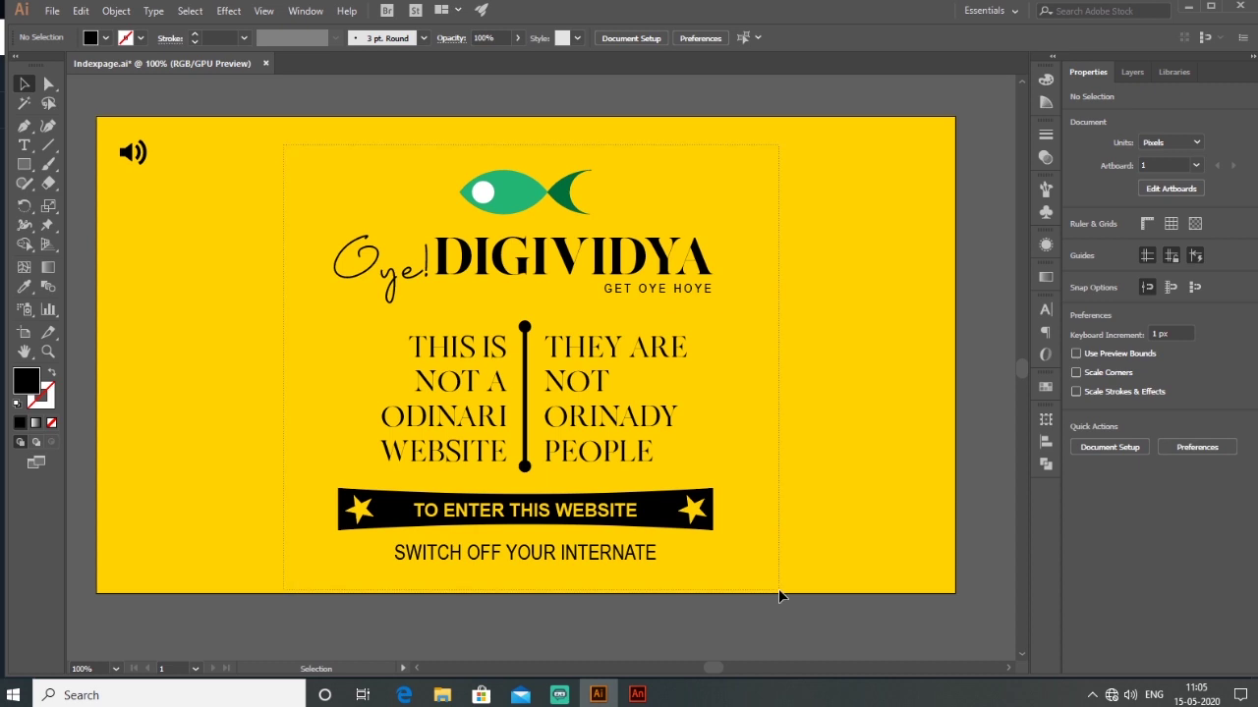
Nudge the fish logo, headline texts, divider and banner slightly upward together, leaving the speaker icon in place
{"action": "left_click_drag", "start_coordinate": [779, 590], "coordinate": [779, 590]}
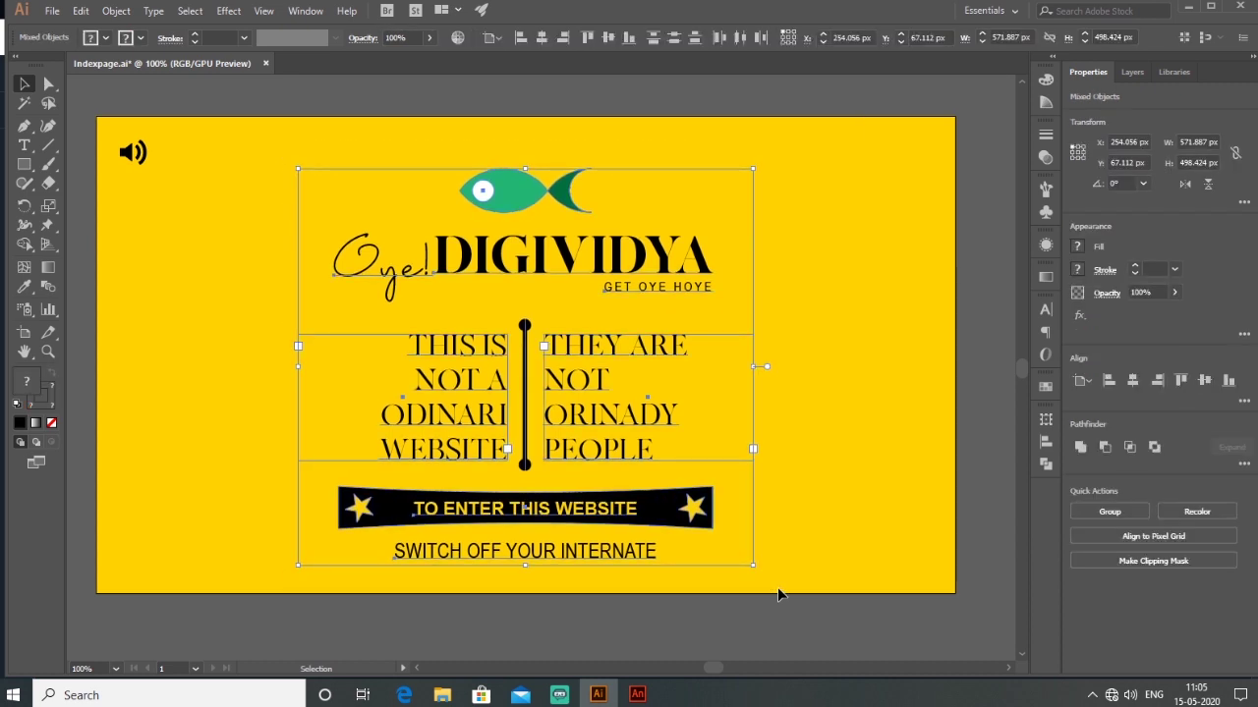
{"action": "key", "text": "Up"}
{"action": "key", "text": "Up"}
{"action": "key", "text": "ctrl+h"}
{"action": "left_click", "coordinate": [811, 492]}
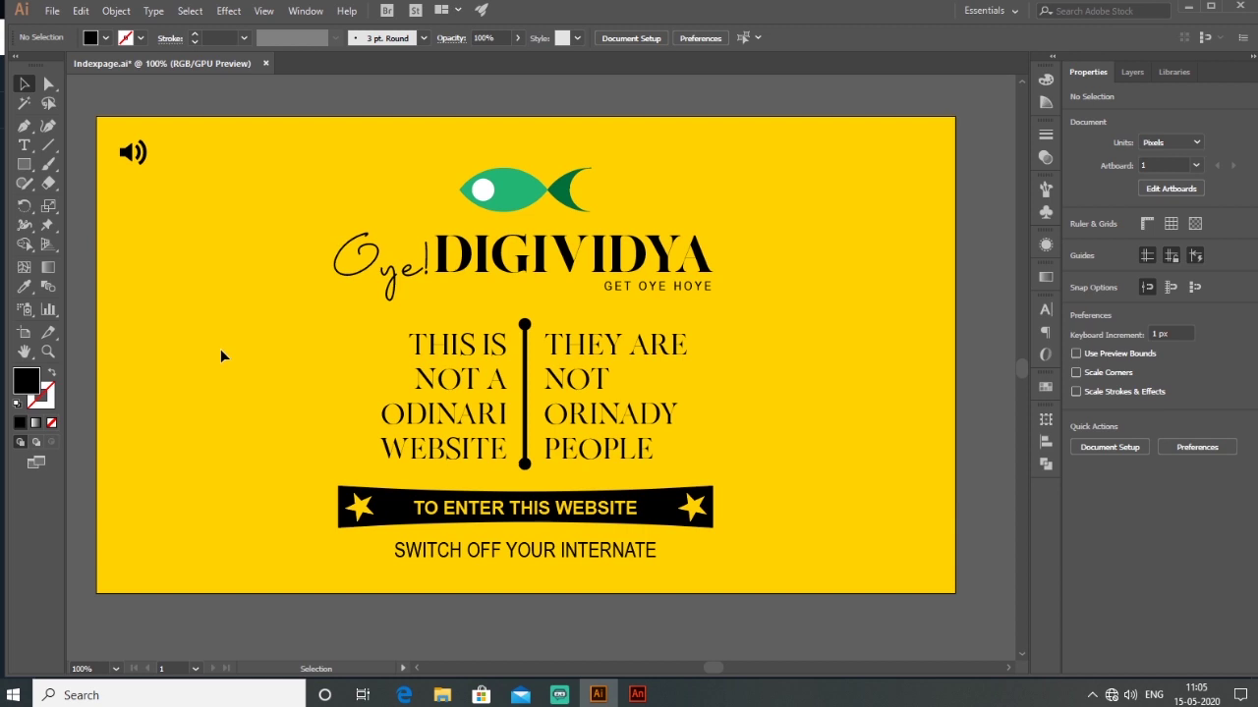
Save the Indexpage.ai artwork and minimize the My Portfolio folder window
{"action": "left_click", "coordinate": [51, 11]}
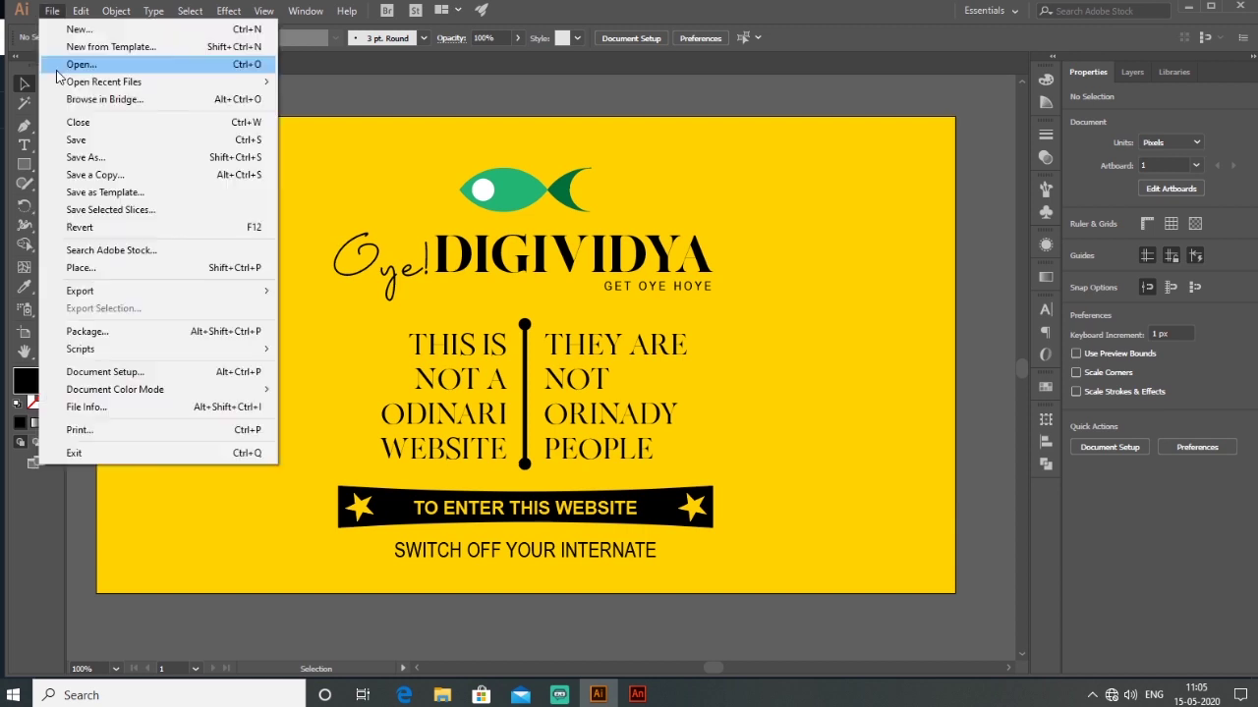
{"action": "left_click", "coordinate": [76, 140]}
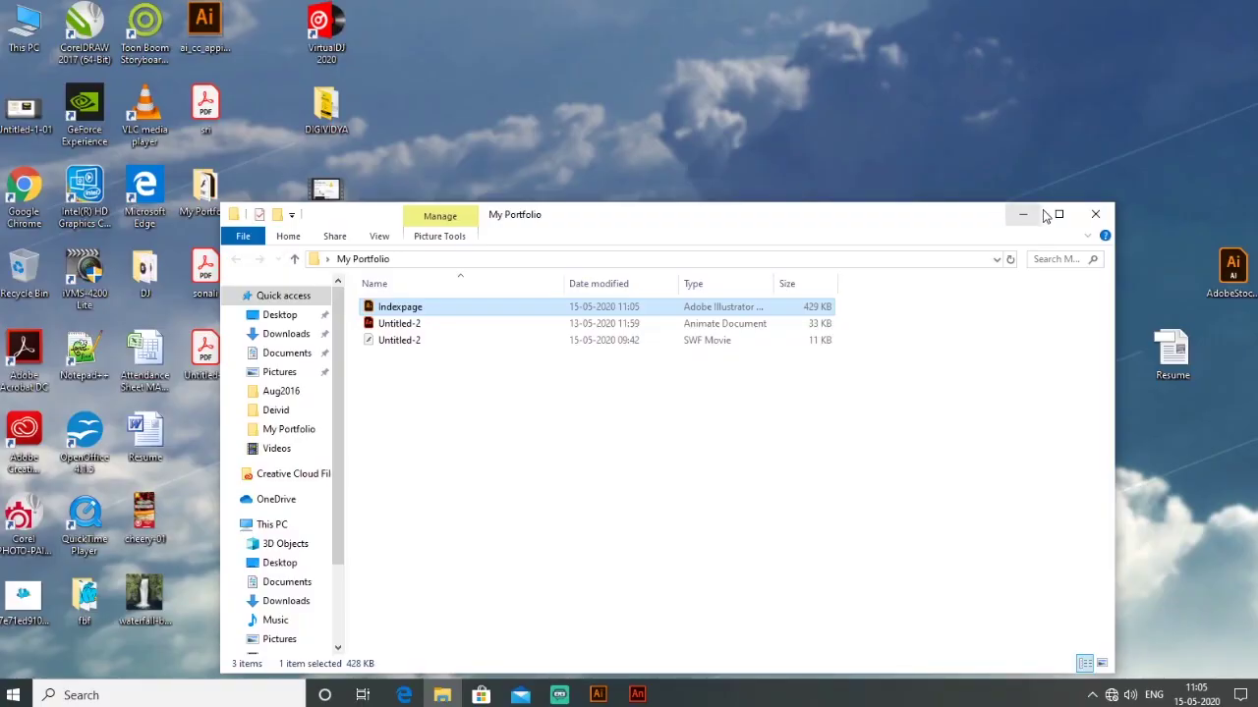
{"action": "left_click", "coordinate": [1038, 214]}
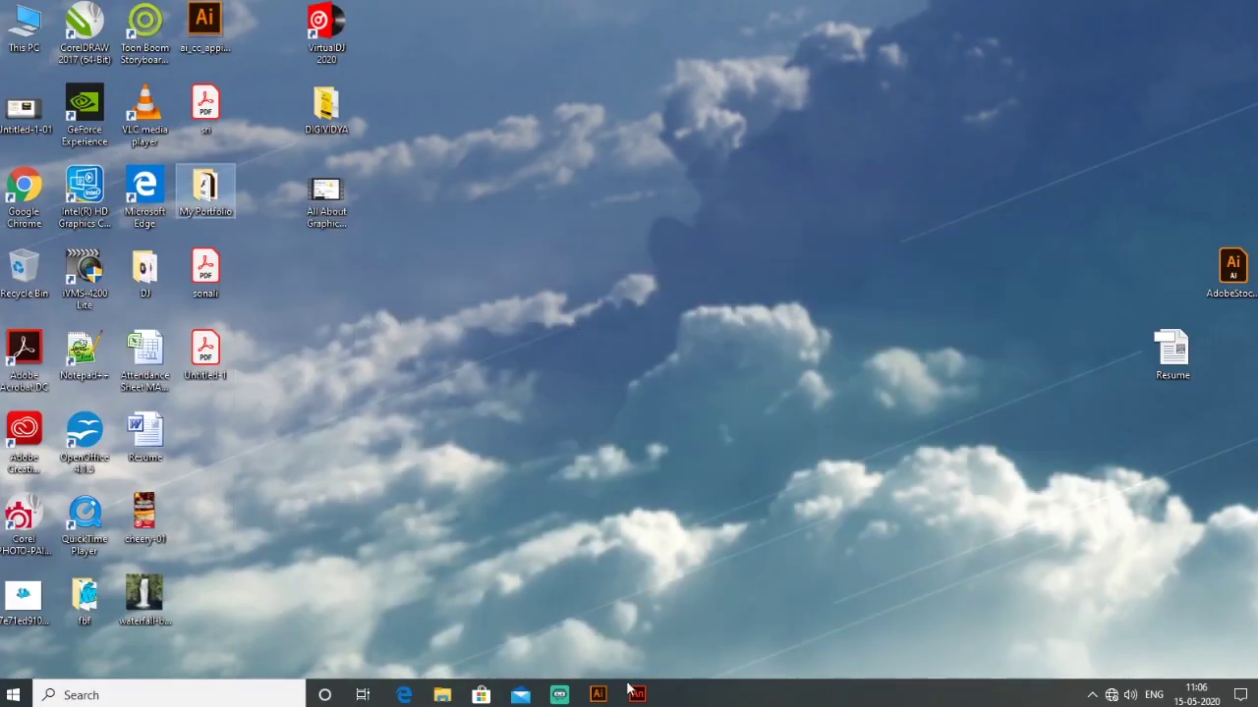
Switch to Adobe Animate and create a new ActionScript 3.0 document
{"action": "left_click", "coordinate": [637, 695]}
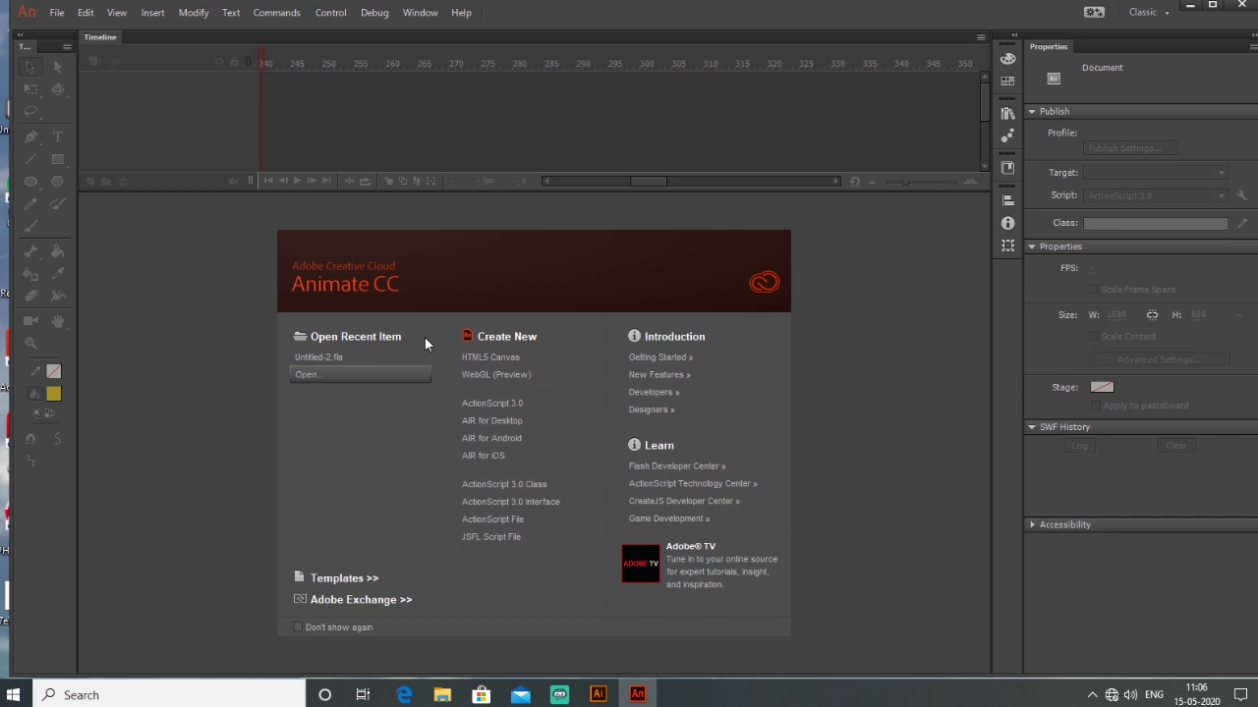
{"action": "left_click", "coordinate": [533, 412]}
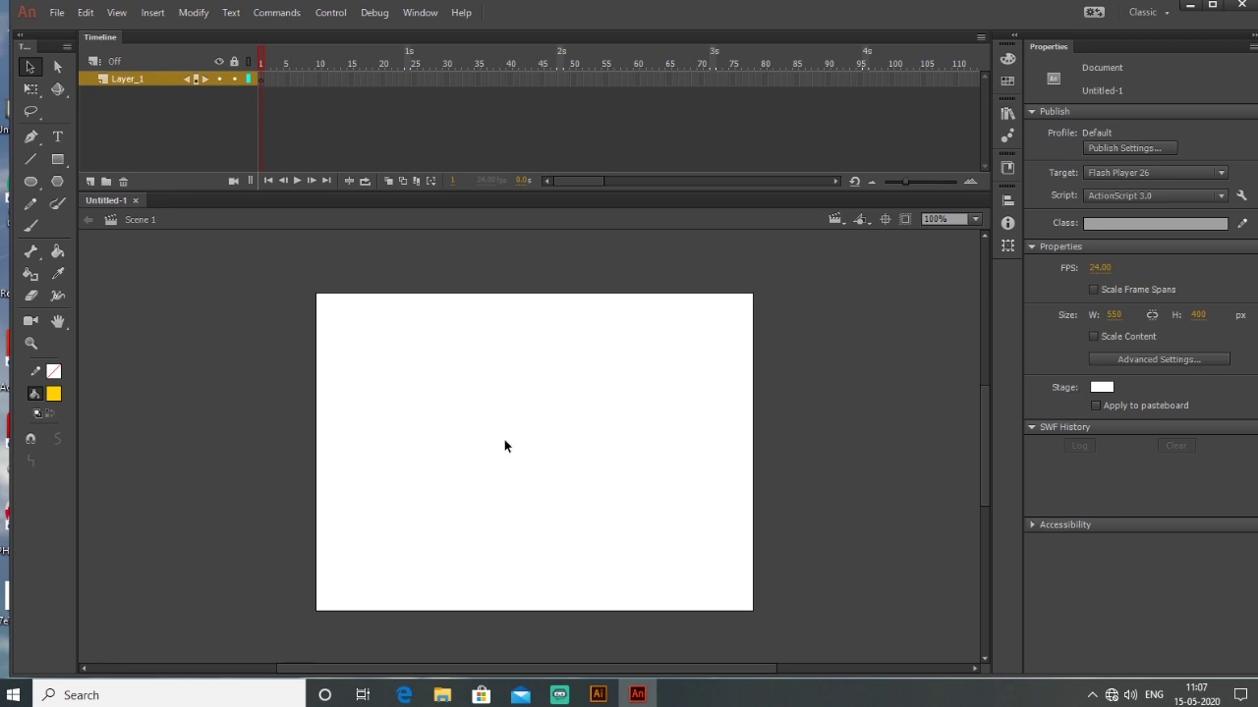
{"action": "left_click", "coordinate": [1113, 315]}
{"action": "key", "text": "Tab"}
{"action": "key", "text": "Return"}
Start importing the Indexpage Illustrator file from the My Portfolio folder to the stage
{"action": "left_click", "coordinate": [59, 14]}
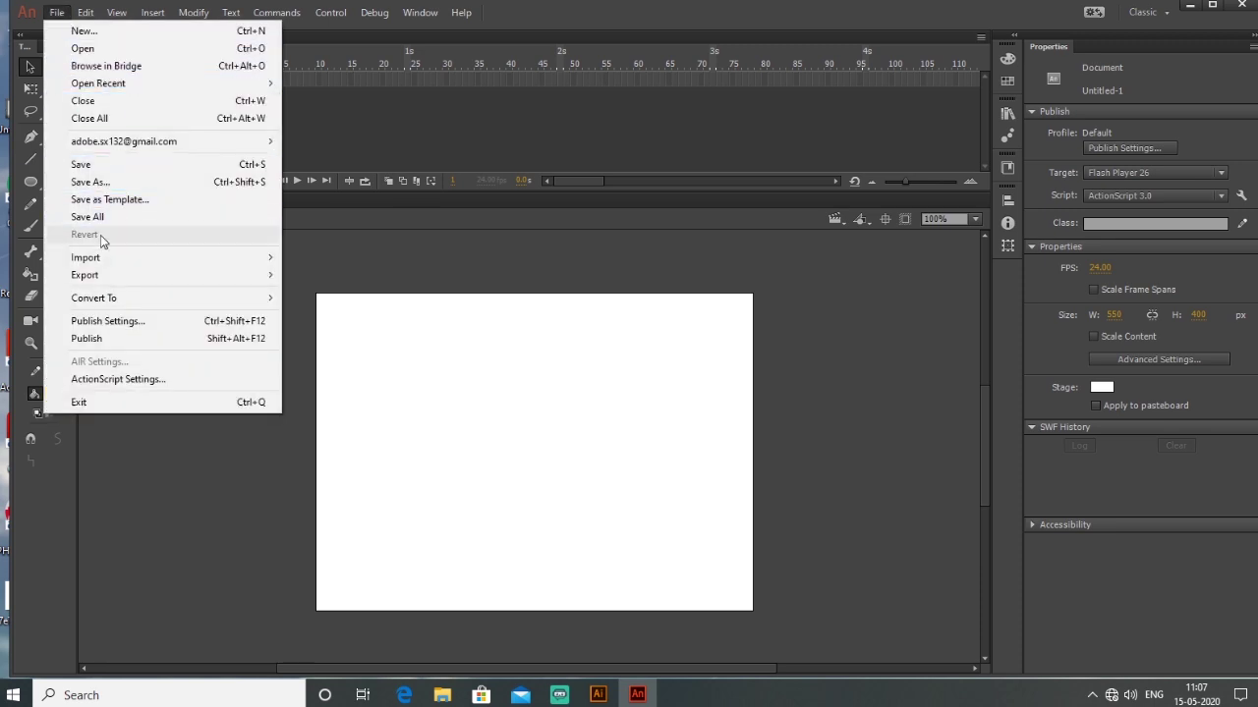
{"action": "mouse_move", "coordinate": [106, 262]}
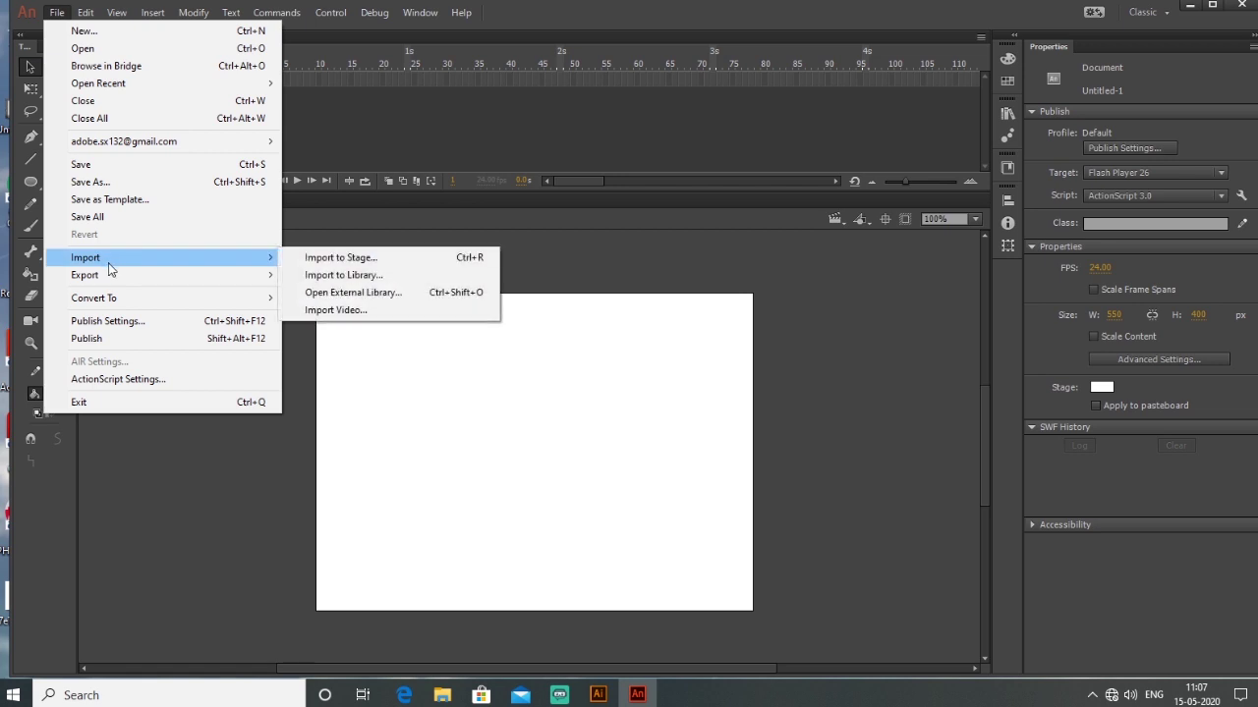
{"action": "left_click", "coordinate": [389, 264]}
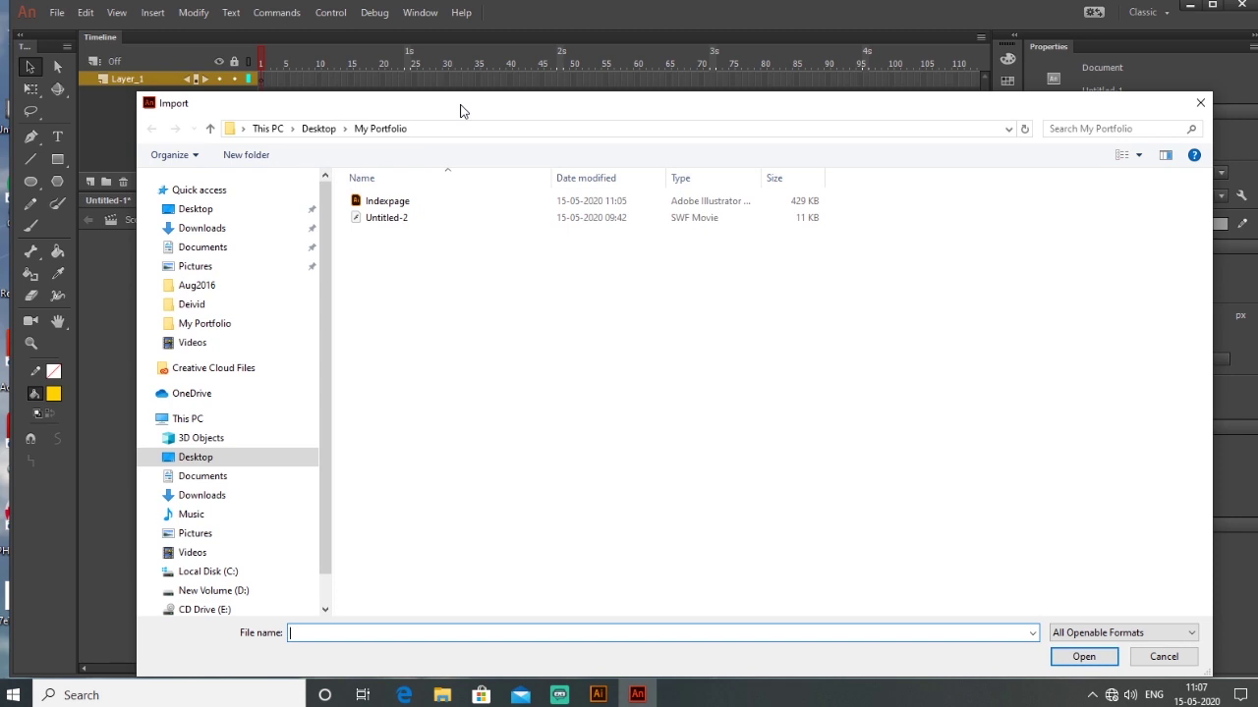
{"action": "left_click", "coordinate": [400, 199]}
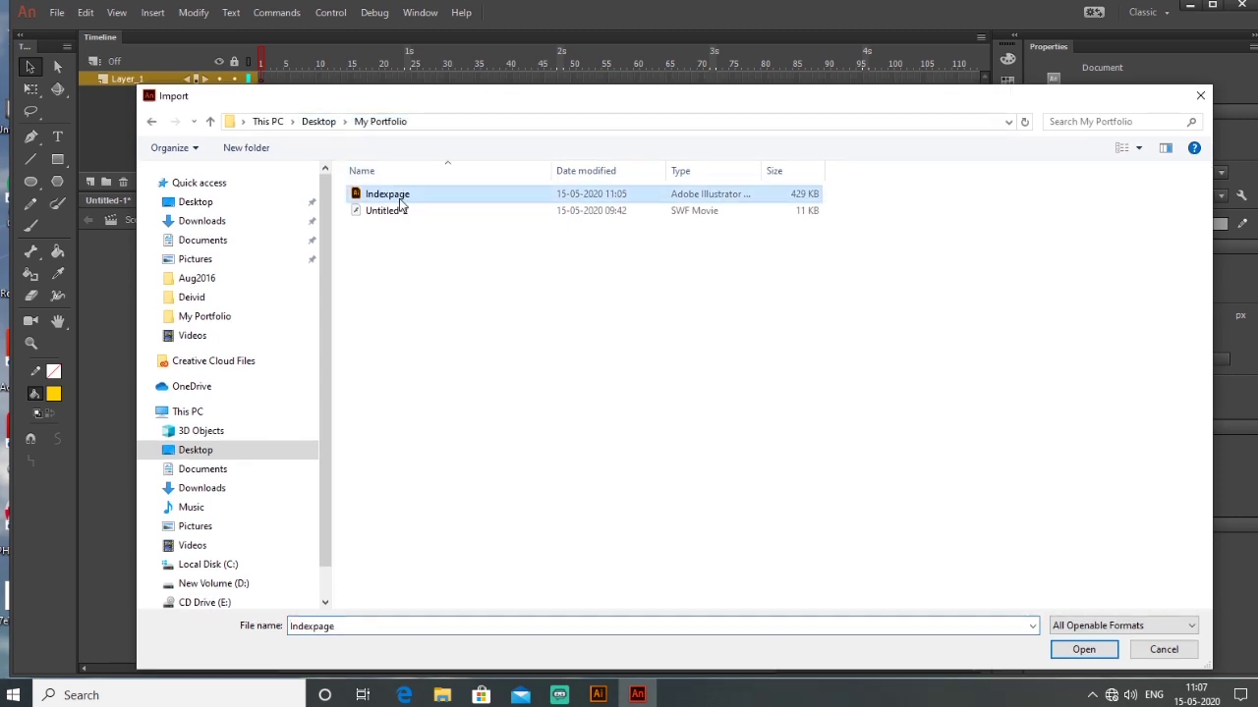
{"action": "left_click", "coordinate": [492, 200]}
{"action": "left_click", "coordinate": [1020, 628]}
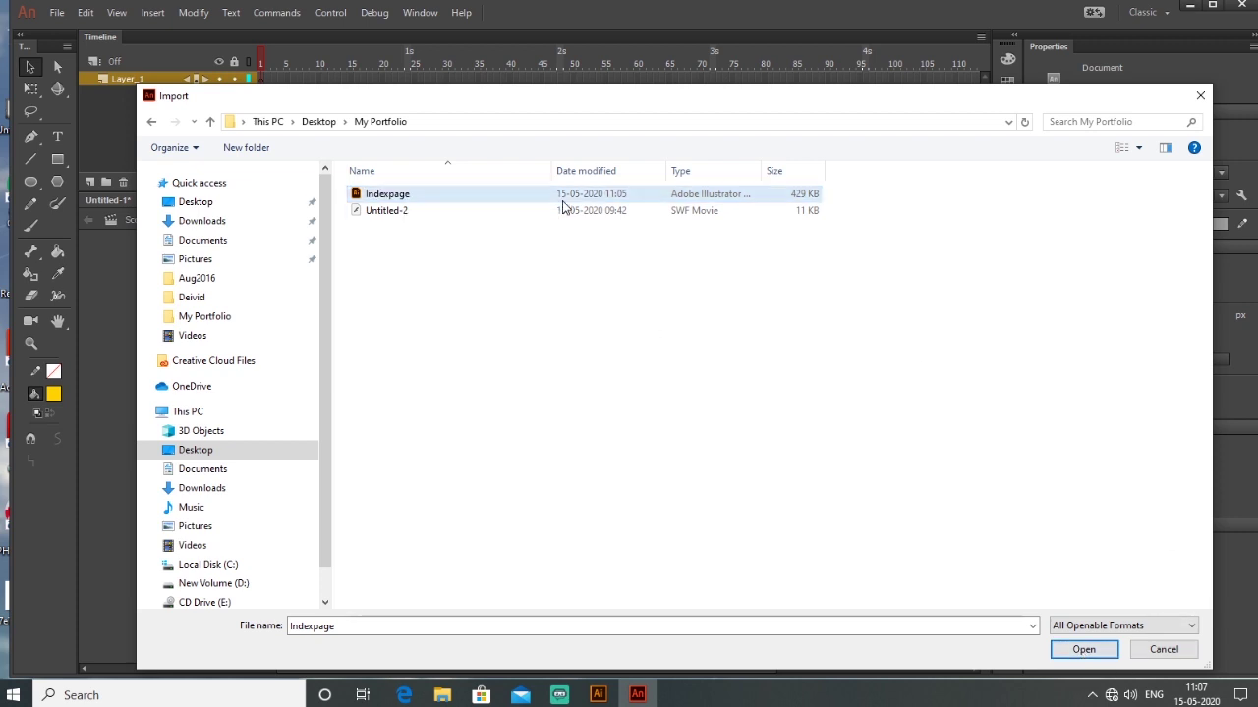
{"action": "left_click", "coordinate": [1080, 651]}
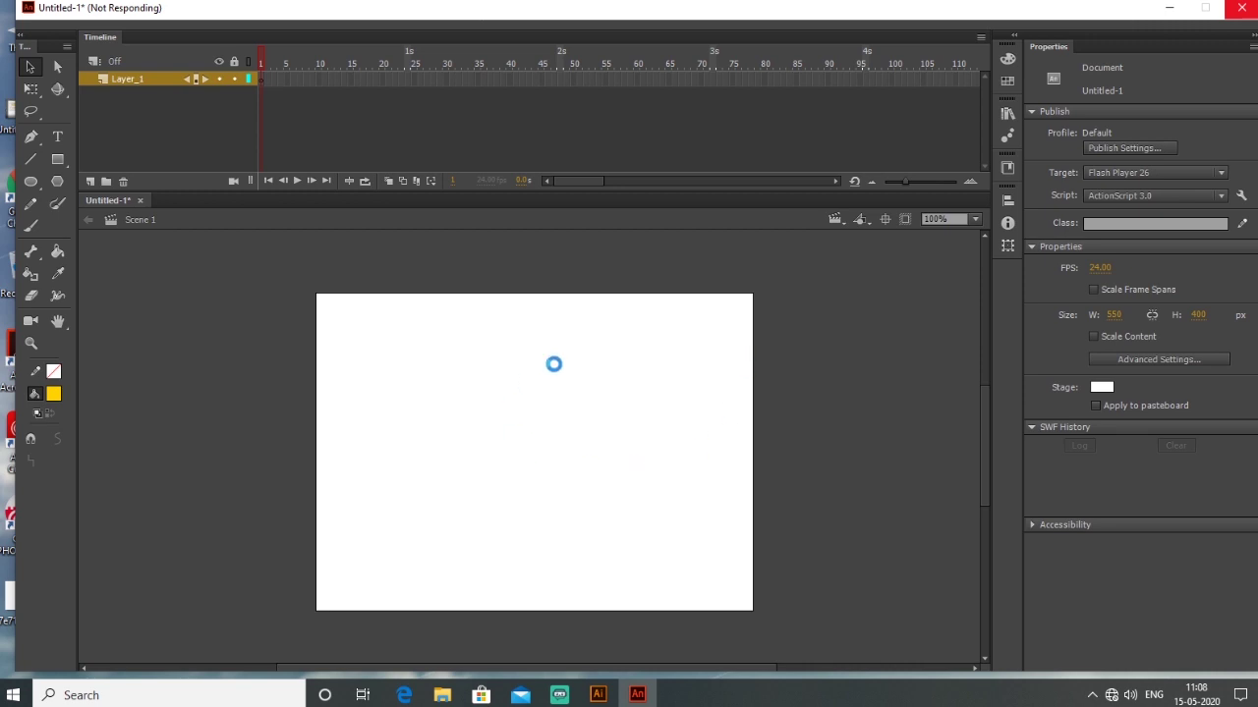
Switch to Adobe Illustrator and close it, returning to Animate's import options
{"action": "mouse_move", "coordinate": [598, 696]}
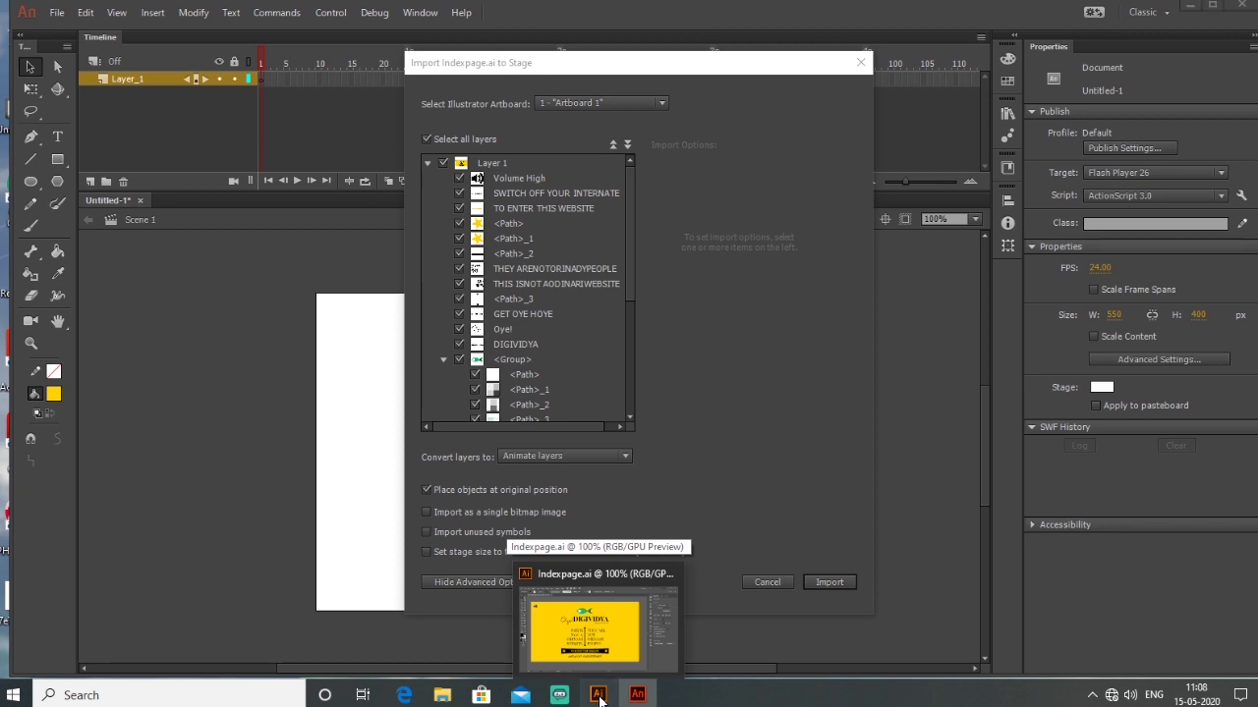
{"action": "left_click", "coordinate": [598, 698]}
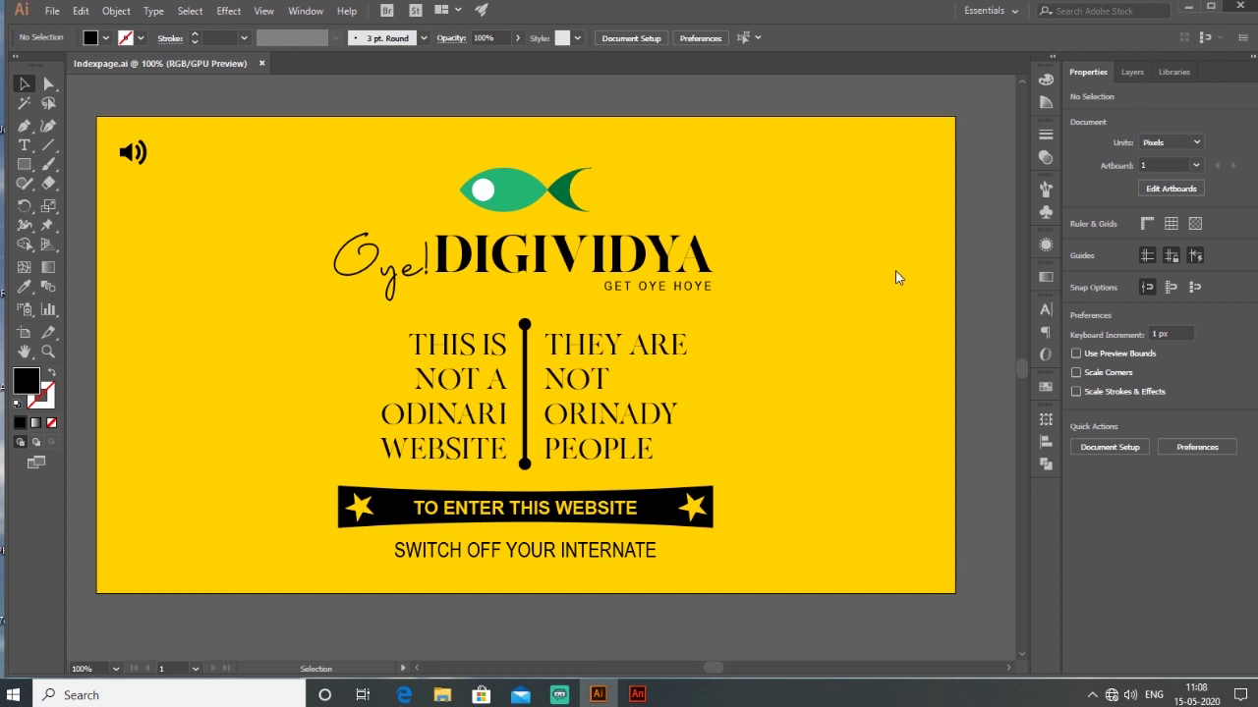
{"action": "left_click", "coordinate": [1242, 8]}
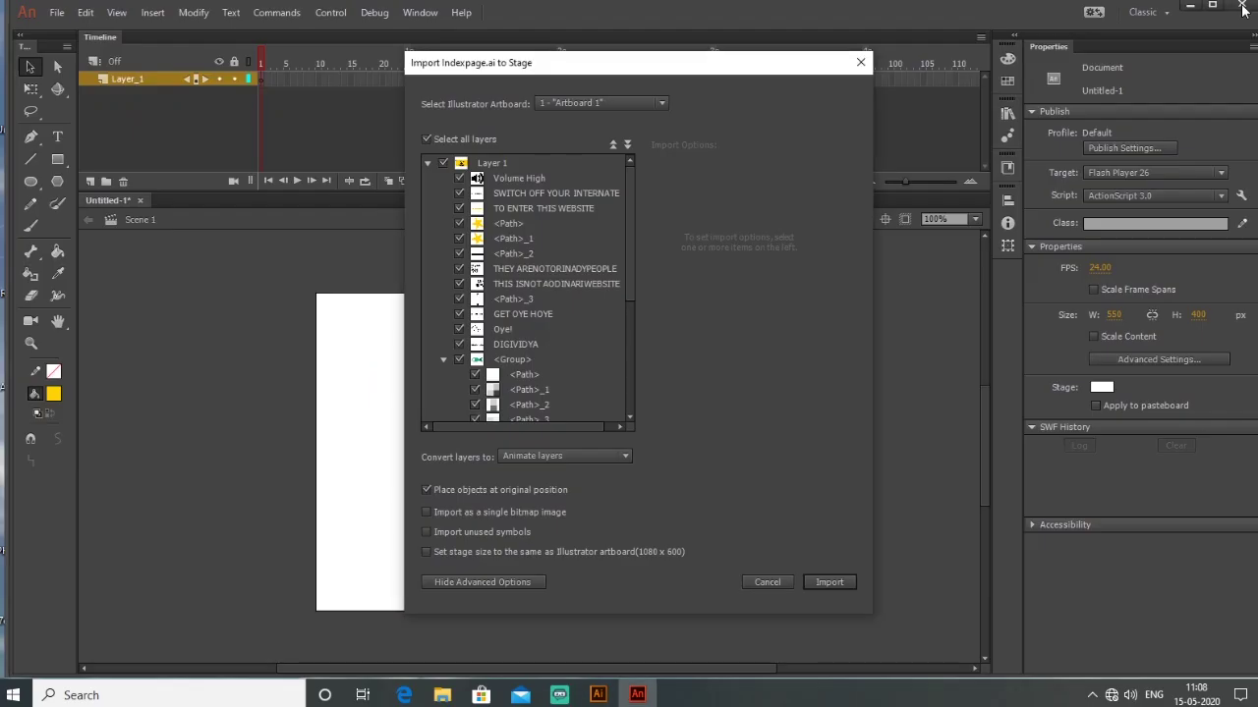
{"action": "left_click_drag", "start_coordinate": [597, 68], "coordinate": [563, 119]}
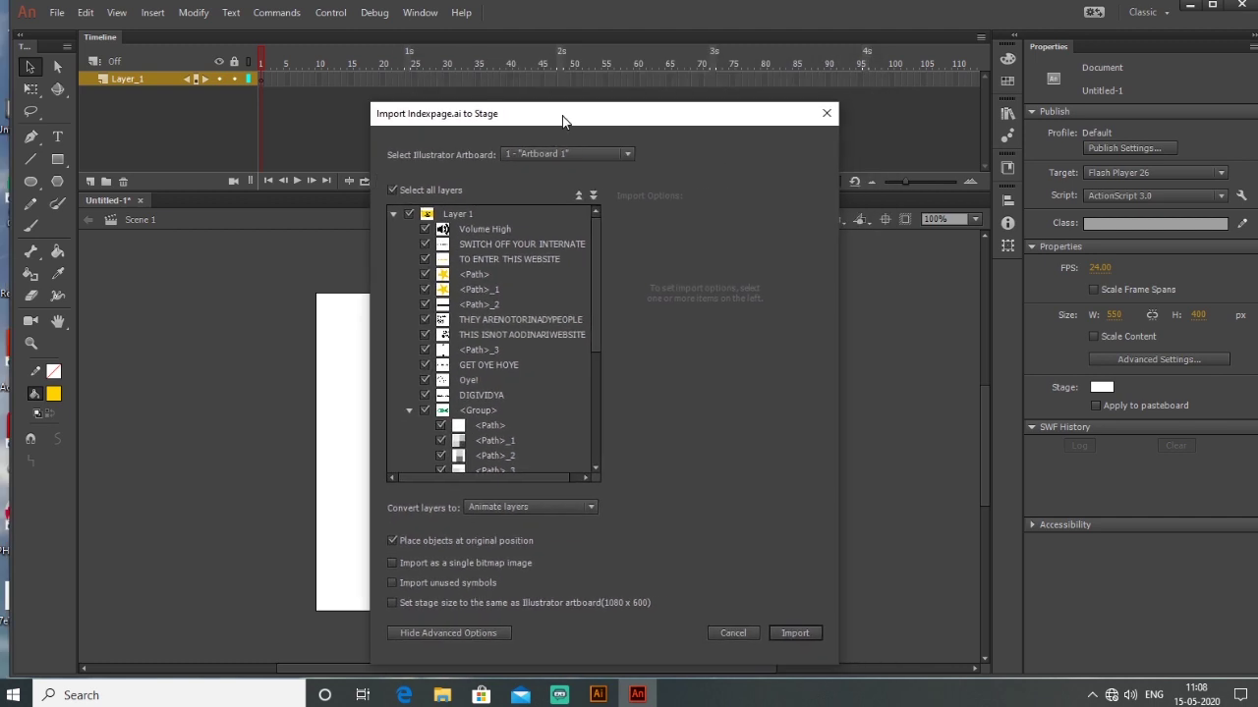
{"action": "key", "text": "Return"}
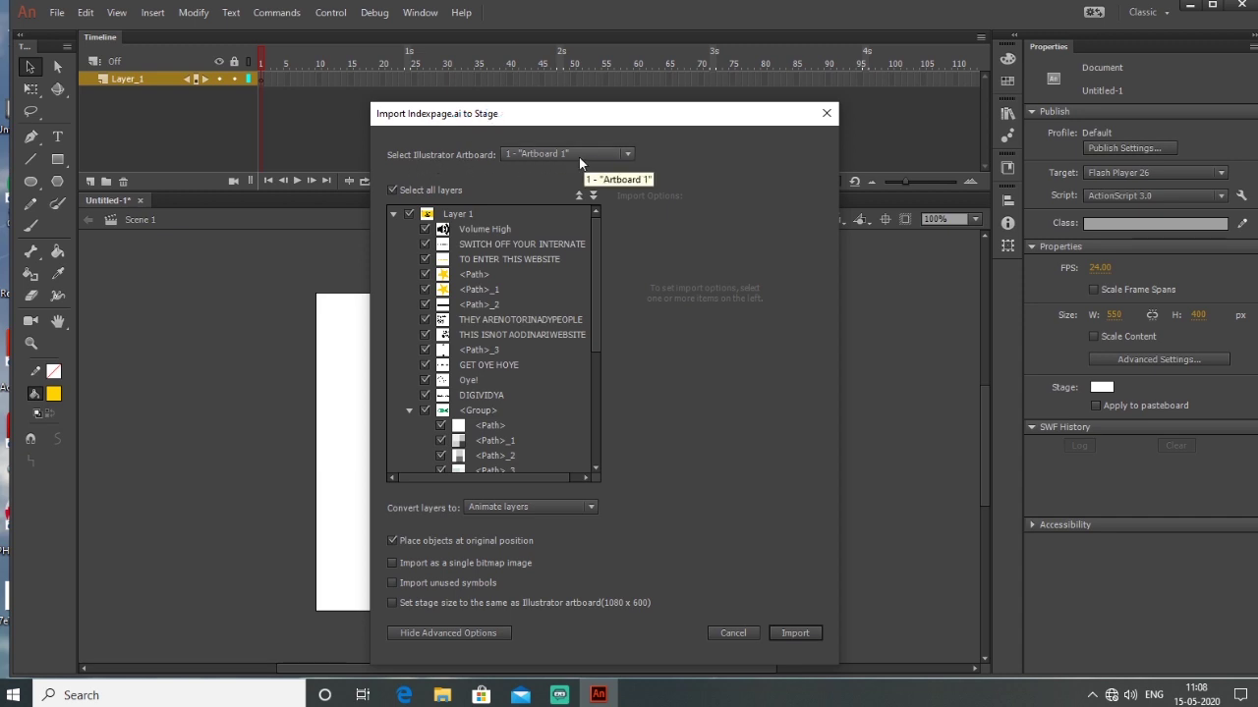
Review the list of layers to import, collapse the fish <Group> and show its import options
{"action": "scroll", "coordinate": [596, 288], "scroll_direction": "down", "scroll_amount": 1}
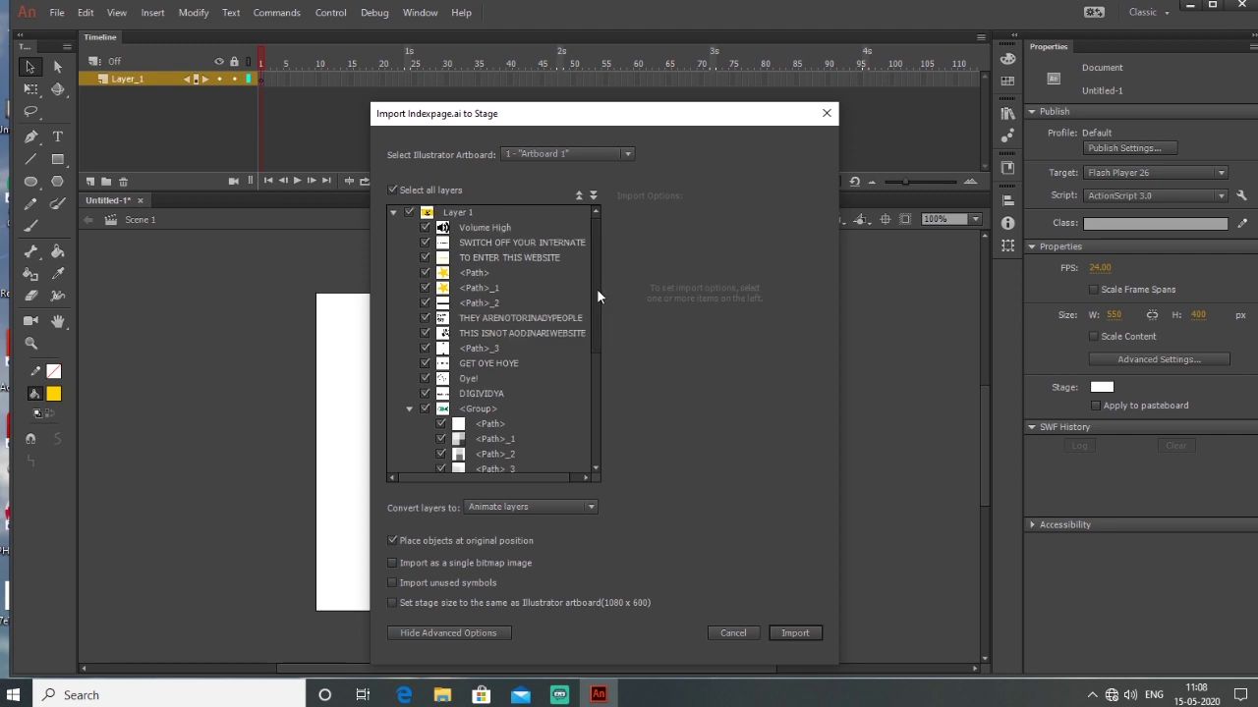
{"action": "left_click_drag", "start_coordinate": [596, 290], "coordinate": [597, 381]}
{"action": "left_click_drag", "start_coordinate": [597, 452], "coordinate": [597, 465]}
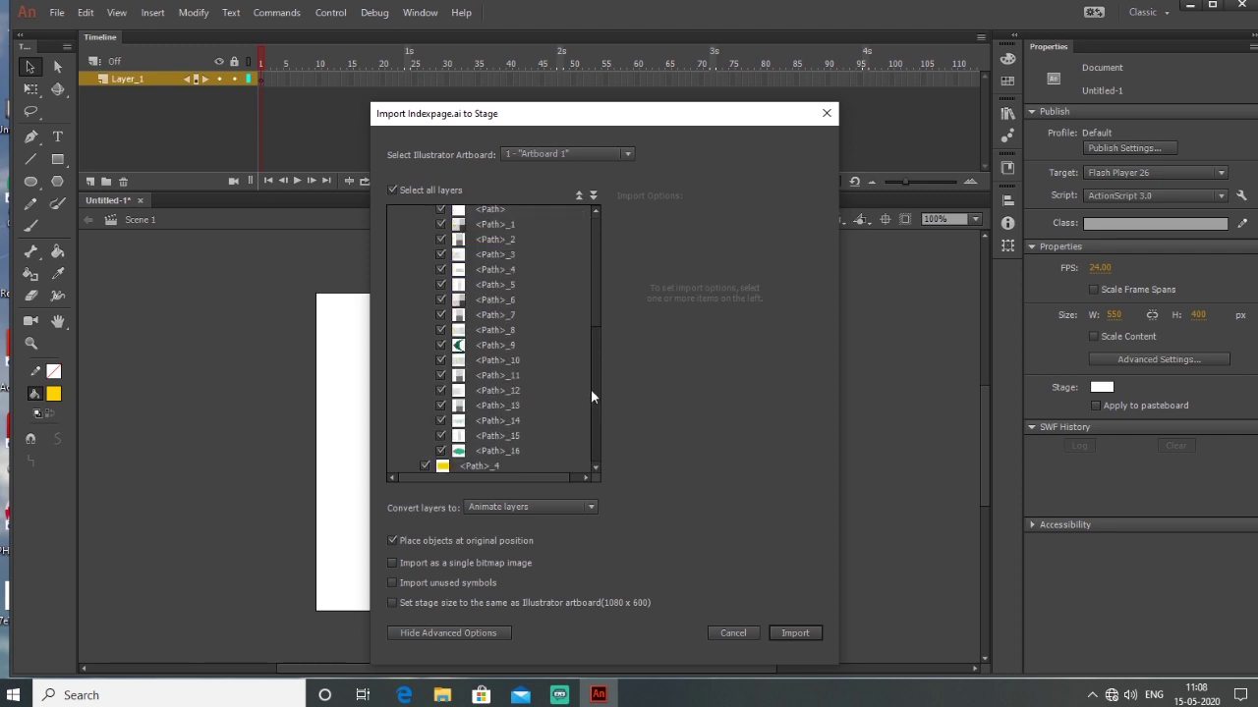
{"action": "scroll", "coordinate": [596, 335], "scroll_direction": "up", "scroll_amount": 3}
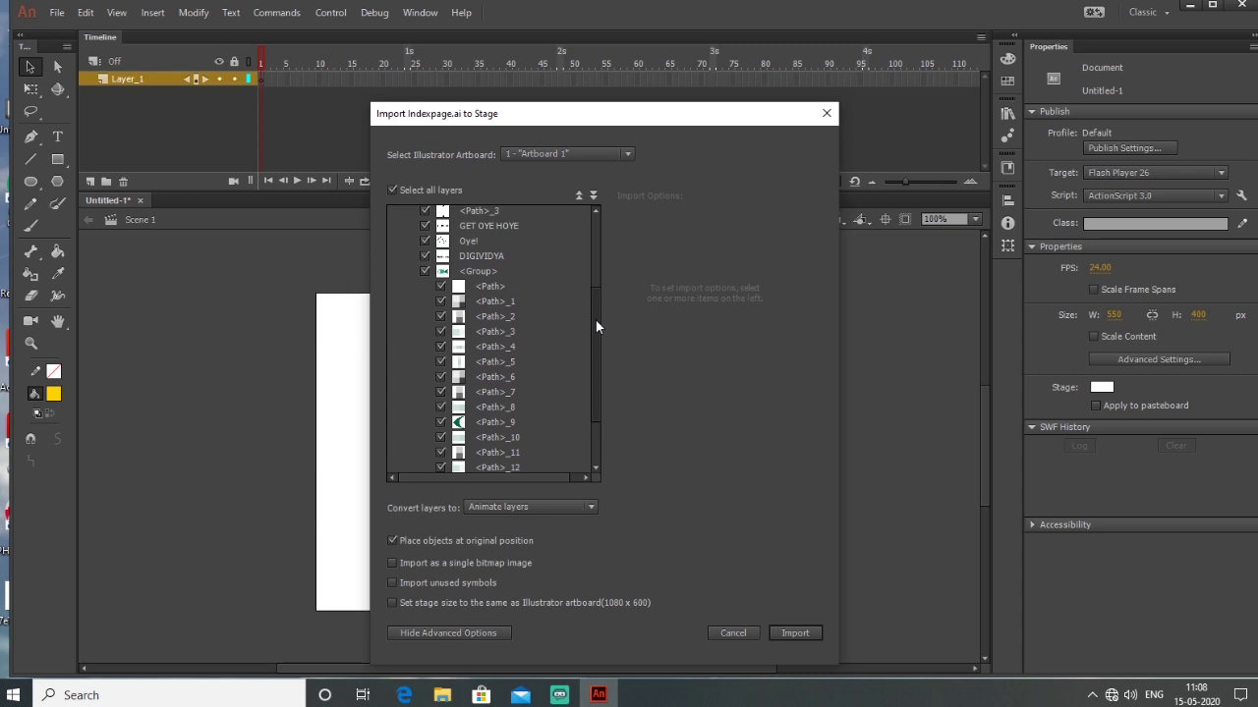
{"action": "left_click", "coordinate": [409, 272]}
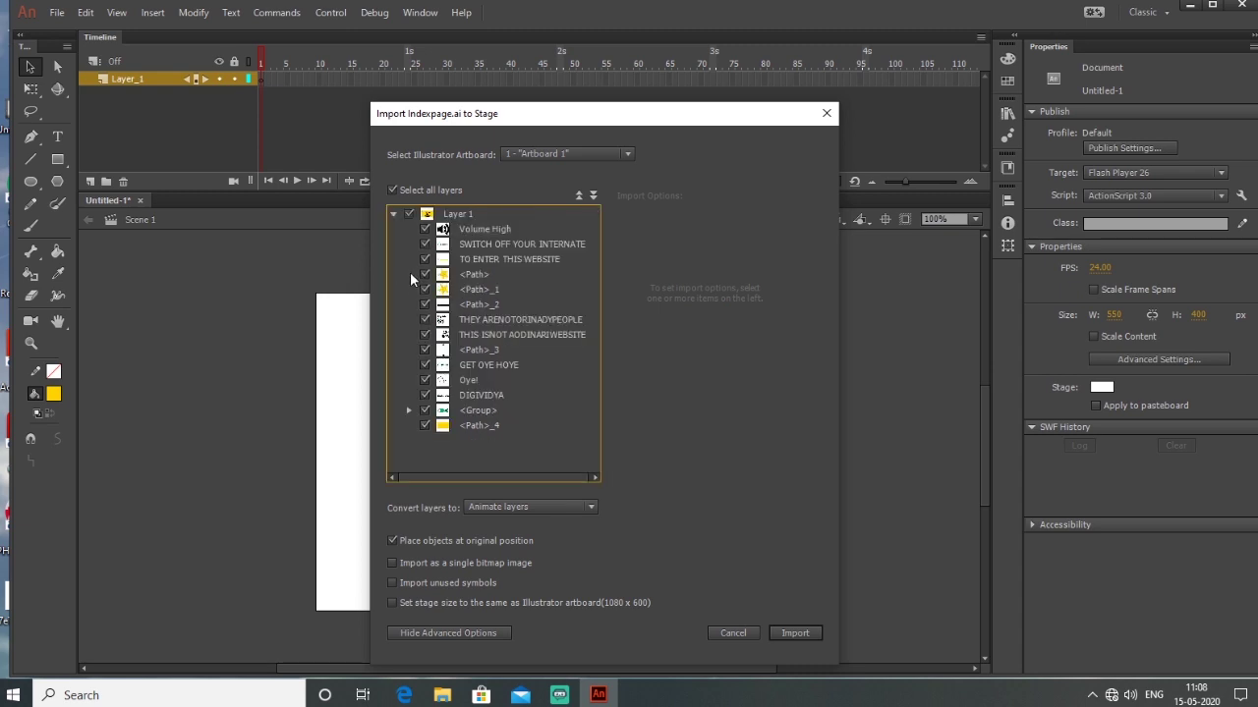
{"action": "left_click", "coordinate": [488, 410]}
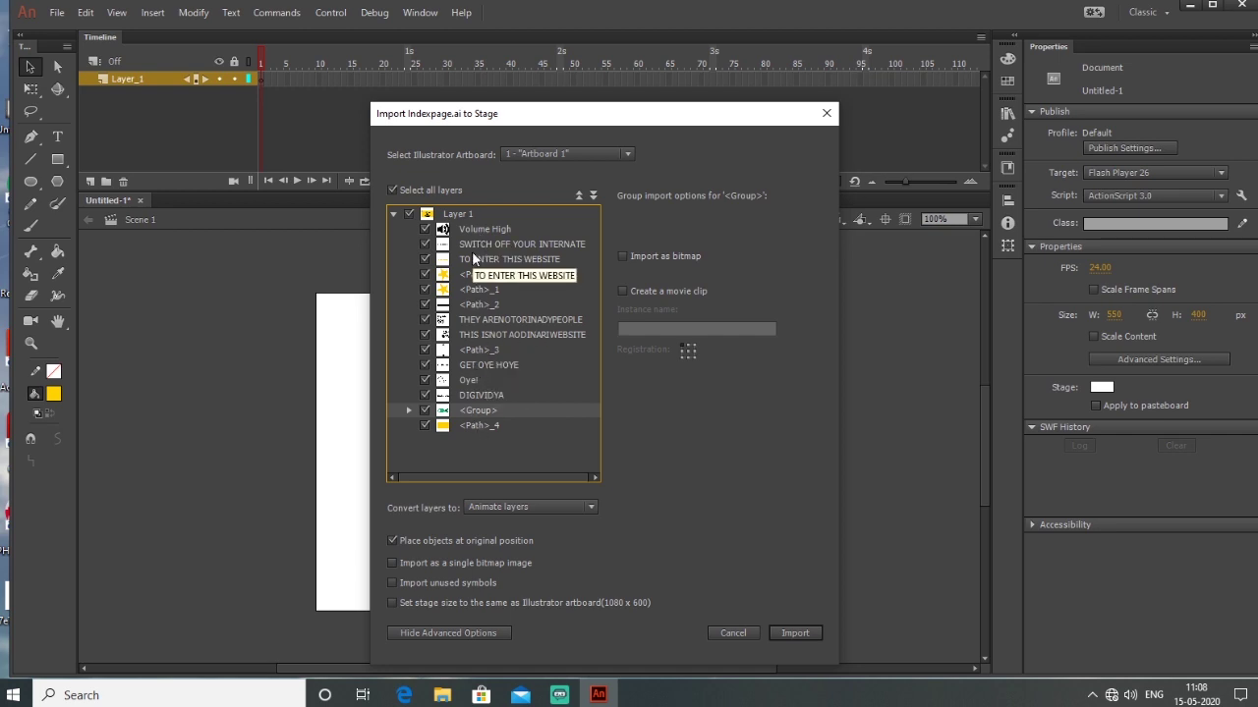
Import all layers at their original position with the stage size matched to the 1080 x 600 Illustrator artboard, and deselect the artwork
{"action": "left_click_drag", "start_coordinate": [553, 119], "coordinate": [567, 72]}
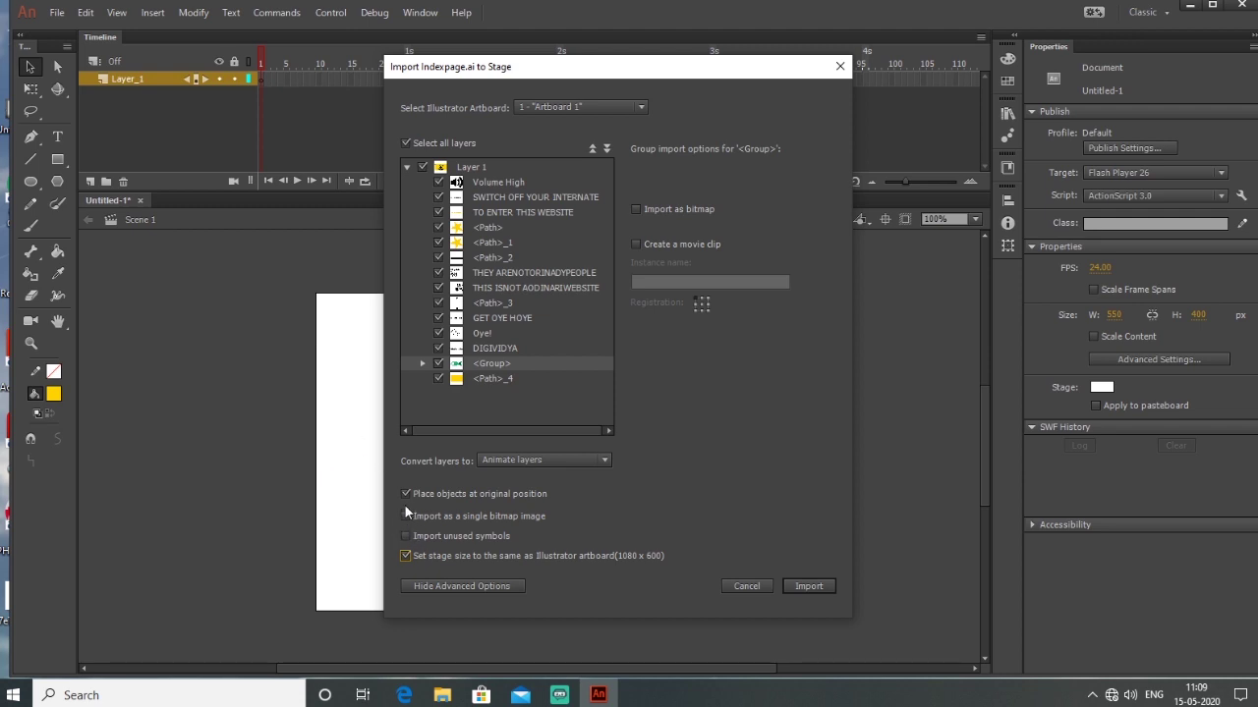
{"action": "left_click", "coordinate": [807, 586]}
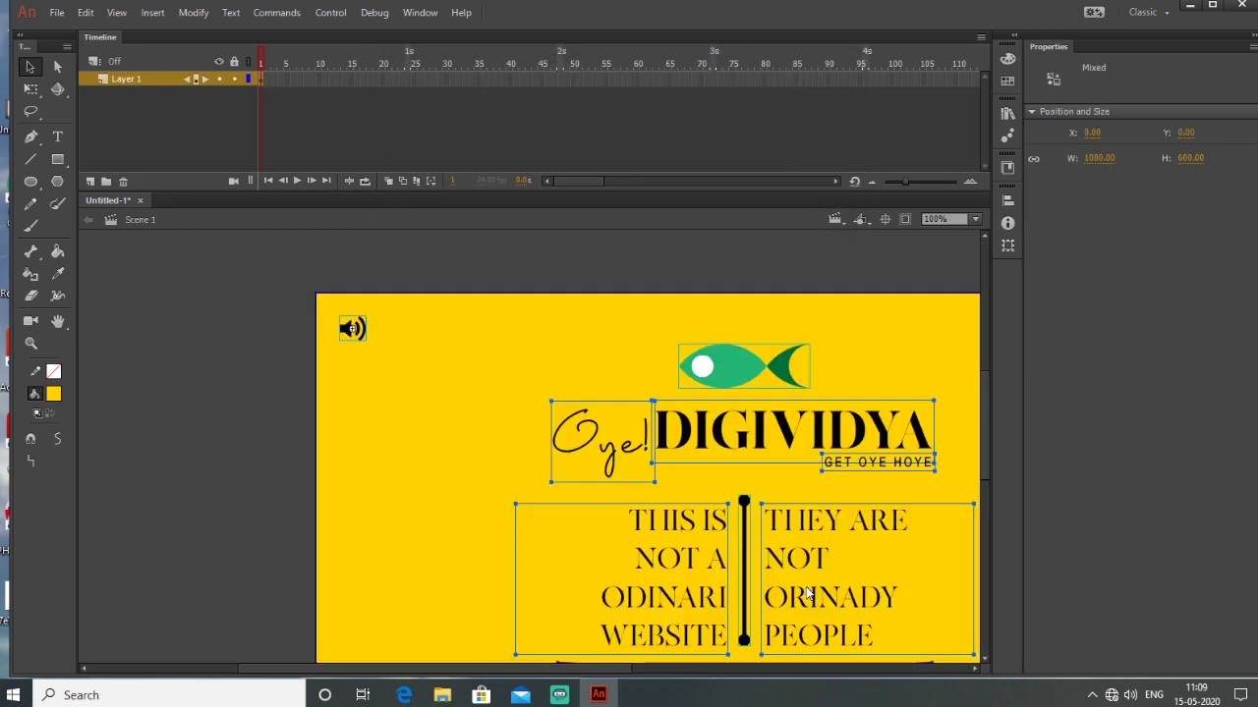
{"action": "scroll", "coordinate": [416, 415], "scroll_direction": "down", "scroll_amount": 2}
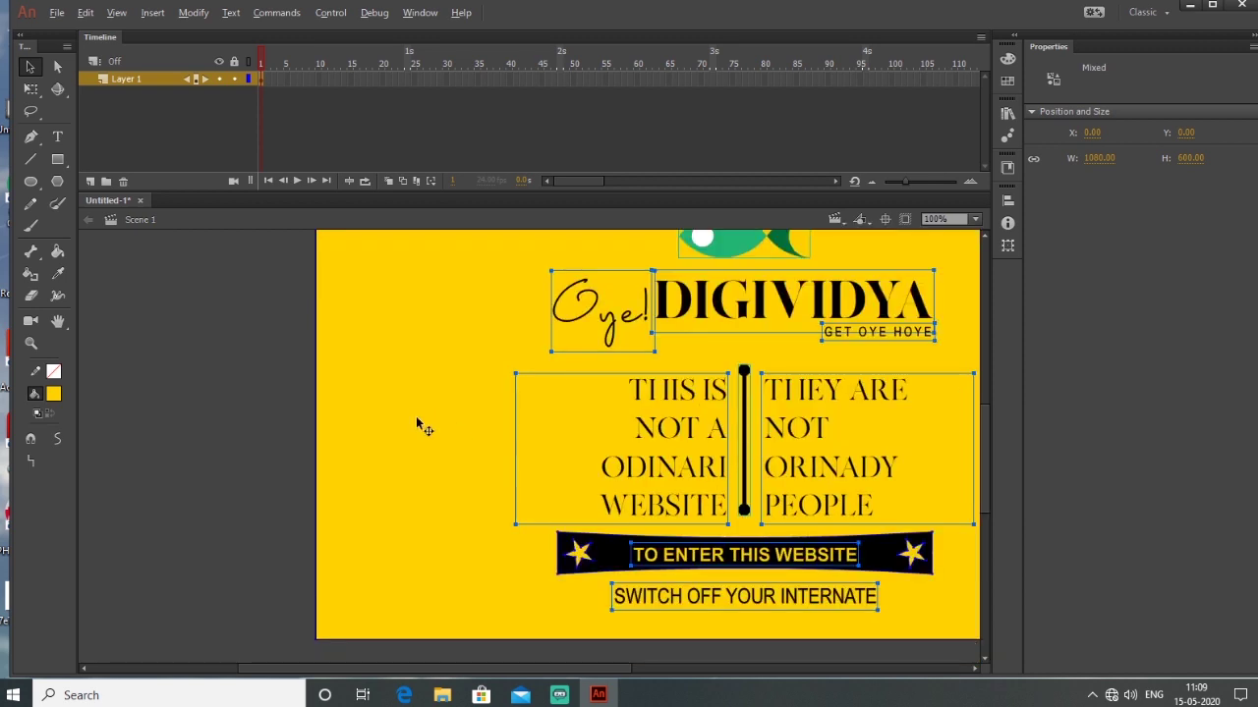
{"action": "scroll", "coordinate": [424, 447], "scroll_direction": "down", "scroll_amount": 3}
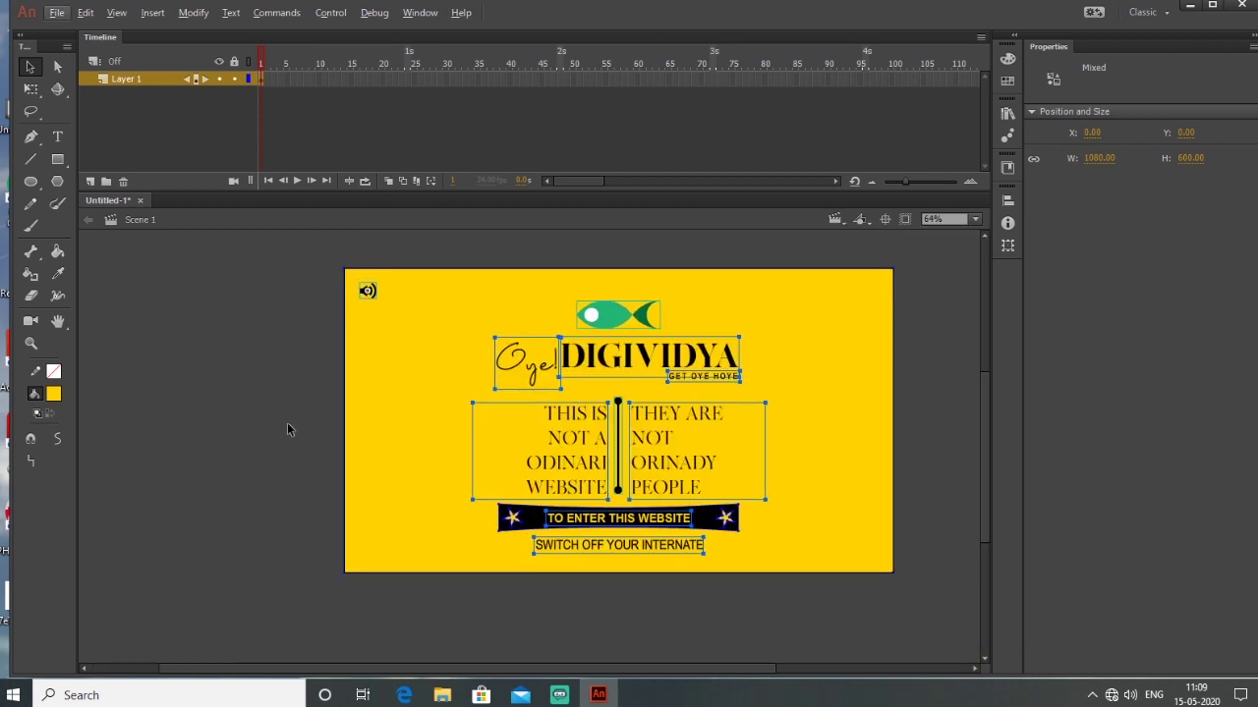
{"action": "left_click", "coordinate": [227, 417]}
Examine the imported artwork on the stage, including the fish logo's edges up close
{"action": "left_click_drag", "start_coordinate": [736, 358], "coordinate": [601, 355]}
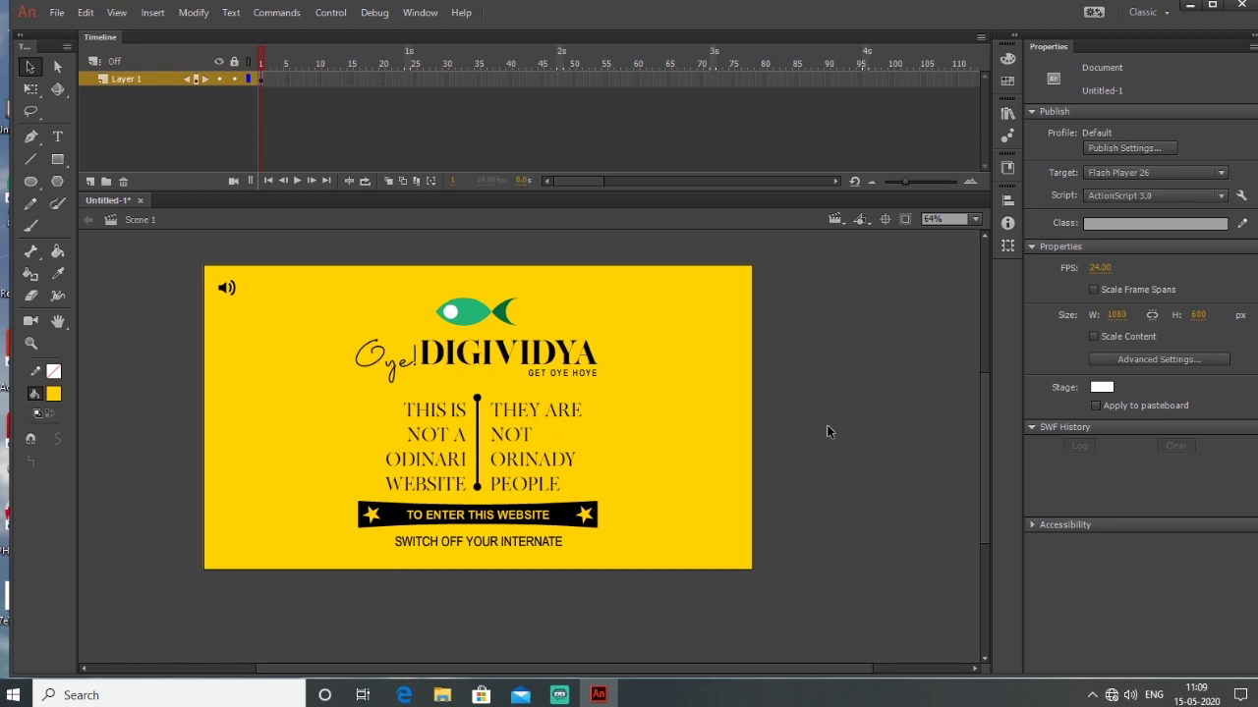
{"action": "left_click_drag", "start_coordinate": [553, 368], "coordinate": [593, 376]}
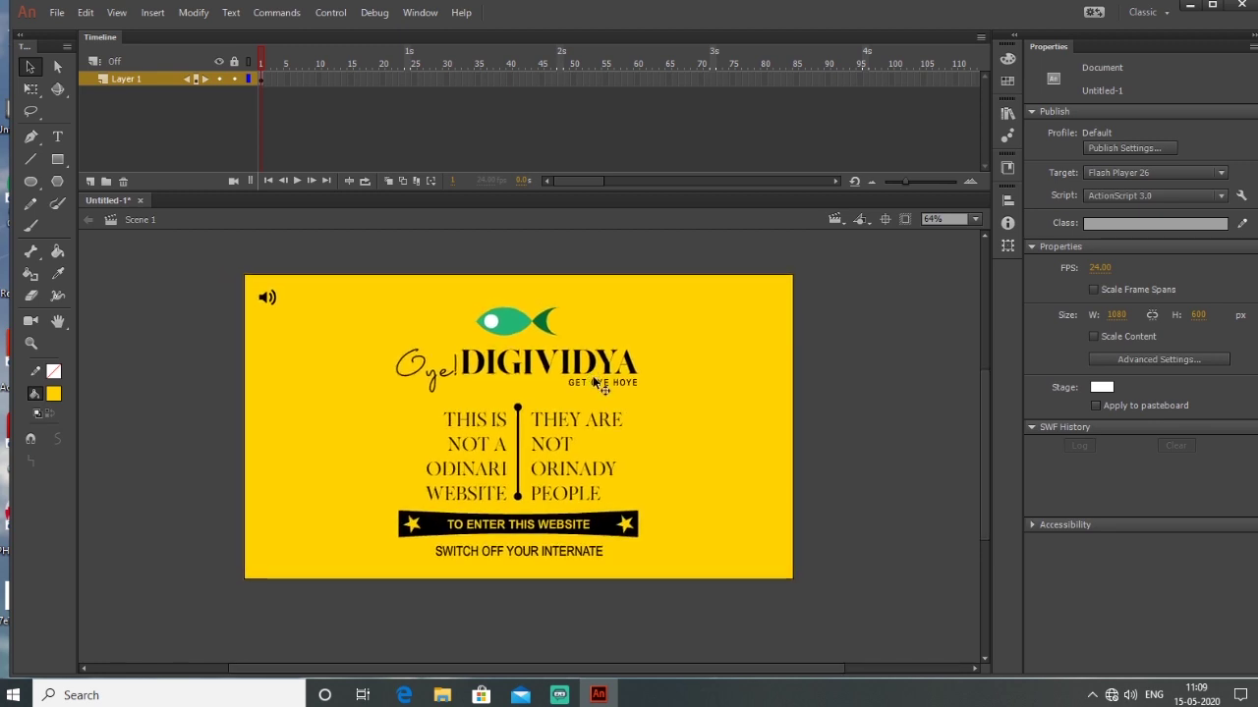
{"action": "scroll", "coordinate": [508, 360], "scroll_direction": "up", "scroll_amount": 3}
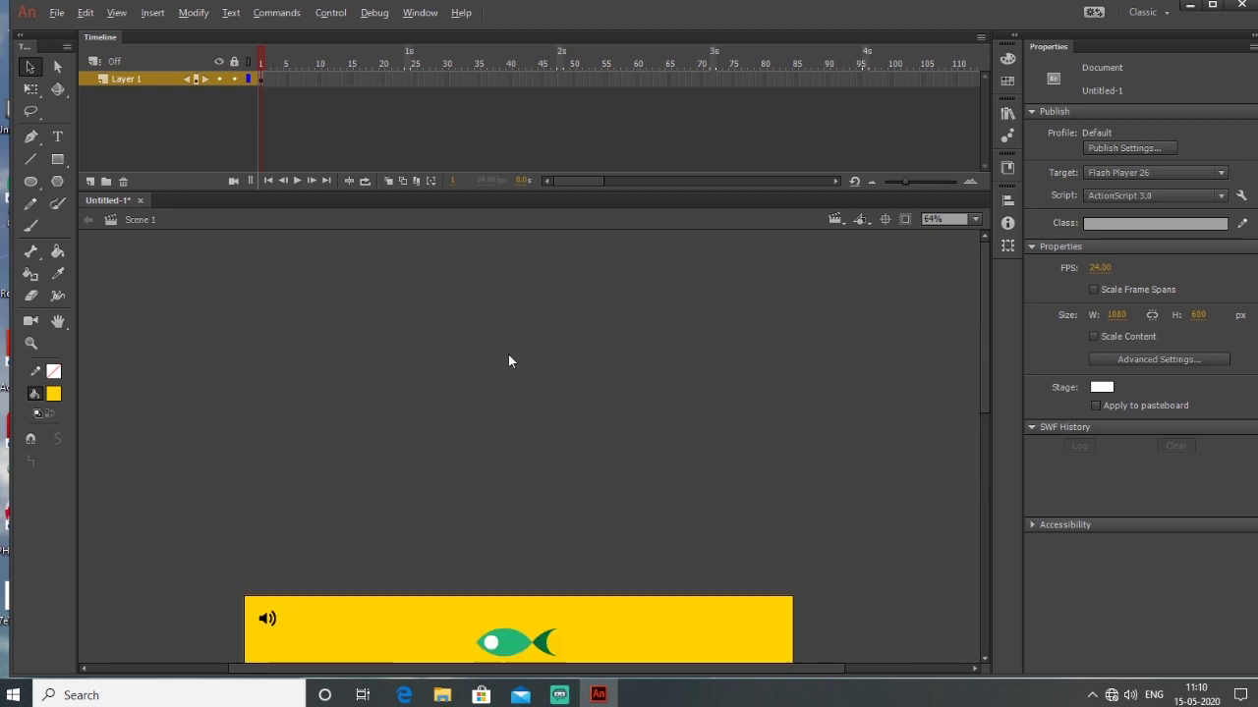
{"action": "scroll", "coordinate": [536, 398], "scroll_direction": "down", "scroll_amount": 2}
{"action": "scroll", "coordinate": [536, 395], "scroll_direction": "up", "scroll_amount": 2}
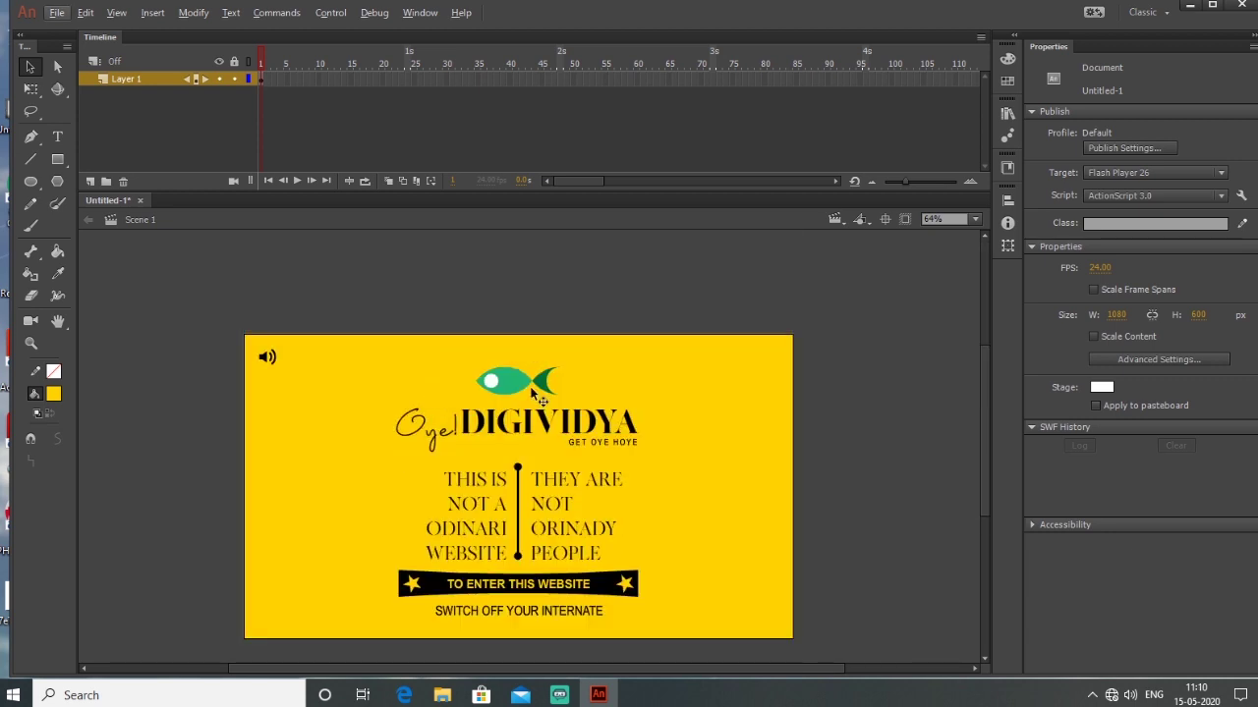
{"action": "scroll", "coordinate": [531, 393], "scroll_direction": "up", "scroll_amount": 3}
{"action": "scroll", "coordinate": [521, 385], "scroll_direction": "up", "scroll_amount": 6}
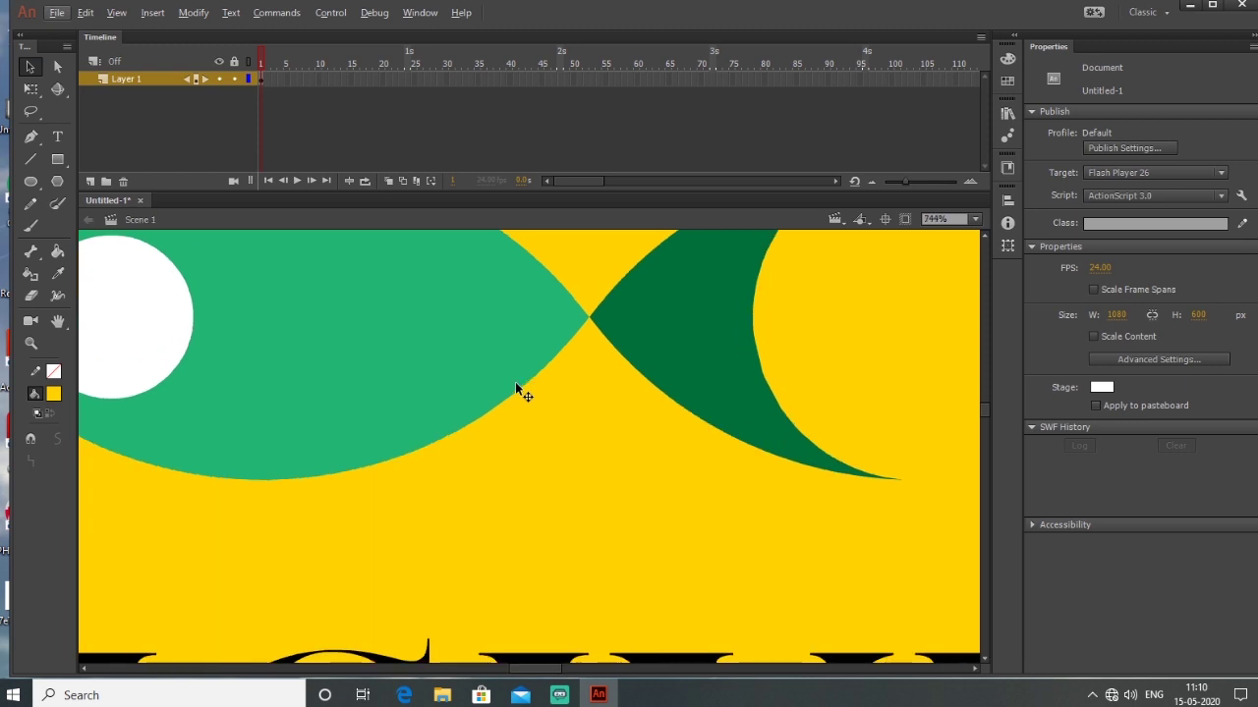
{"action": "scroll", "coordinate": [553, 408], "scroll_direction": "down", "scroll_amount": 4}
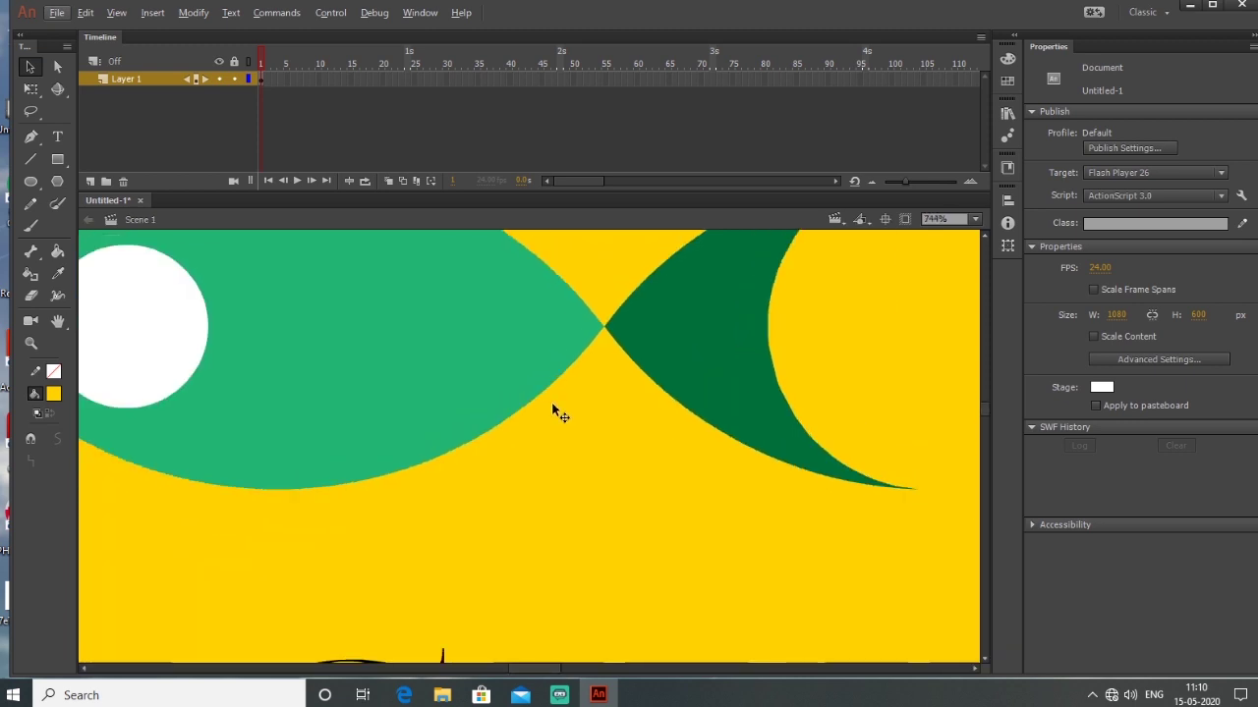
{"action": "scroll", "coordinate": [552, 408], "scroll_direction": "down", "scroll_amount": 4}
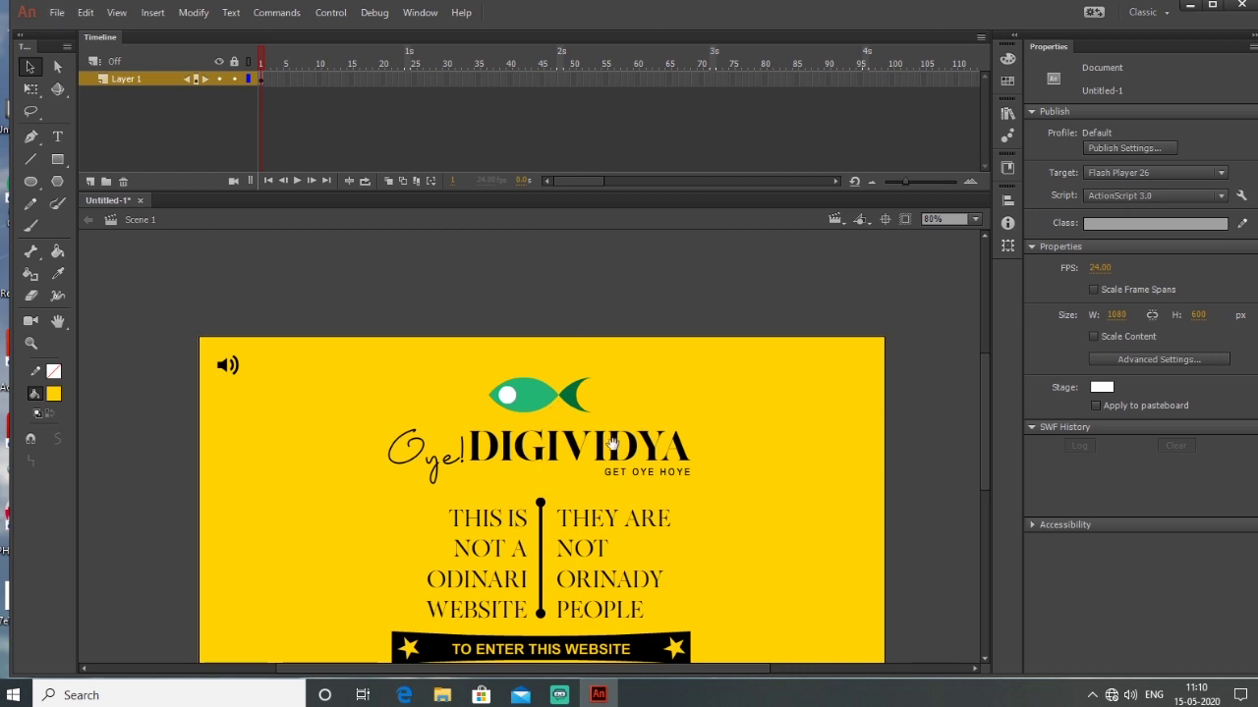
{"action": "scroll", "coordinate": [611, 364], "scroll_direction": "down", "scroll_amount": 3}
{"action": "left_click_drag", "start_coordinate": [611, 361], "coordinate": [615, 376]}
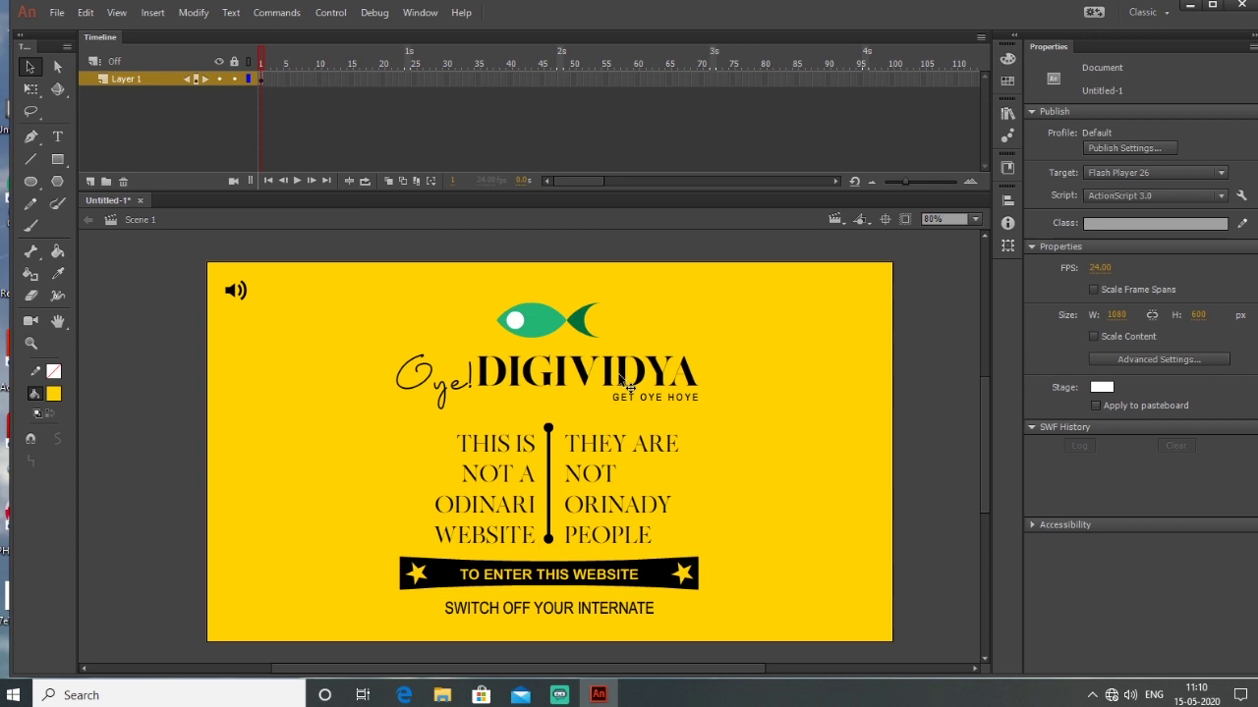
Distribute all the imported artwork on the stage to separate layers, and enlarge the timeline to show the full layer list
{"action": "left_click_drag", "start_coordinate": [711, 400], "coordinate": [724, 396]}
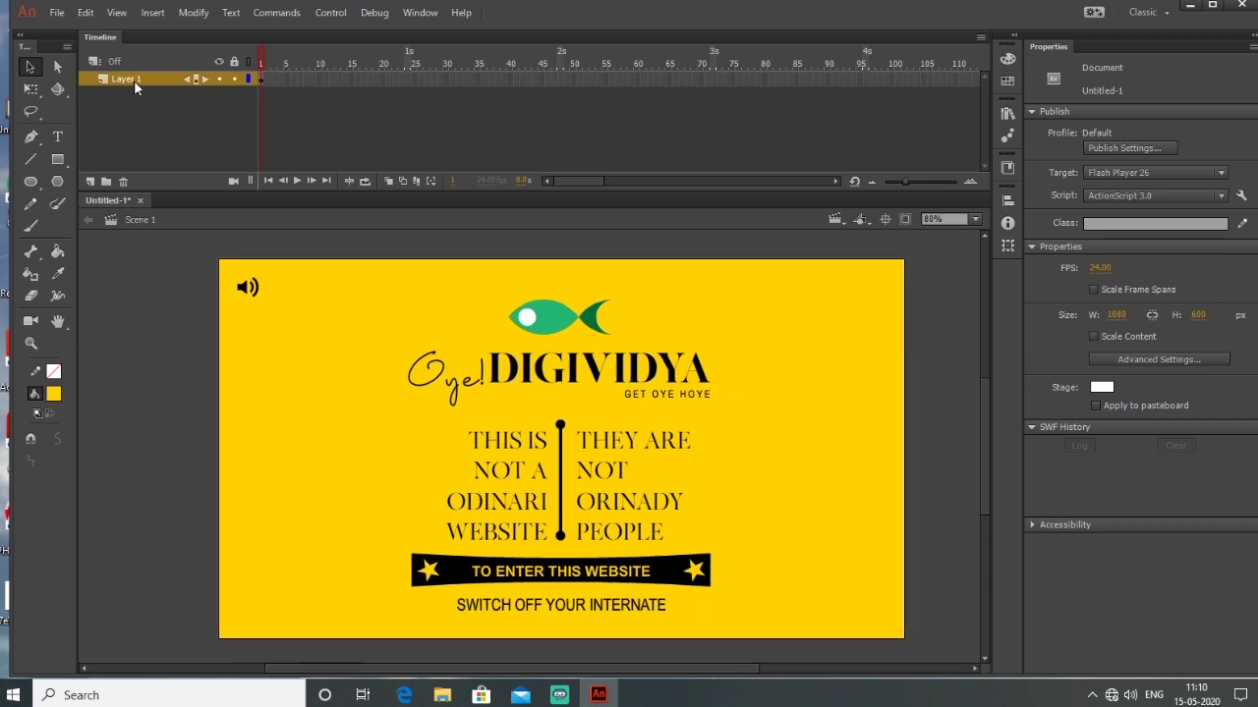
{"action": "left_click", "coordinate": [220, 80]}
{"action": "left_click", "coordinate": [219, 81]}
{"action": "left_click_drag", "start_coordinate": [212, 242], "coordinate": [928, 662]}
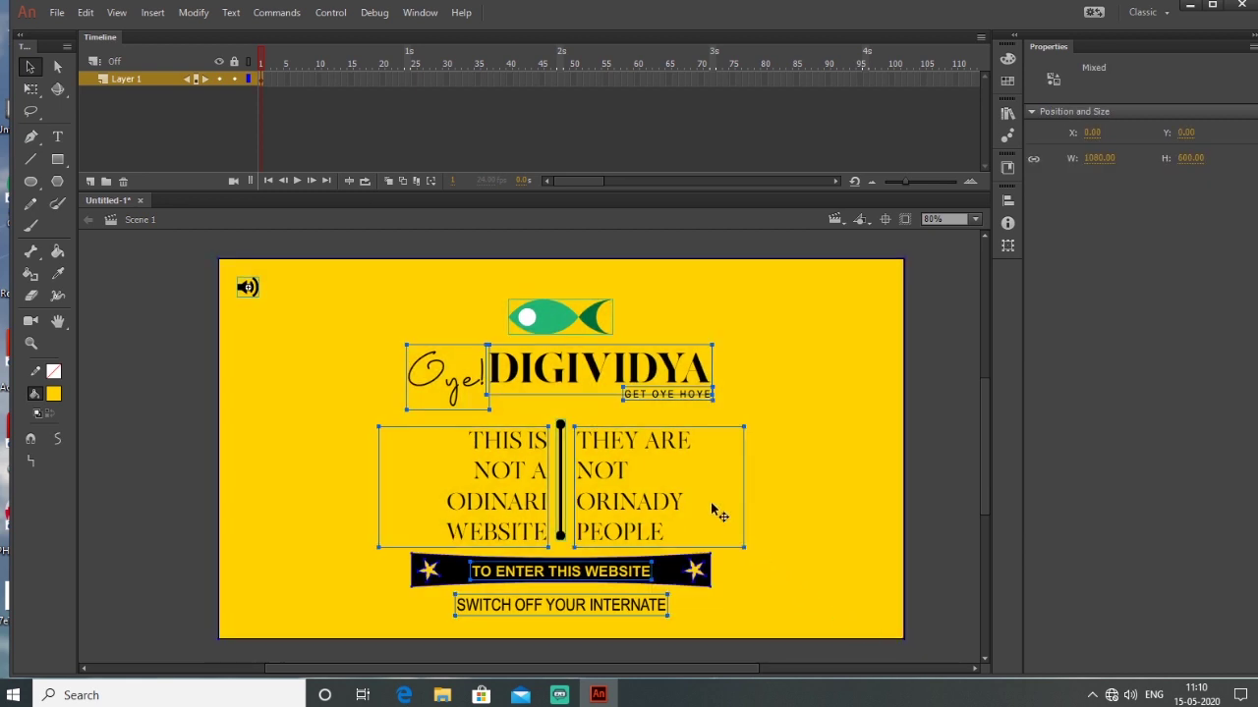
{"action": "right_click", "coordinate": [565, 331]}
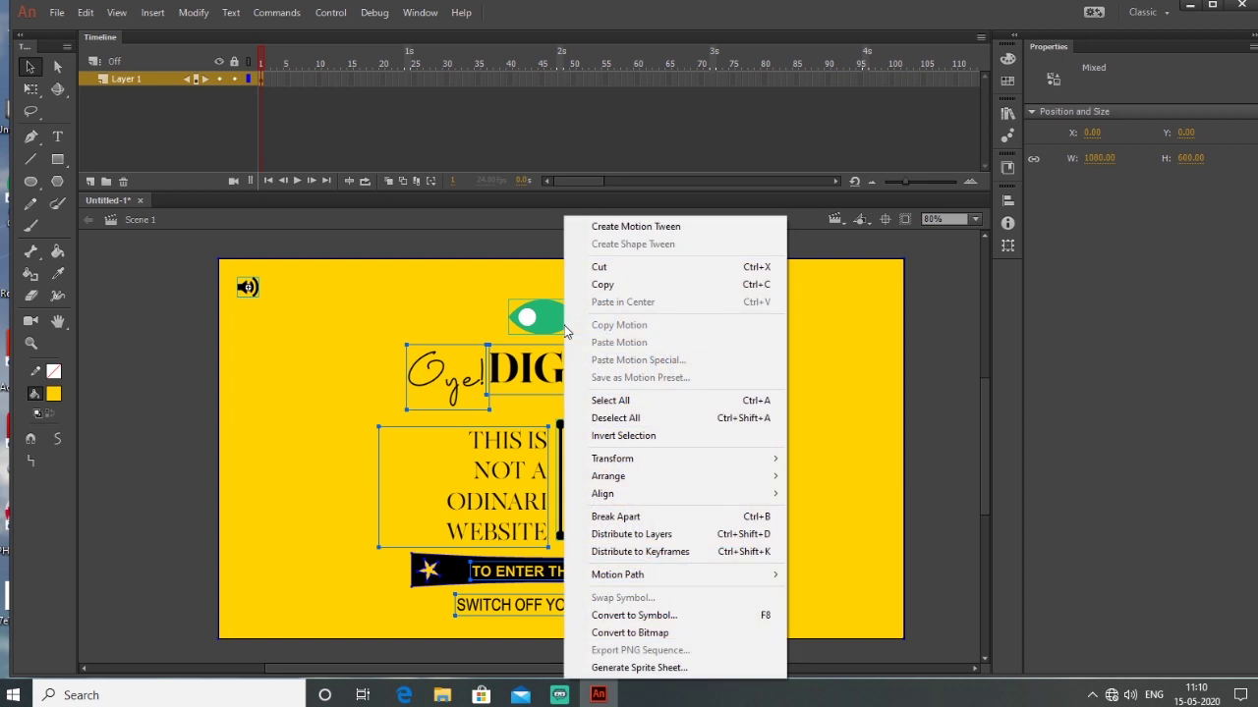
{"action": "left_click", "coordinate": [675, 535]}
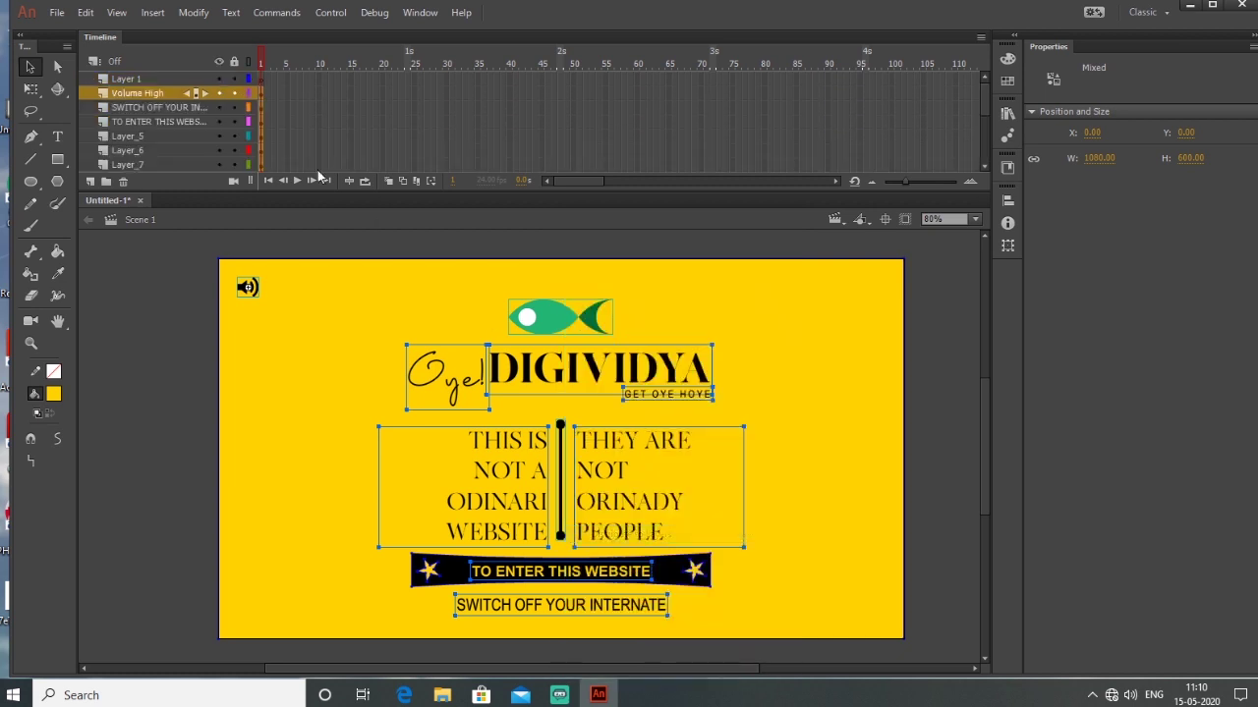
{"action": "left_click_drag", "start_coordinate": [181, 189], "coordinate": [152, 286]}
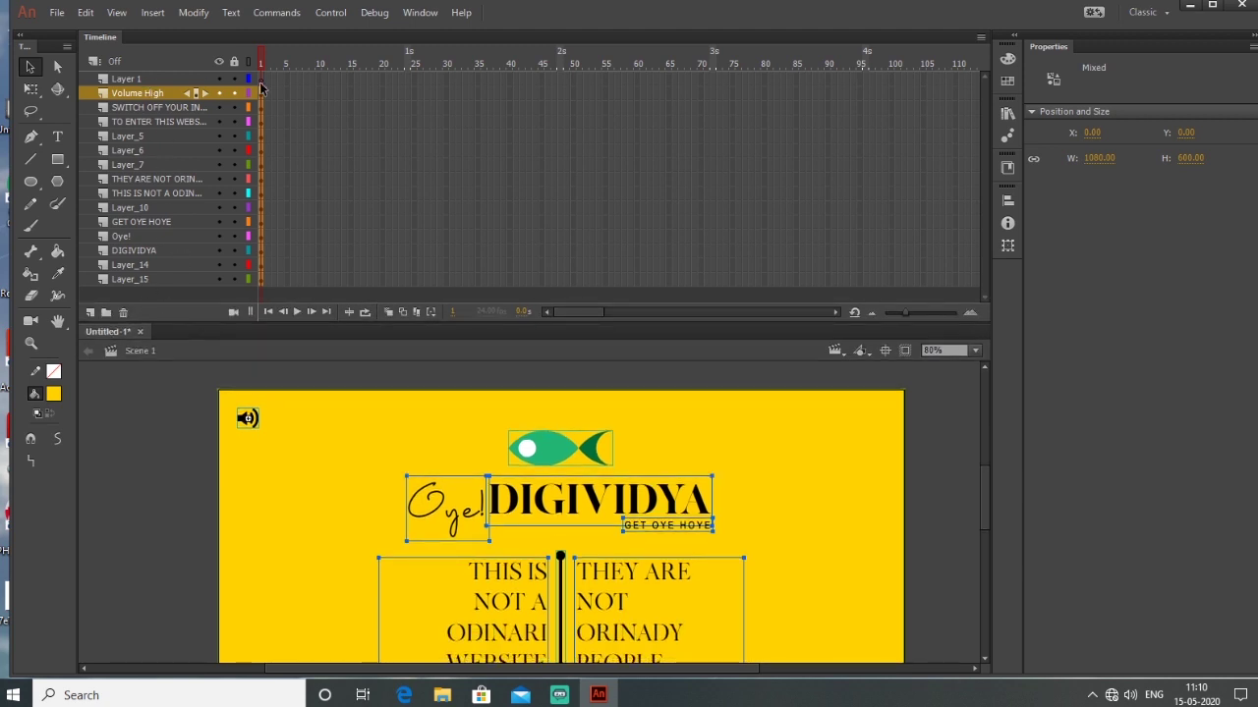
Delete the leftover Layer 1 and fit the whole stage in view beneath the timeline
{"action": "left_click", "coordinate": [156, 78]}
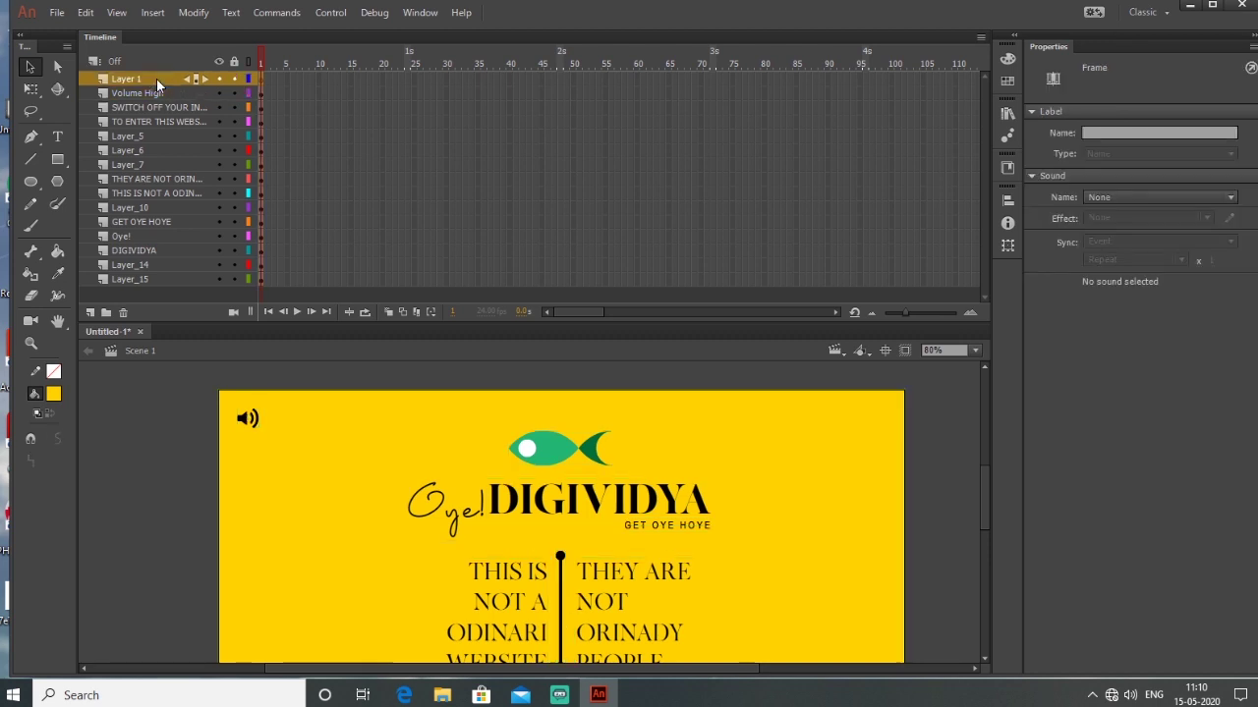
{"action": "left_click", "coordinate": [124, 313]}
{"action": "mouse_move", "coordinate": [319, 322]}
{"action": "left_mouse_down"}
{"action": "mouse_move", "coordinate": [321, 280]}
{"action": "mouse_move", "coordinate": [324, 303]}
{"action": "left_mouse_up"}
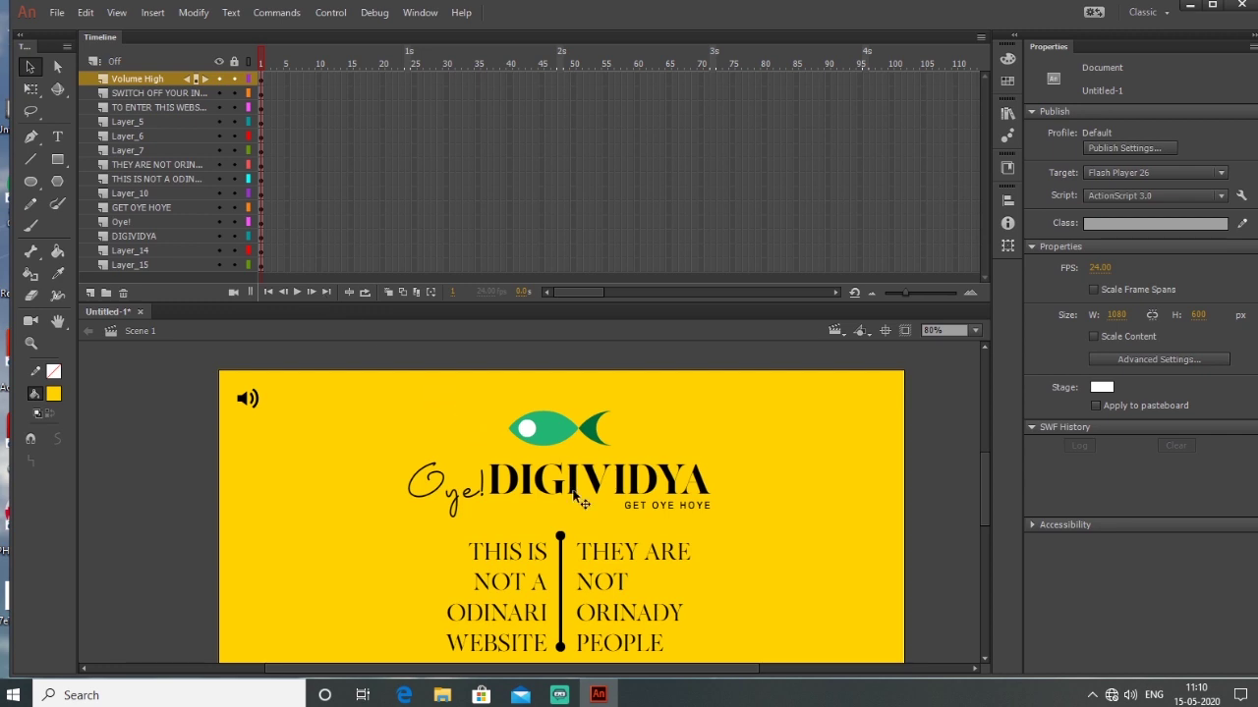
{"action": "scroll", "coordinate": [580, 499], "scroll_direction": "down", "scroll_amount": 1}
{"action": "left_click_drag", "start_coordinate": [780, 556], "coordinate": [779, 512]}
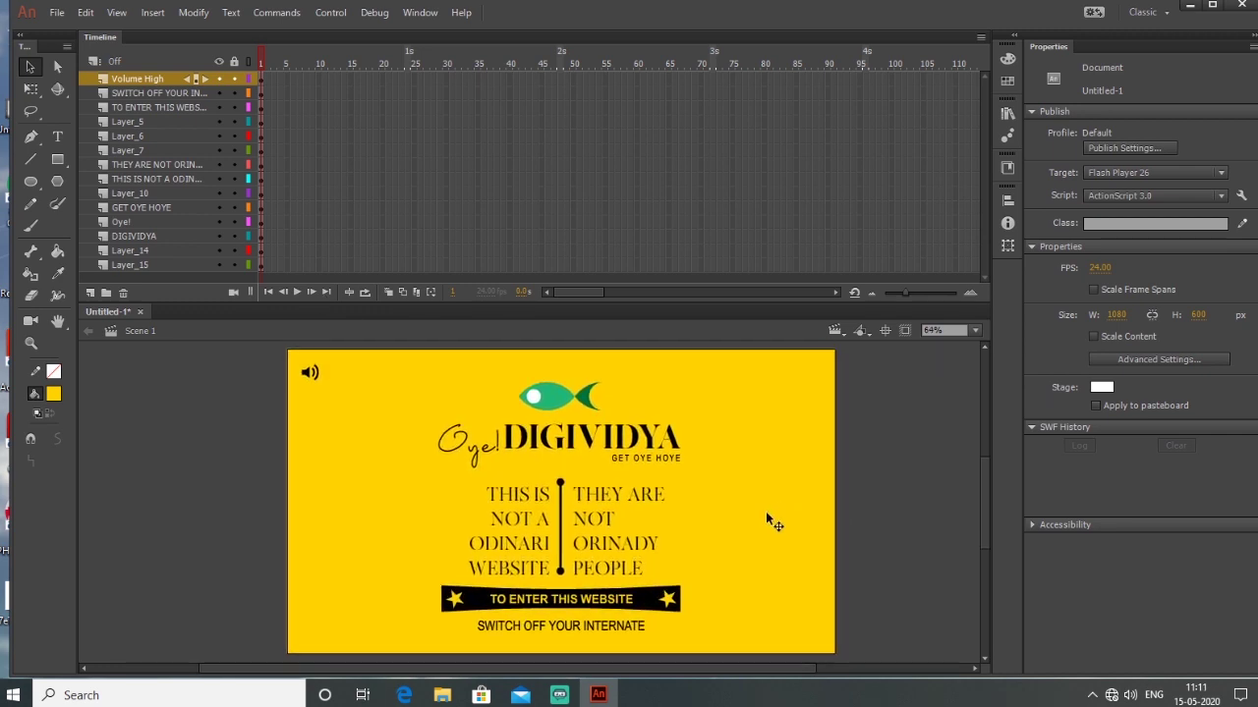
Hide the artwork layers and show them again one by one to examine what each layer contains
{"action": "left_click_drag", "start_coordinate": [220, 80], "coordinate": [221, 263]}
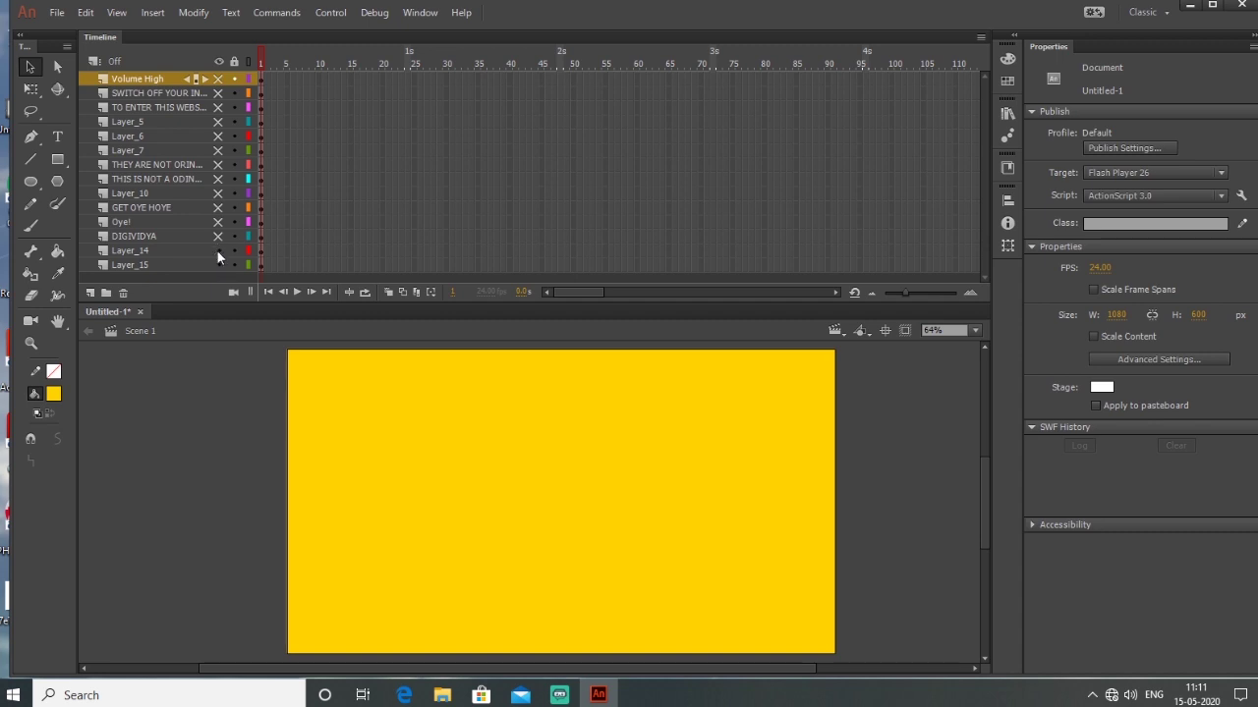
{"action": "left_click", "coordinate": [218, 236]}
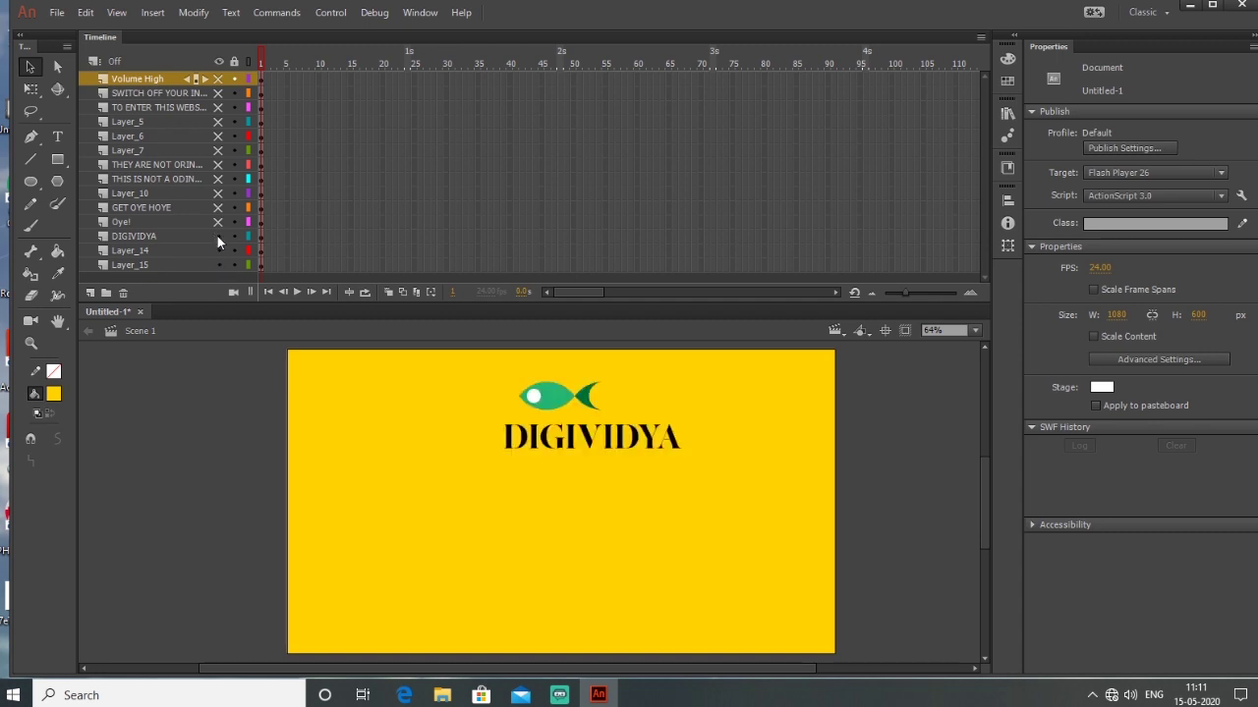
{"action": "left_click", "coordinate": [219, 222]}
{"action": "left_click", "coordinate": [219, 207]}
{"action": "left_click", "coordinate": [218, 194]}
{"action": "left_click", "coordinate": [218, 178]}
{"action": "left_click", "coordinate": [217, 164]}
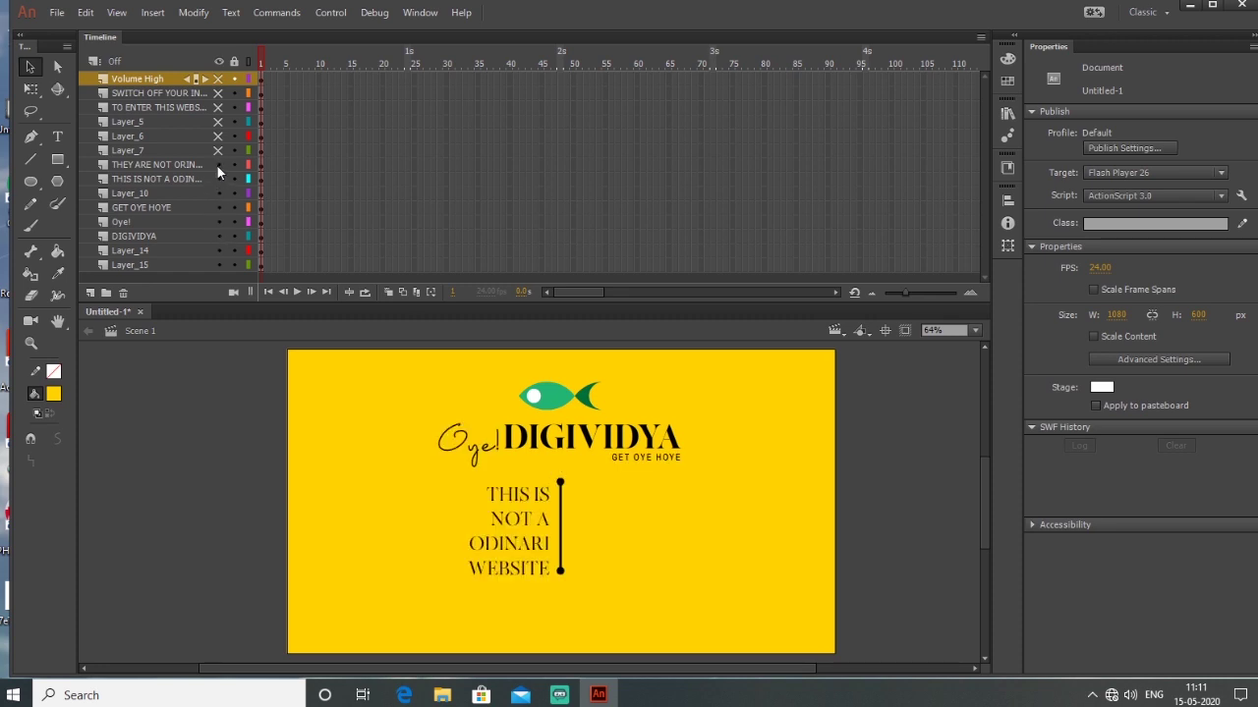
{"action": "left_click", "coordinate": [218, 150]}
{"action": "left_click", "coordinate": [218, 136]}
{"action": "left_click", "coordinate": [218, 122]}
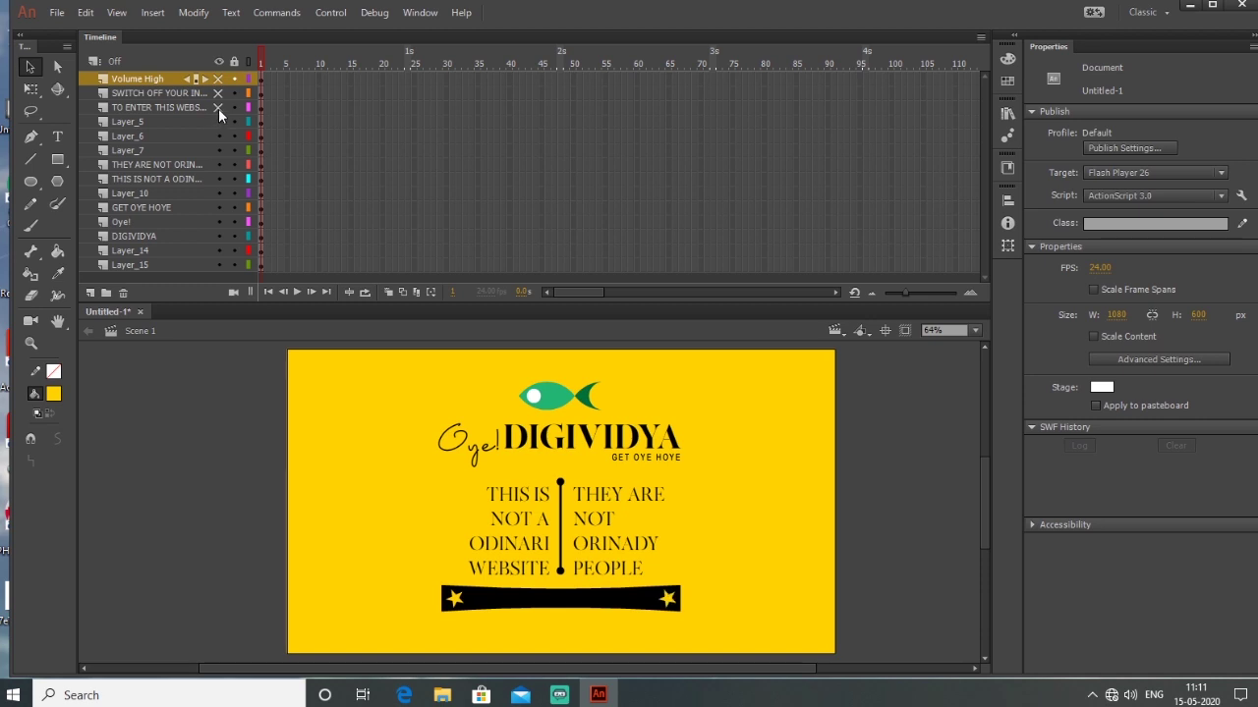
{"action": "left_click", "coordinate": [218, 107]}
{"action": "left_click", "coordinate": [218, 92]}
{"action": "left_click", "coordinate": [218, 79]}
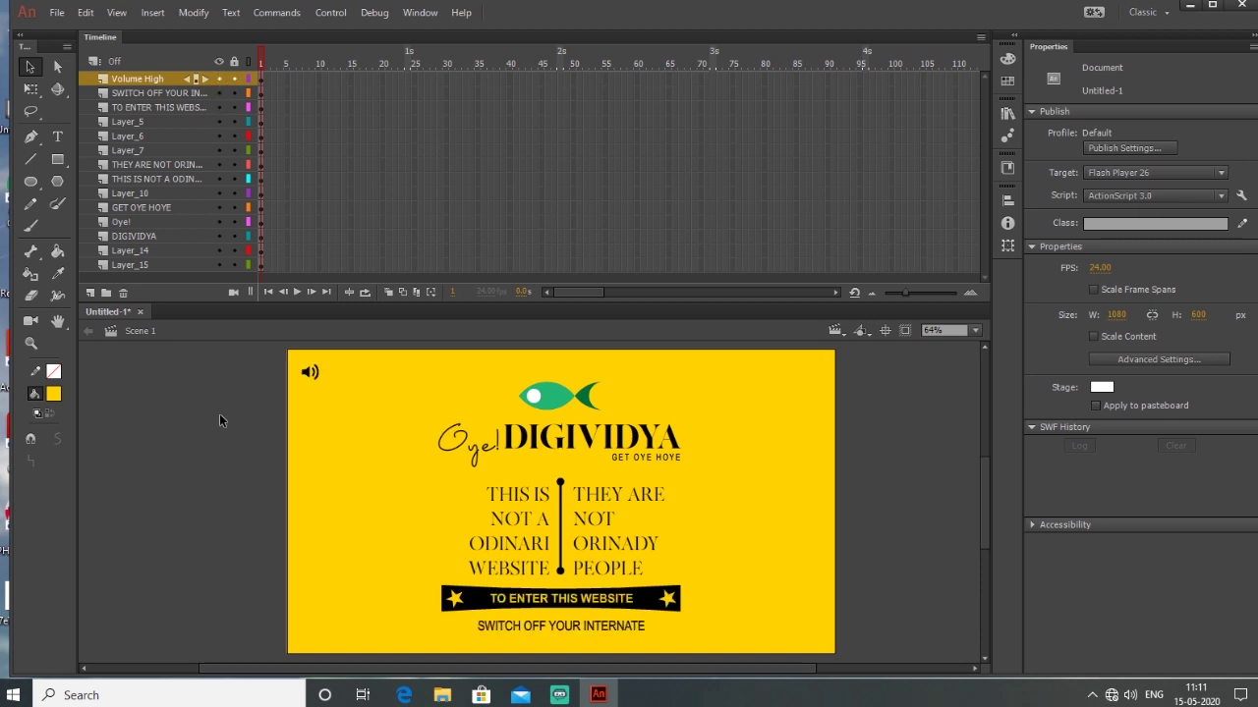
Hide every layer except the fish and the yellow background, and lock the background layer Layer_15
{"action": "left_click_drag", "start_coordinate": [304, 304], "coordinate": [326, 237]}
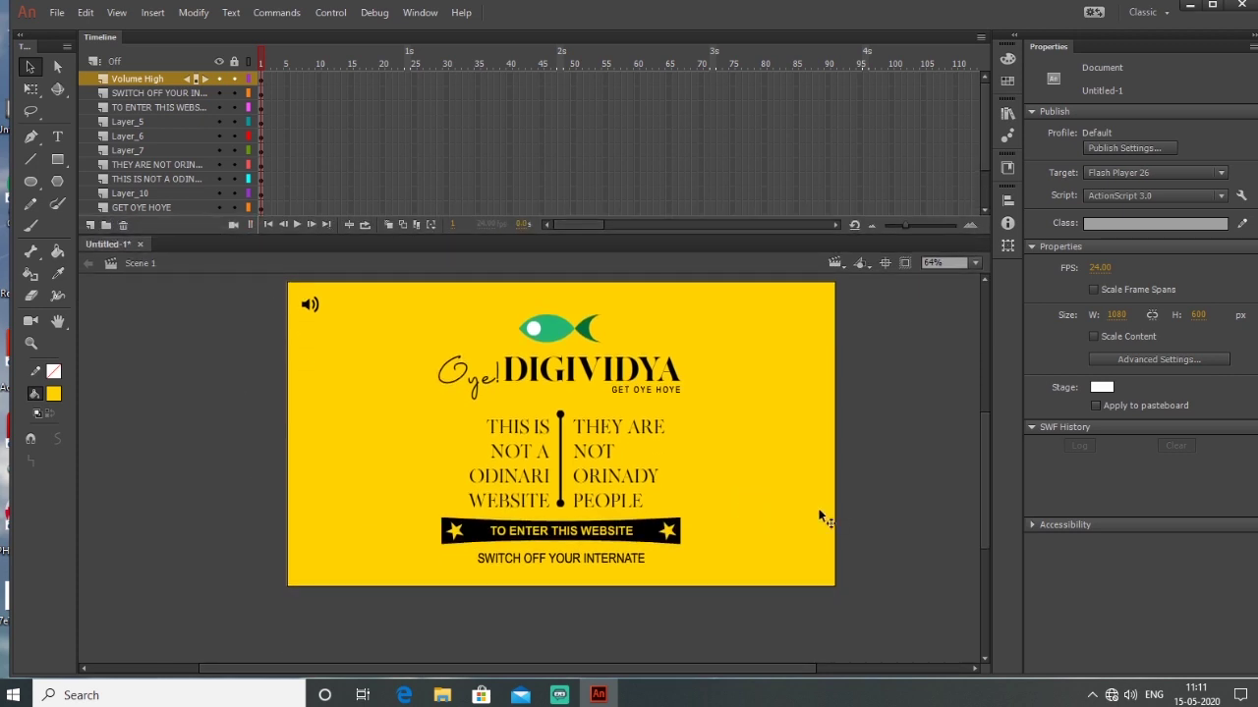
{"action": "left_click", "coordinate": [41, 65]}
{"action": "mouse_move", "coordinate": [855, 422]}
{"action": "left_mouse_down"}
{"action": "mouse_move", "coordinate": [912, 476]}
{"action": "mouse_move", "coordinate": [855, 430]}
{"action": "left_mouse_up"}
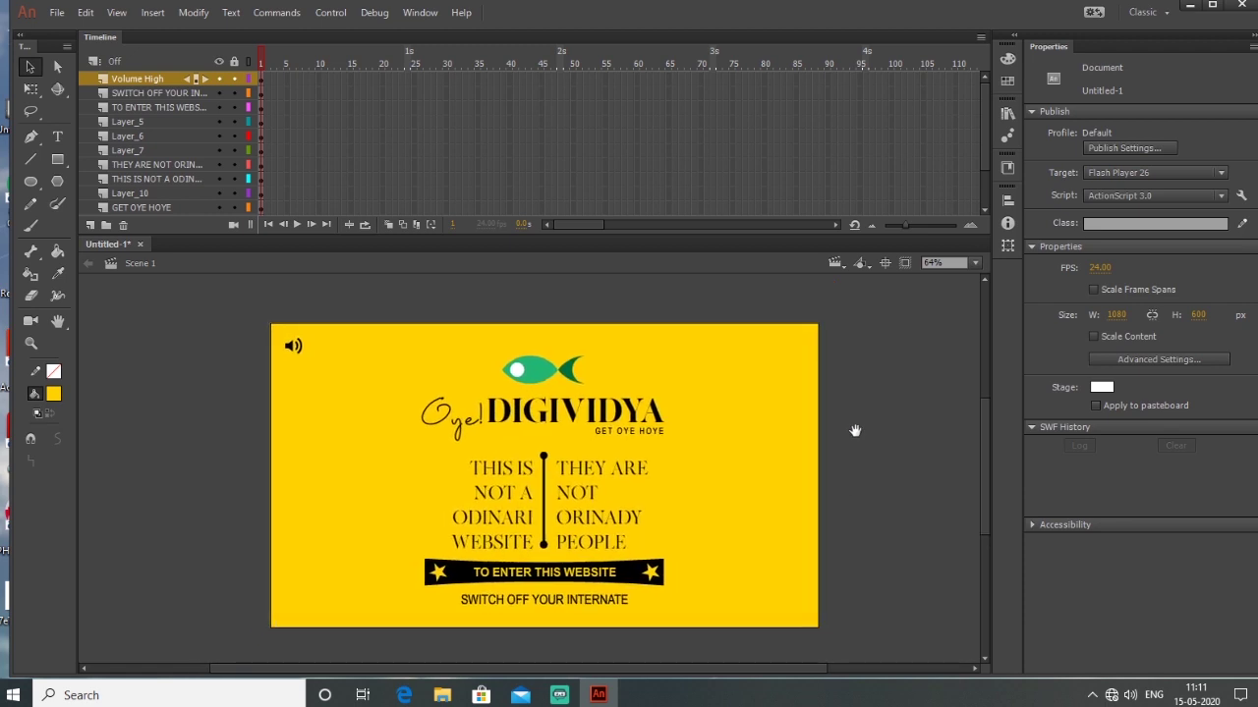
{"action": "mouse_move", "coordinate": [983, 126]}
{"action": "left_mouse_down"}
{"action": "mouse_move", "coordinate": [985, 167]}
{"action": "mouse_move", "coordinate": [986, 145]}
{"action": "left_mouse_up"}
{"action": "left_click_drag", "start_coordinate": [983, 131], "coordinate": [980, 179]}
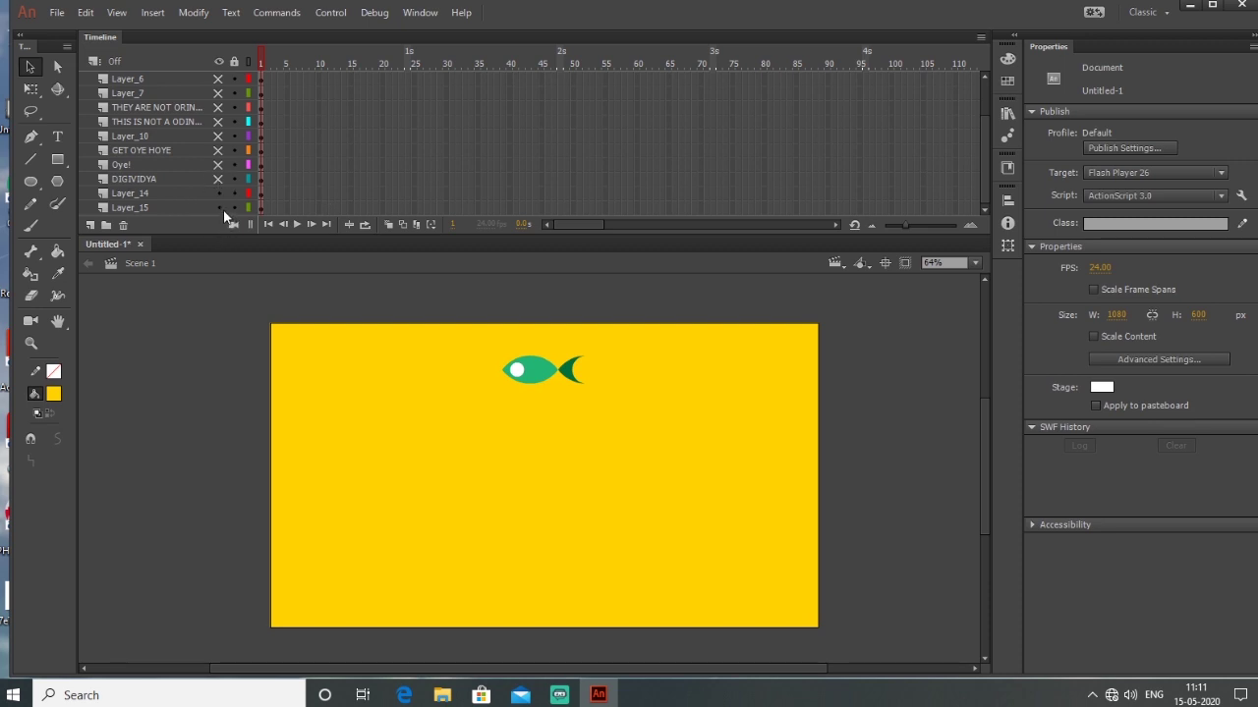
{"action": "left_click", "coordinate": [220, 208]}
{"action": "left_click", "coordinate": [218, 209]}
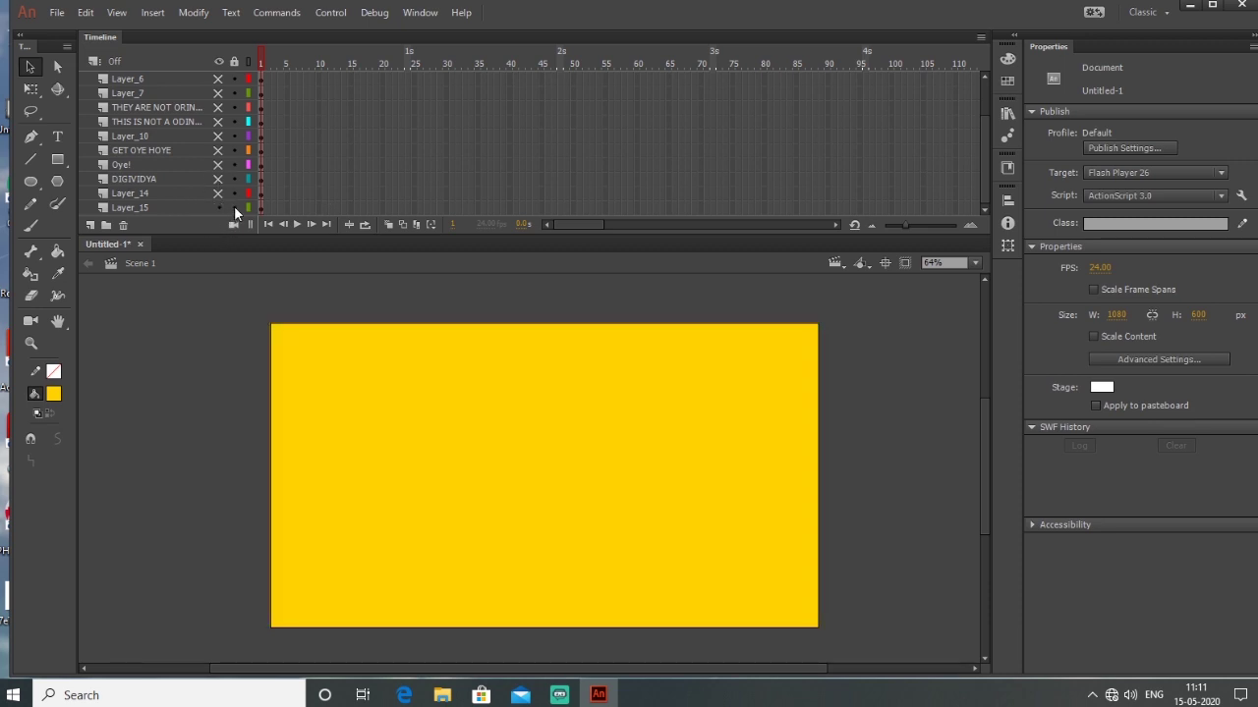
{"action": "left_click", "coordinate": [218, 192]}
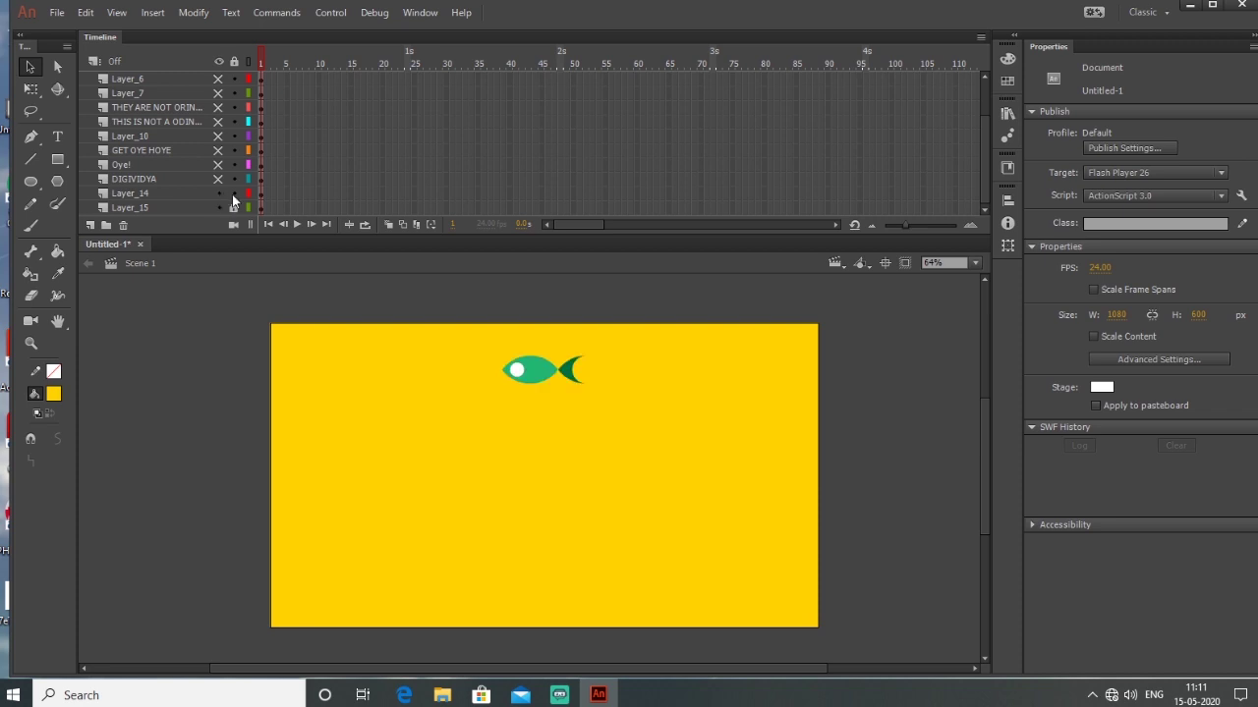
Insert a keyframe at frame 10 on the fish layer Layer_14
{"action": "left_click", "coordinate": [263, 196]}
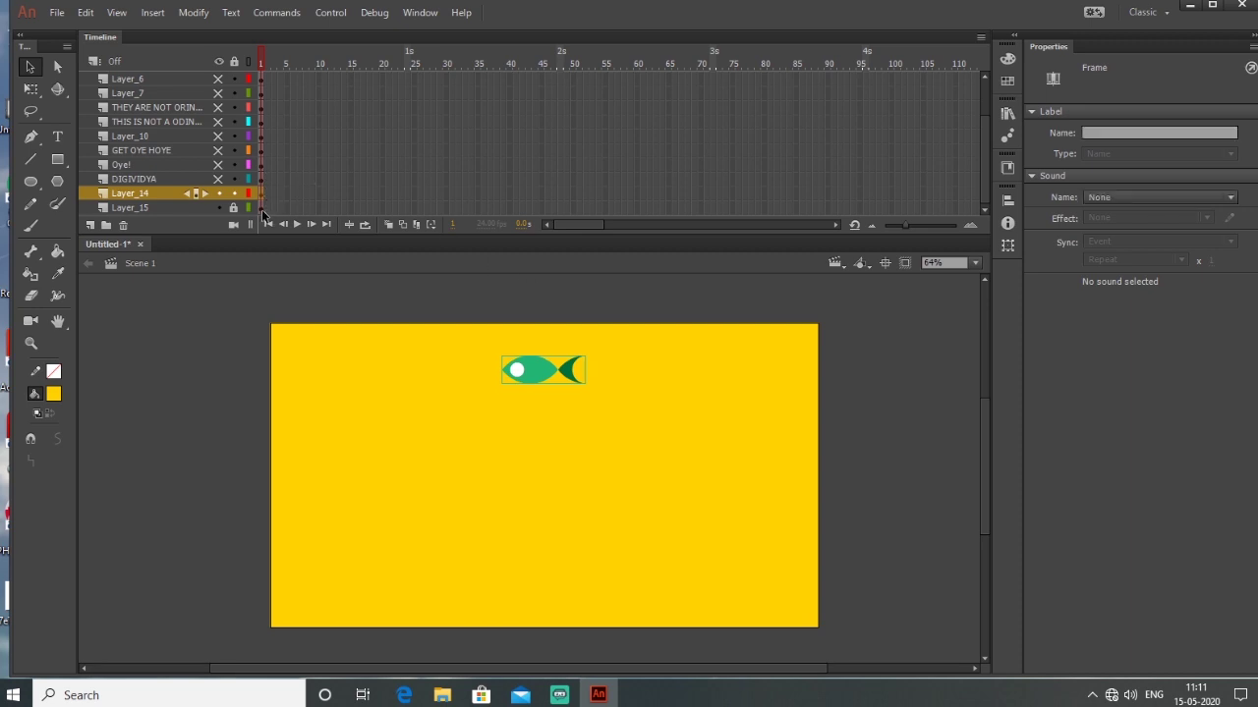
{"action": "left_click", "coordinate": [318, 193]}
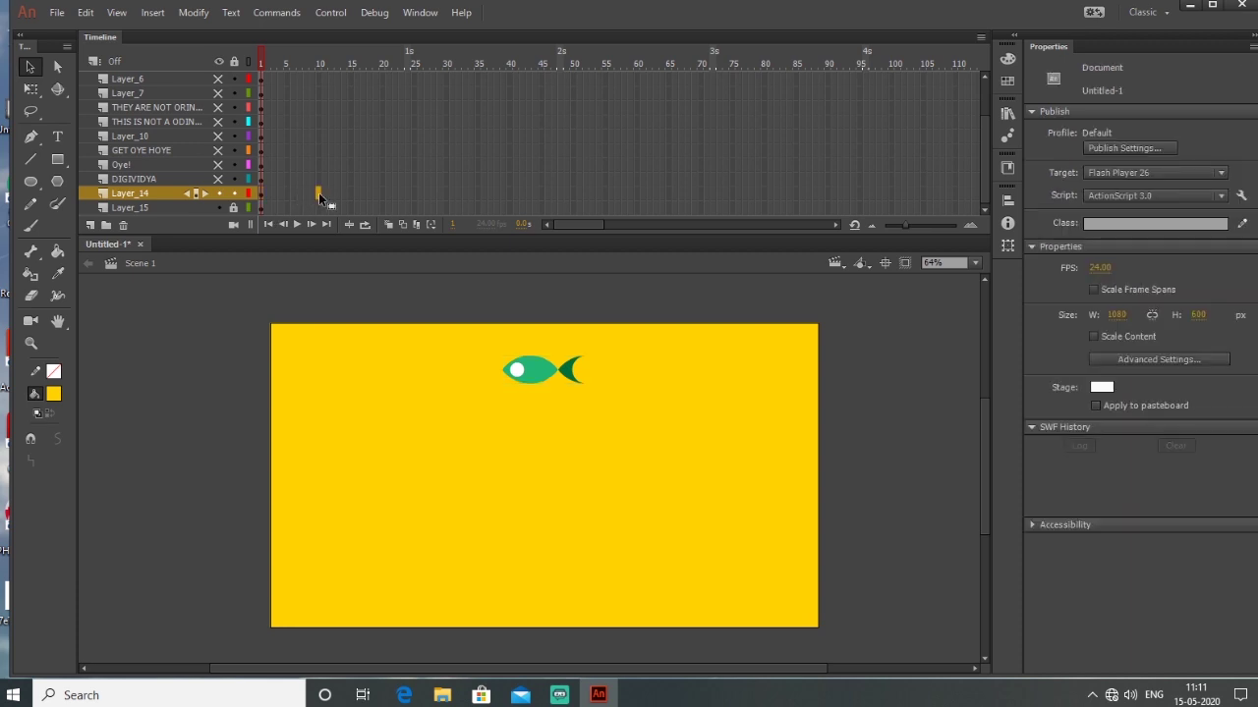
{"action": "right_click", "coordinate": [318, 192]}
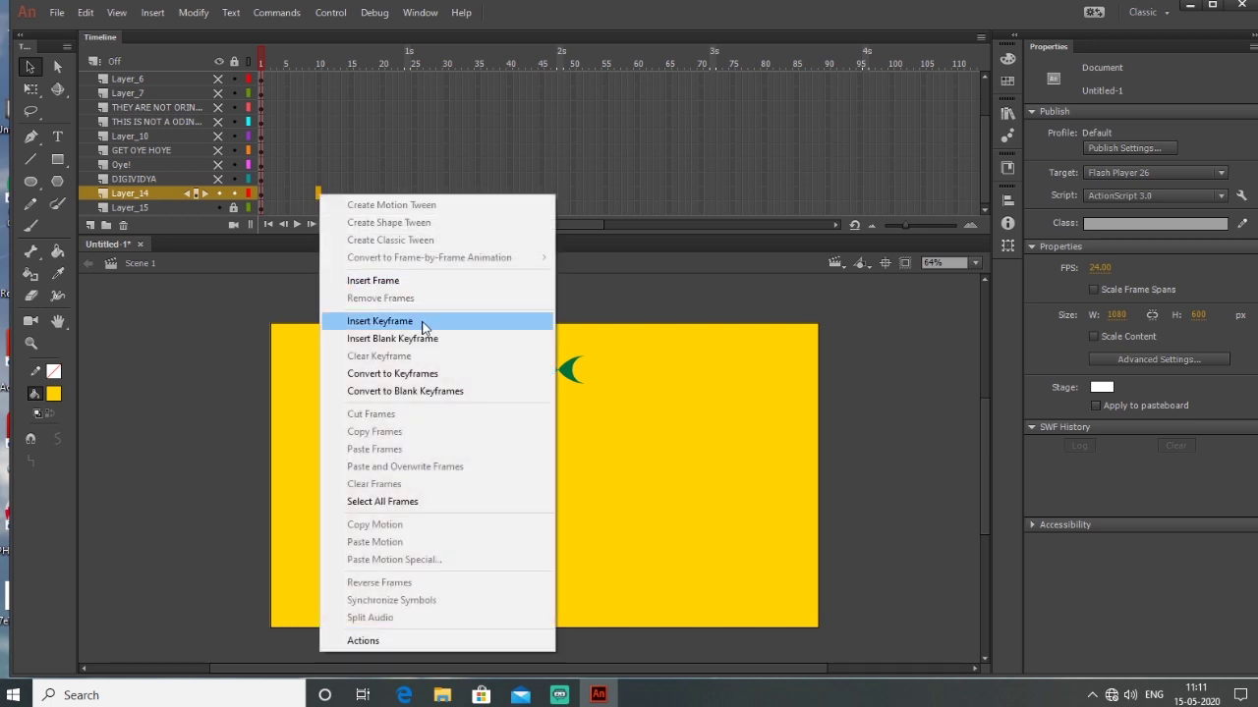
{"action": "left_click", "coordinate": [379, 322]}
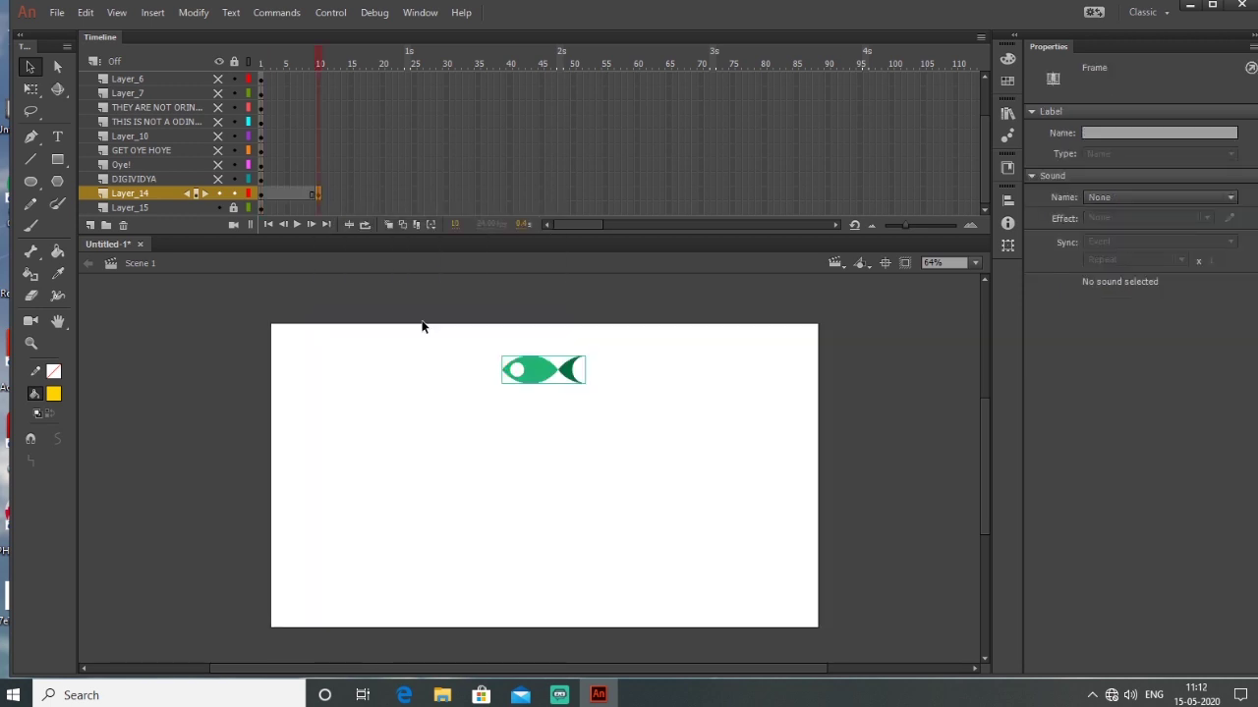
Set the stage colour to the background artwork's yellow and delete the unlocked background layer Layer_15
{"action": "left_click", "coordinate": [162, 208]}
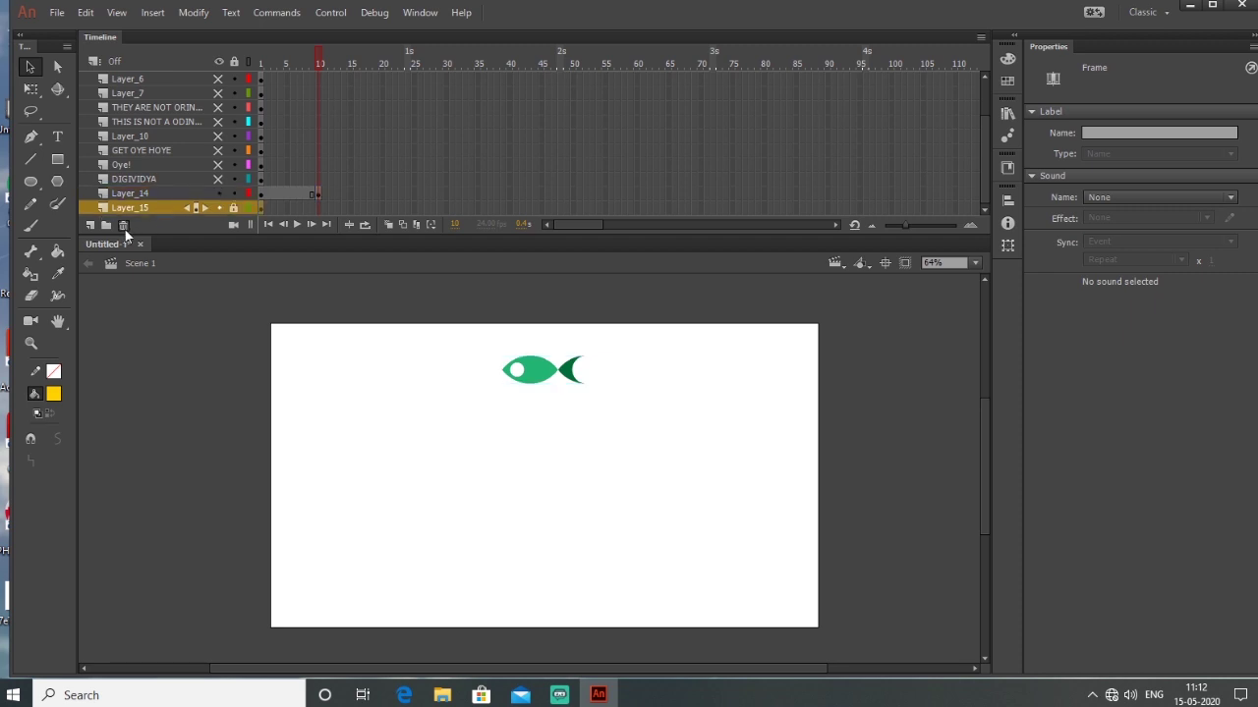
{"action": "left_click", "coordinate": [260, 208]}
{"action": "left_click", "coordinate": [843, 388]}
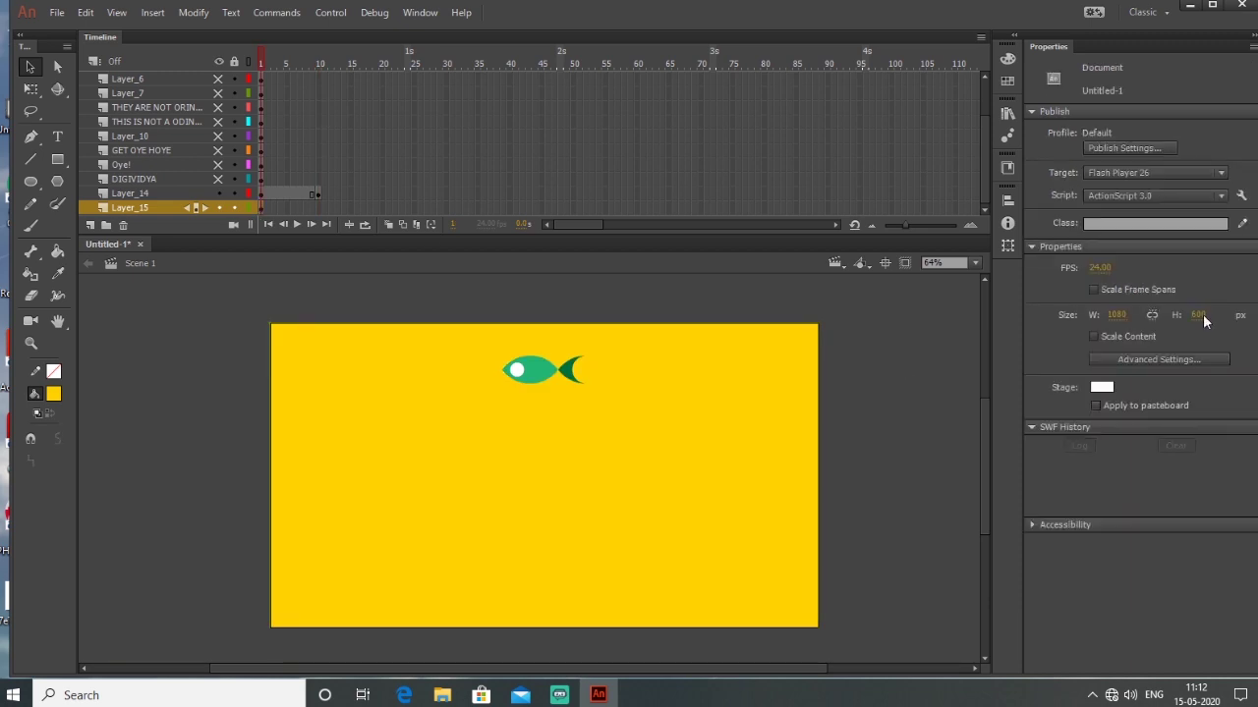
{"action": "left_click", "coordinate": [1101, 387]}
{"action": "left_click", "coordinate": [733, 427]}
{"action": "left_click", "coordinate": [124, 225]}
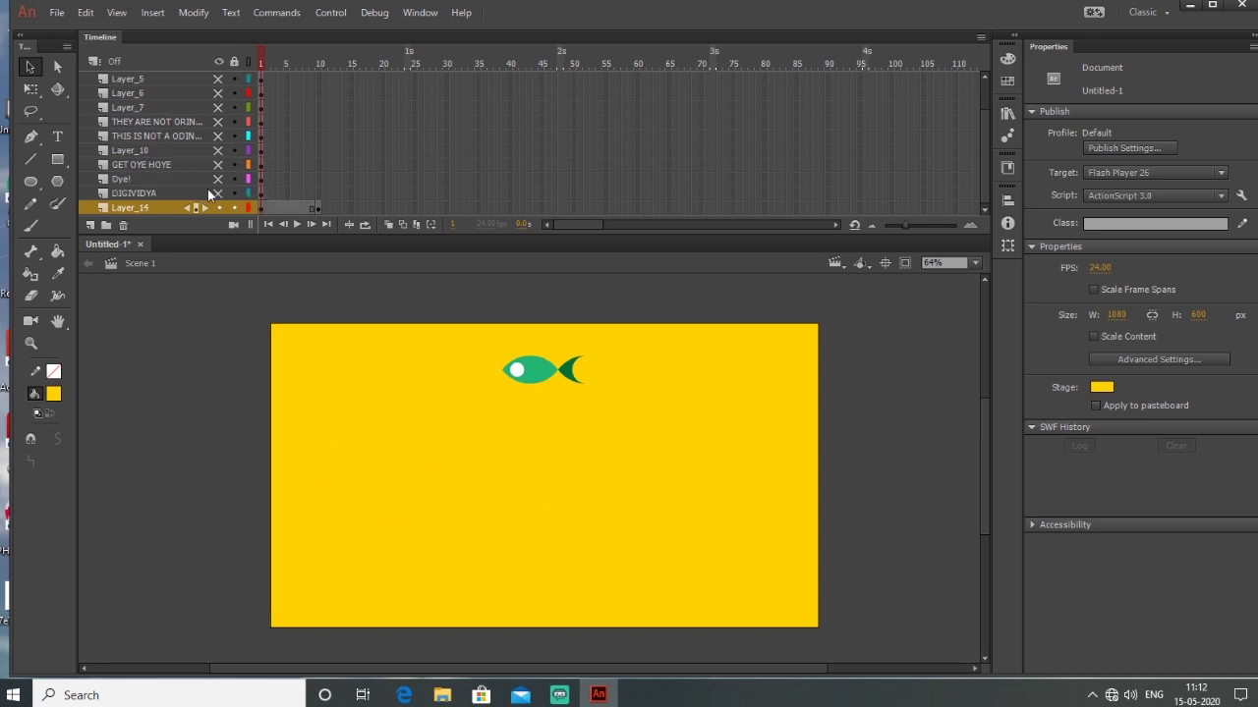
Create a classic tween between frames 1 and 10 on the fish layer
{"action": "left_click", "coordinate": [261, 208]}
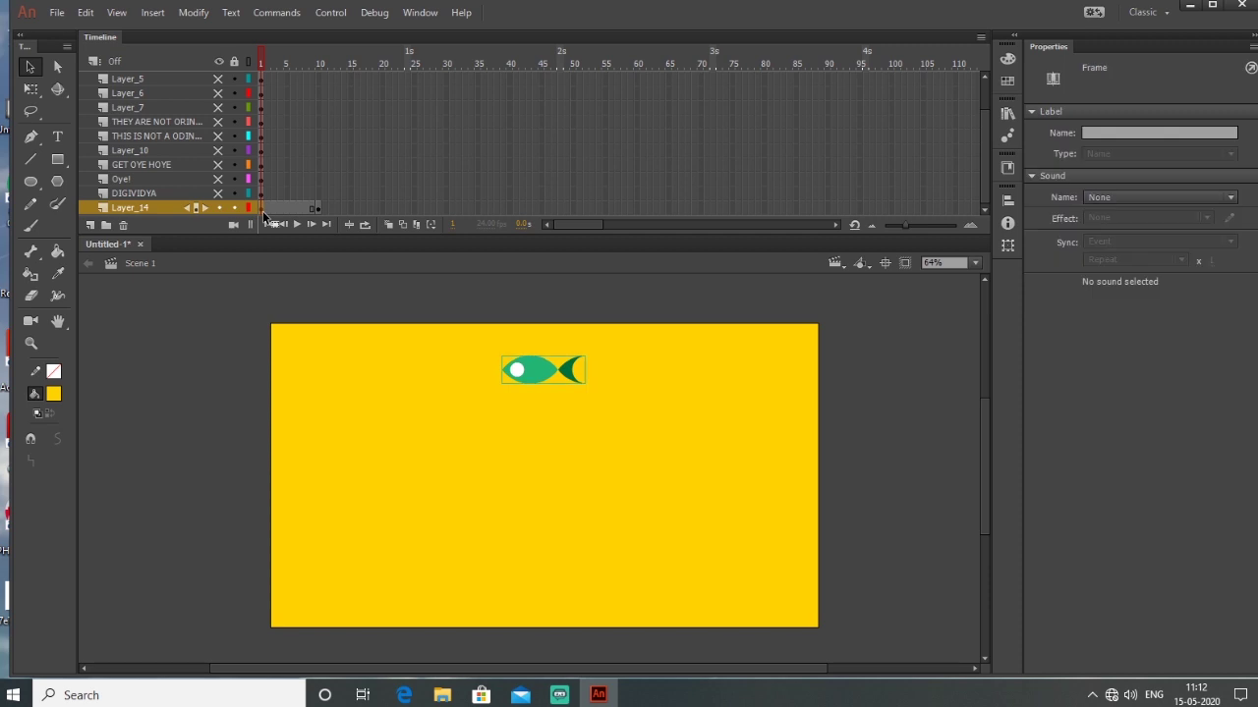
{"action": "left_click", "coordinate": [318, 208]}
{"action": "left_click", "coordinate": [261, 208]}
{"action": "left_click", "coordinate": [285, 209]}
{"action": "left_click", "coordinate": [318, 208]}
{"action": "right_click", "coordinate": [293, 208]}
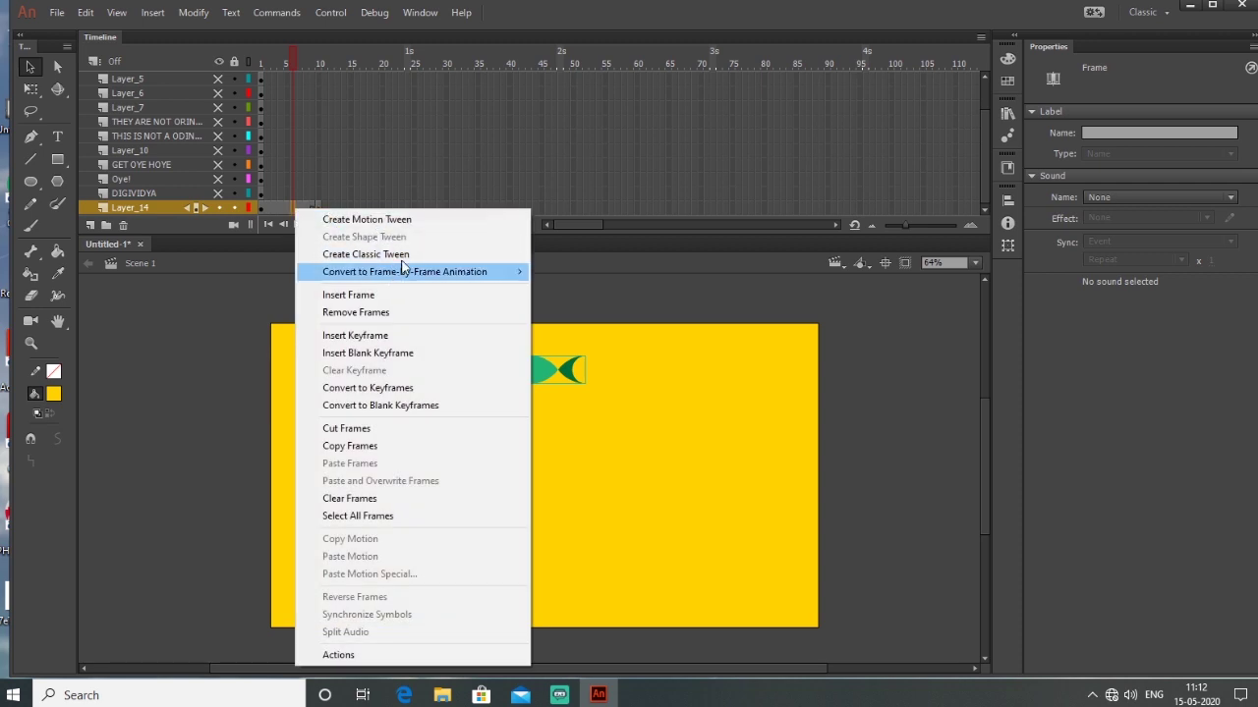
{"action": "left_click", "coordinate": [403, 255]}
At frame 1, move the fish horizontally to the right, to an X position of about 821
{"action": "left_click", "coordinate": [268, 224]}
{"action": "left_click", "coordinate": [260, 207]}
{"action": "left_click_drag", "start_coordinate": [536, 376], "coordinate": [671, 384]}
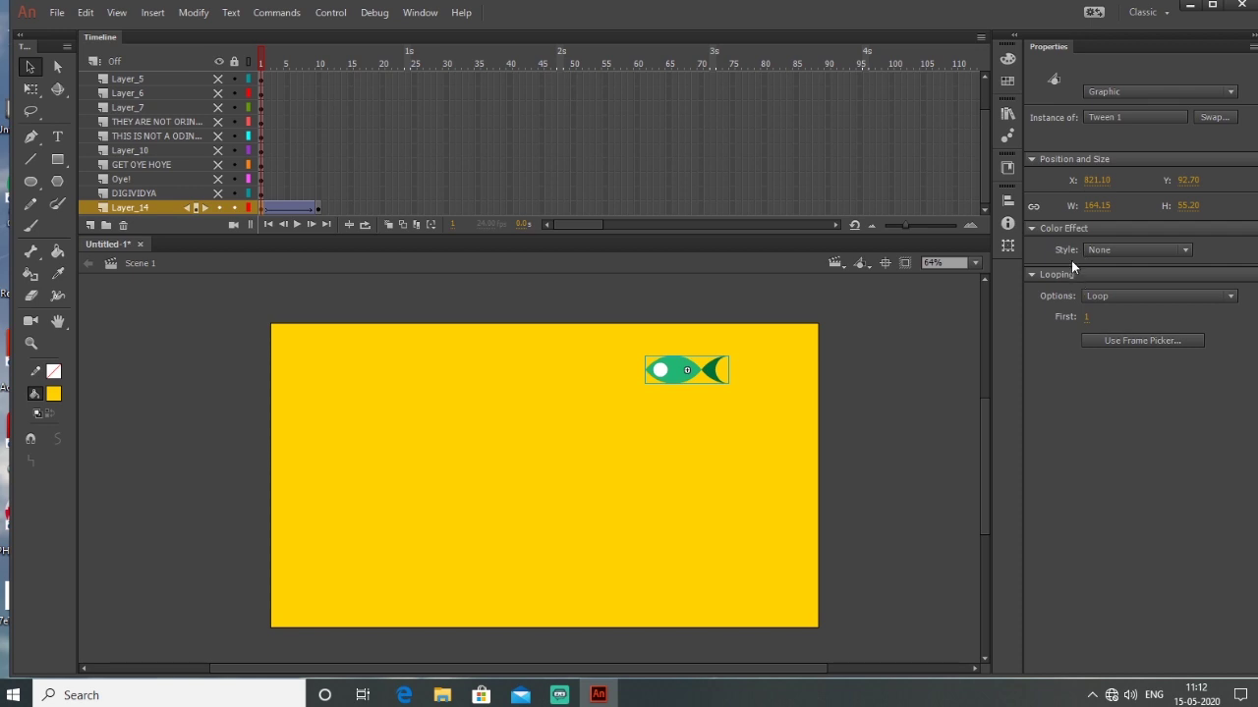
Set the fish's alpha to 0% at frame 1 and preview the tween through to frame 10
{"action": "left_click", "coordinate": [1110, 251]}
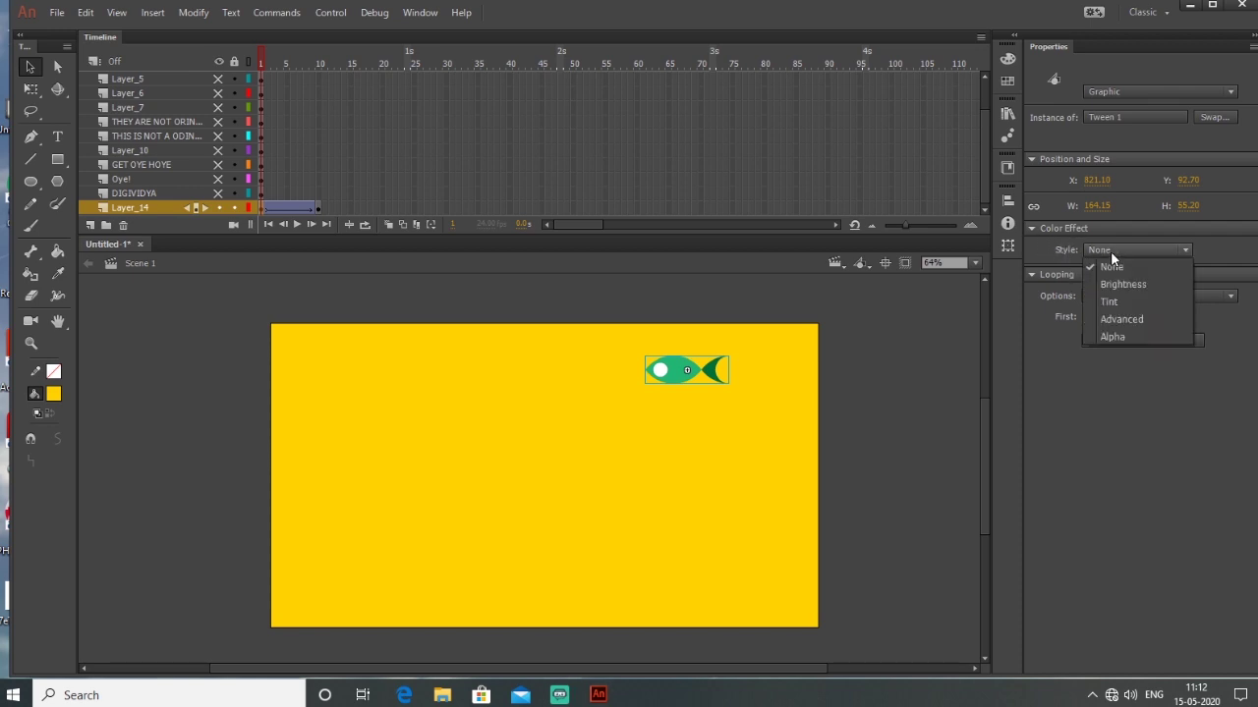
{"action": "left_click", "coordinate": [1128, 336]}
{"action": "mouse_move", "coordinate": [1089, 274]}
{"action": "left_mouse_down"}
{"action": "mouse_move", "coordinate": [1187, 277]}
{"action": "mouse_move", "coordinate": [1077, 276]}
{"action": "left_mouse_up"}
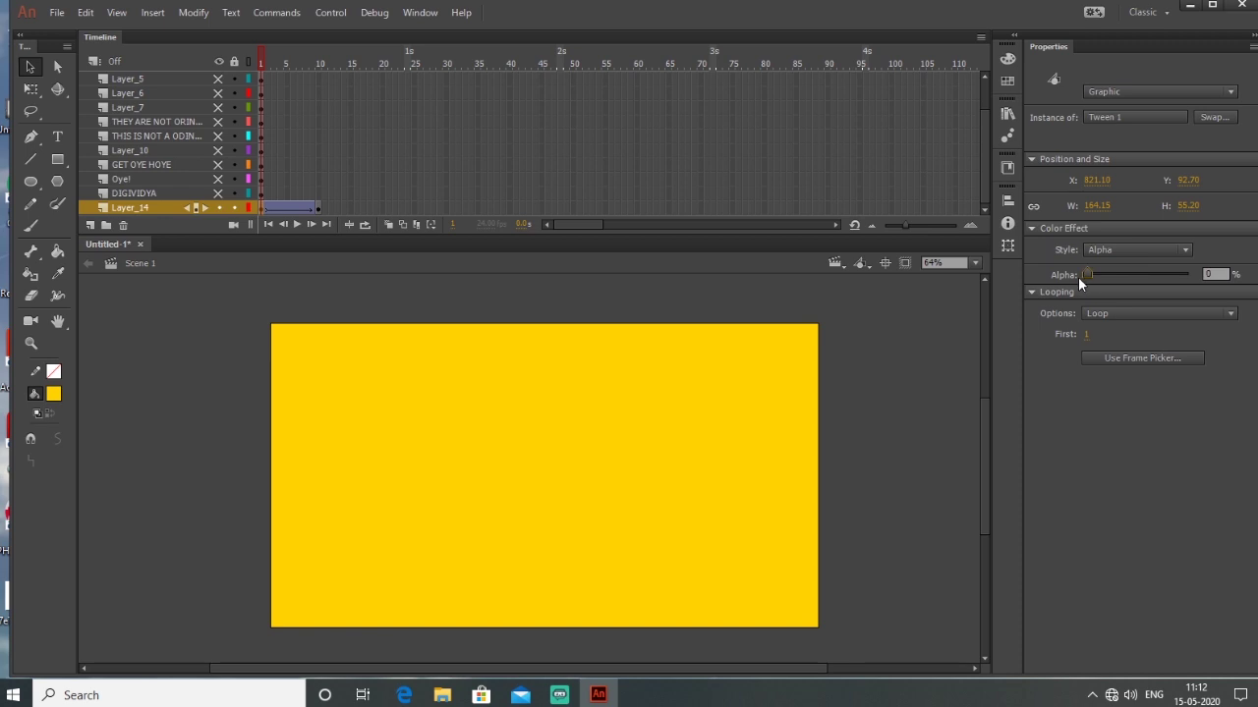
{"action": "left_click", "coordinate": [295, 51]}
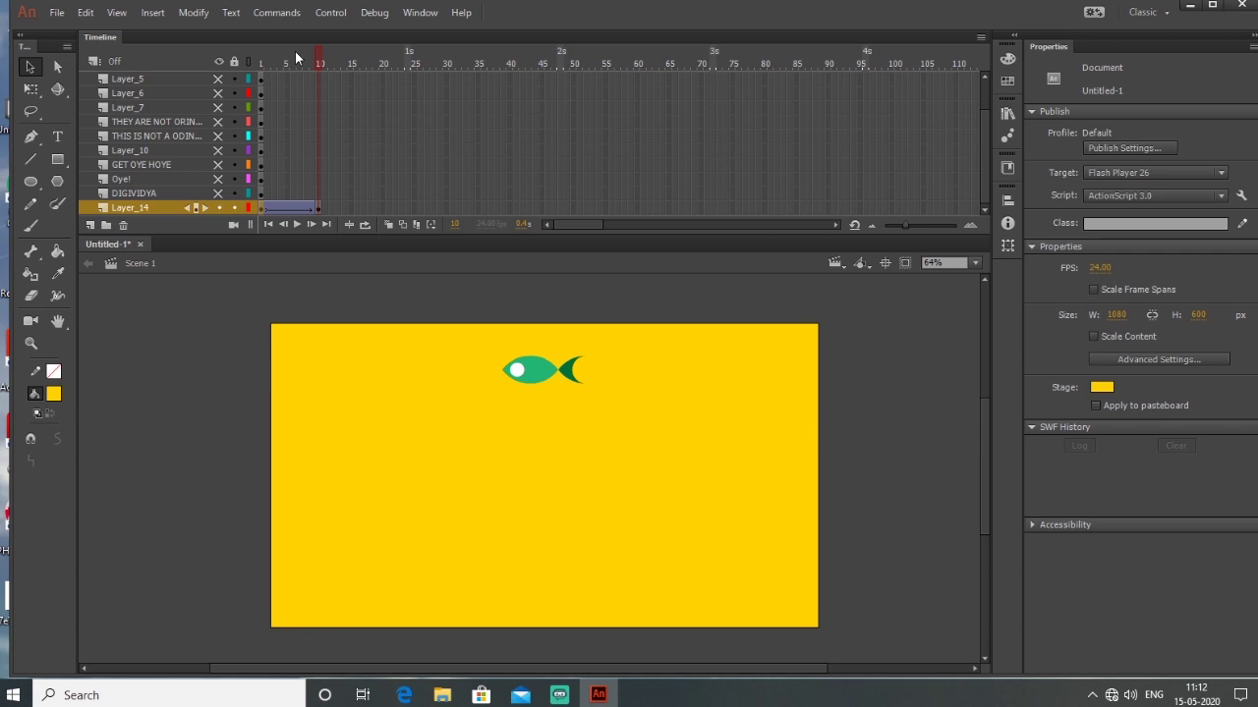
{"action": "left_click_drag", "start_coordinate": [259, 61], "coordinate": [300, 65]}
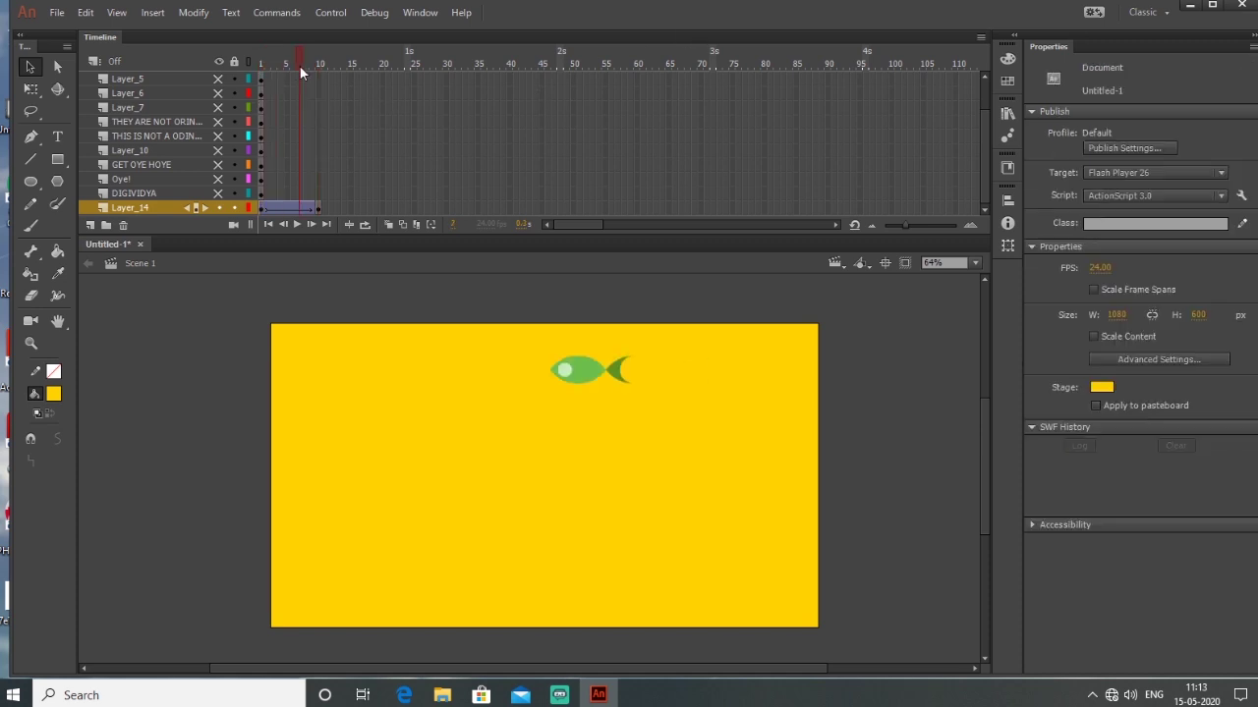
Set the easing of the fish layer's classic tween to Quart Ease In and lock the layer
{"action": "left_click", "coordinate": [279, 209]}
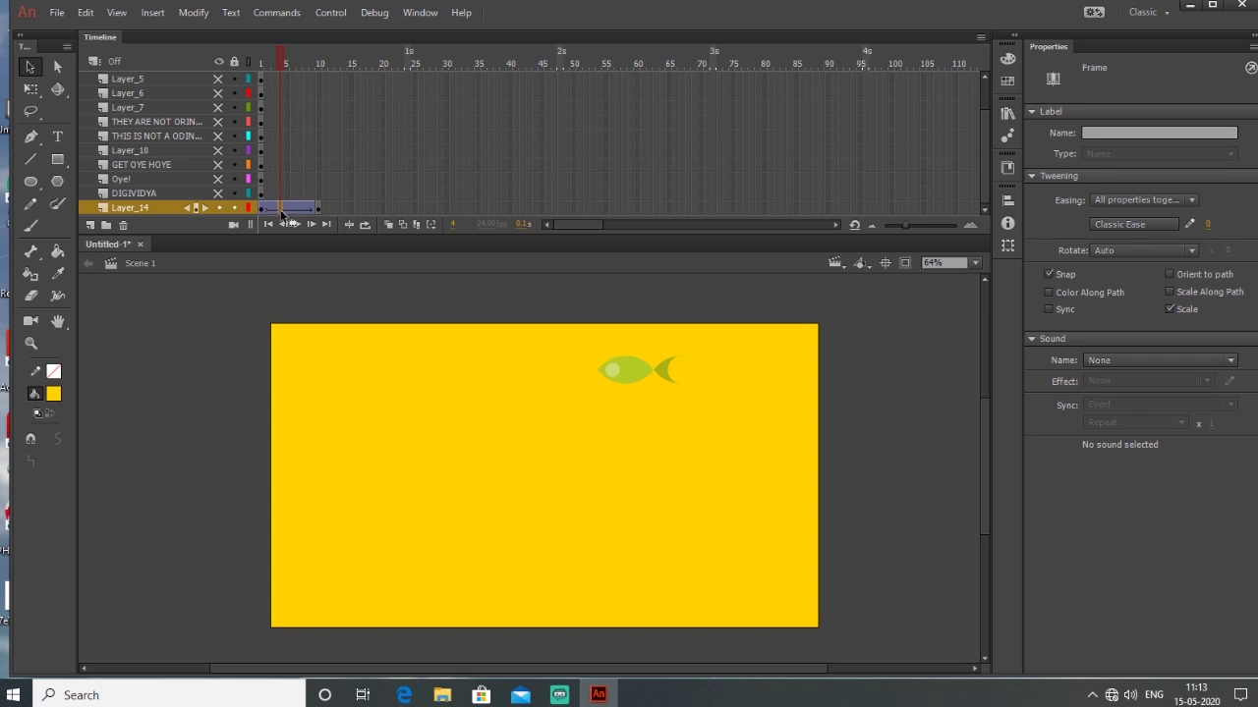
{"action": "left_click", "coordinate": [1140, 223]}
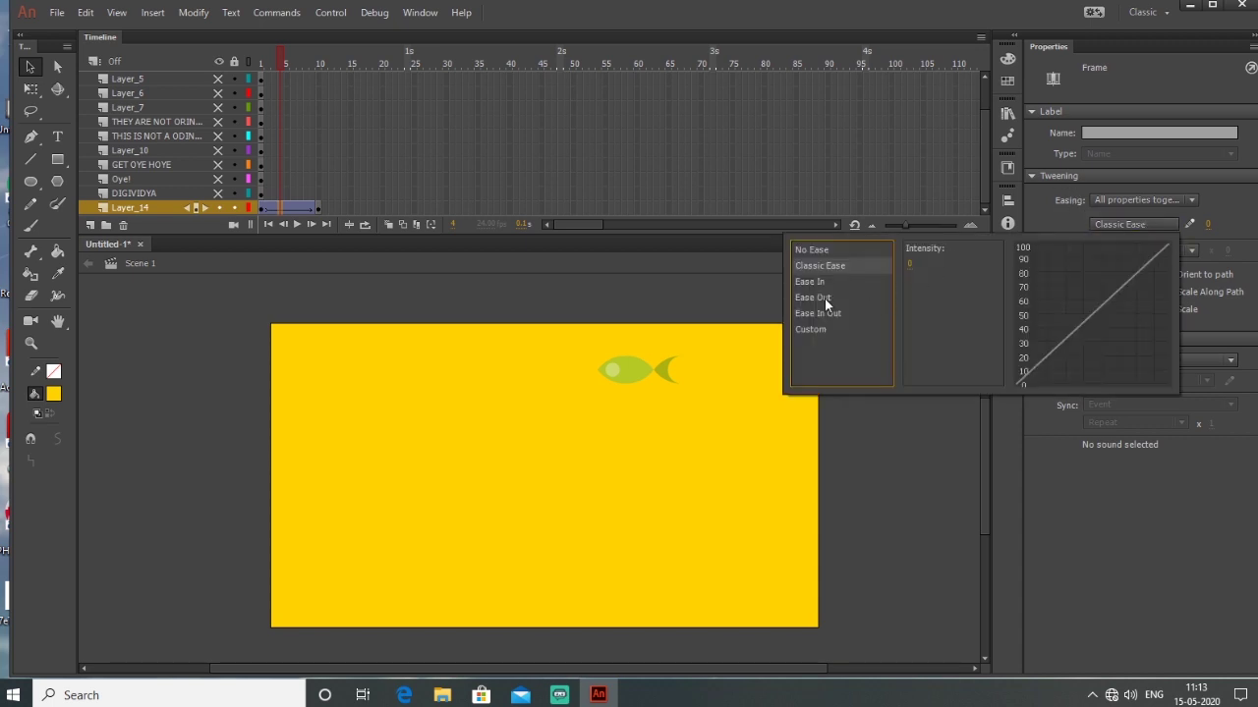
{"action": "mouse_move", "coordinate": [818, 283]}
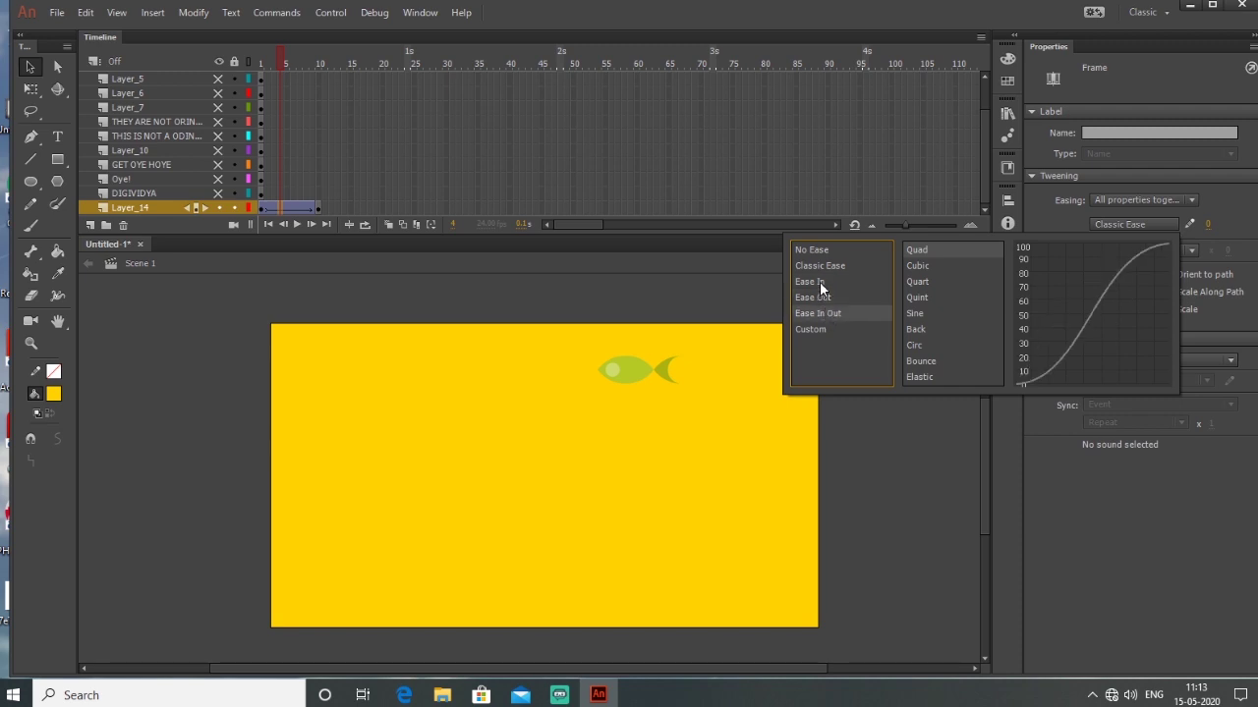
{"action": "left_click", "coordinate": [819, 281]}
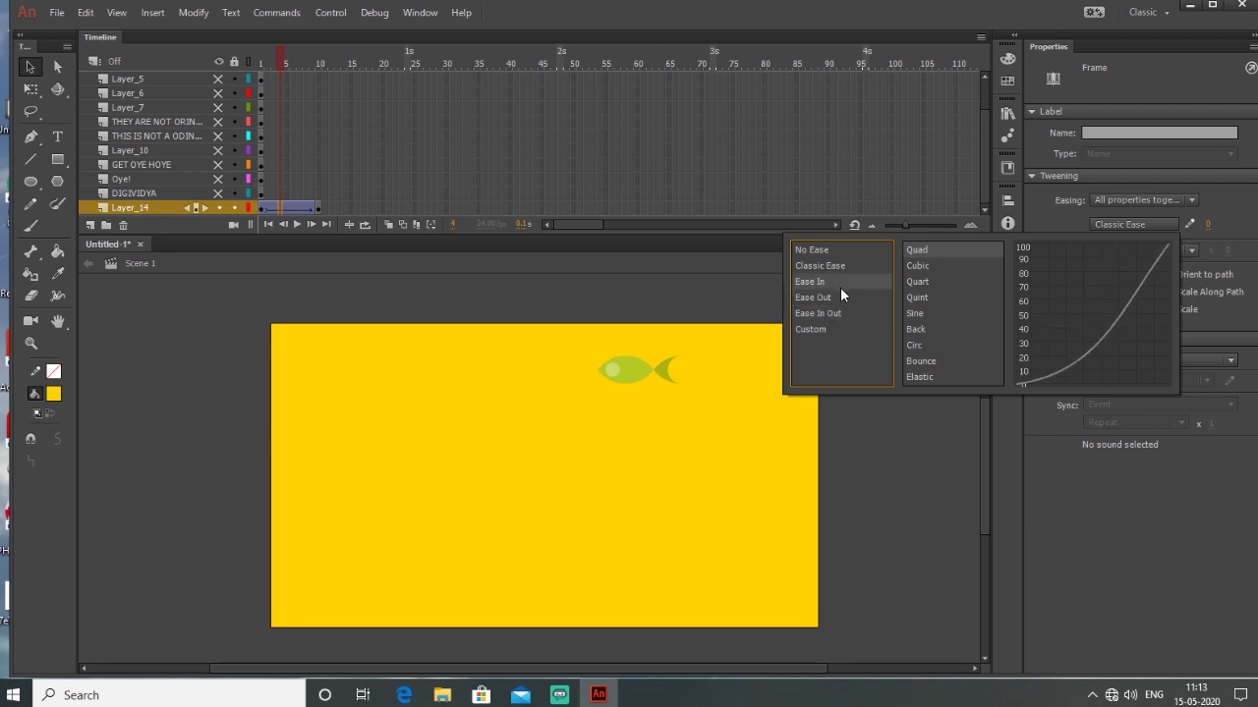
{"action": "double_click", "coordinate": [921, 282]}
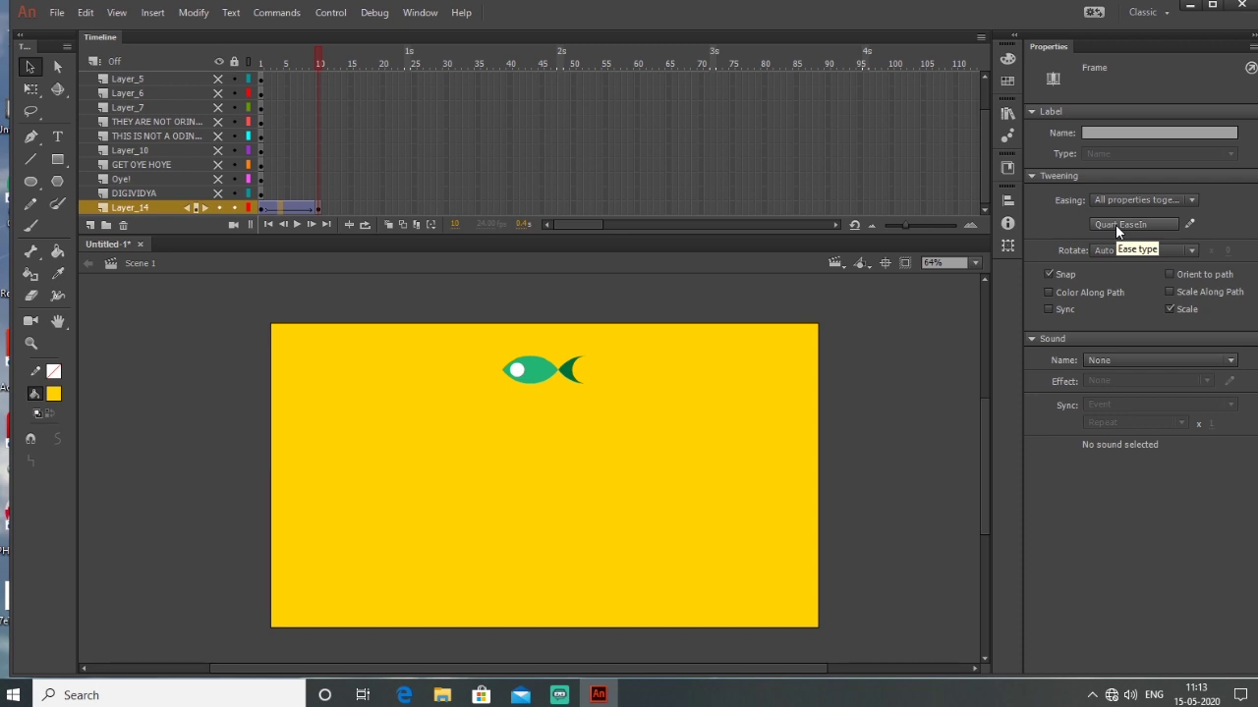
{"action": "left_click", "coordinate": [234, 207]}
Move the DIGIVIDYA layer's first keyframe to frame 5 and insert another keyframe at frame 15
{"action": "left_click", "coordinate": [262, 195]}
{"action": "left_click_drag", "start_coordinate": [261, 195], "coordinate": [287, 197]}
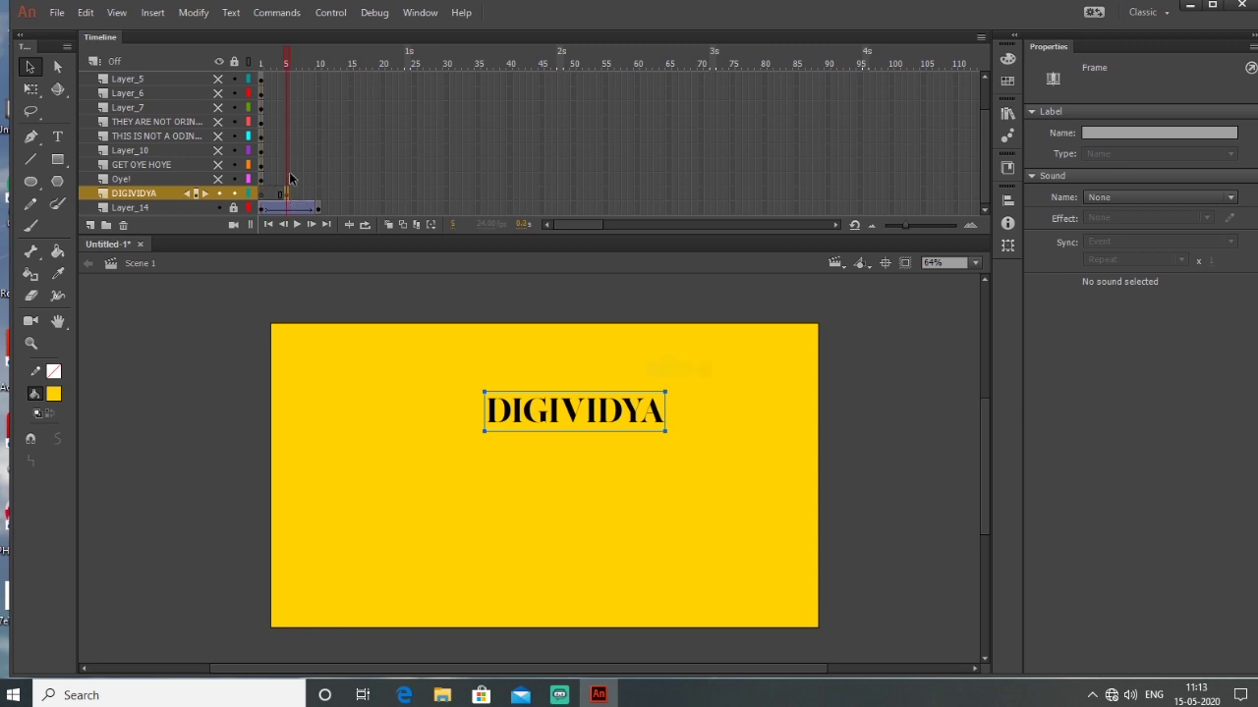
{"action": "left_click", "coordinate": [351, 196]}
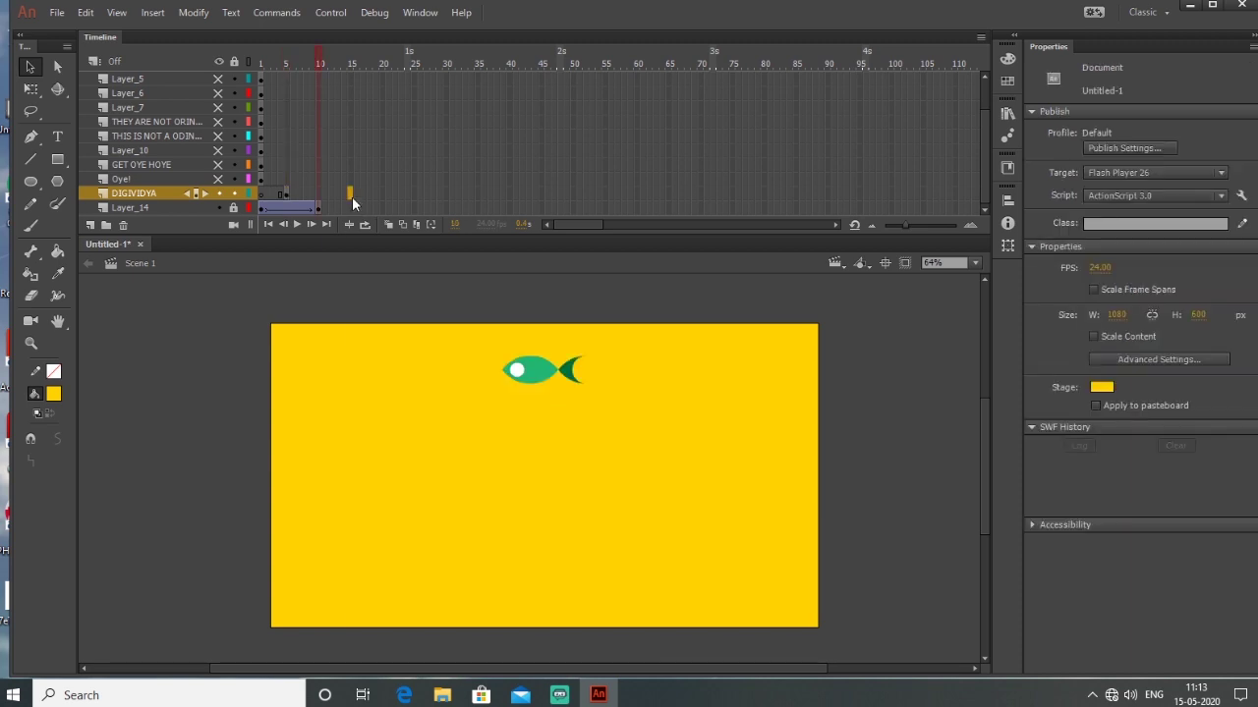
{"action": "right_click", "coordinate": [352, 197]}
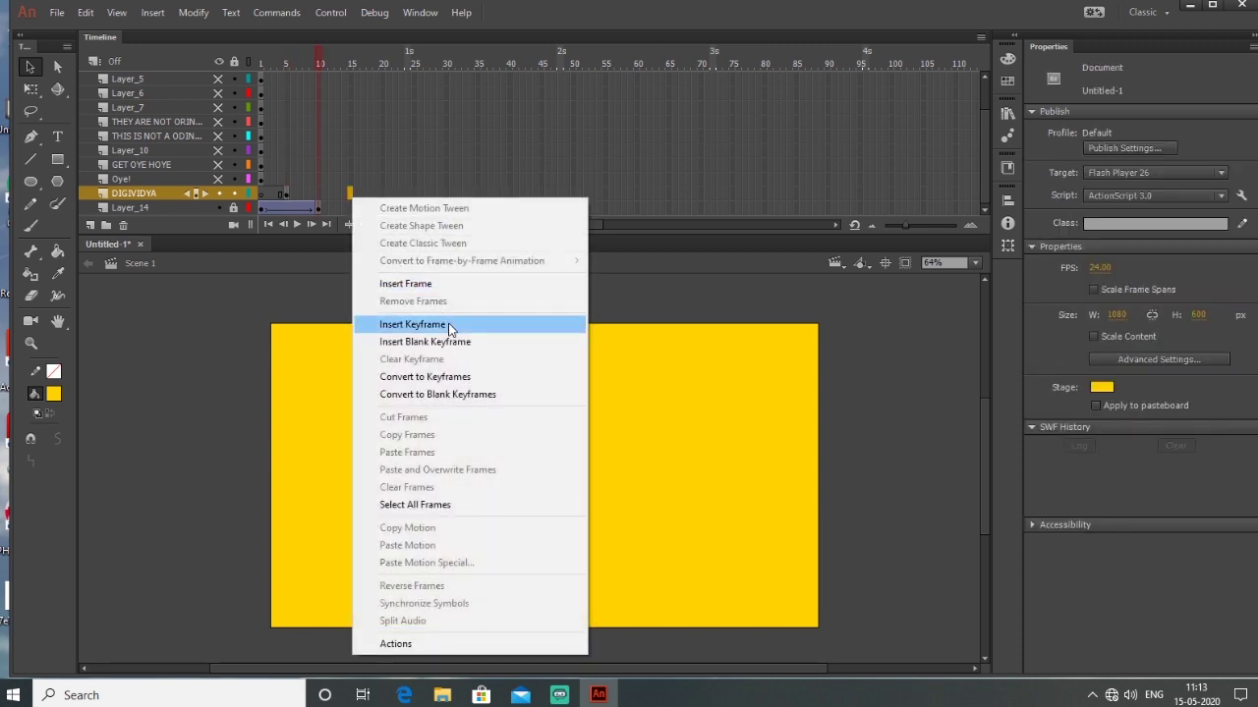
{"action": "left_click", "coordinate": [412, 324]}
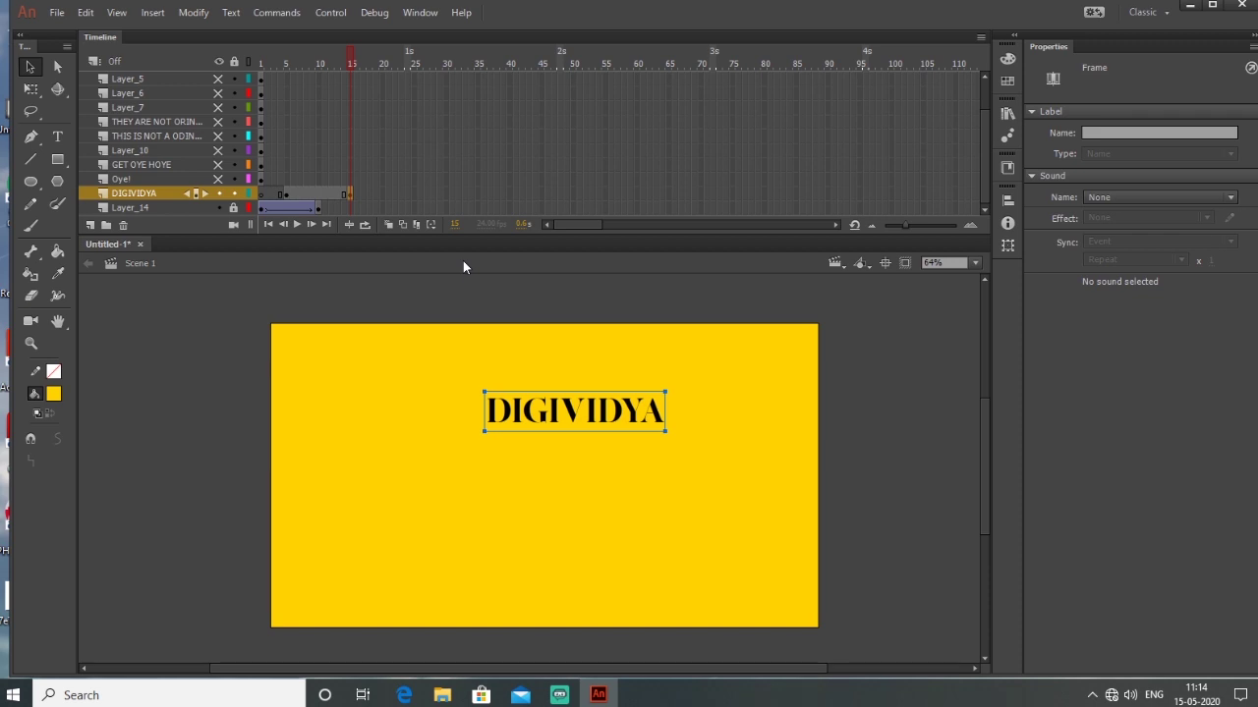
{"action": "mouse_move", "coordinate": [342, 66]}
{"action": "left_mouse_down"}
{"action": "mouse_move", "coordinate": [254, 66]}
{"action": "mouse_move", "coordinate": [353, 65]}
{"action": "left_mouse_up"}
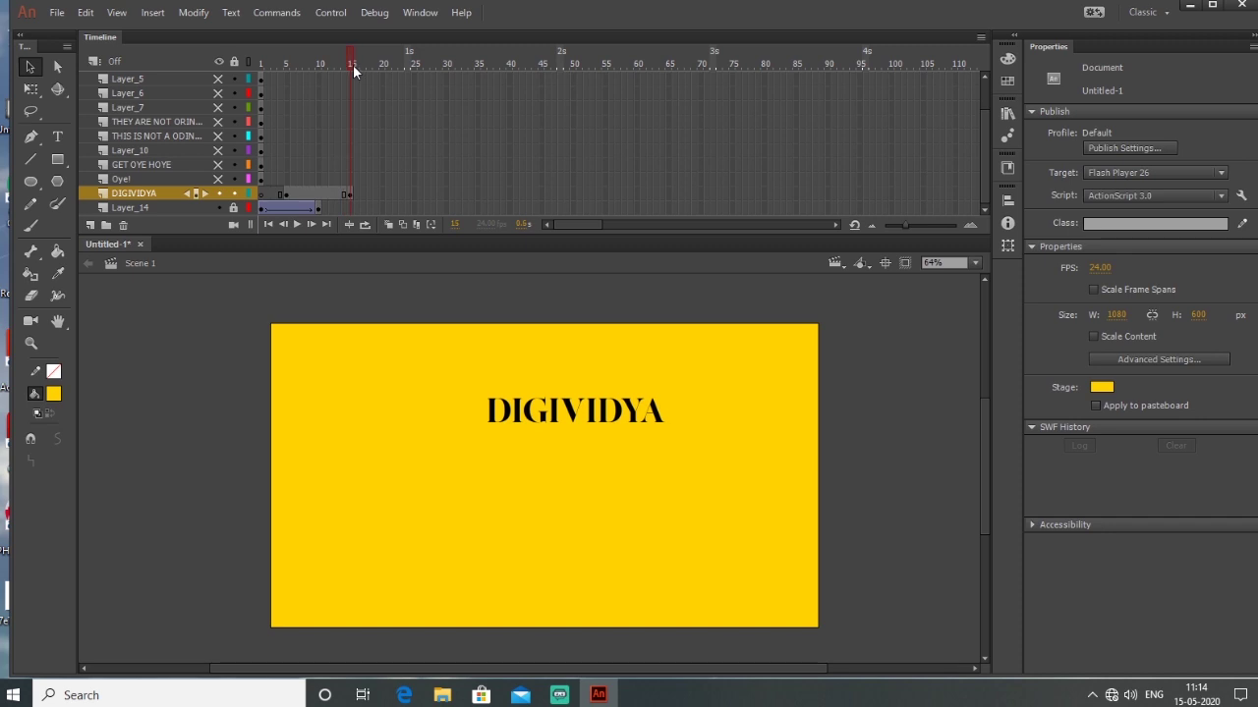
Extend the fish layer with frames up to frame 15 and scrub through the animation
{"action": "left_click", "coordinate": [350, 208]}
{"action": "left_click", "coordinate": [351, 209]}
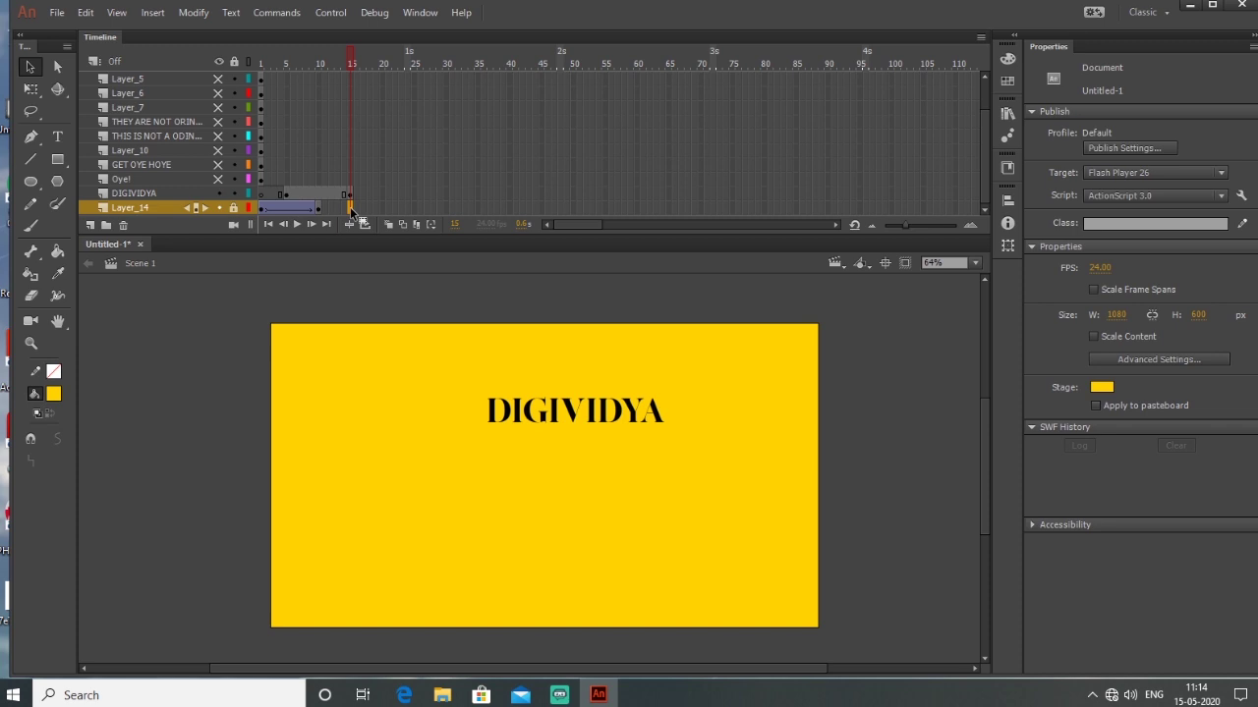
{"action": "right_click", "coordinate": [350, 210]}
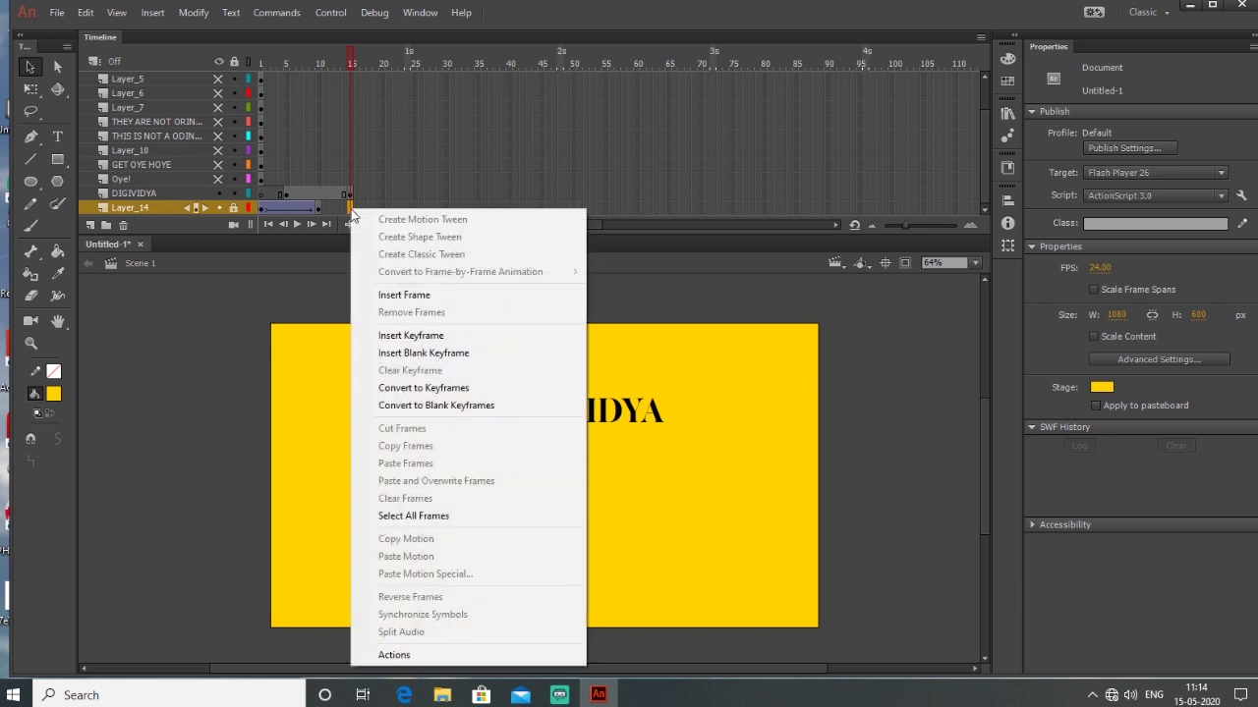
{"action": "left_click", "coordinate": [423, 297]}
{"action": "left_click_drag", "start_coordinate": [272, 72], "coordinate": [356, 68]}
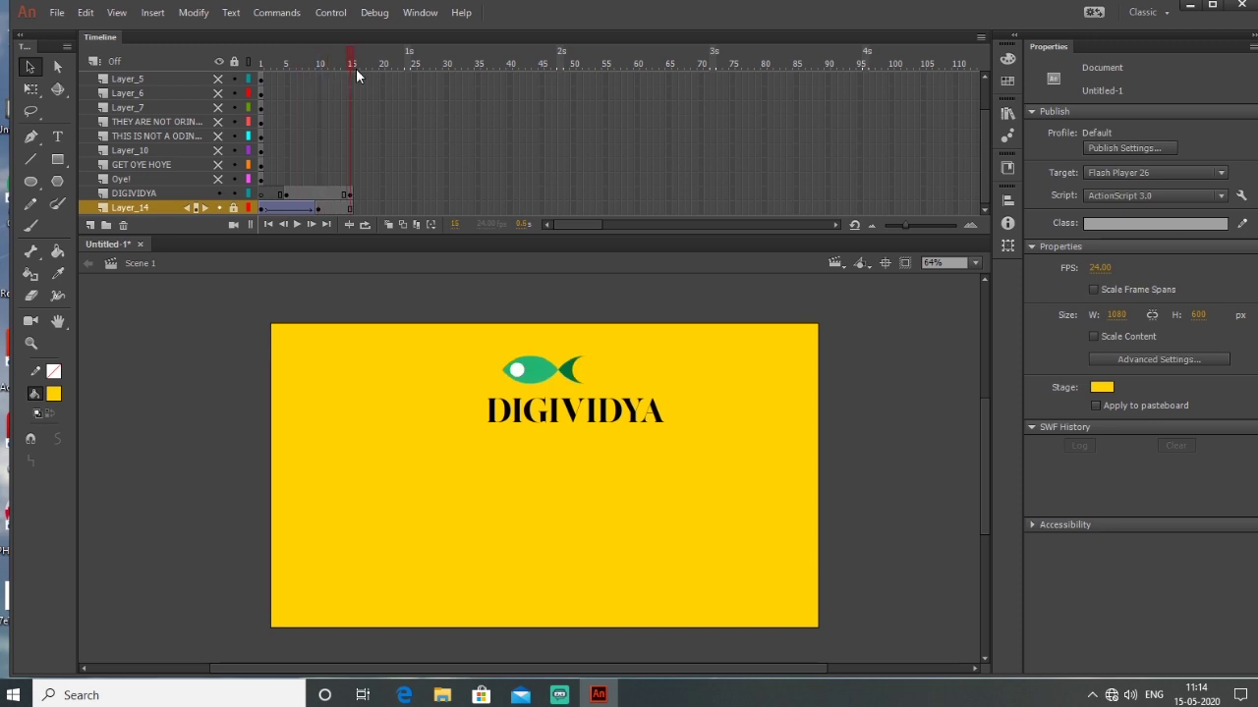
Create a classic tween between frames 5 and 15 on the DIGIVIDYA layer
{"action": "left_click", "coordinate": [318, 194]}
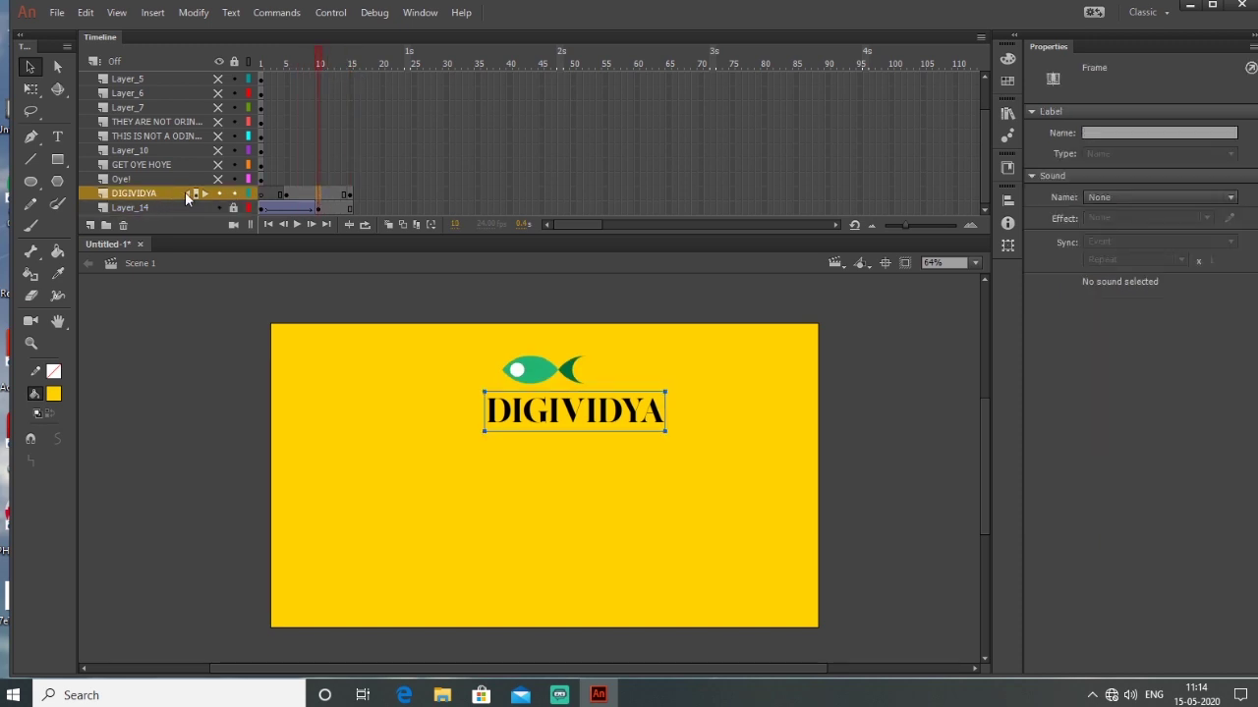
{"action": "right_click", "coordinate": [321, 196]}
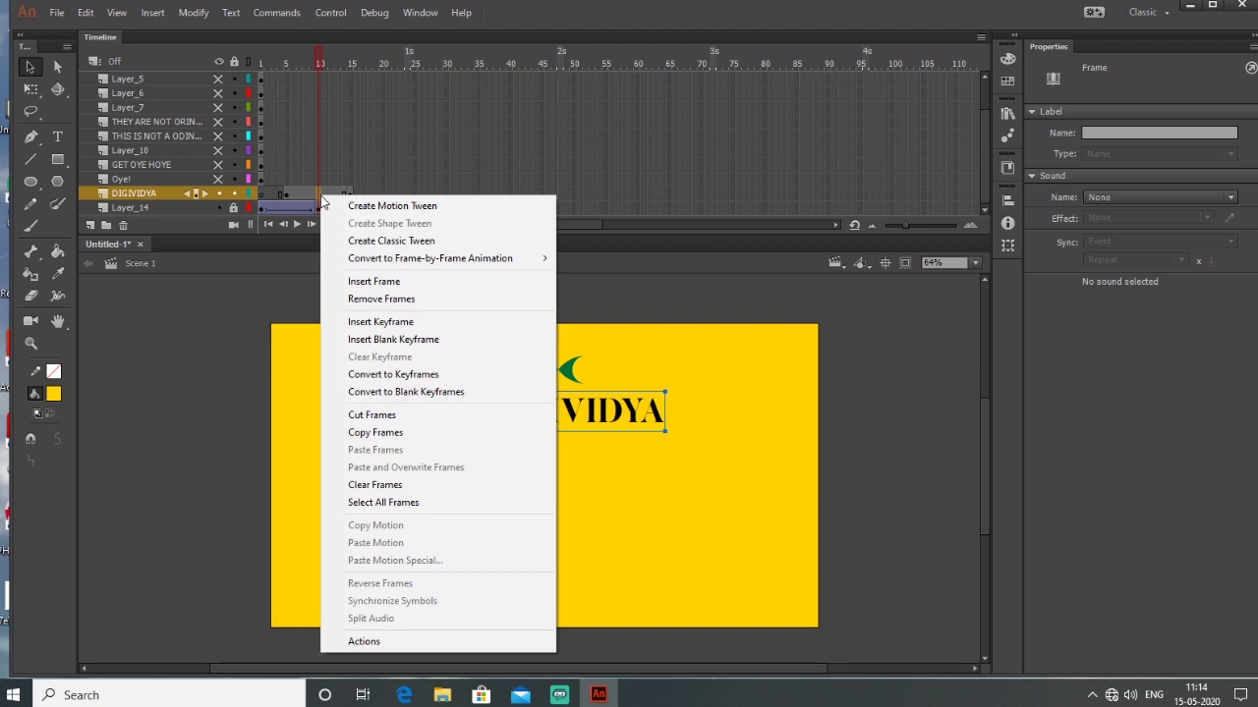
{"action": "left_click", "coordinate": [436, 242]}
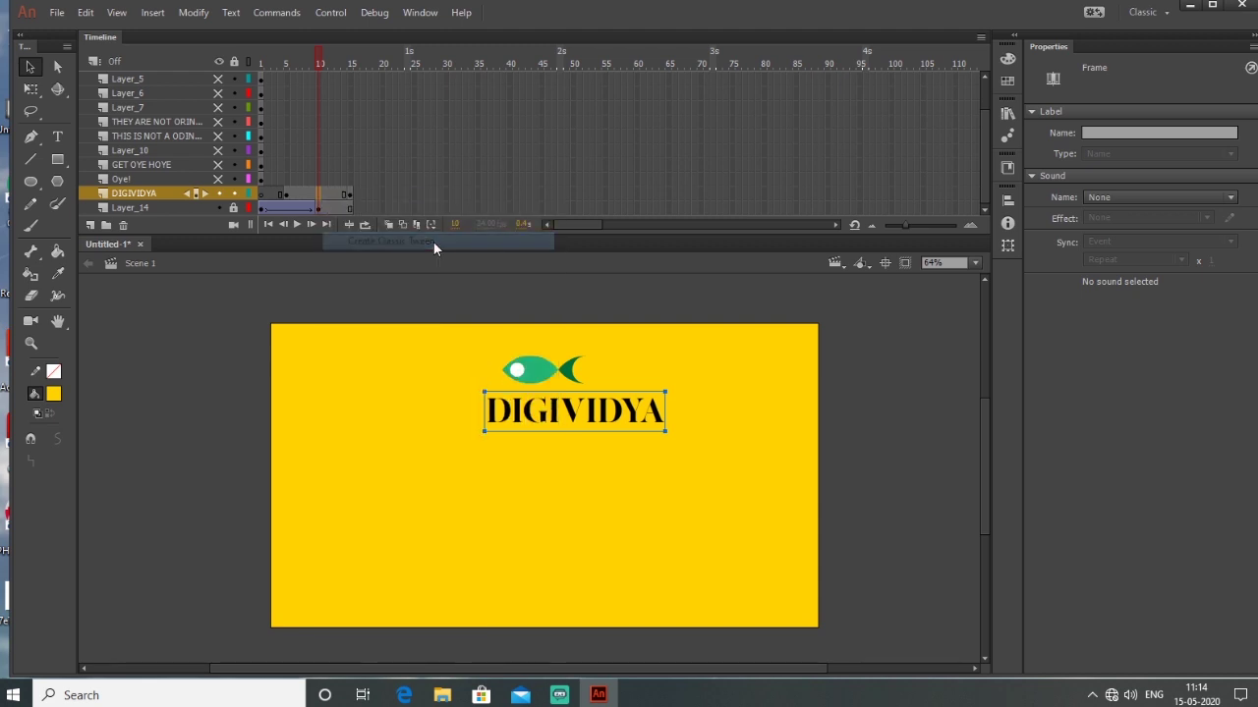
At frame 5, move the DIGIVIDYA text horizontally to the right, to X about 885, and set its alpha to 0%
{"action": "left_click", "coordinate": [286, 196]}
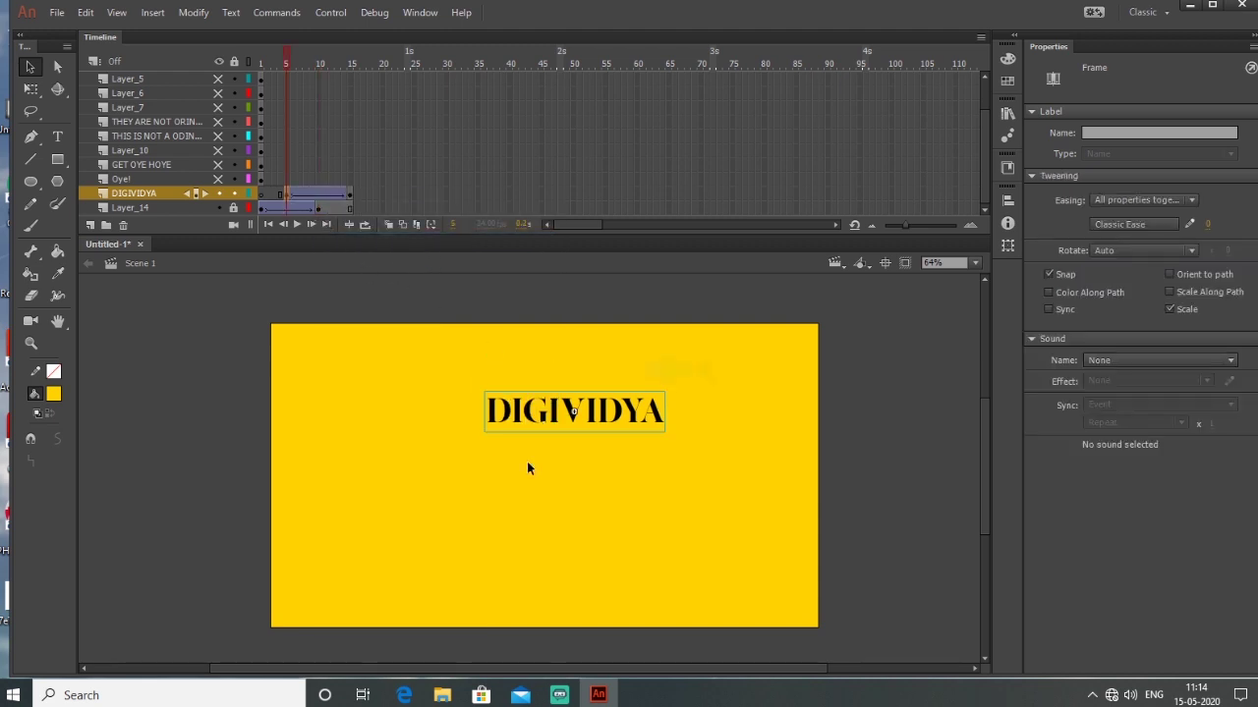
{"action": "left_click_drag", "start_coordinate": [513, 425], "coordinate": [648, 422]}
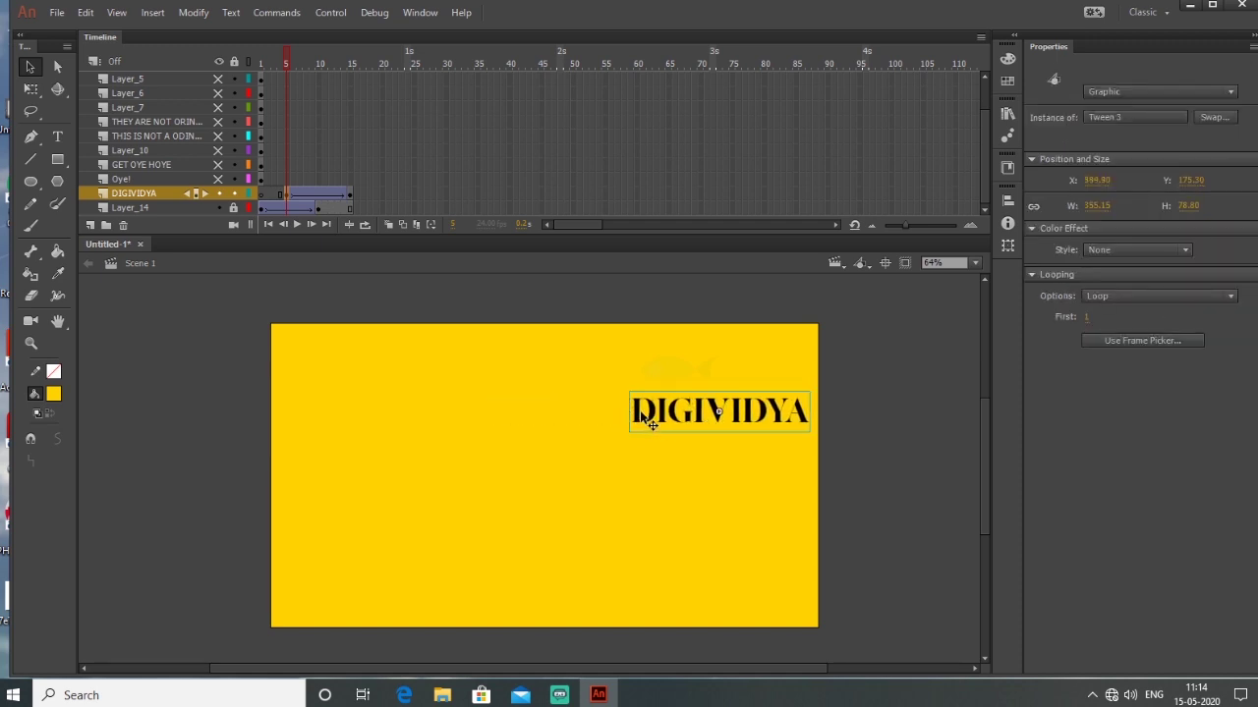
{"action": "left_click", "coordinate": [1147, 250]}
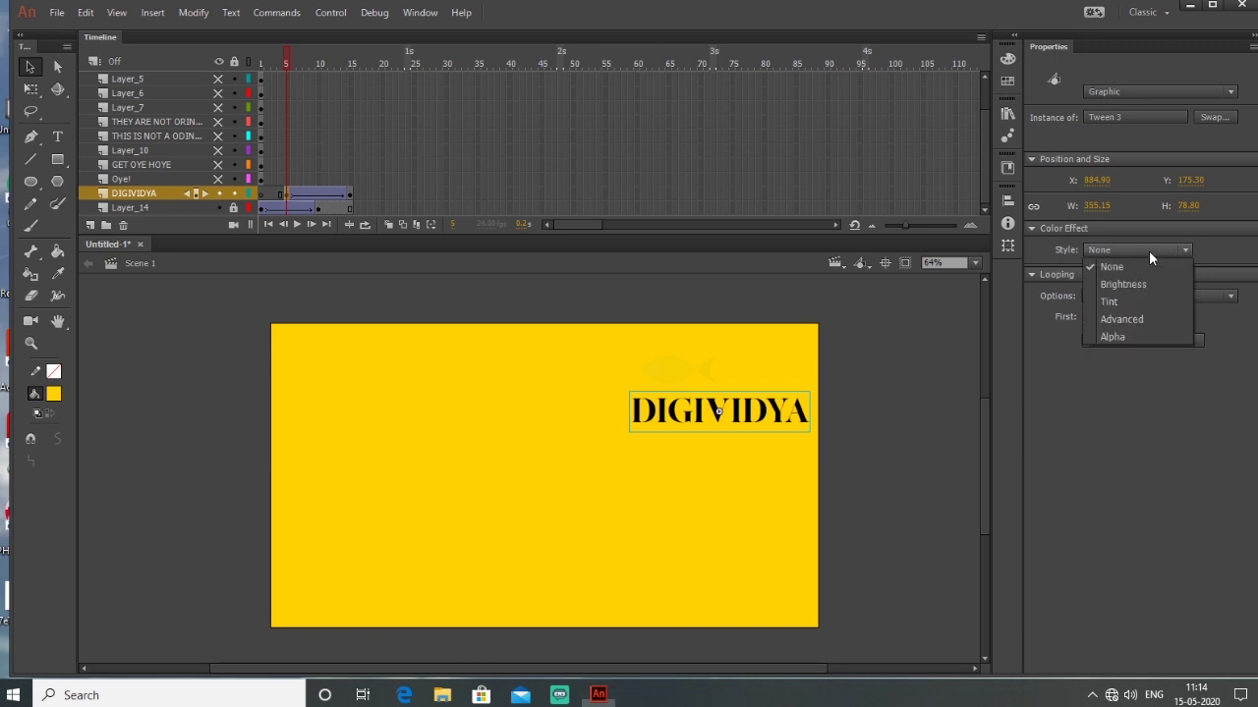
{"action": "left_click", "coordinate": [1152, 343]}
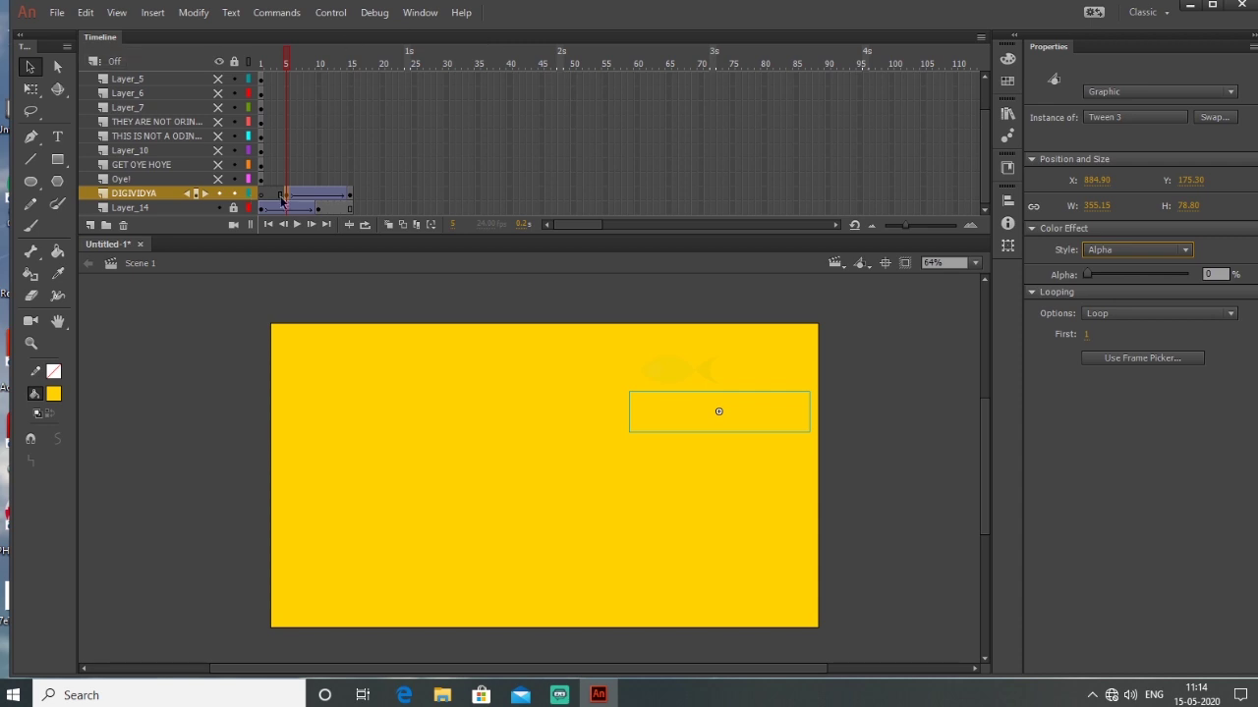
Set the DIGIVIDYA tween's easing to Quart Ease In and play the animation
{"action": "left_click", "coordinate": [311, 199]}
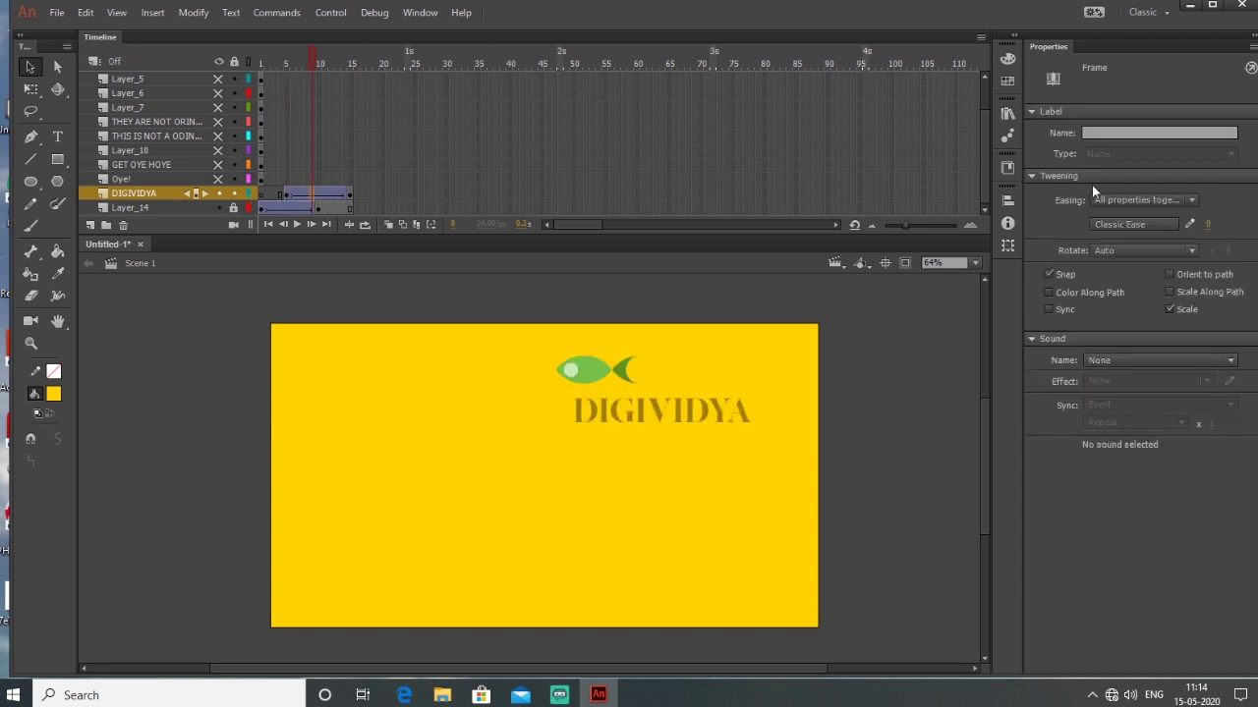
{"action": "left_click", "coordinate": [1121, 225]}
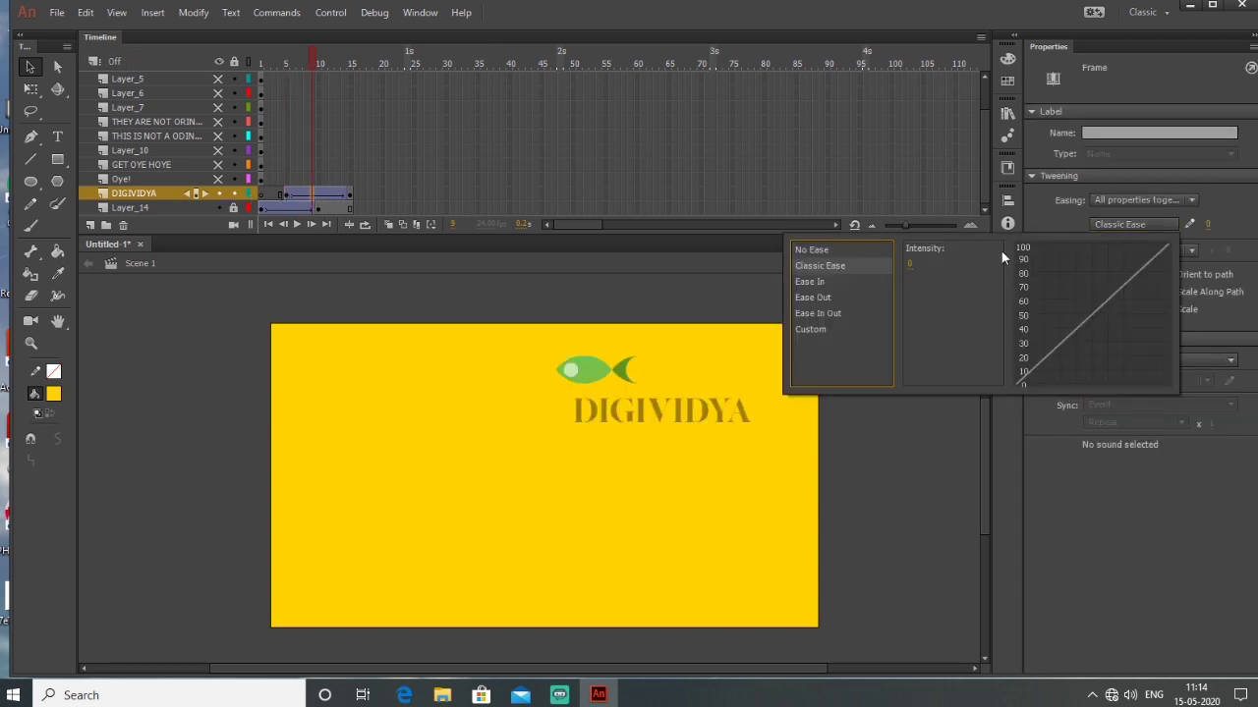
{"action": "left_click", "coordinate": [836, 283]}
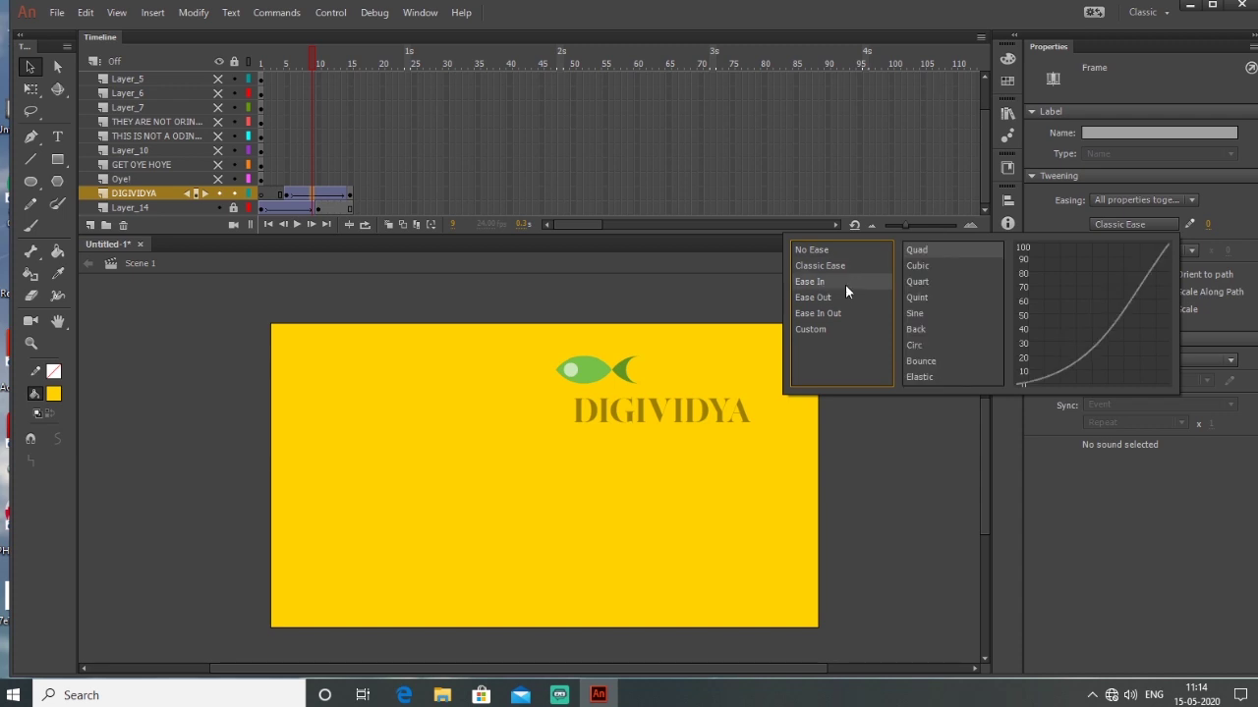
{"action": "left_click", "coordinate": [931, 281]}
{"action": "left_click", "coordinate": [902, 363]}
{"action": "key", "text": "Return"}
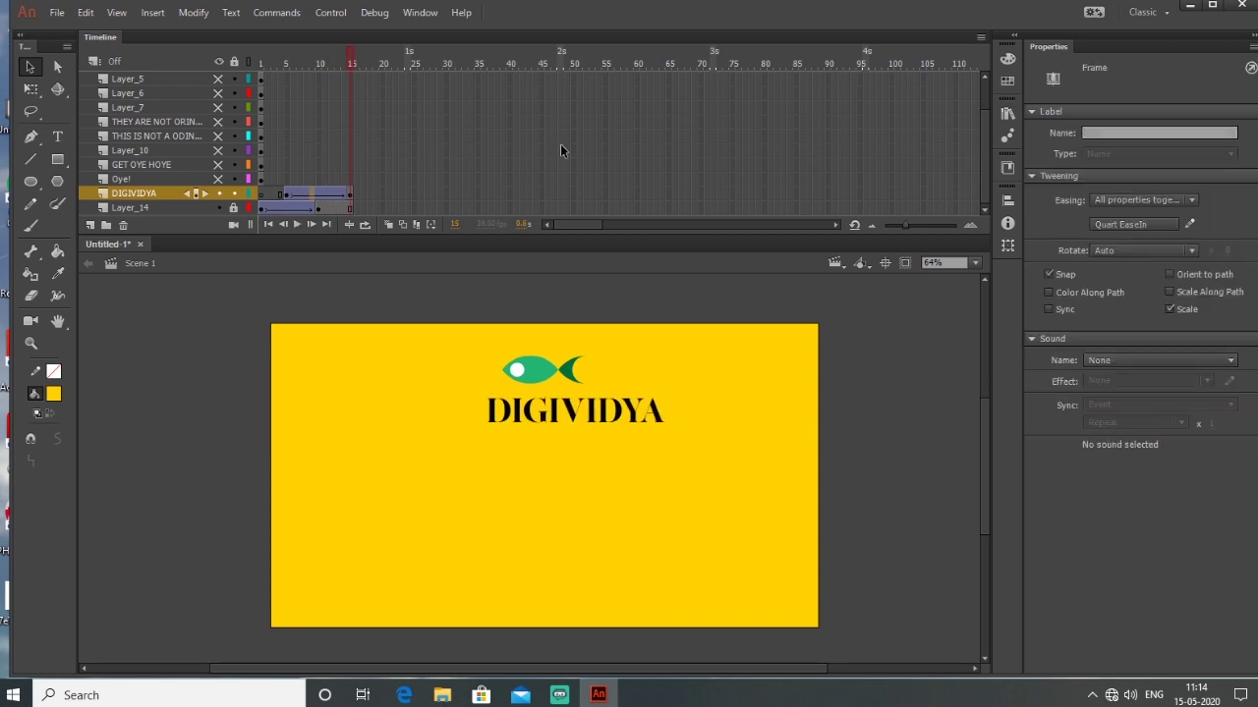
Move the Oye! layer's first keyframe to frame 10 and insert another keyframe at frame 20
{"action": "left_click", "coordinate": [260, 180]}
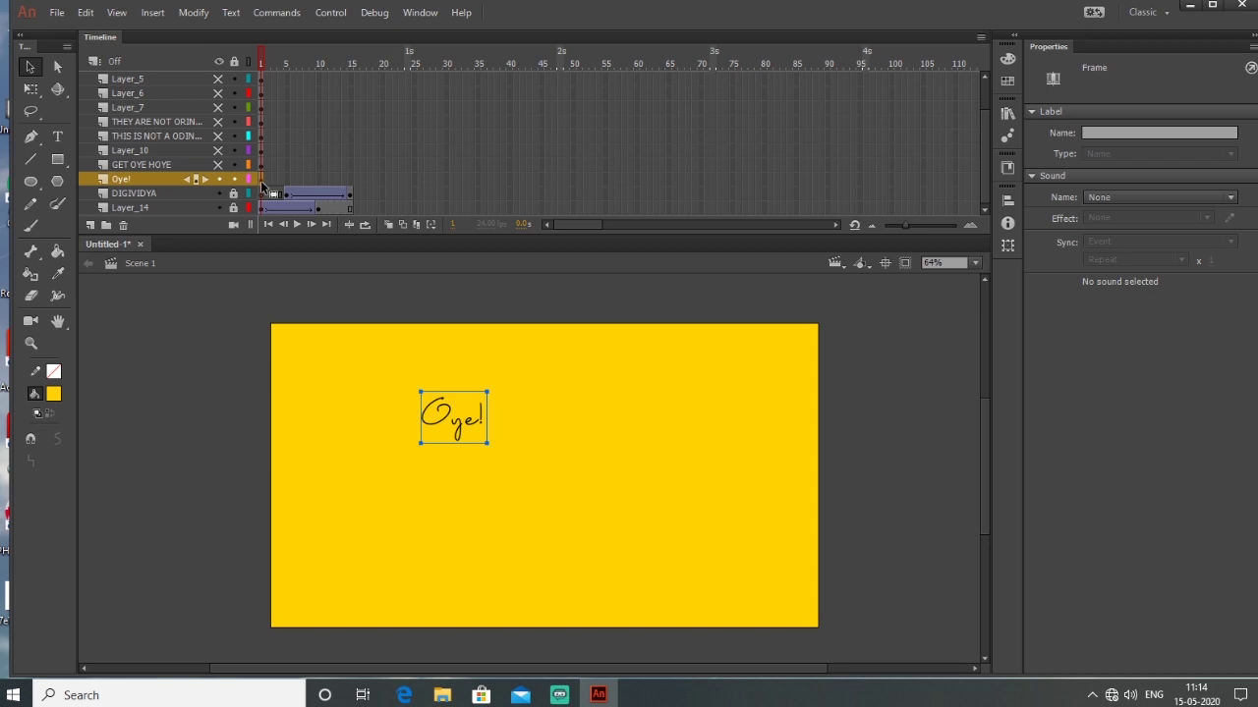
{"action": "left_click_drag", "start_coordinate": [260, 181], "coordinate": [317, 181]}
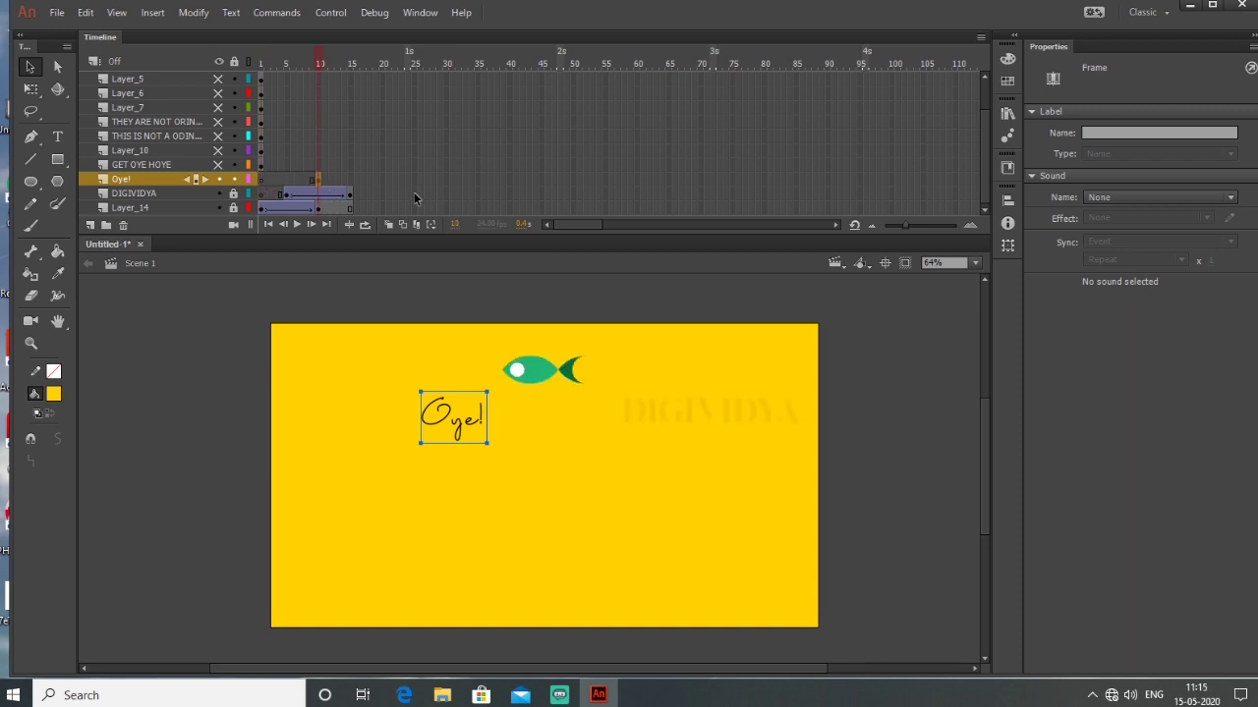
{"action": "left_click", "coordinate": [382, 181]}
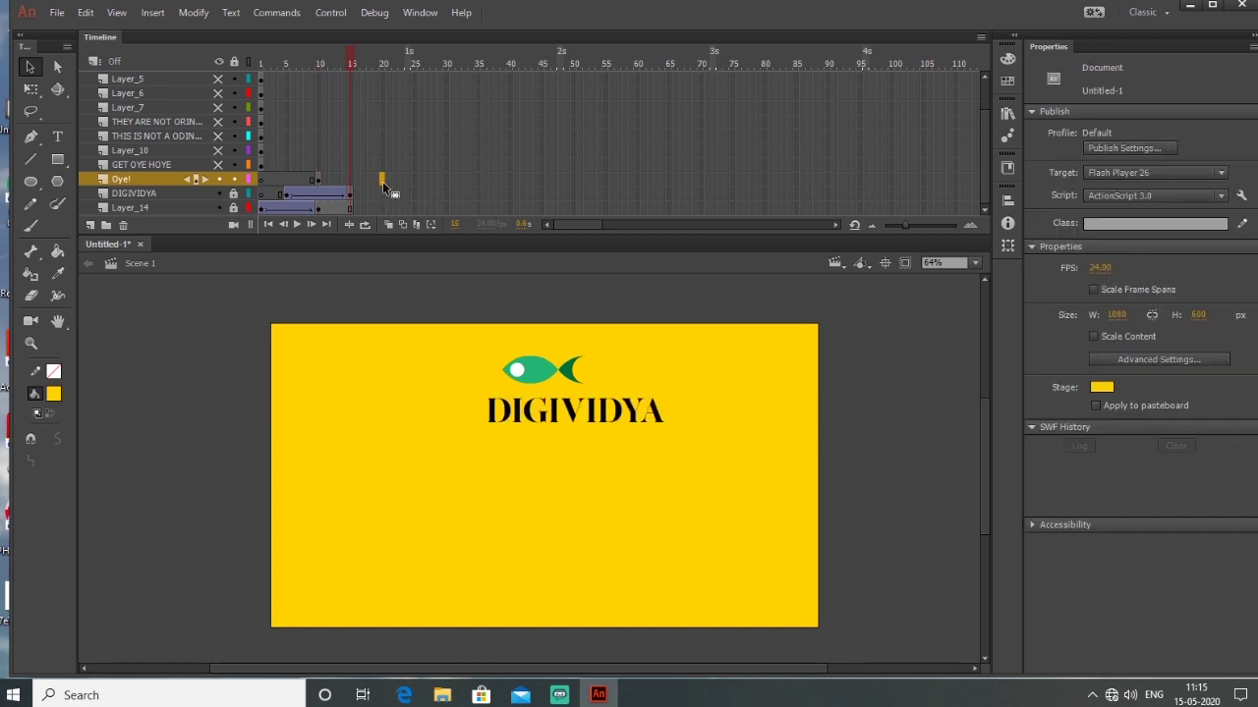
{"action": "right_click", "coordinate": [383, 181]}
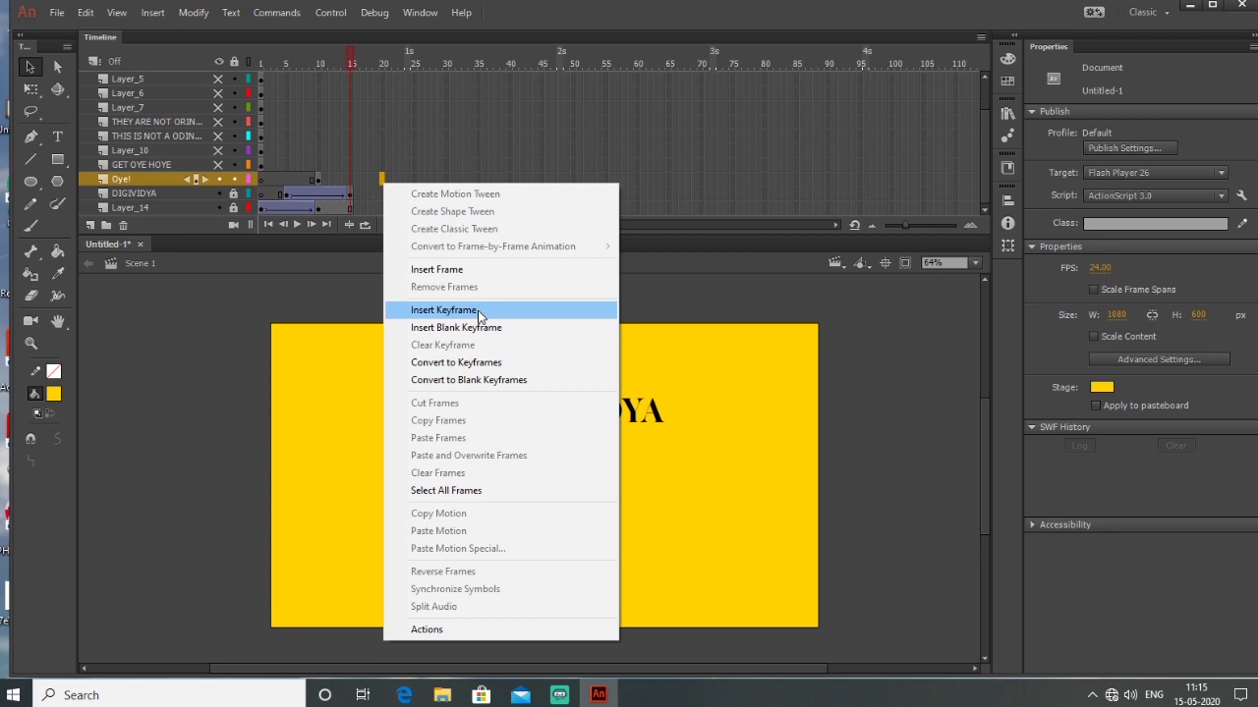
{"action": "left_click", "coordinate": [443, 310]}
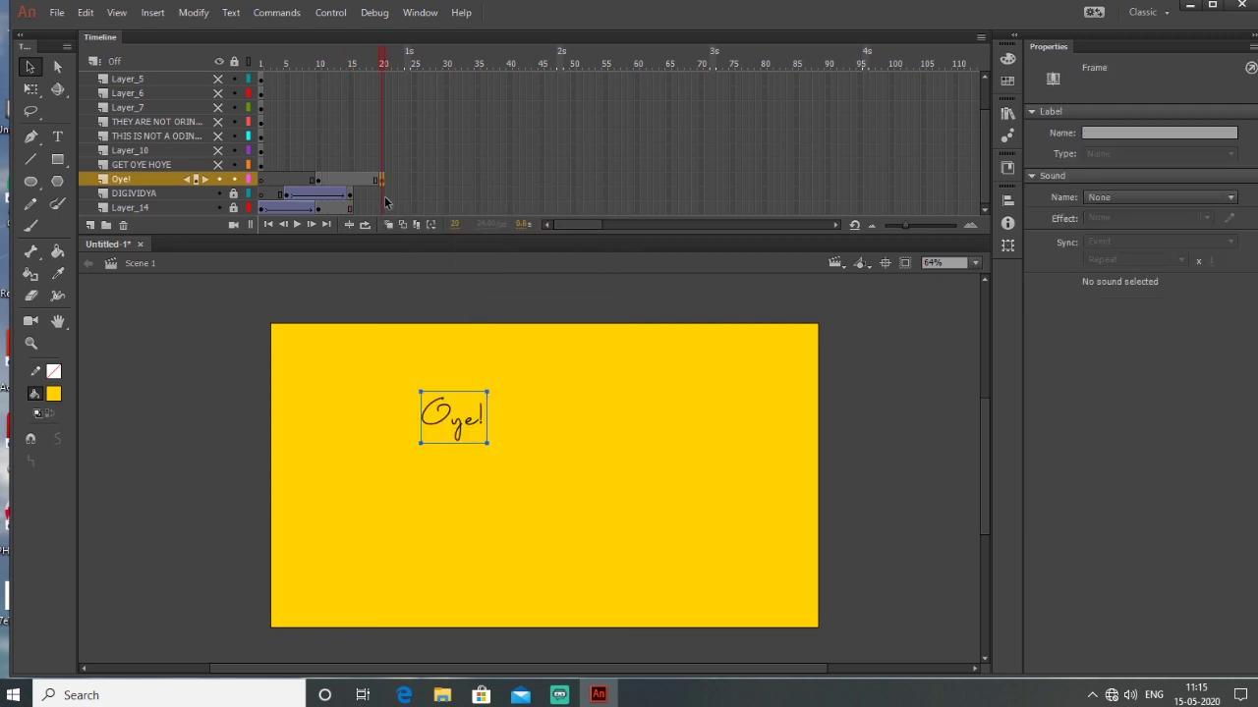
Extend the DIGIVIDYA and fish layers with frames up to frame 20 and scrub through the animation
{"action": "left_click_drag", "start_coordinate": [383, 194], "coordinate": [384, 211]}
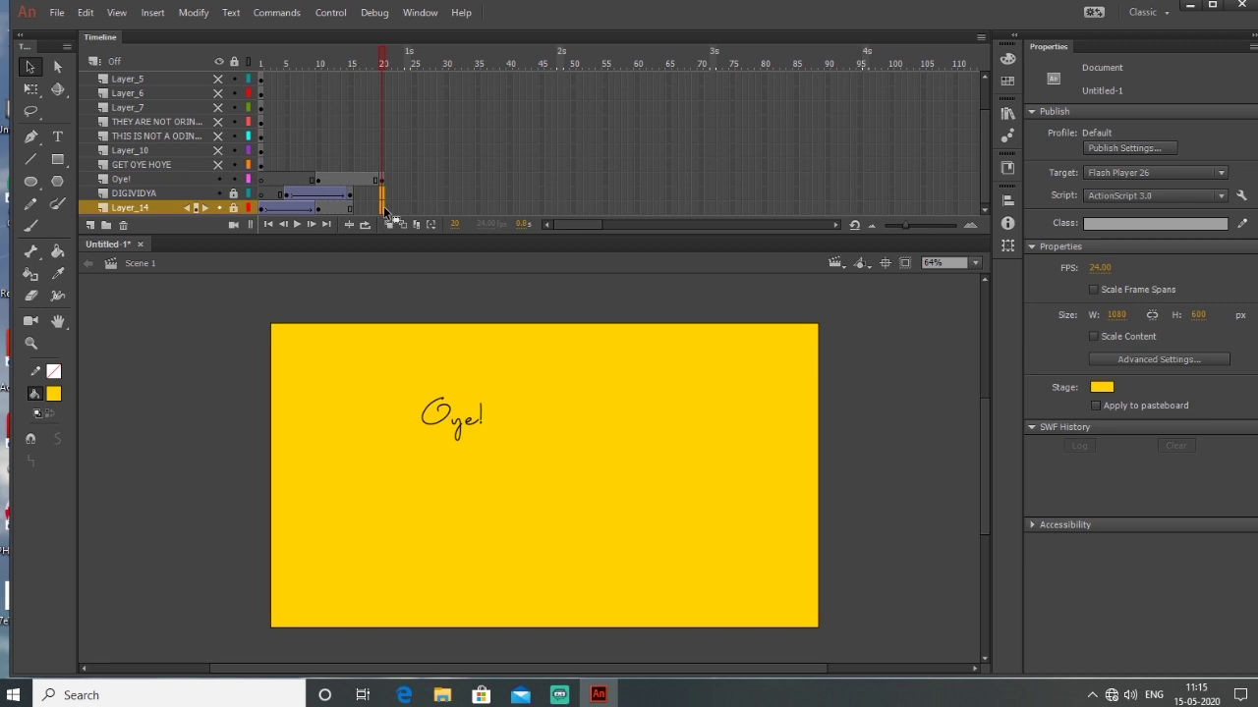
{"action": "right_click", "coordinate": [384, 211]}
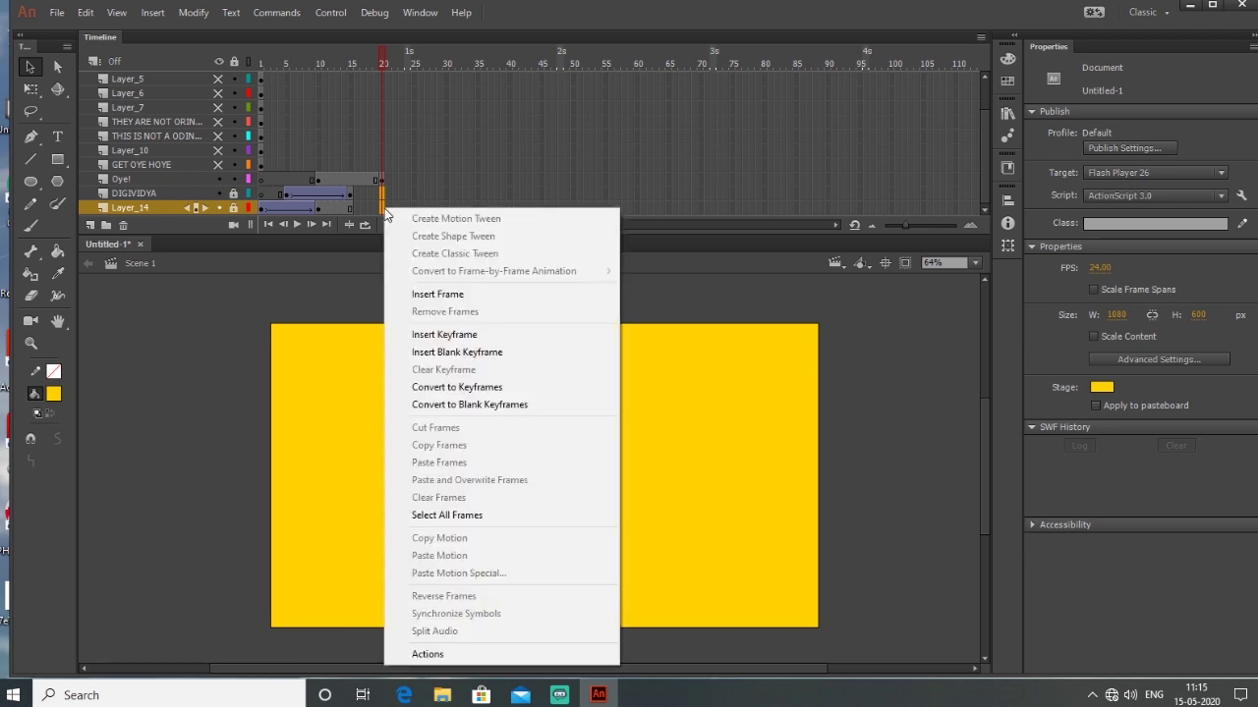
{"action": "left_click", "coordinate": [460, 292]}
{"action": "left_click_drag", "start_coordinate": [263, 71], "coordinate": [334, 75]}
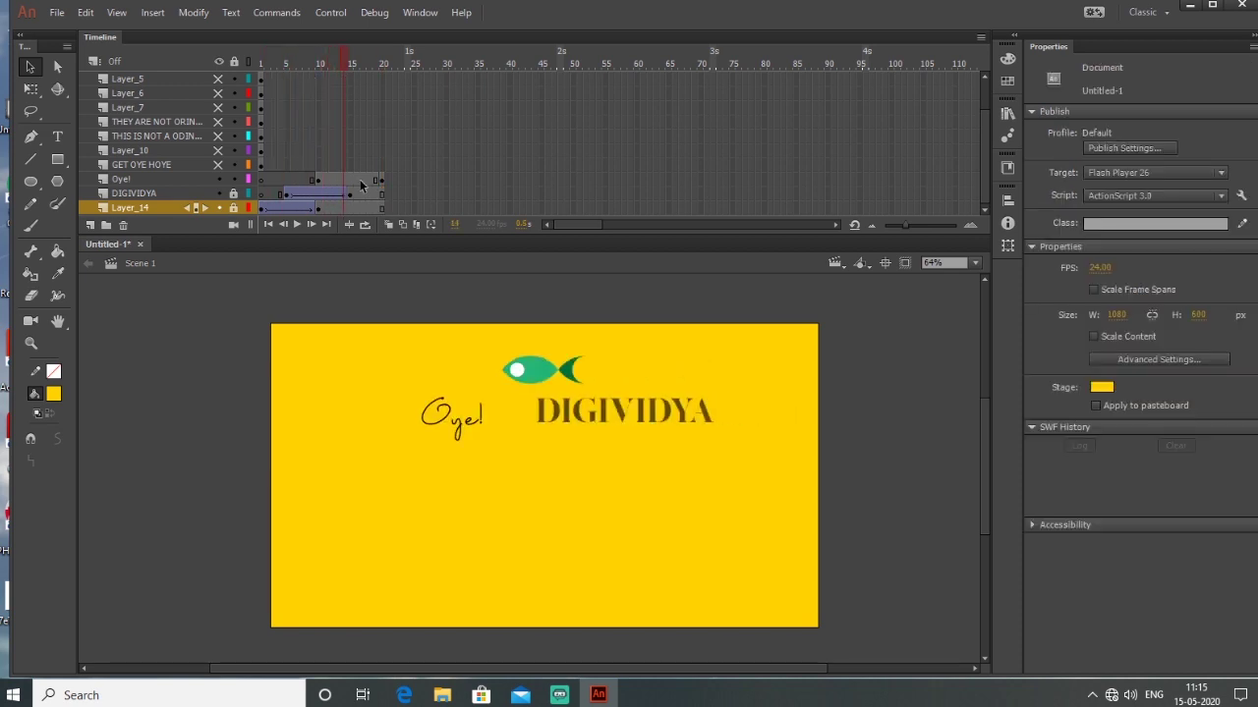
Create a classic tween between frames 10 and 20 on the Oye! layer and move its text left at frame 10, to X about 163
{"action": "right_click", "coordinate": [363, 181]}
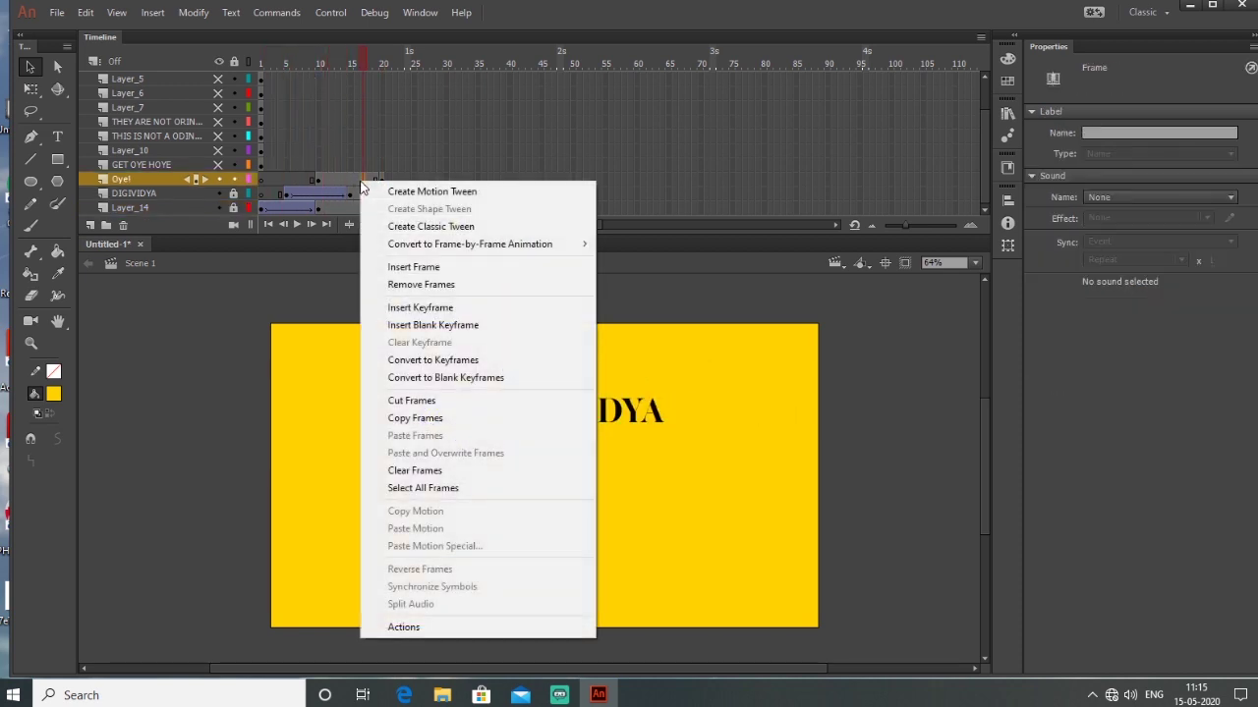
{"action": "left_click", "coordinate": [425, 227]}
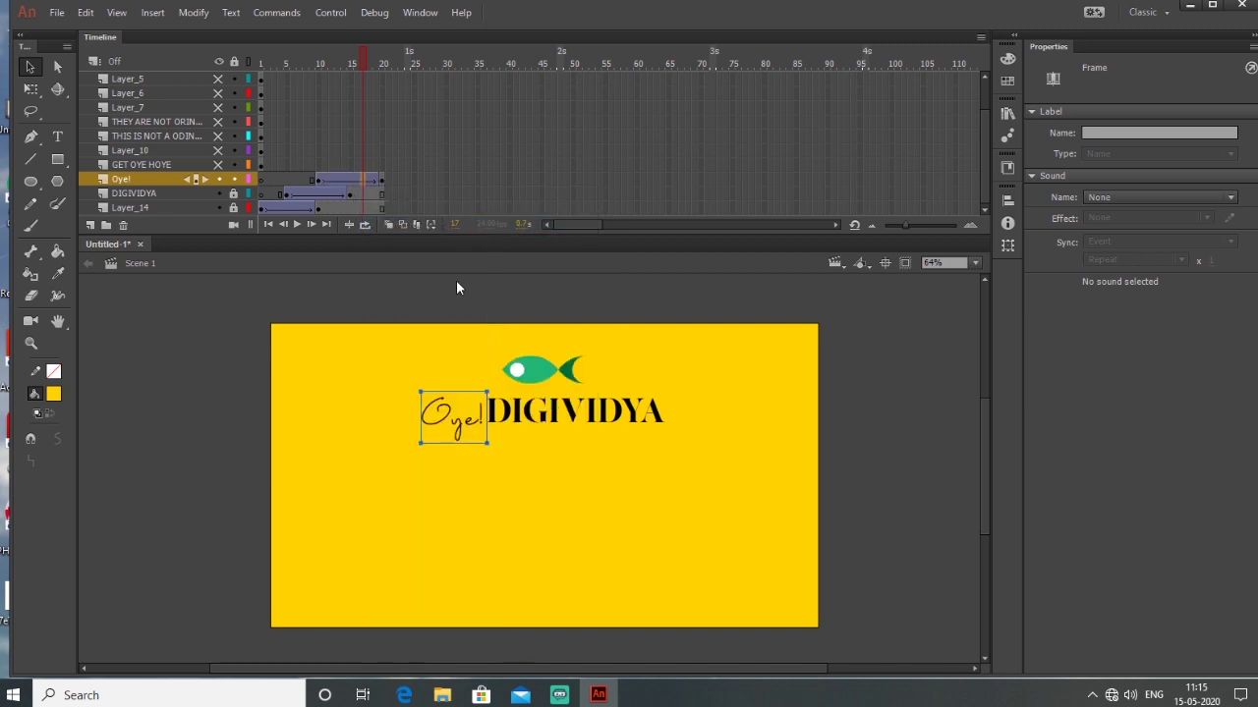
{"action": "left_click", "coordinate": [319, 183]}
{"action": "left_click_drag", "start_coordinate": [469, 424], "coordinate": [369, 414]}
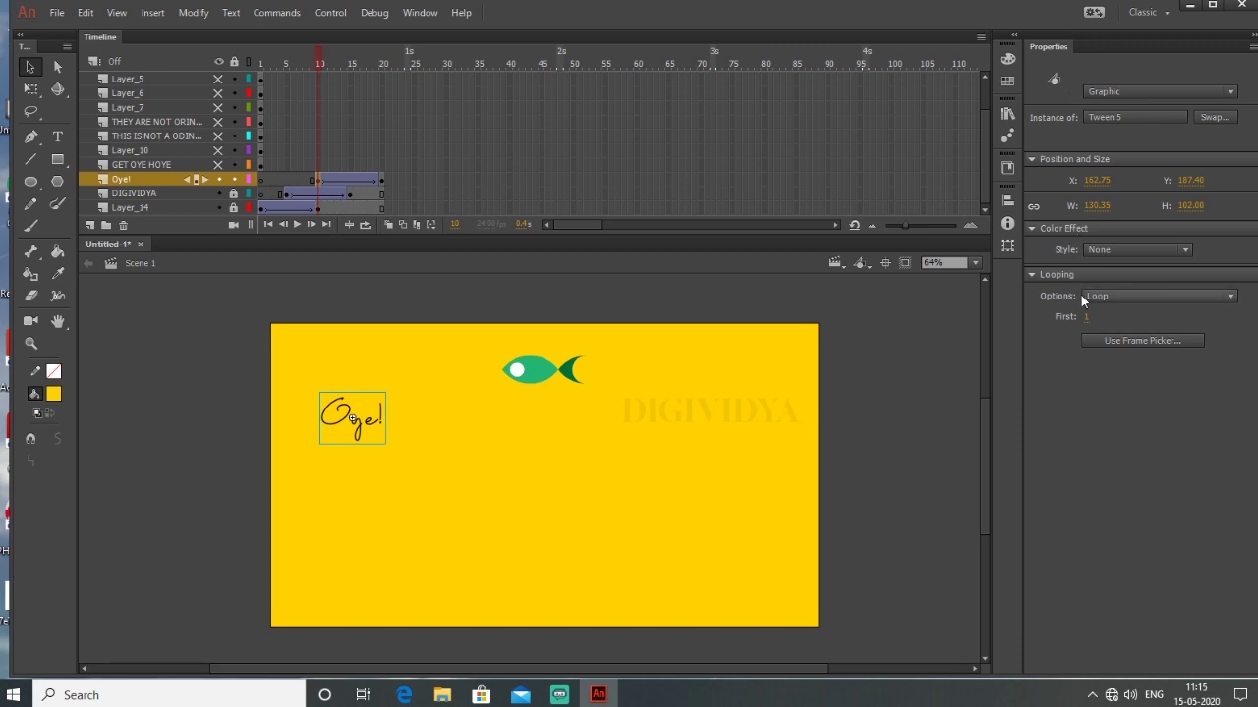
Make the Oye! text fully transparent at frame 10 with the Alpha color style and play the animation
{"action": "left_click", "coordinate": [1115, 251]}
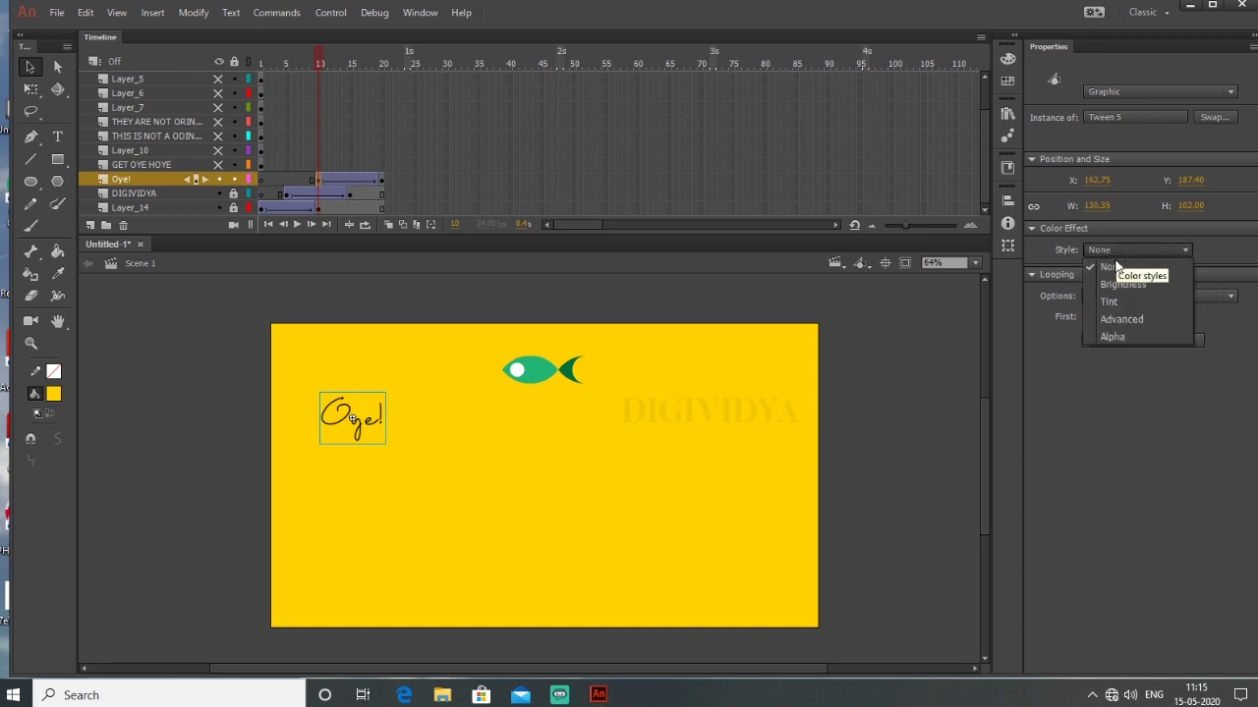
{"action": "left_click", "coordinate": [1120, 336]}
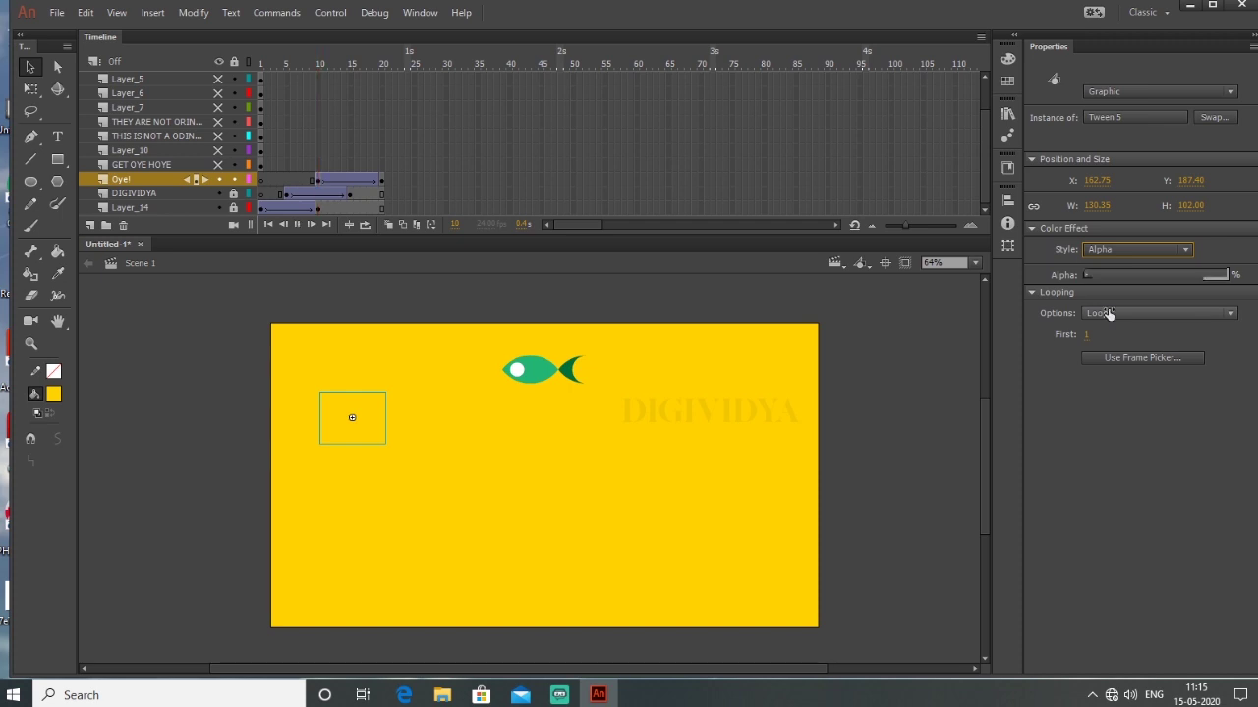
{"action": "key", "text": "Return"}
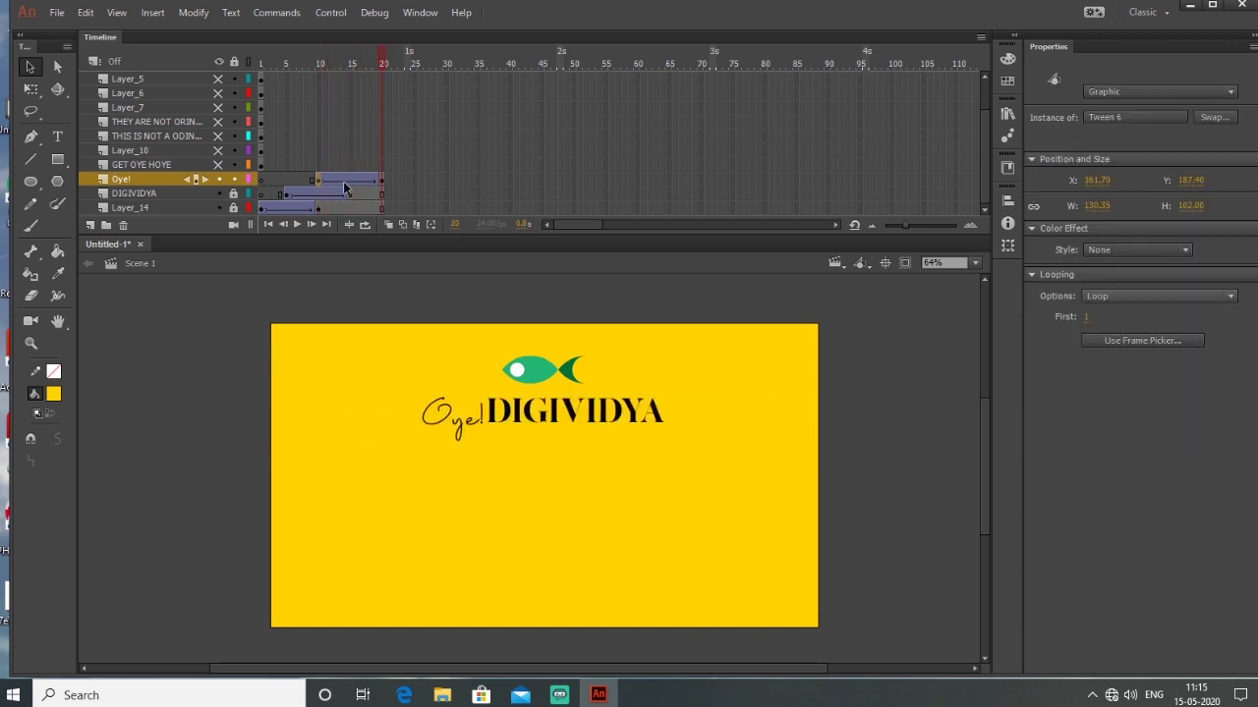
Set the Oye! tween's easing to Quart Ease In and play the animation
{"action": "left_click", "coordinate": [344, 184]}
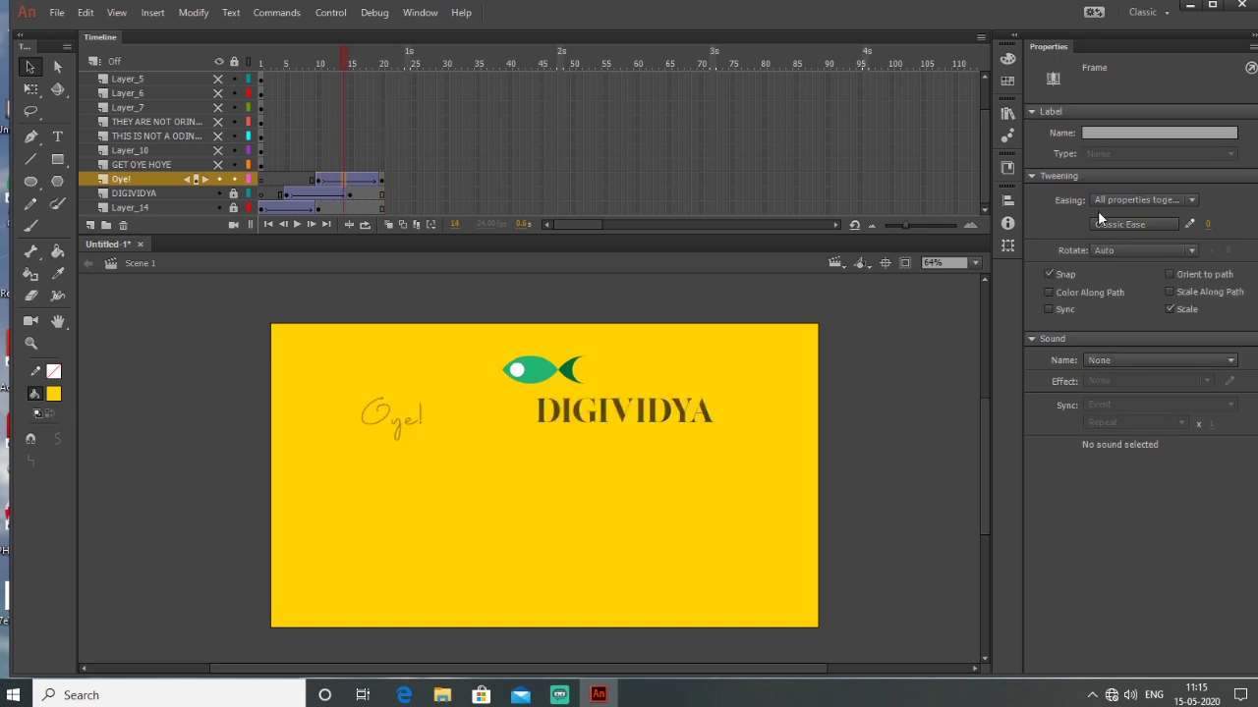
{"action": "left_click", "coordinate": [1128, 225]}
{"action": "left_click", "coordinate": [815, 282]}
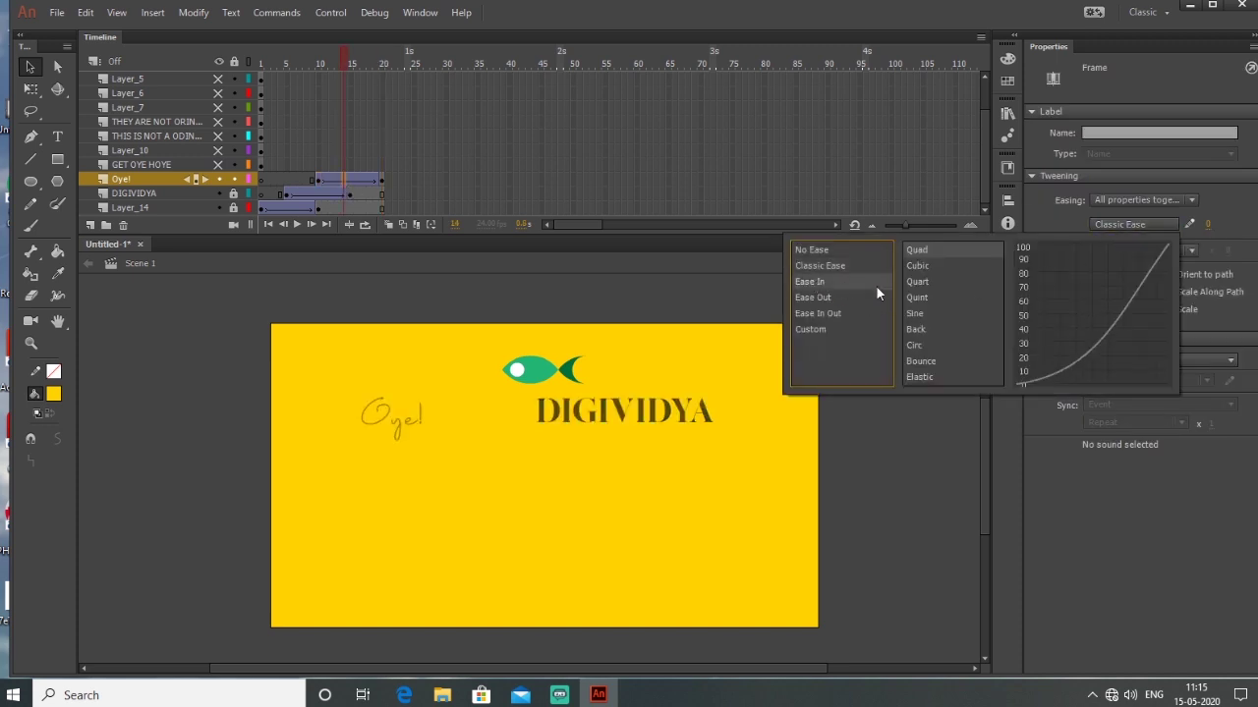
{"action": "double_click", "coordinate": [928, 281]}
{"action": "key", "text": "Return"}
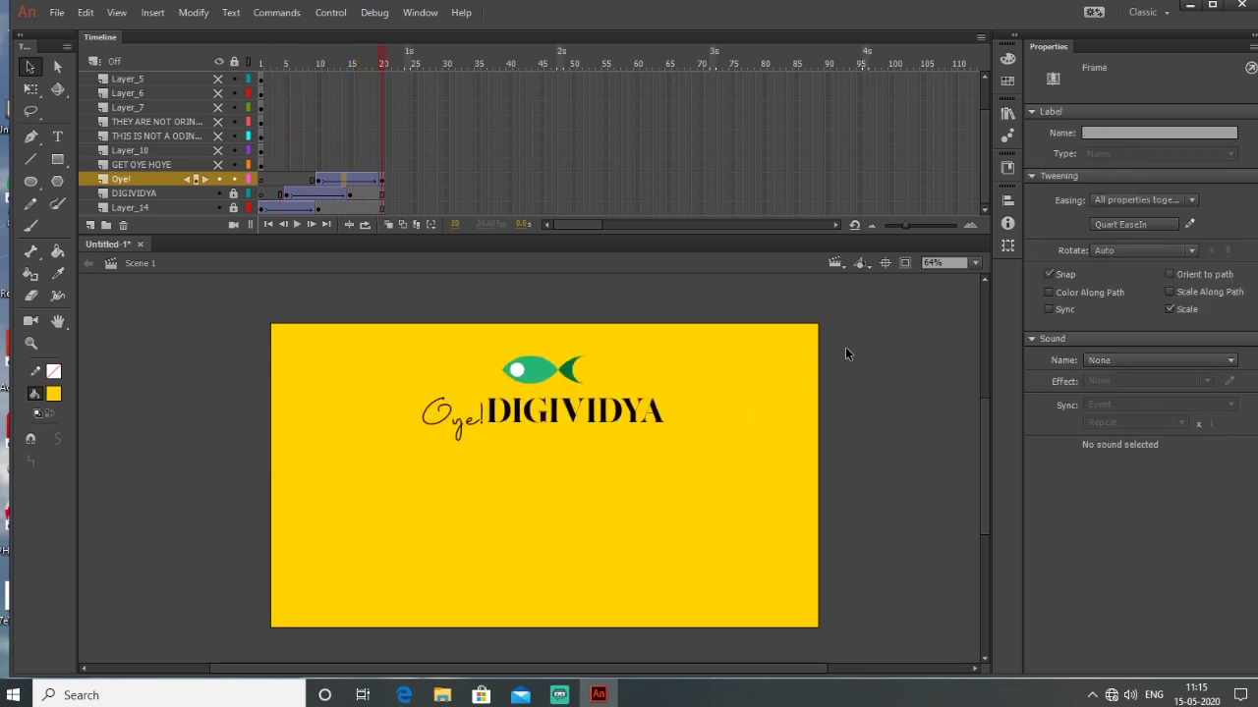
Lock the Oye! layer, move the GET OYE HOYE layer's first keyframe to frame 15 and insert another keyframe at frame 25
{"action": "left_click", "coordinate": [233, 179]}
{"action": "left_click", "coordinate": [185, 165]}
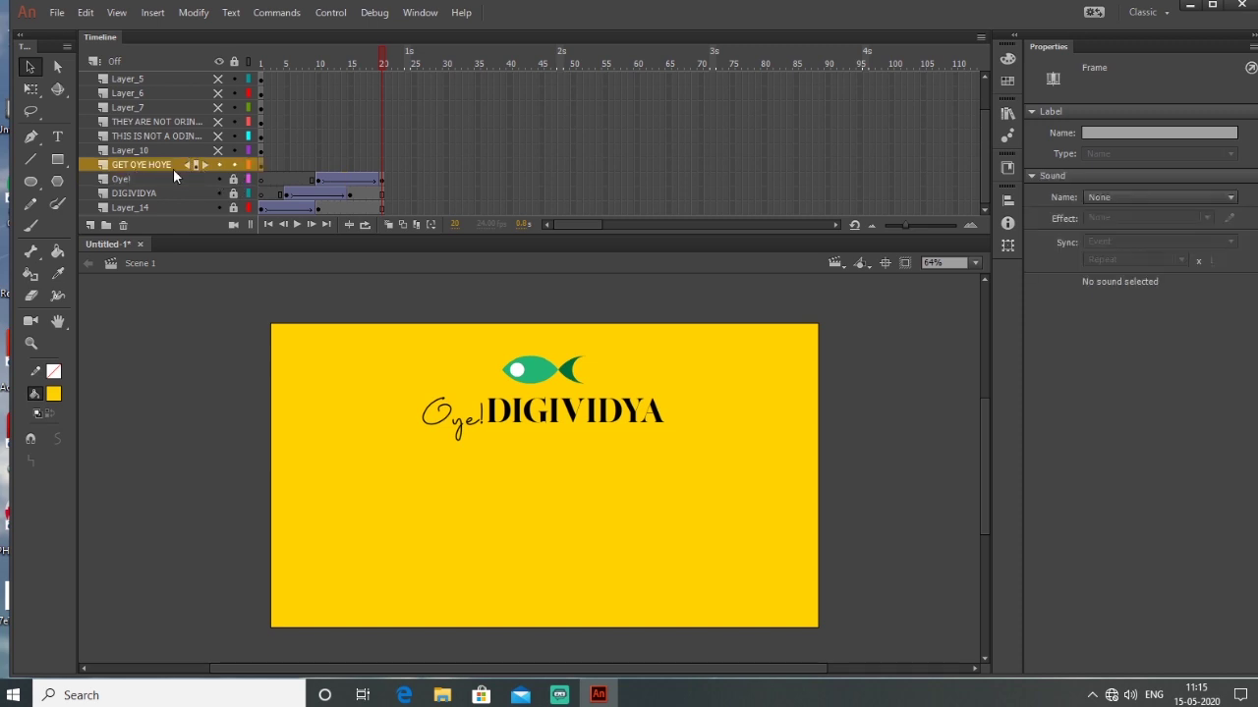
{"action": "left_click", "coordinate": [261, 165]}
{"action": "left_click_drag", "start_coordinate": [261, 169], "coordinate": [348, 169]}
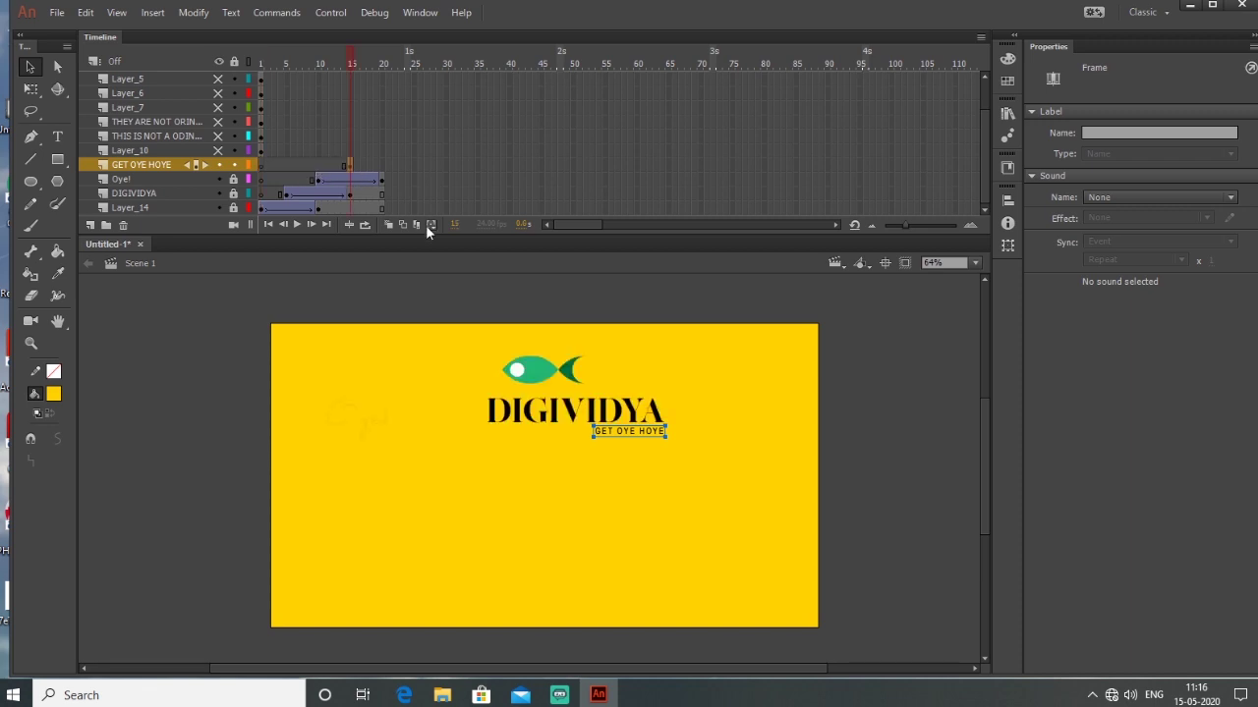
{"action": "left_click", "coordinate": [414, 164]}
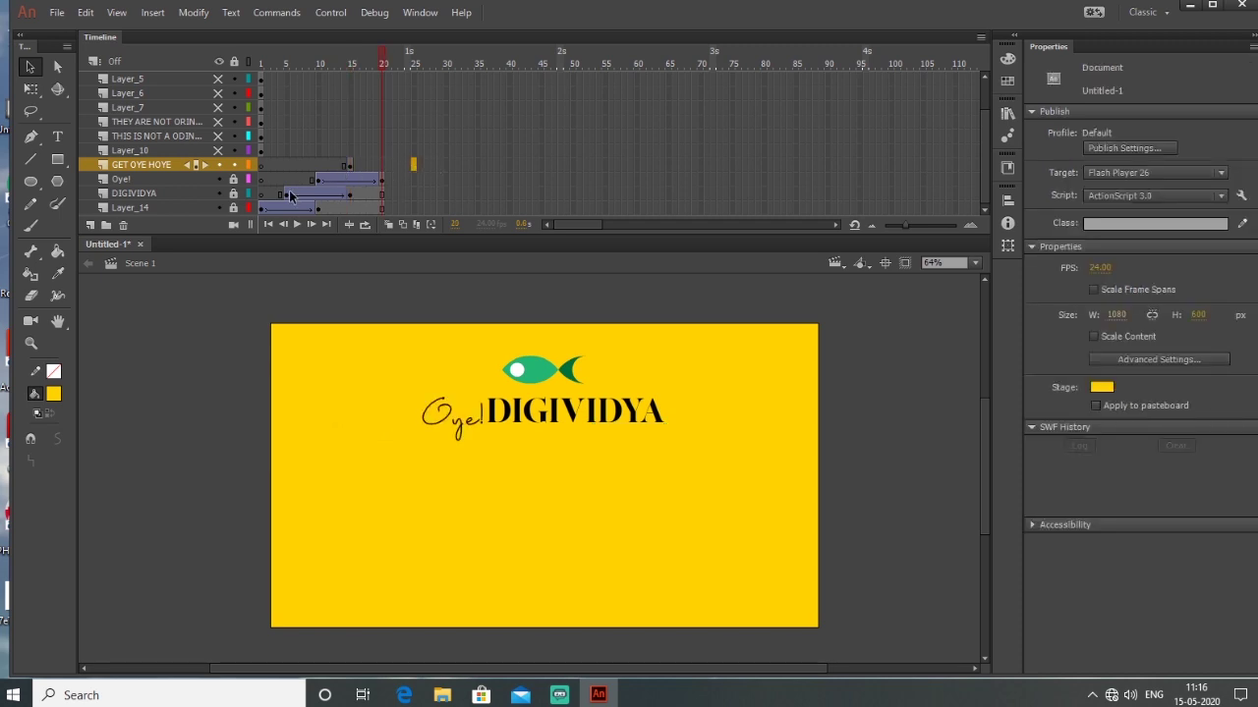
{"action": "right_click", "coordinate": [414, 164]}
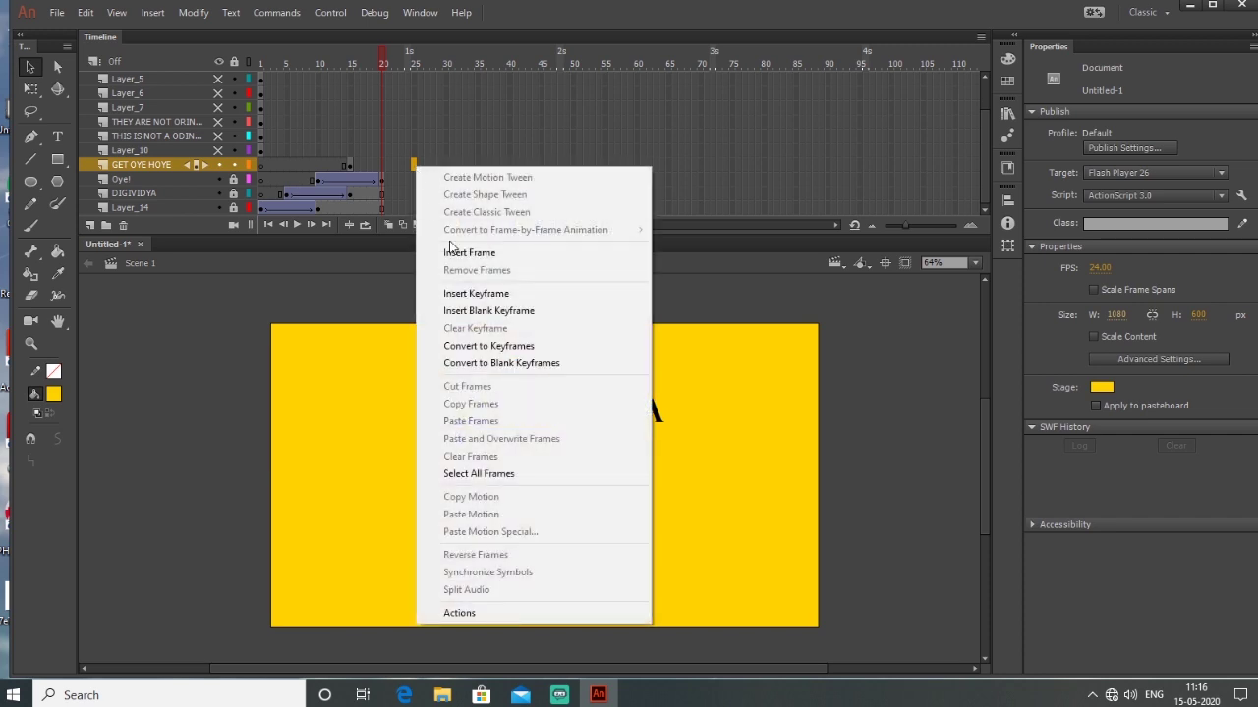
{"action": "left_click", "coordinate": [494, 293]}
Extend the Oye!, DIGIVIDYA and fish layers with frames up to frame 25
{"action": "left_click", "coordinate": [415, 184]}
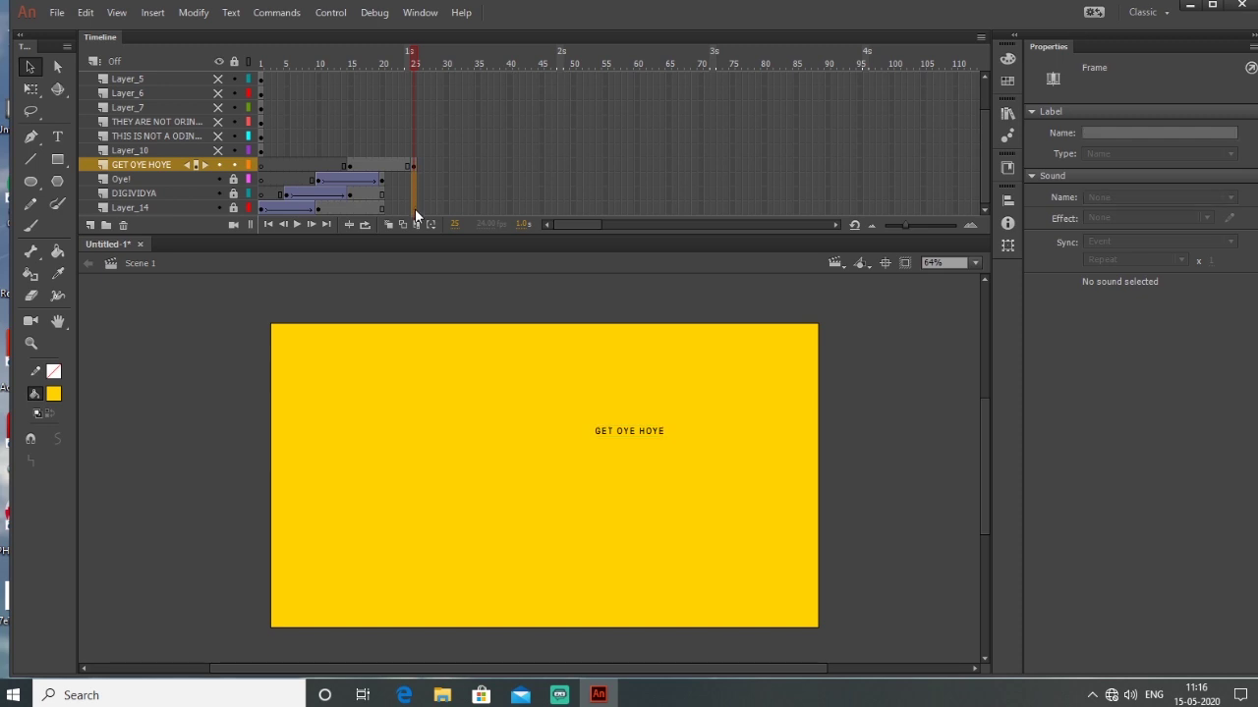
{"action": "left_click", "coordinate": [415, 209]}
{"action": "right_click", "coordinate": [413, 208]}
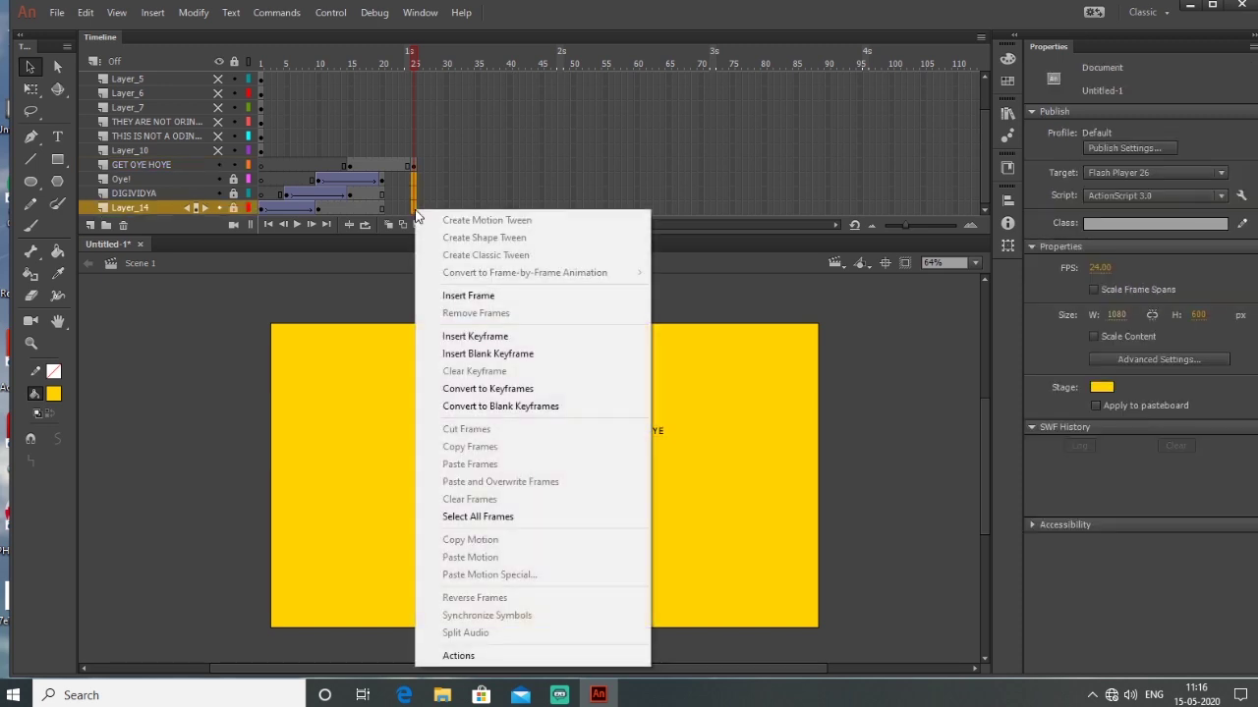
{"action": "left_click", "coordinate": [462, 289]}
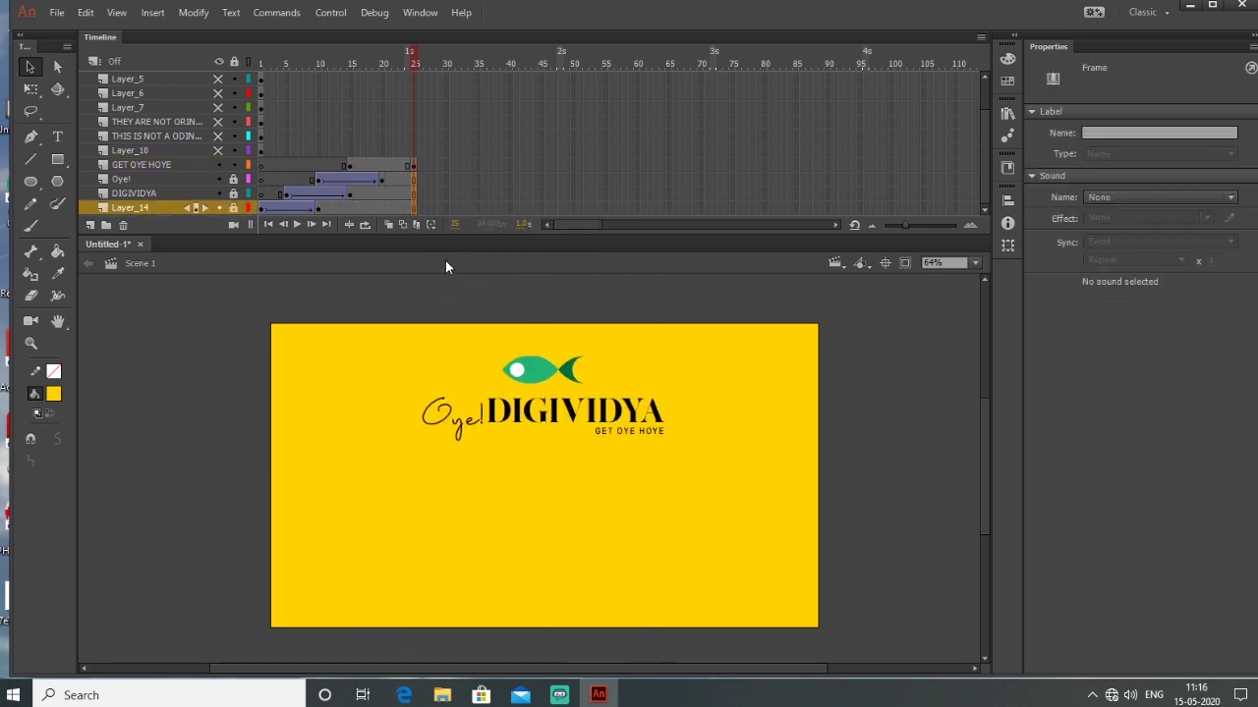
Create a classic tween between frames 15 and 25 on the GET OYE HOYE layer and move its text down at frame 15, to Y about 285
{"action": "left_click", "coordinate": [374, 167]}
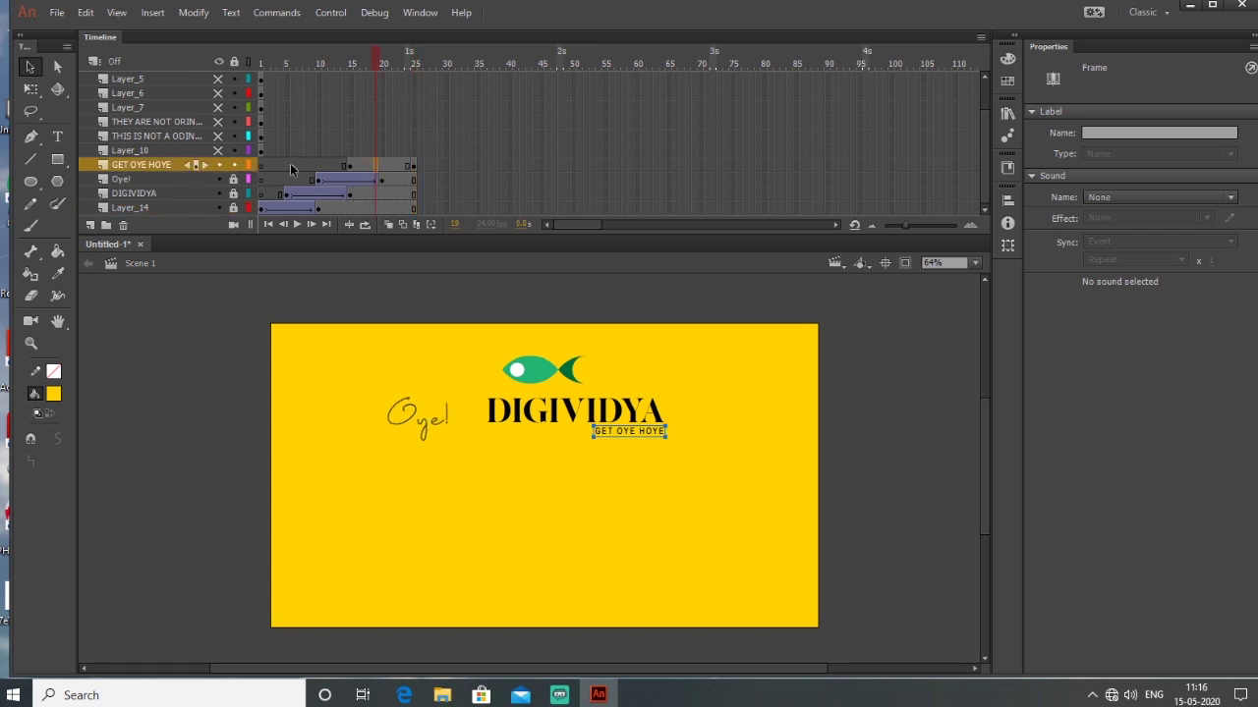
{"action": "right_click", "coordinate": [373, 173]}
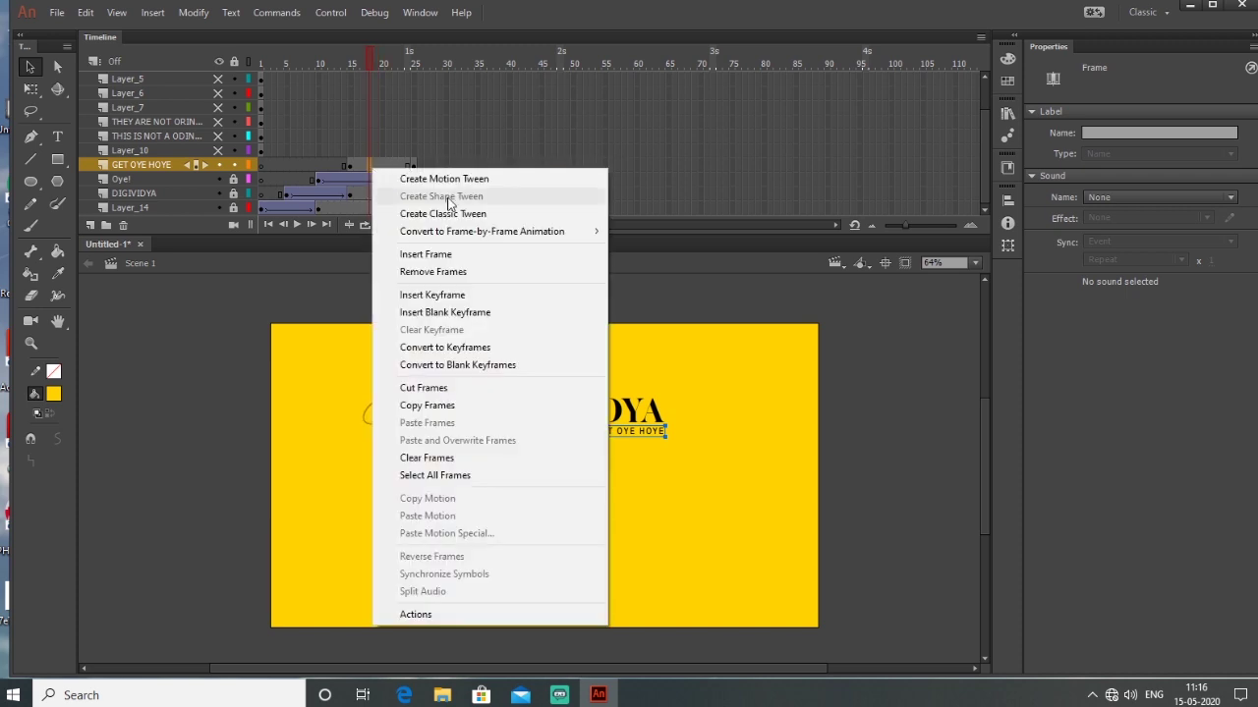
{"action": "left_click", "coordinate": [478, 215]}
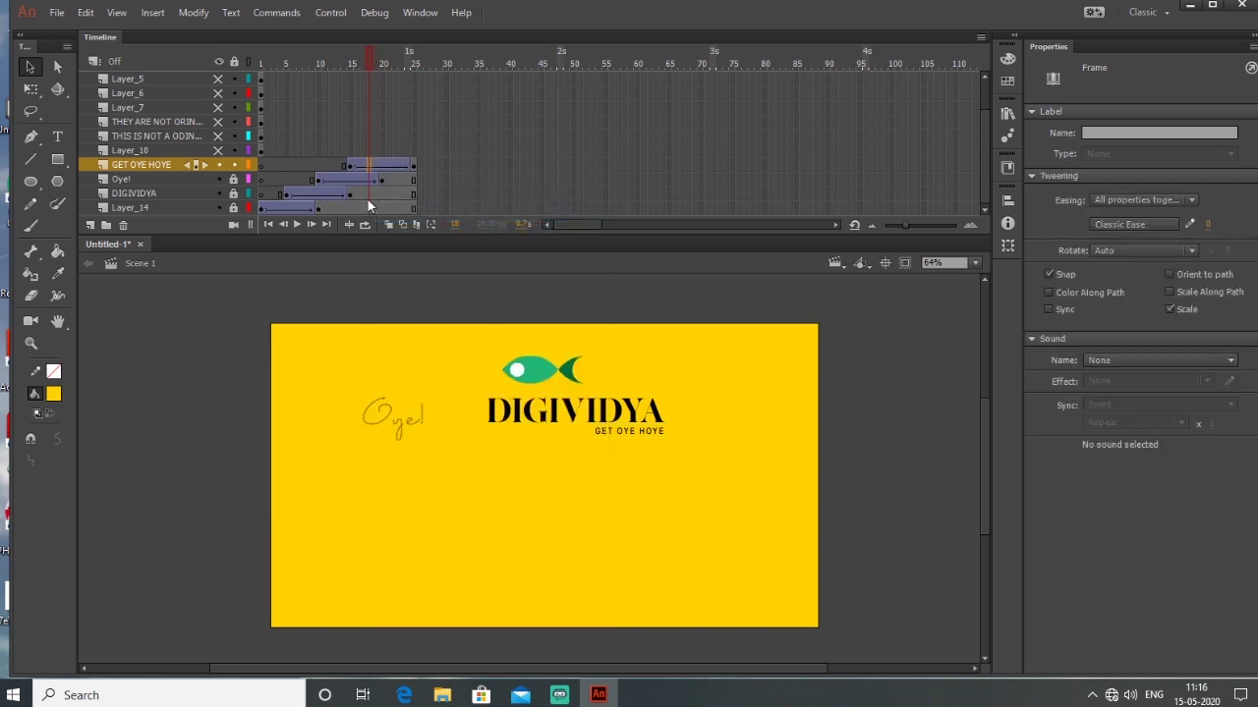
{"action": "left_click", "coordinate": [353, 173]}
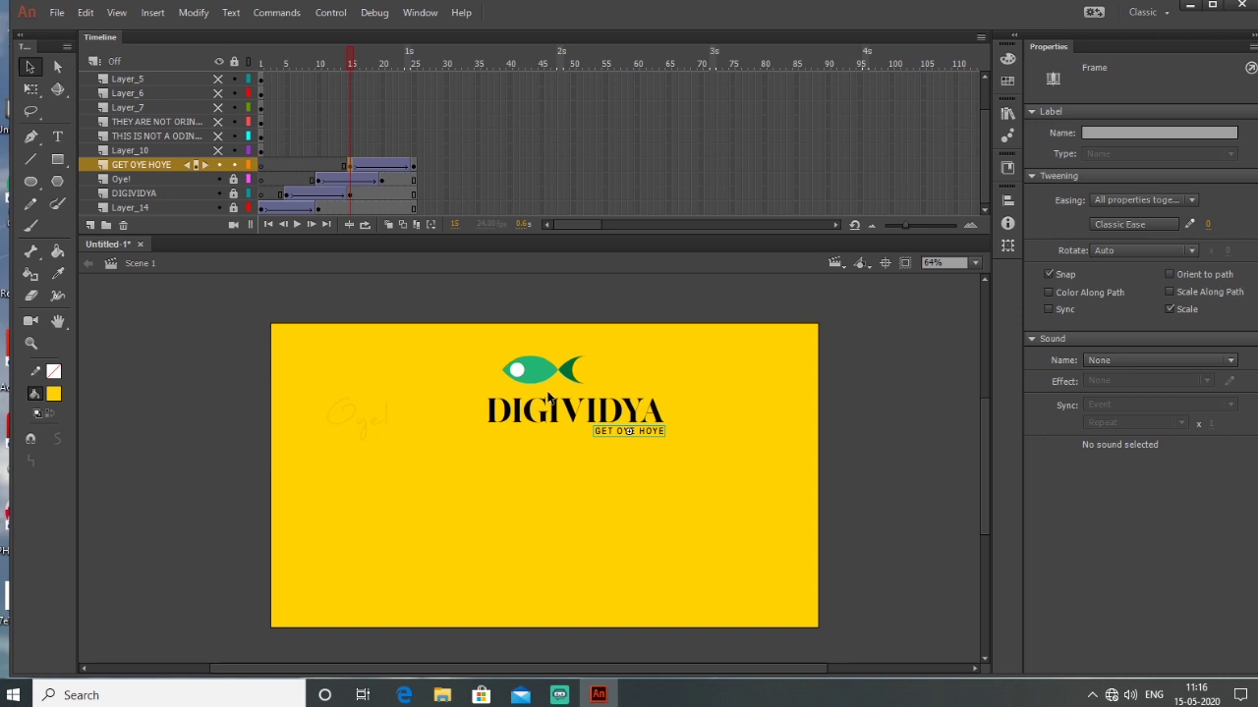
{"action": "left_click_drag", "start_coordinate": [624, 432], "coordinate": [626, 471]}
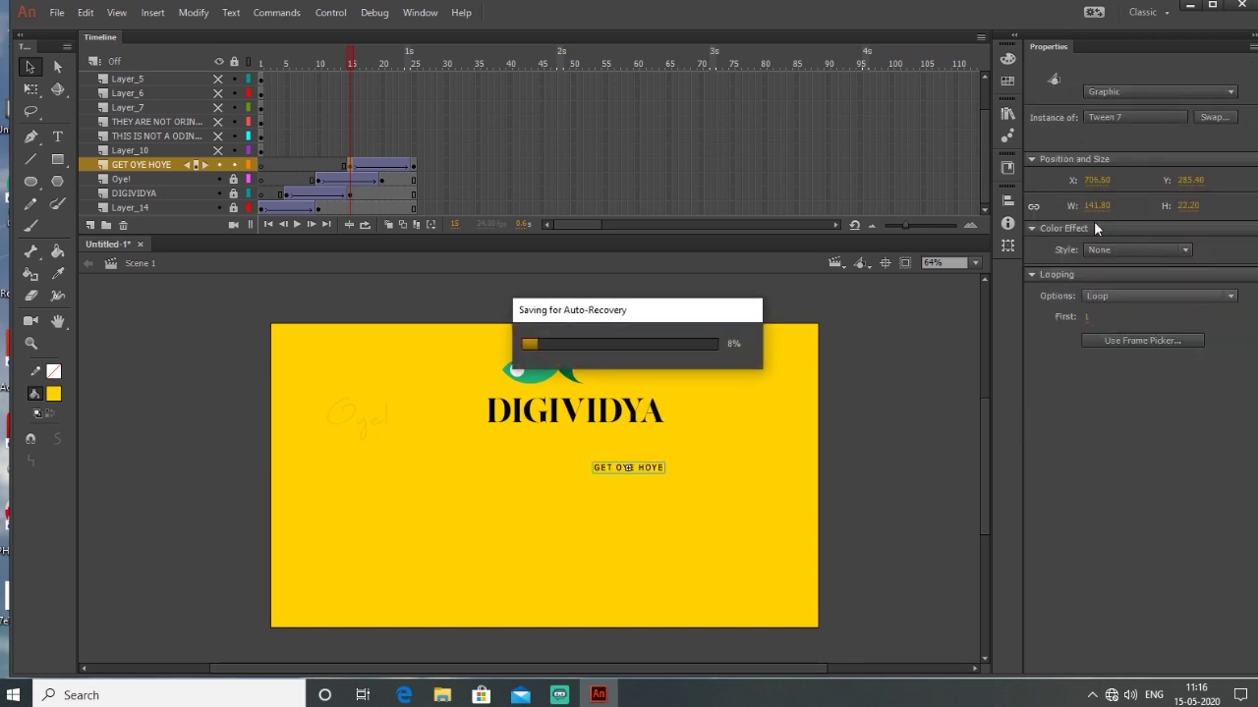
Make the GET OYE HOYE text fully transparent at frame 15 with the Alpha color style and play the animation
{"action": "left_click", "coordinate": [1145, 252]}
{"action": "left_click", "coordinate": [1149, 335]}
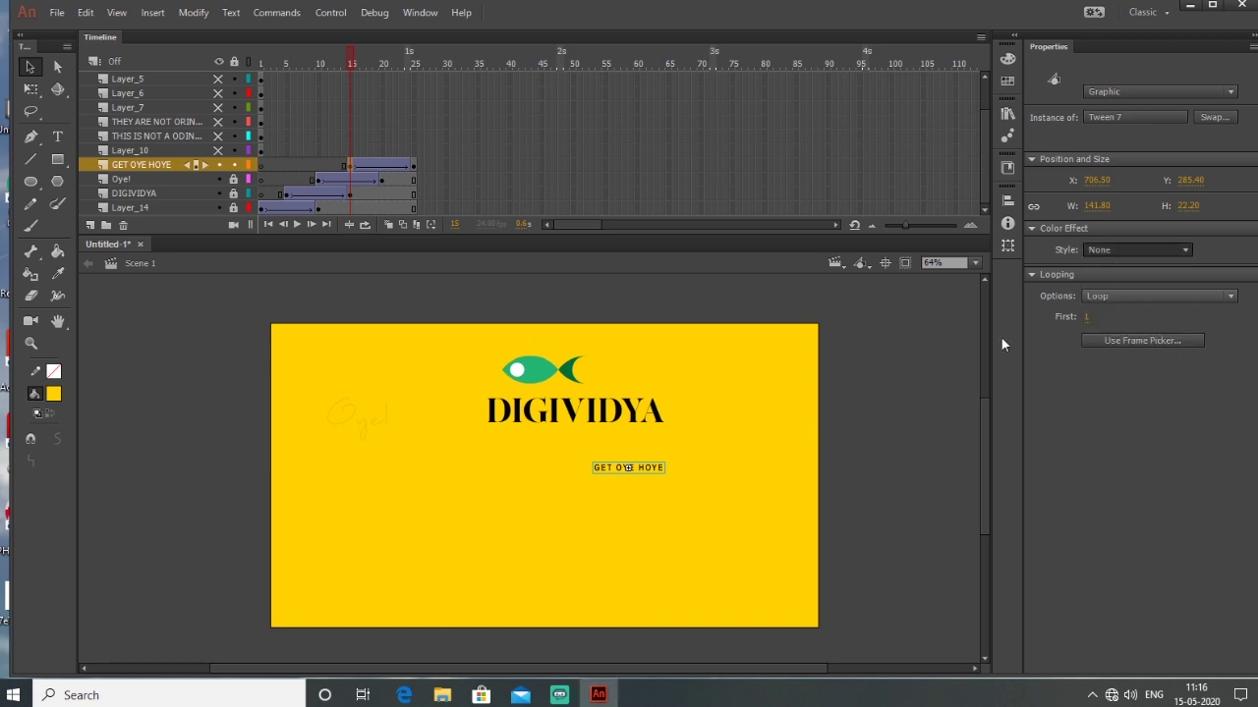
{"action": "key", "text": "Return"}
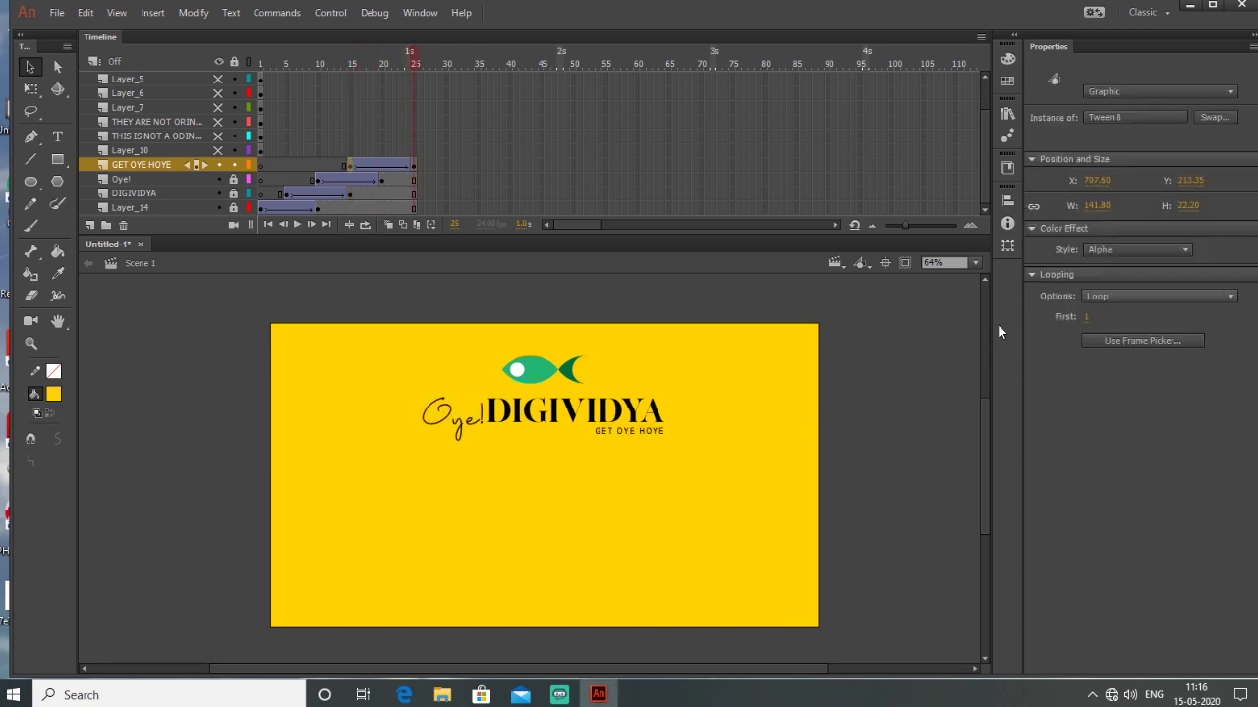
Set the GET OYE HOYE tween's easing to Quart Ease In and play the animation
{"action": "left_click", "coordinate": [383, 166]}
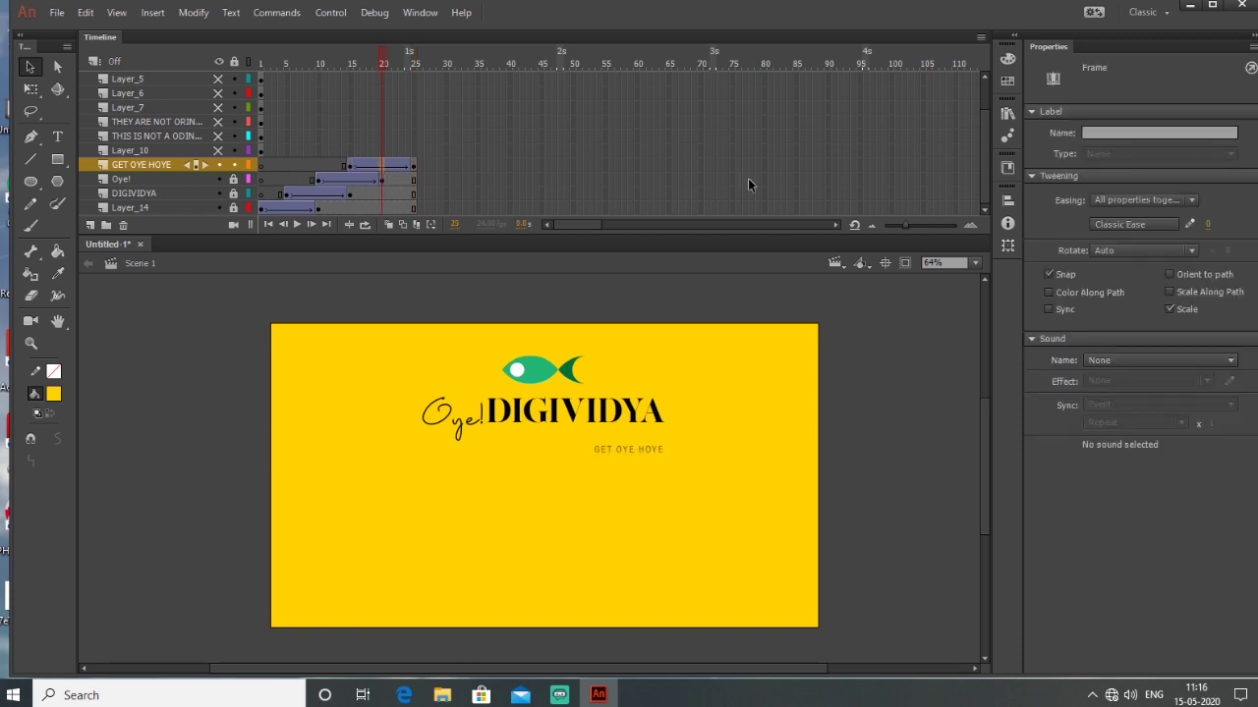
{"action": "left_click", "coordinate": [1126, 222]}
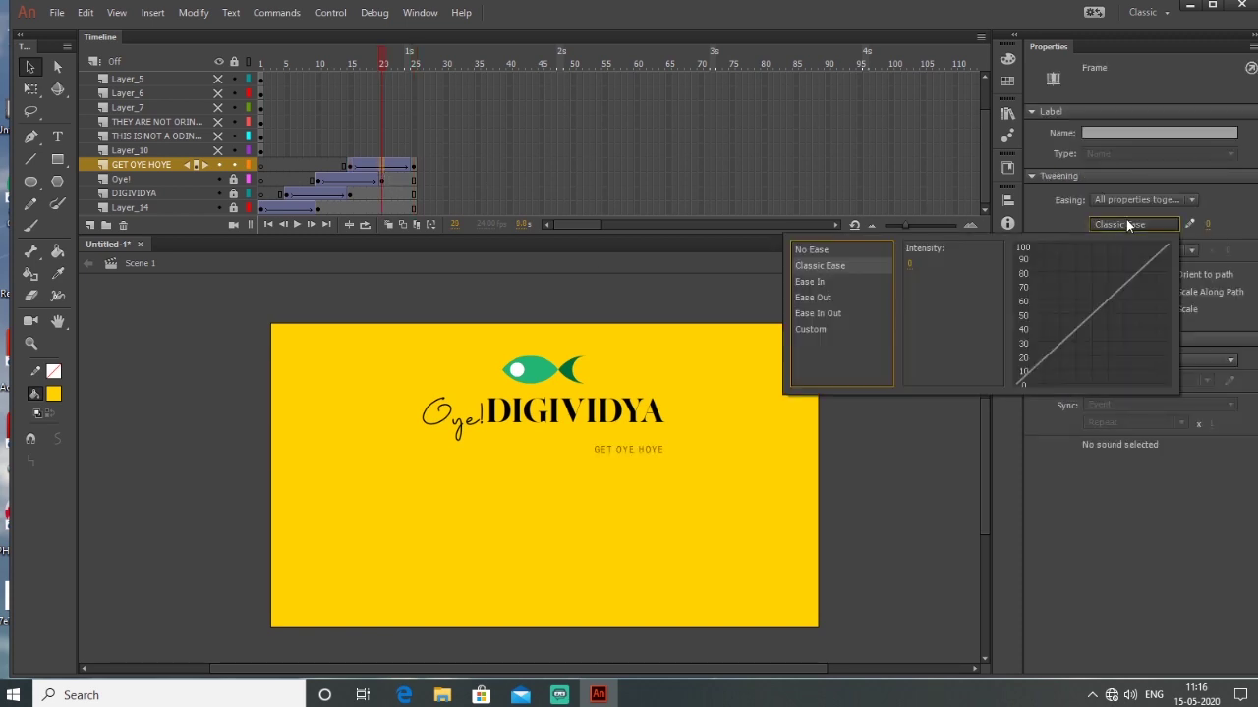
{"action": "mouse_move", "coordinate": [834, 283]}
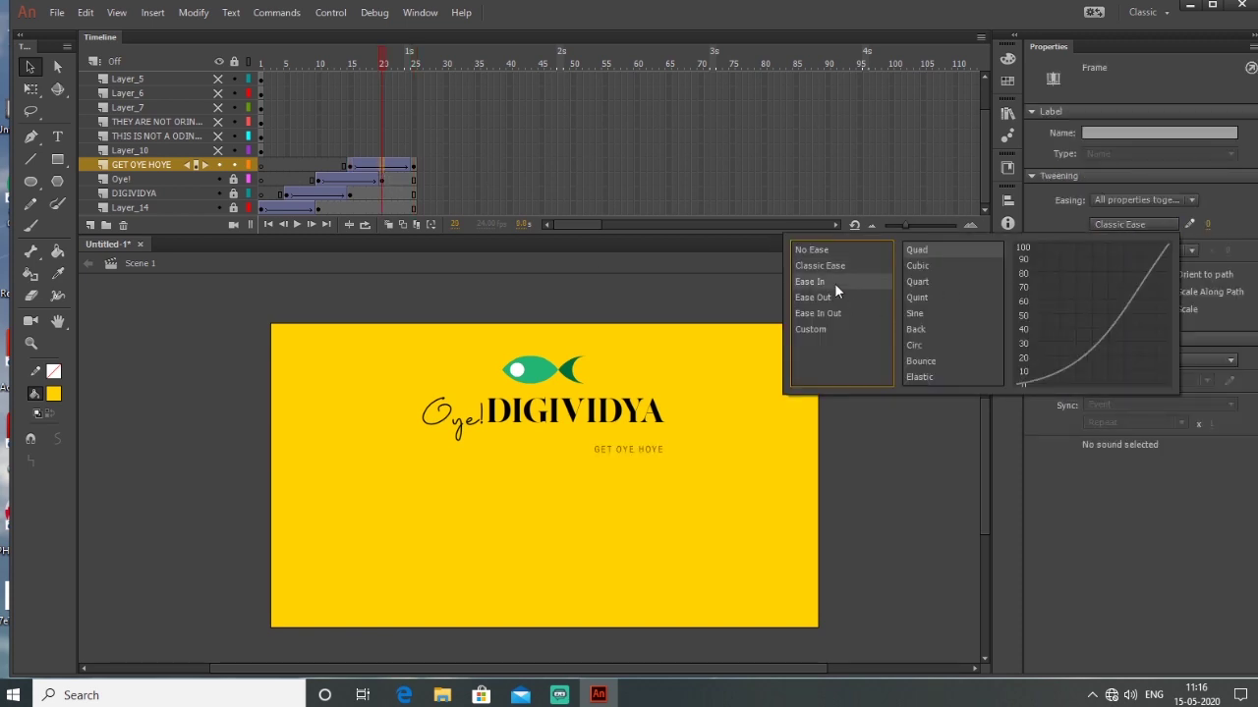
{"action": "double_click", "coordinate": [934, 282]}
{"action": "key", "text": "Return"}
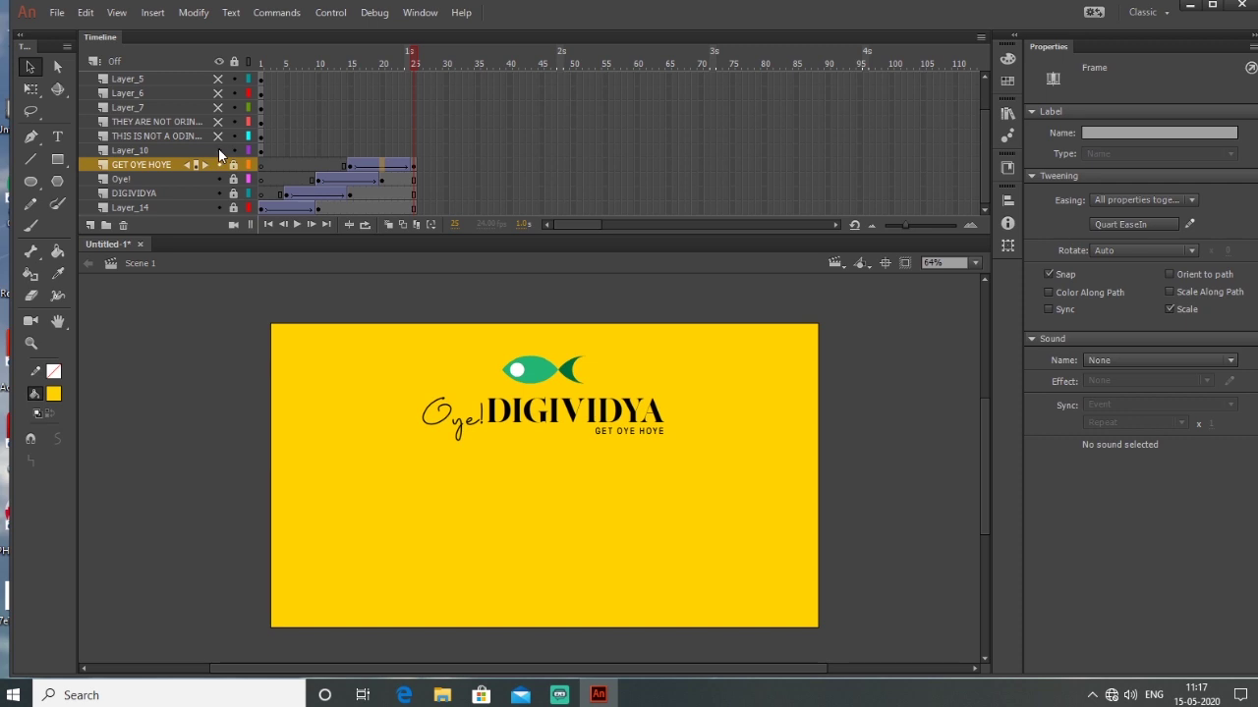
Move the first keyframe of Layer_10, the vertical line, to frame 20 and insert another keyframe at frame 30
{"action": "left_click", "coordinate": [261, 150]}
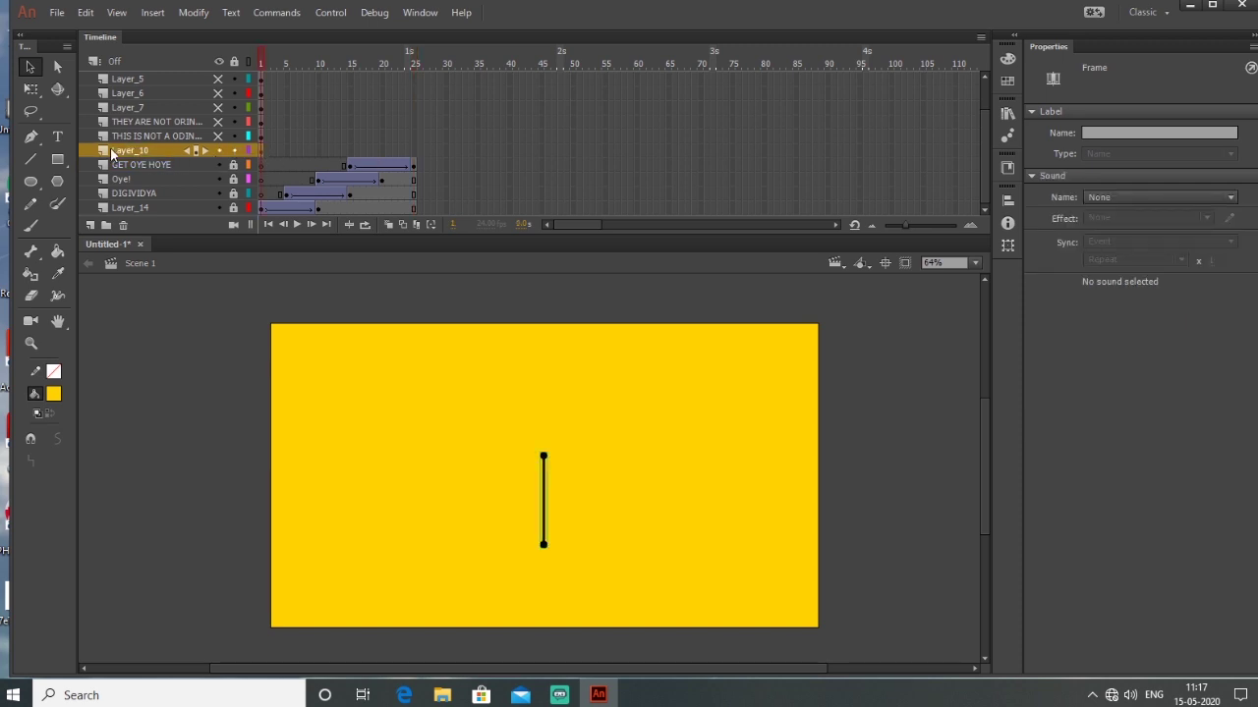
{"action": "left_click_drag", "start_coordinate": [261, 149], "coordinate": [383, 152]}
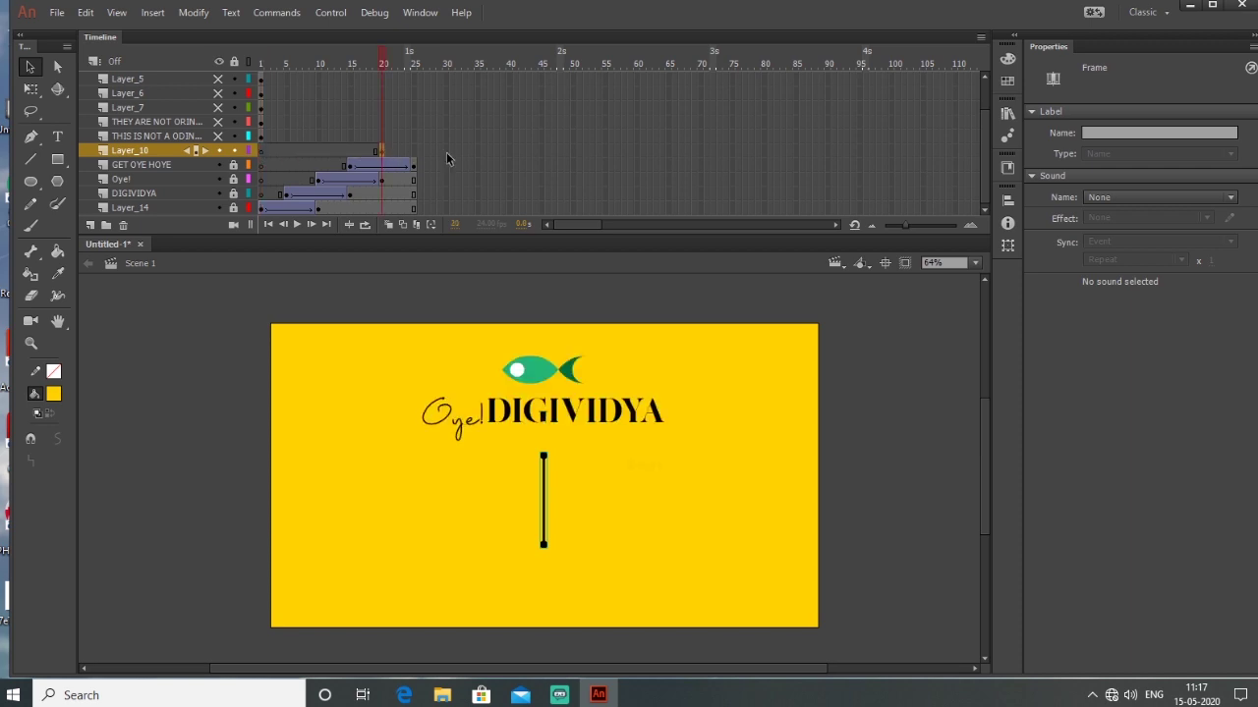
{"action": "left_click", "coordinate": [446, 153]}
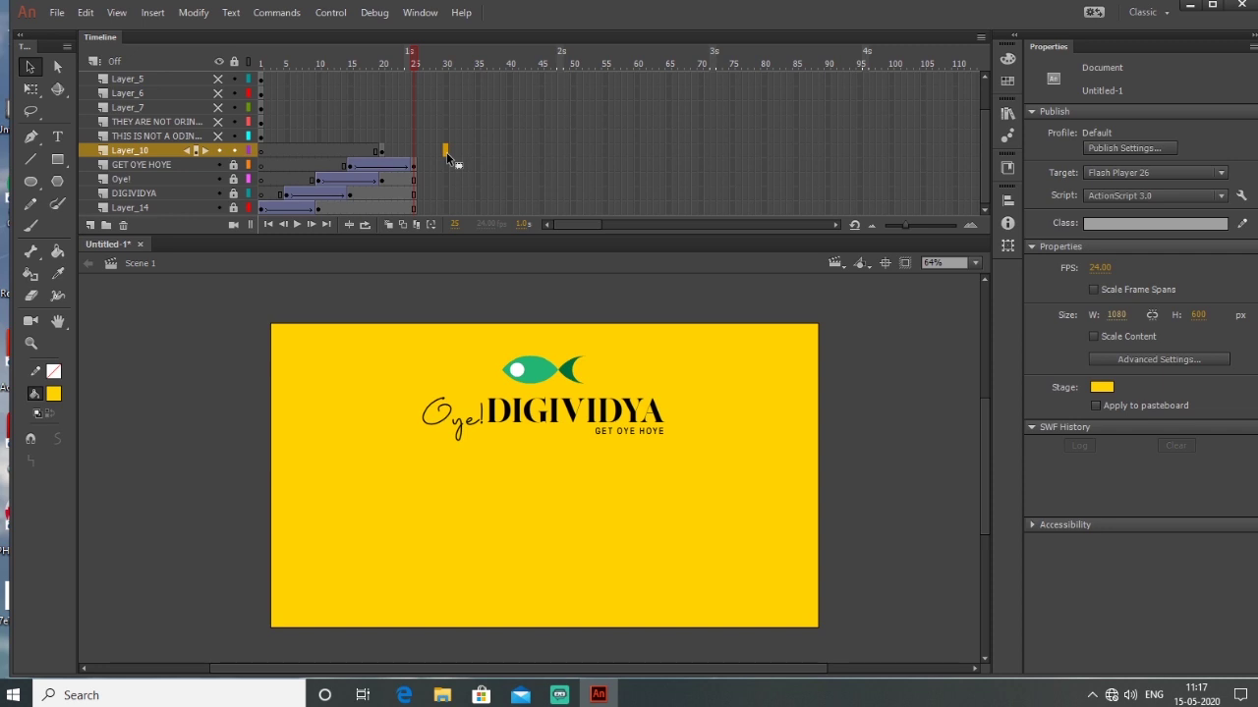
{"action": "right_click", "coordinate": [446, 152]}
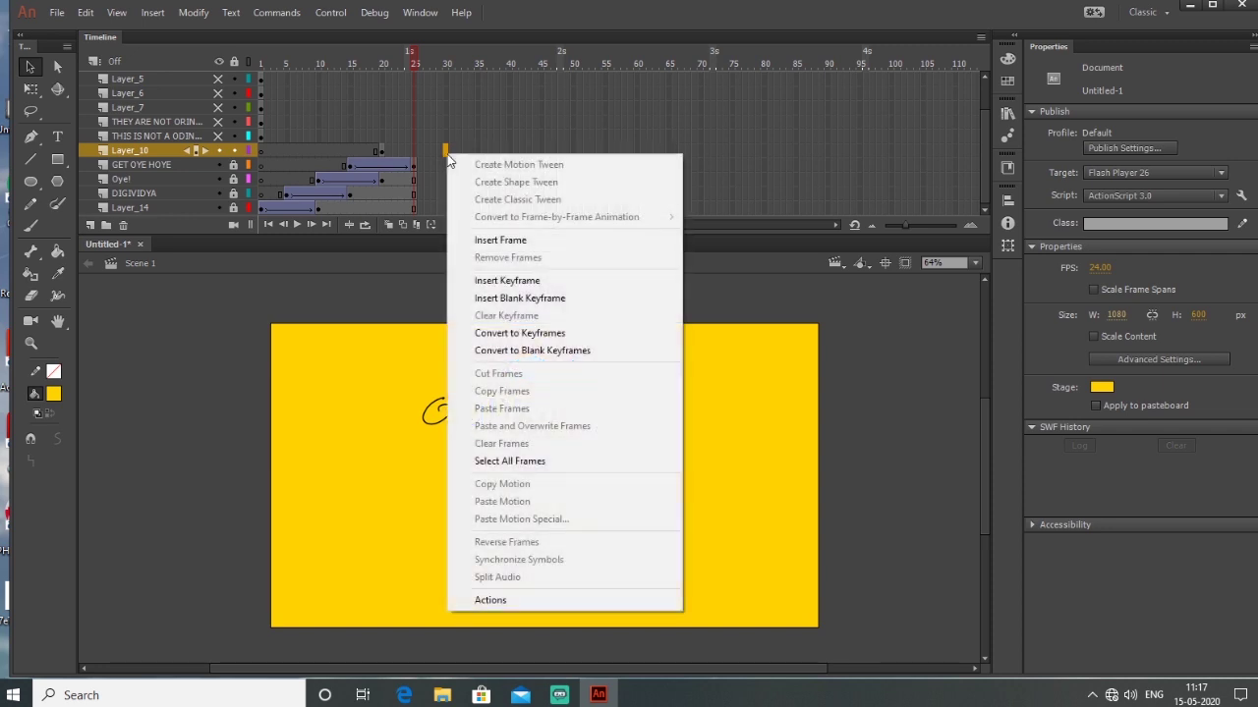
{"action": "left_click", "coordinate": [548, 284]}
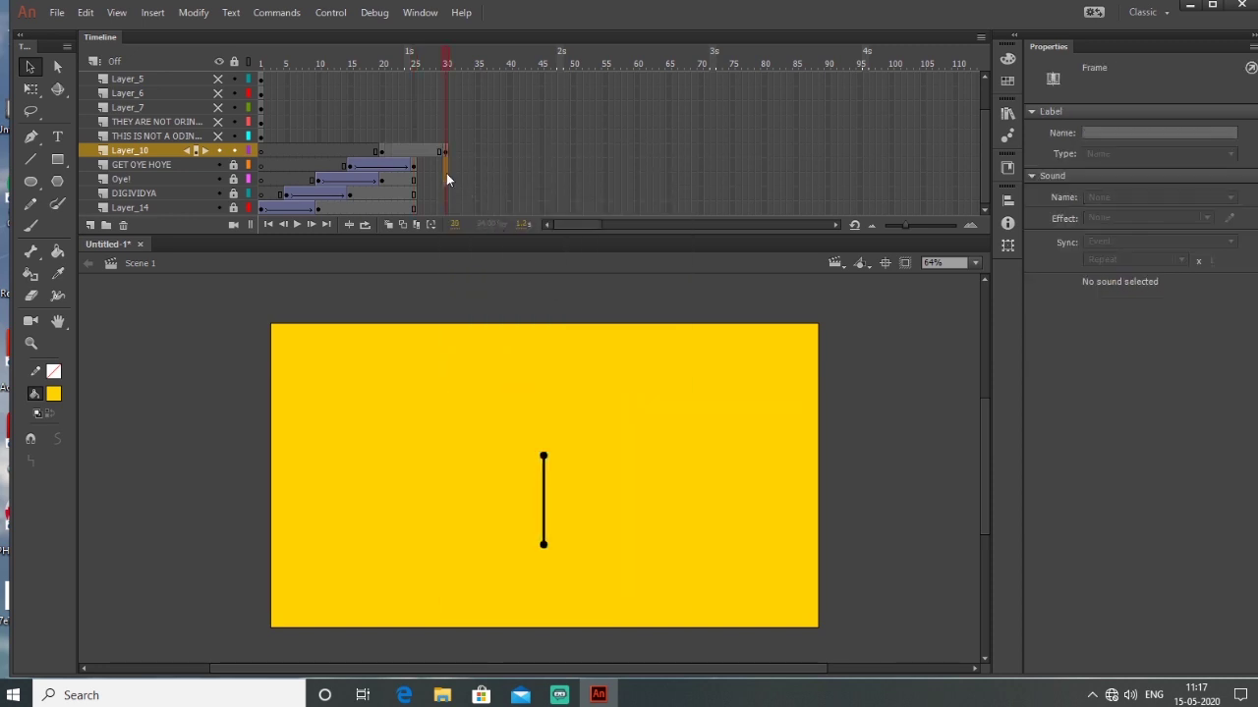
Extend the GET OYE HOYE, Oye!, DIGIVIDYA and fish layers with frames up to frame 30
{"action": "left_click", "coordinate": [443, 209]}
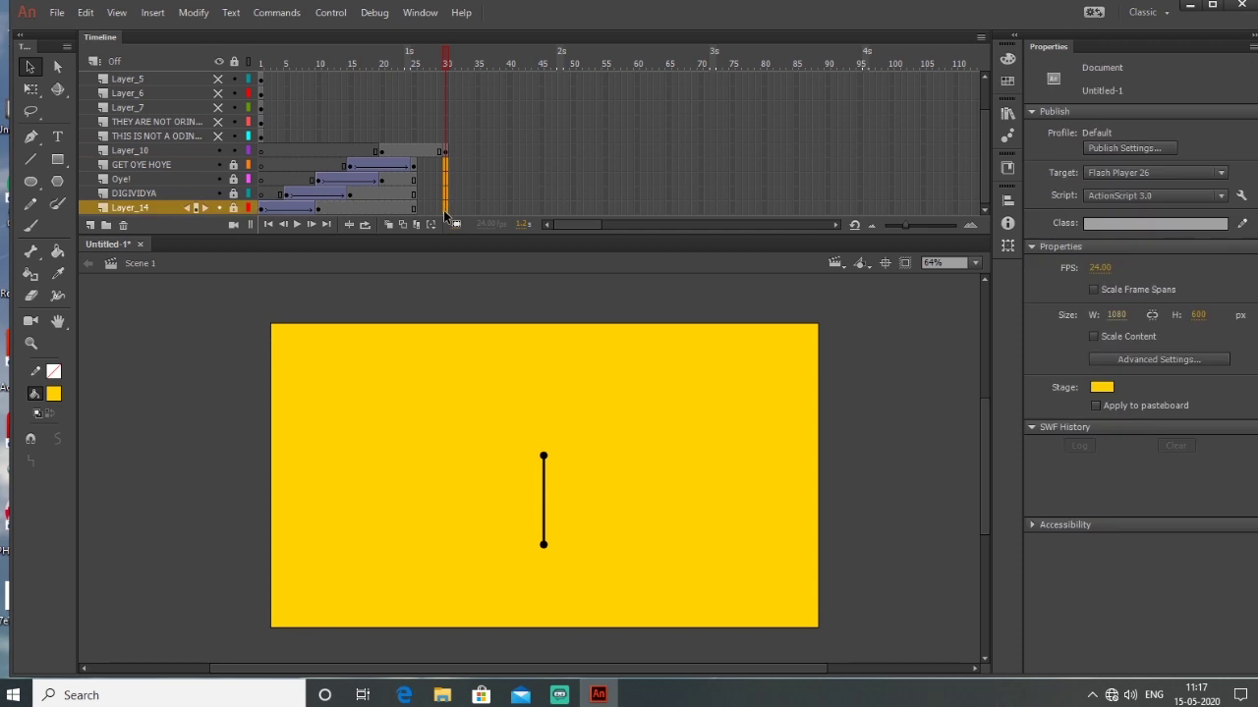
{"action": "right_click", "coordinate": [443, 210]}
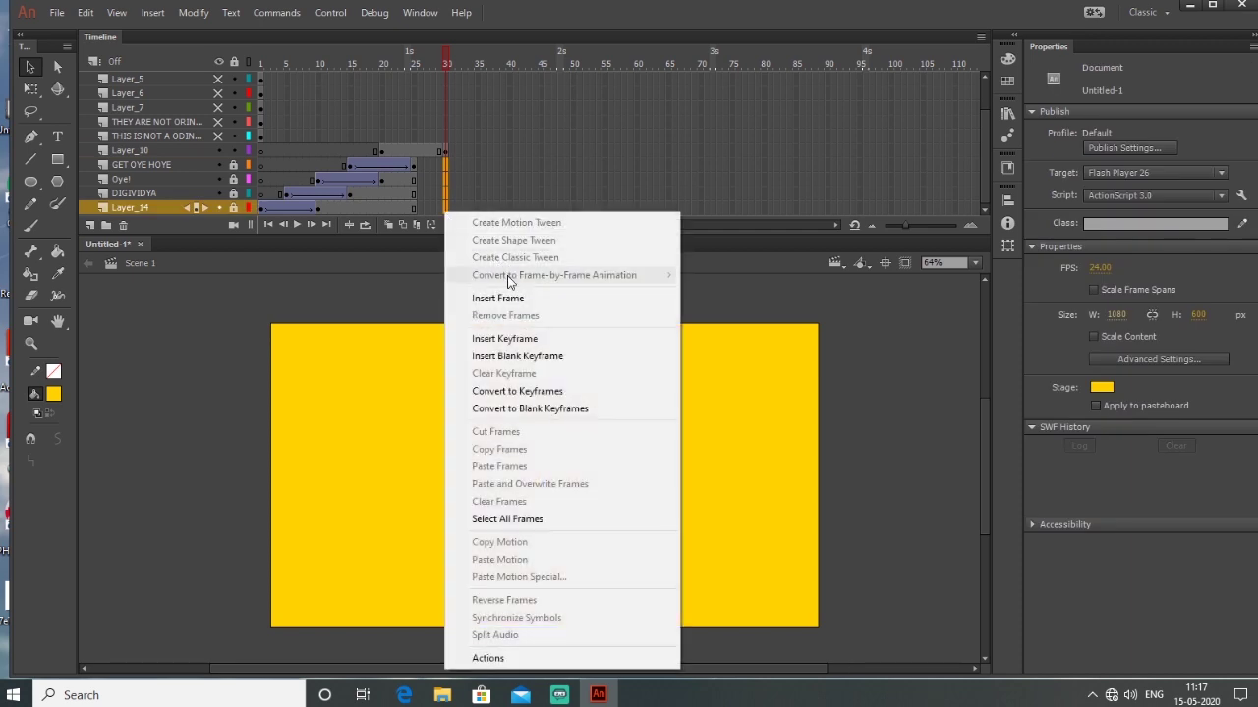
{"action": "left_click", "coordinate": [521, 299]}
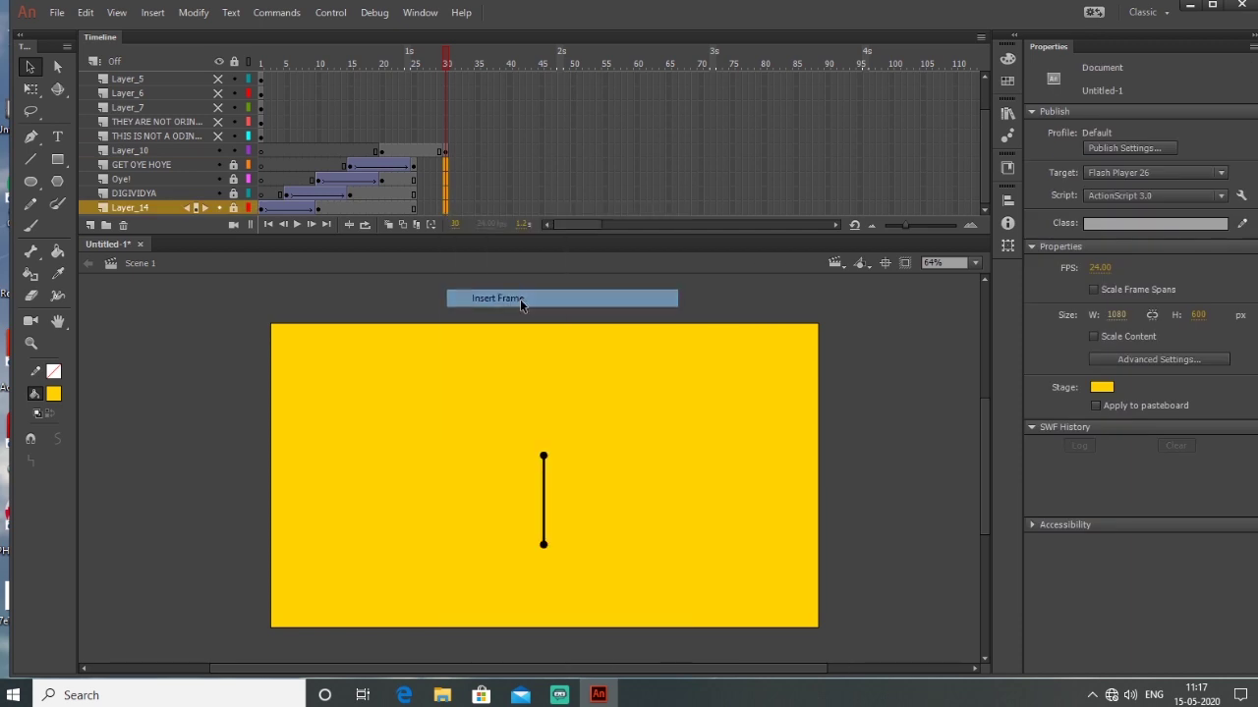
Create a classic tween between frames 20 and 30 on Layer_10 for the vertical line
{"action": "left_click", "coordinate": [420, 151]}
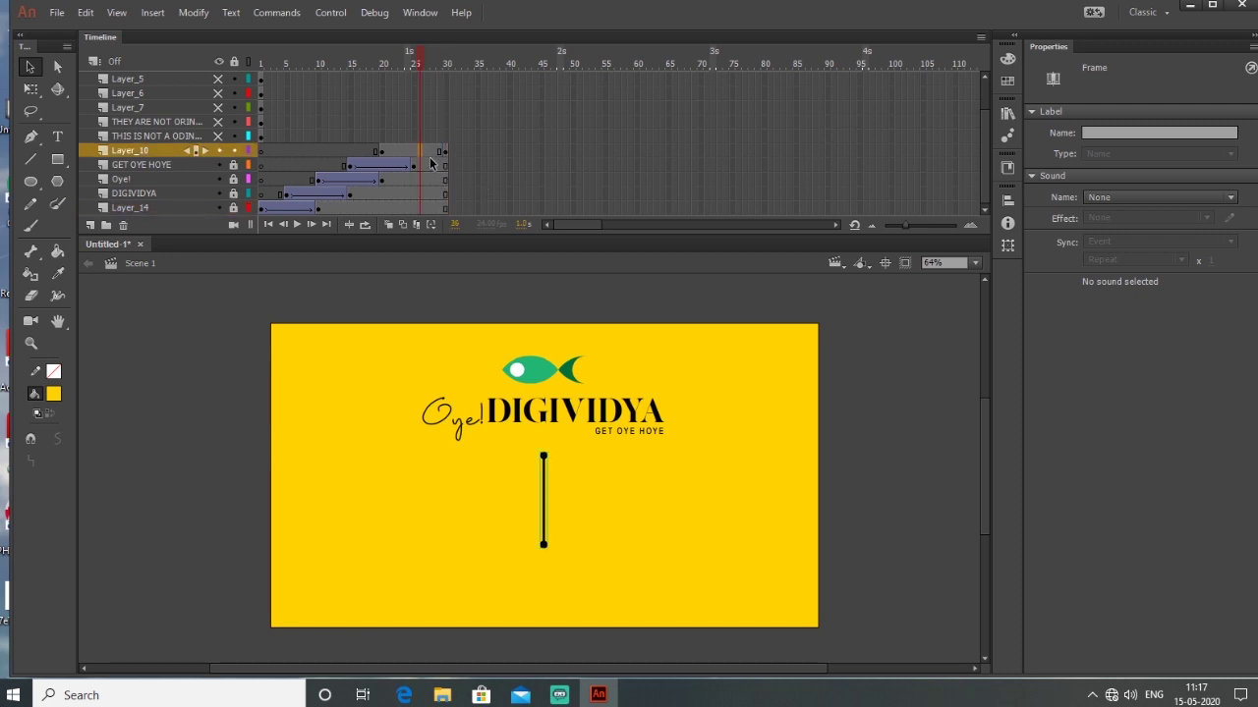
{"action": "right_click", "coordinate": [431, 154]}
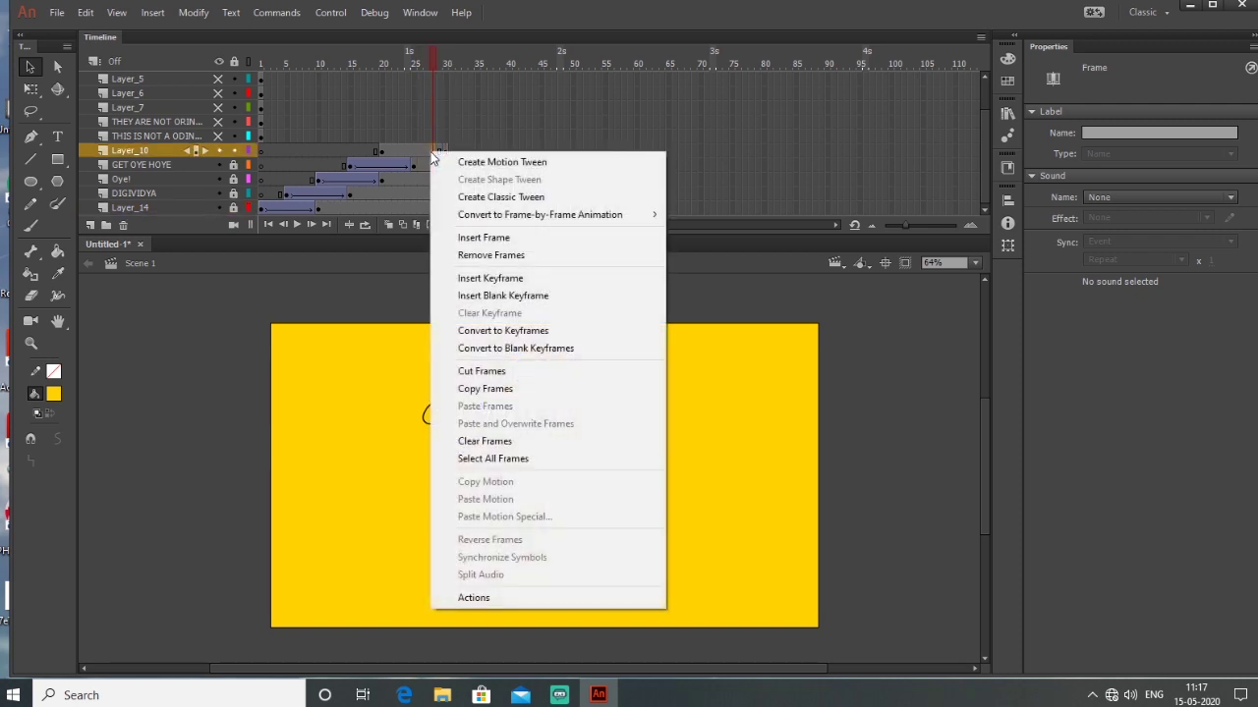
{"action": "left_click", "coordinate": [518, 198]}
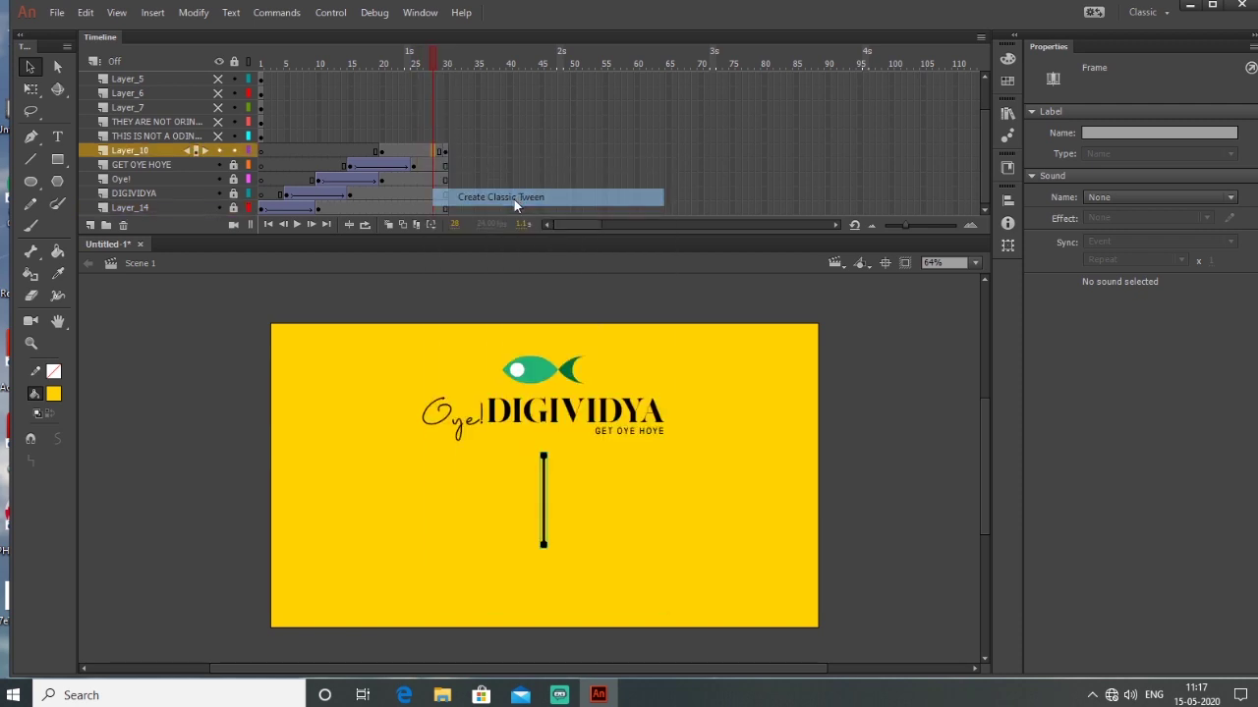
At frame 20 of Layer_10, rotate the vertical line 90° counterclockwise to horizontal and set its alpha to 0%
{"action": "left_click", "coordinate": [384, 153]}
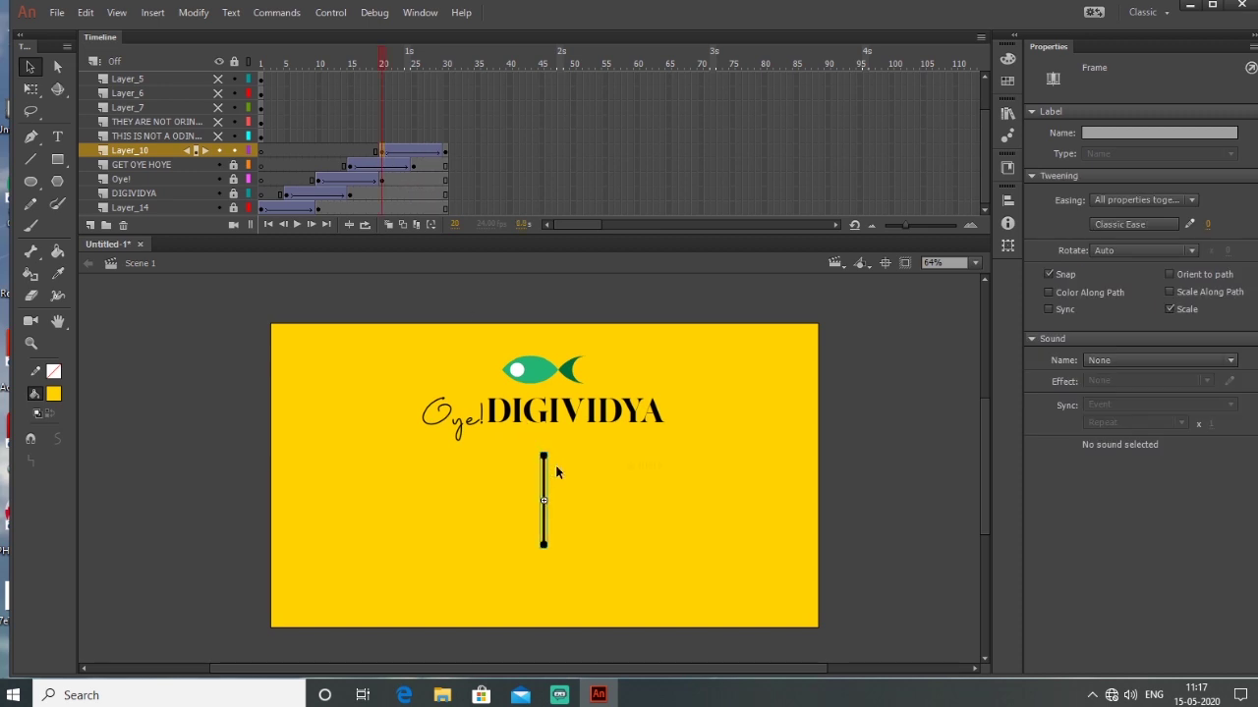
{"action": "left_click", "coordinate": [32, 90]}
{"action": "left_click_drag", "start_coordinate": [554, 455], "coordinate": [491, 495]}
{"action": "left_click", "coordinate": [1144, 250]}
{"action": "left_click", "coordinate": [1120, 334]}
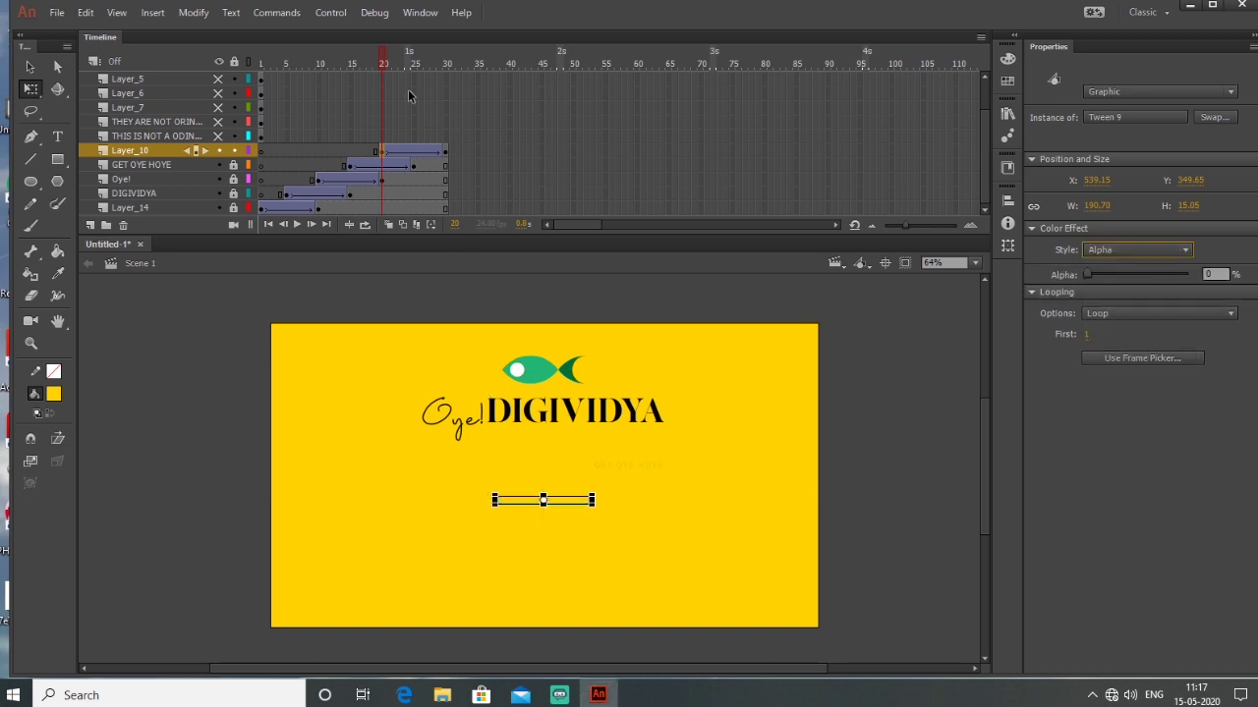
Set the Layer_10 line tween's easing to Quart Ease In and play the animation
{"action": "left_click", "coordinate": [414, 153]}
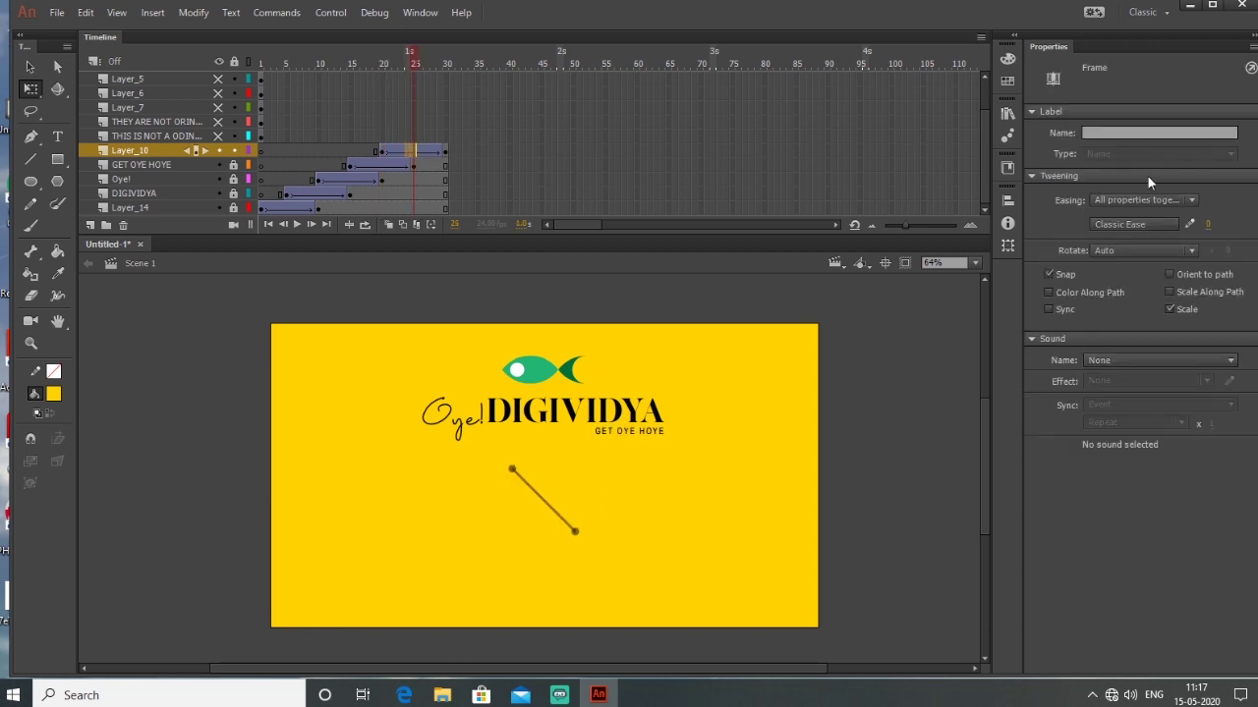
{"action": "left_click", "coordinate": [1129, 223]}
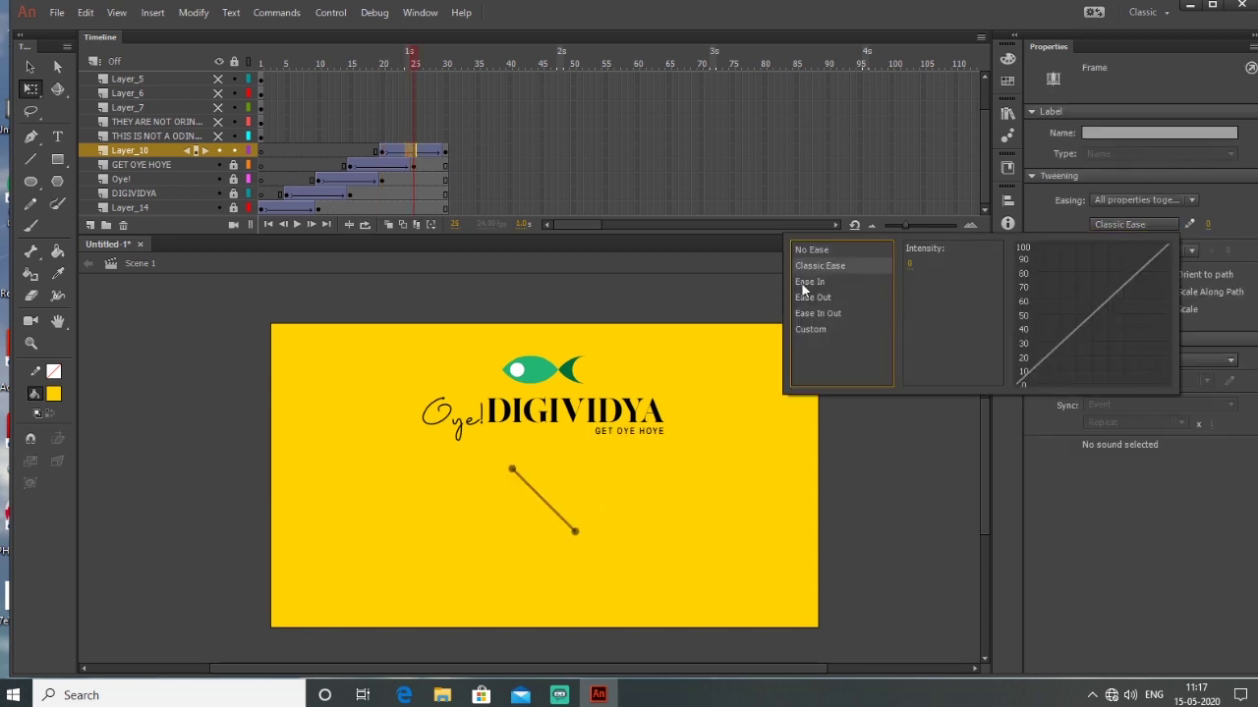
{"action": "left_click", "coordinate": [851, 285]}
{"action": "double_click", "coordinate": [937, 282]}
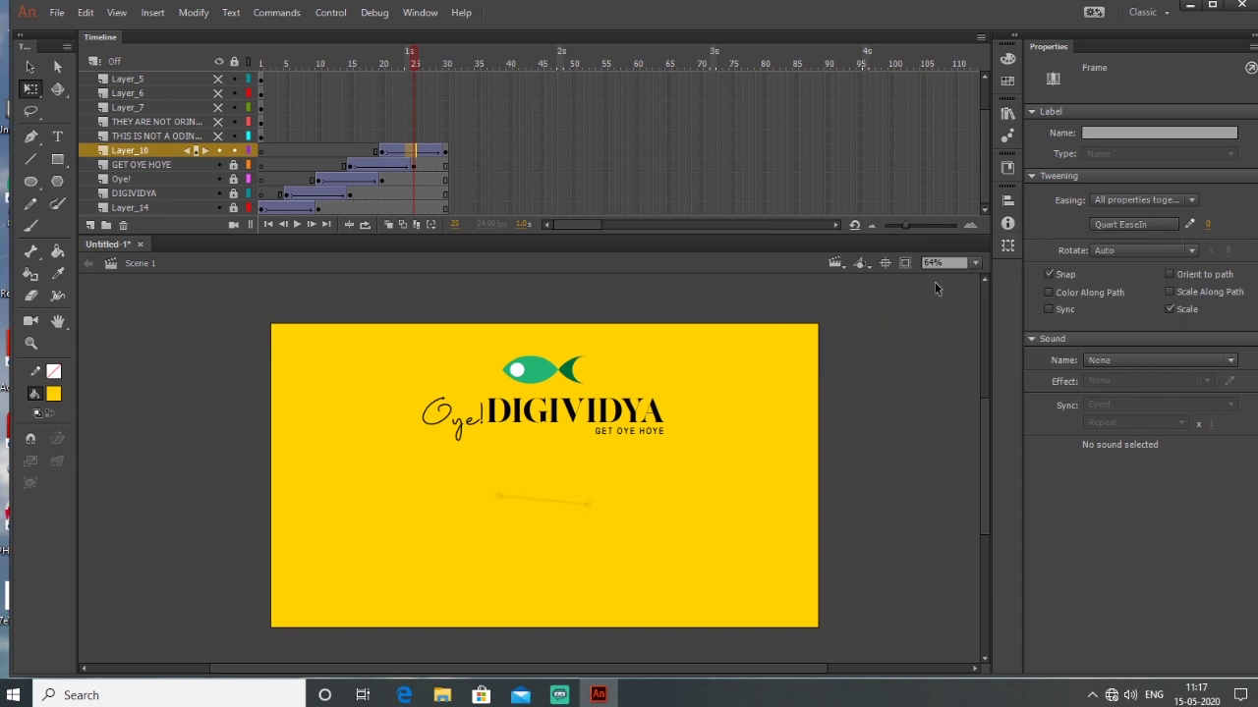
{"action": "key", "text": "Return"}
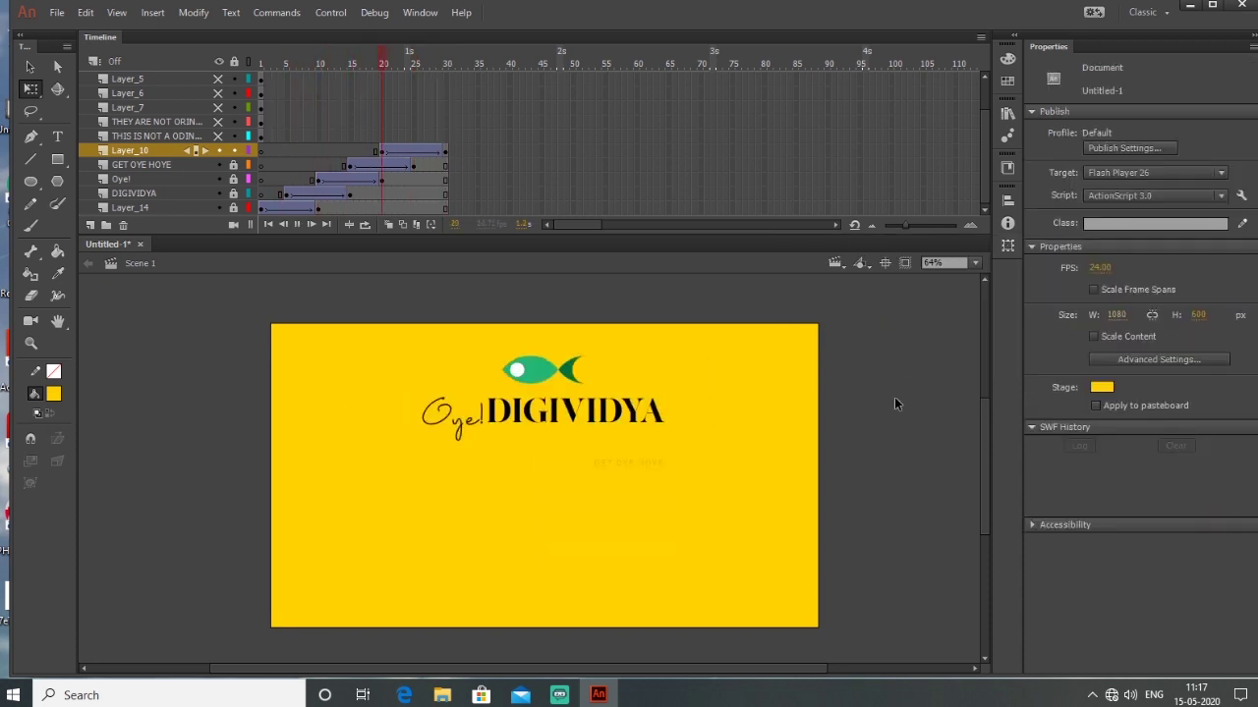
Show the THIS IS NOT A ODINARI WEBSITE layer, move its first keyframe to frame 25 and insert another keyframe at frame 35
{"action": "left_click", "coordinate": [220, 139]}
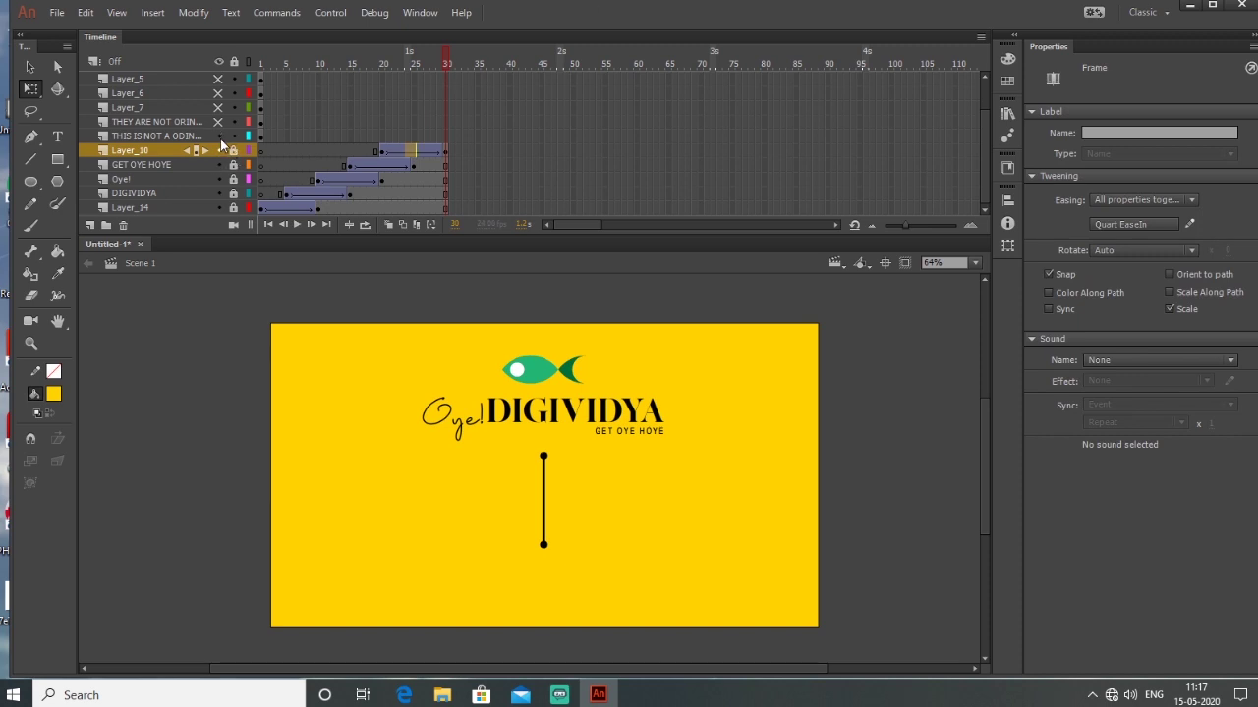
{"action": "left_click", "coordinate": [262, 137]}
{"action": "left_click", "coordinate": [262, 136]}
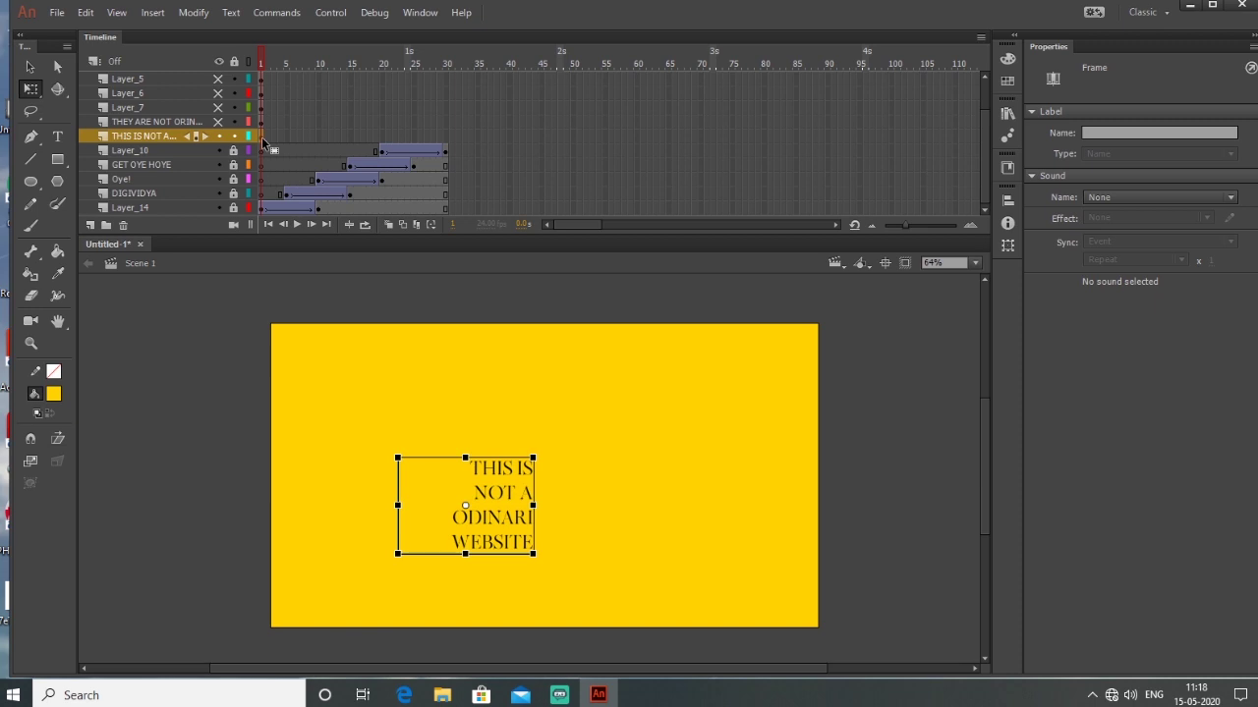
{"action": "left_click_drag", "start_coordinate": [262, 137], "coordinate": [414, 137]}
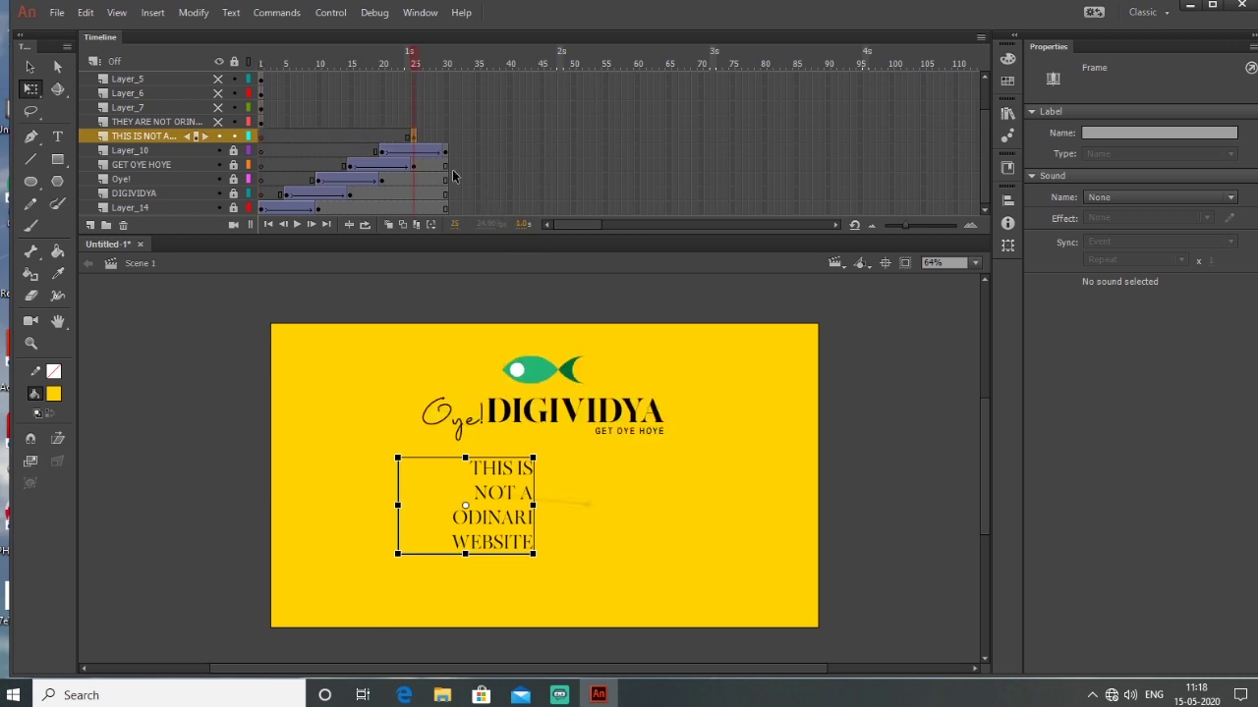
{"action": "left_click", "coordinate": [478, 134]}
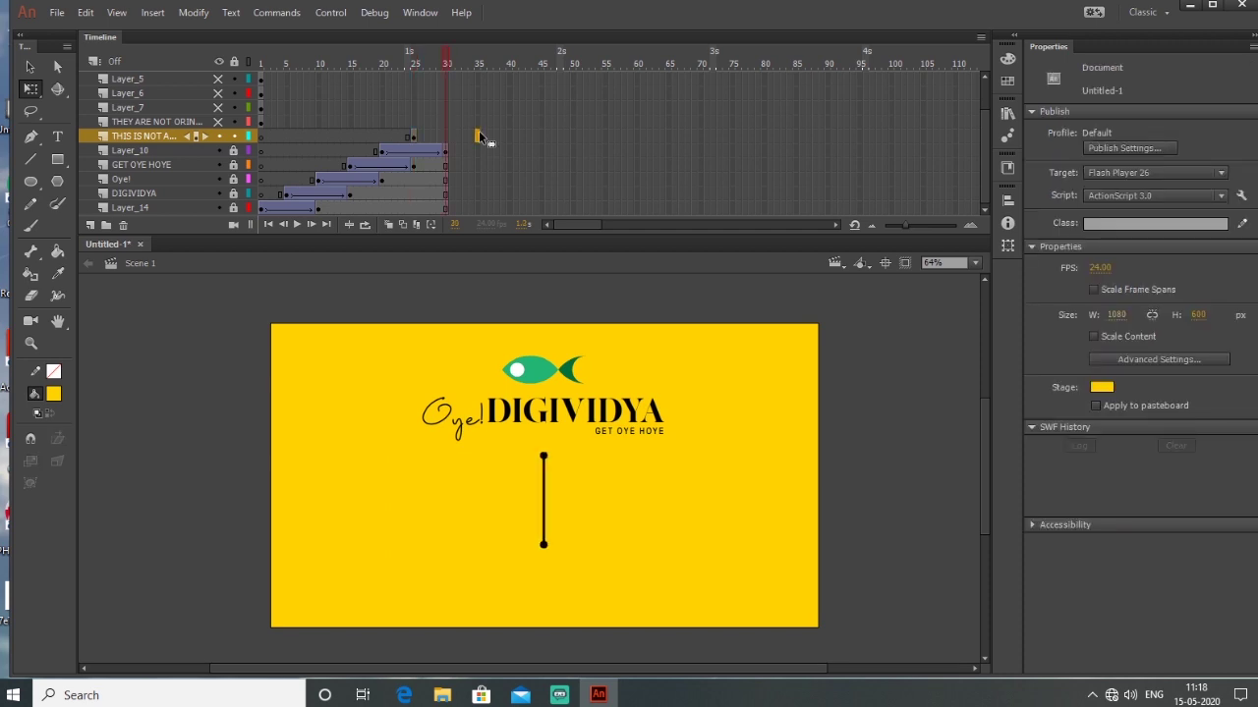
{"action": "right_click", "coordinate": [478, 133]}
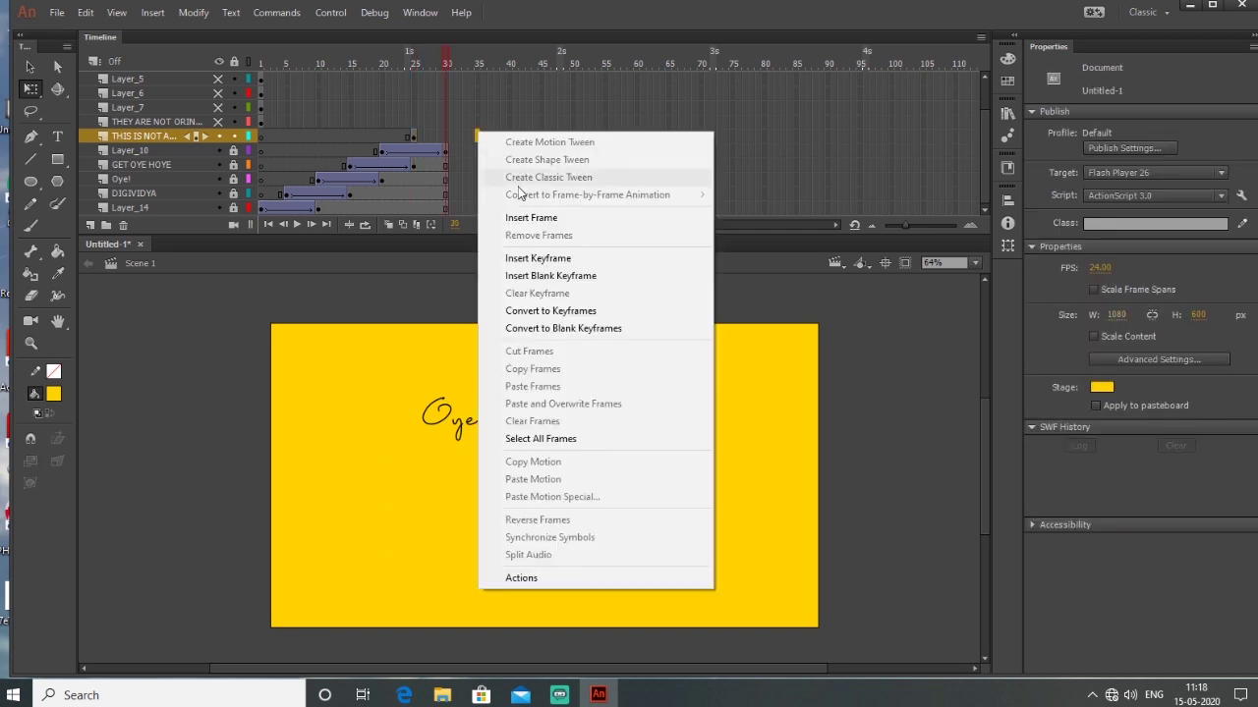
{"action": "left_click", "coordinate": [545, 257]}
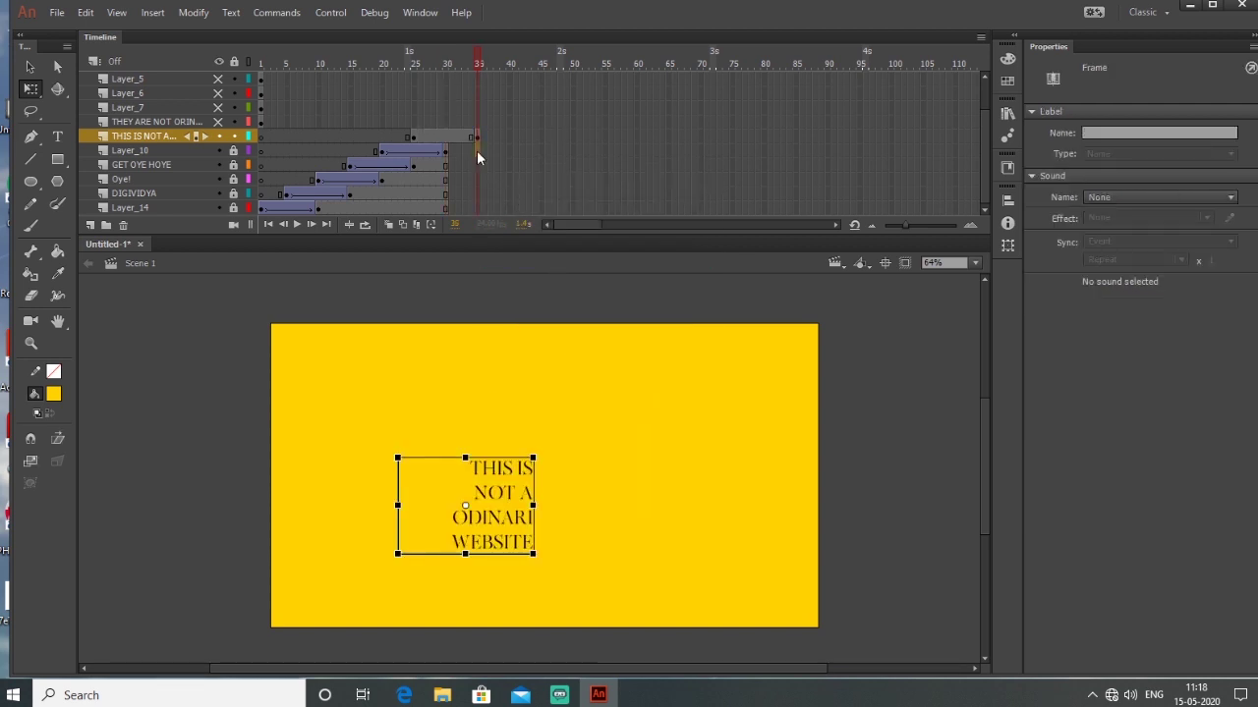
Extend Layer_10, GET OYE HOYE, Oye!, DIGIVIDYA and Layer_14 with frames up to frame 35
{"action": "left_click_drag", "start_coordinate": [477, 150], "coordinate": [475, 213]}
{"action": "right_click", "coordinate": [477, 206]}
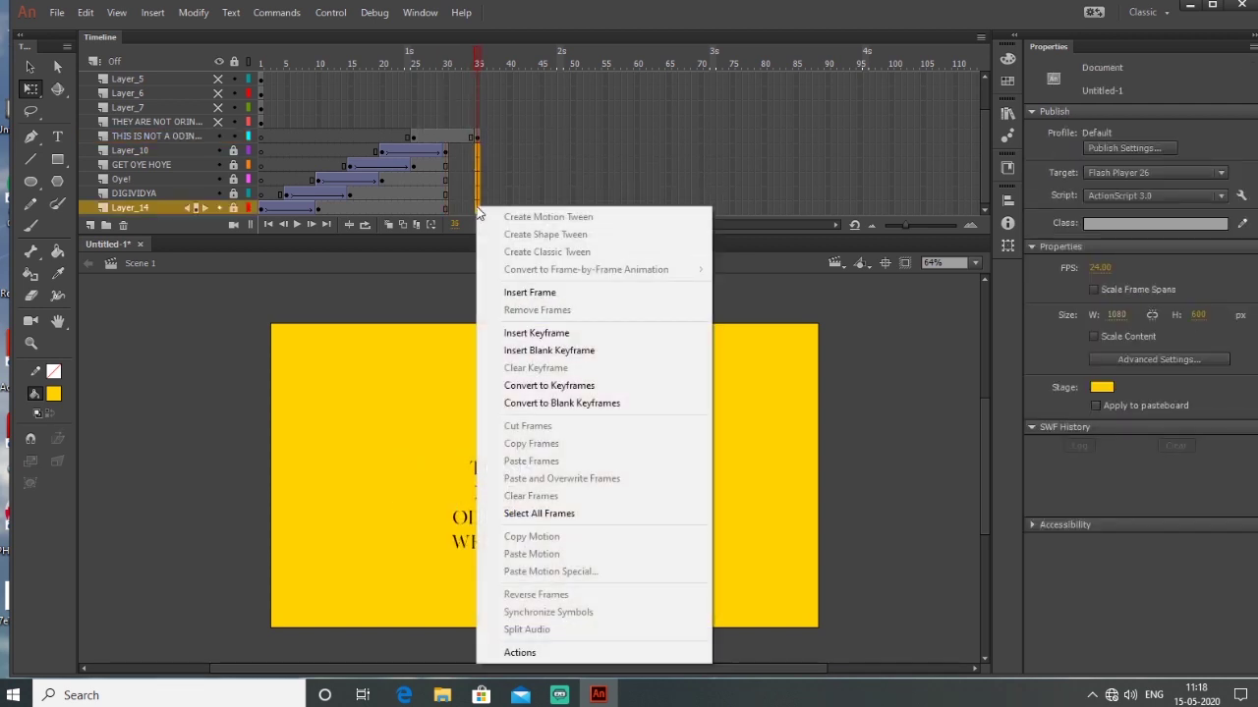
{"action": "left_click", "coordinate": [527, 292]}
Create a classic tween between frames 25 and 35 on the THIS IS NOT A ODINARI WEBSITE layer
{"action": "left_click", "coordinate": [447, 136]}
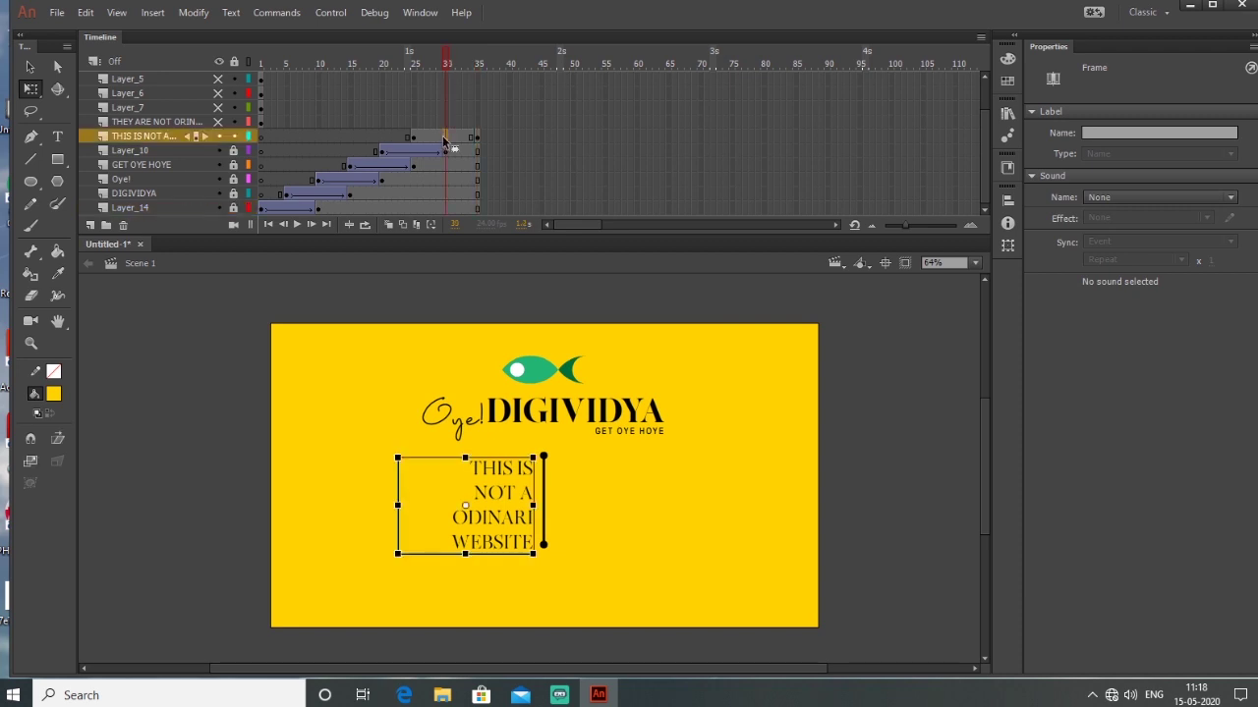
{"action": "right_click", "coordinate": [444, 137]}
{"action": "left_click", "coordinate": [489, 184]}
At frame 25, shift the THIS IS NOT A ODINARI WEBSITE text left to about X 230 and set its alpha to 0%
{"action": "left_click", "coordinate": [418, 139]}
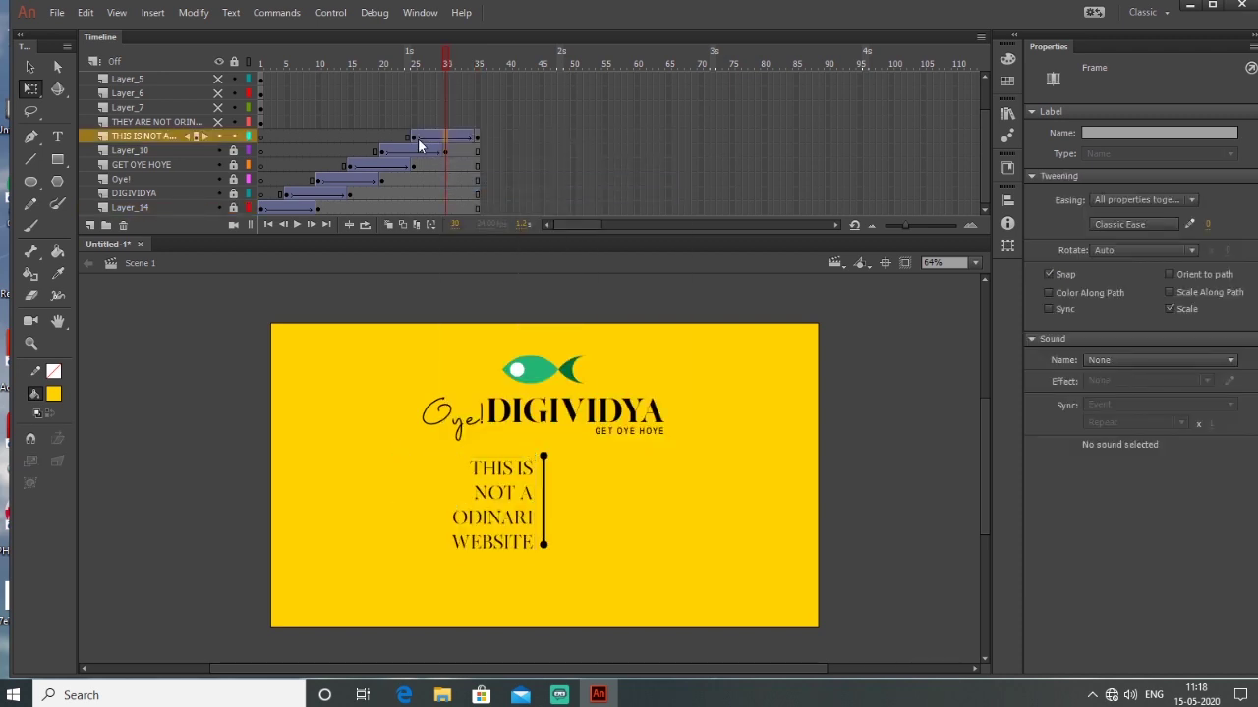
{"action": "left_click", "coordinate": [504, 514]}
{"action": "left_click_drag", "start_coordinate": [519, 520], "coordinate": [432, 508]}
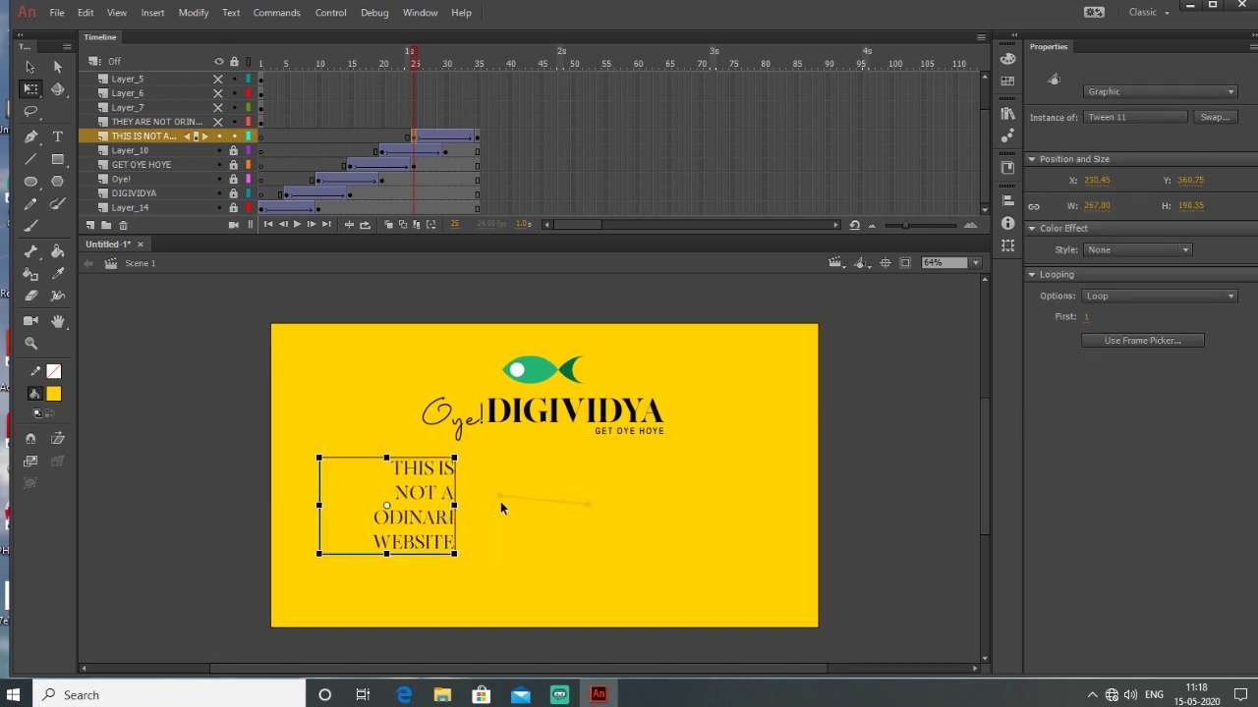
{"action": "left_click", "coordinate": [1134, 250]}
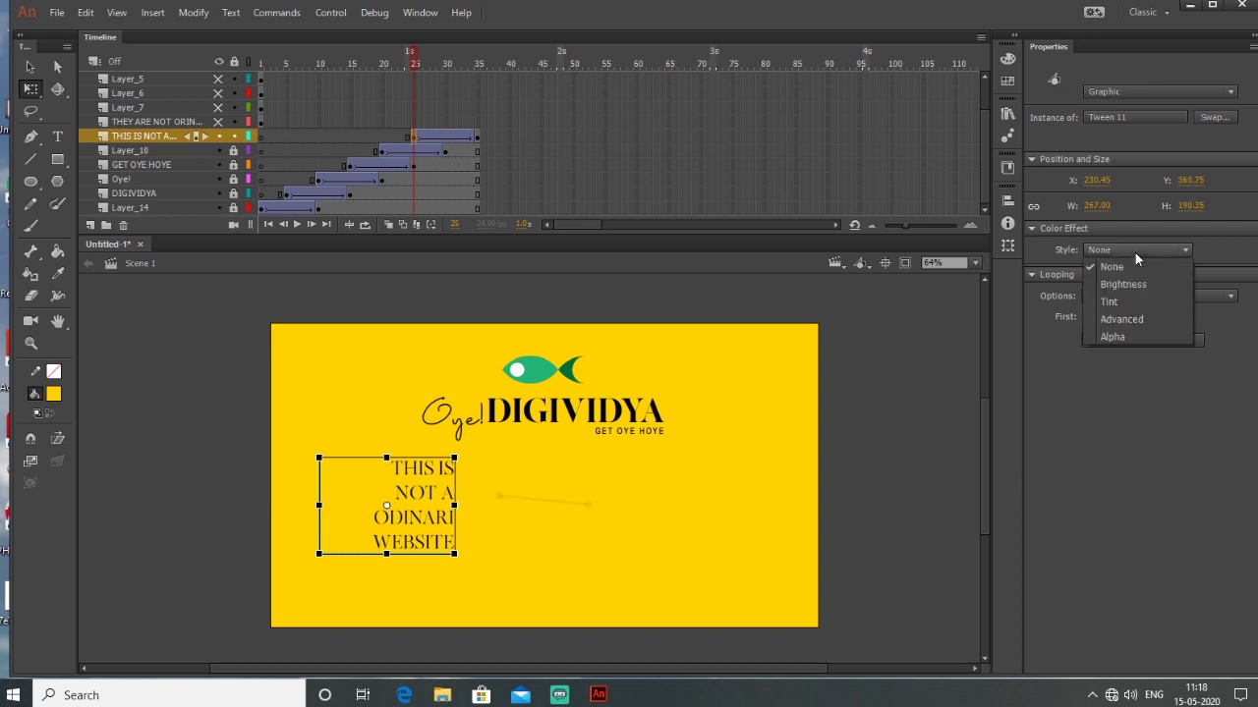
{"action": "left_click", "coordinate": [1130, 335]}
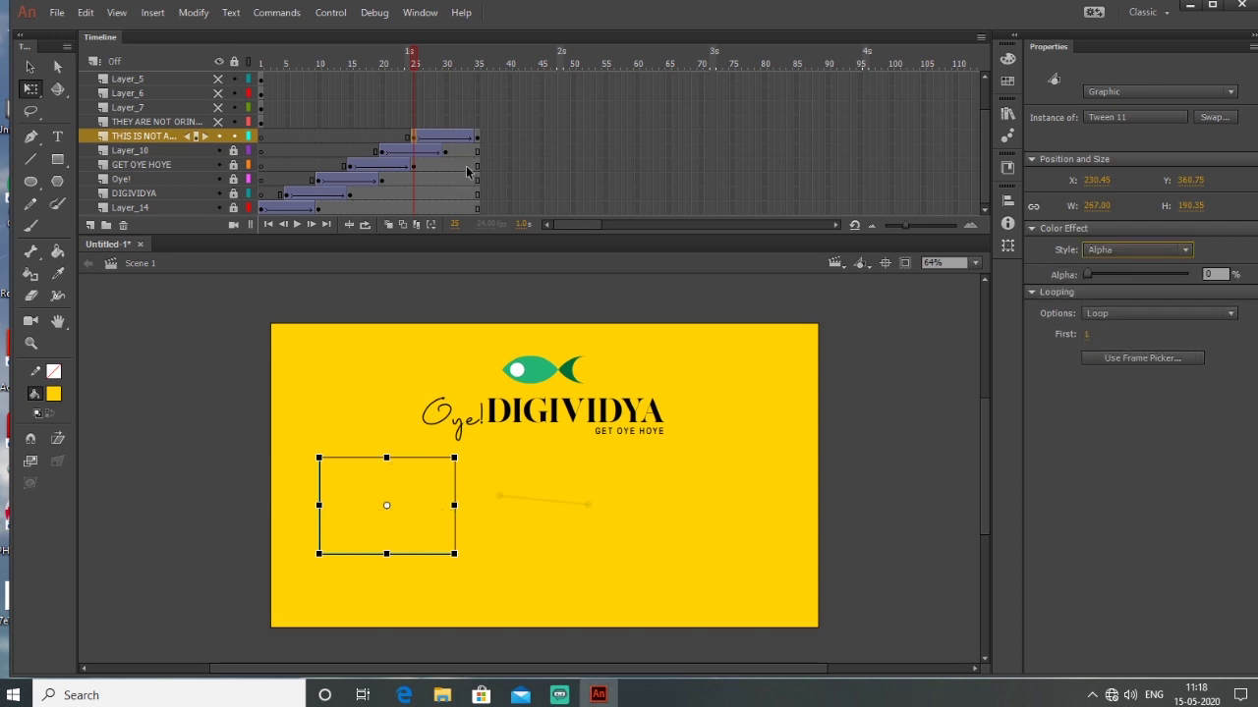
Give the THIS IS NOT A ODINARI WEBSITE tween Quart Ease In easing and lock its layer after a playback check
{"action": "left_click", "coordinate": [440, 138]}
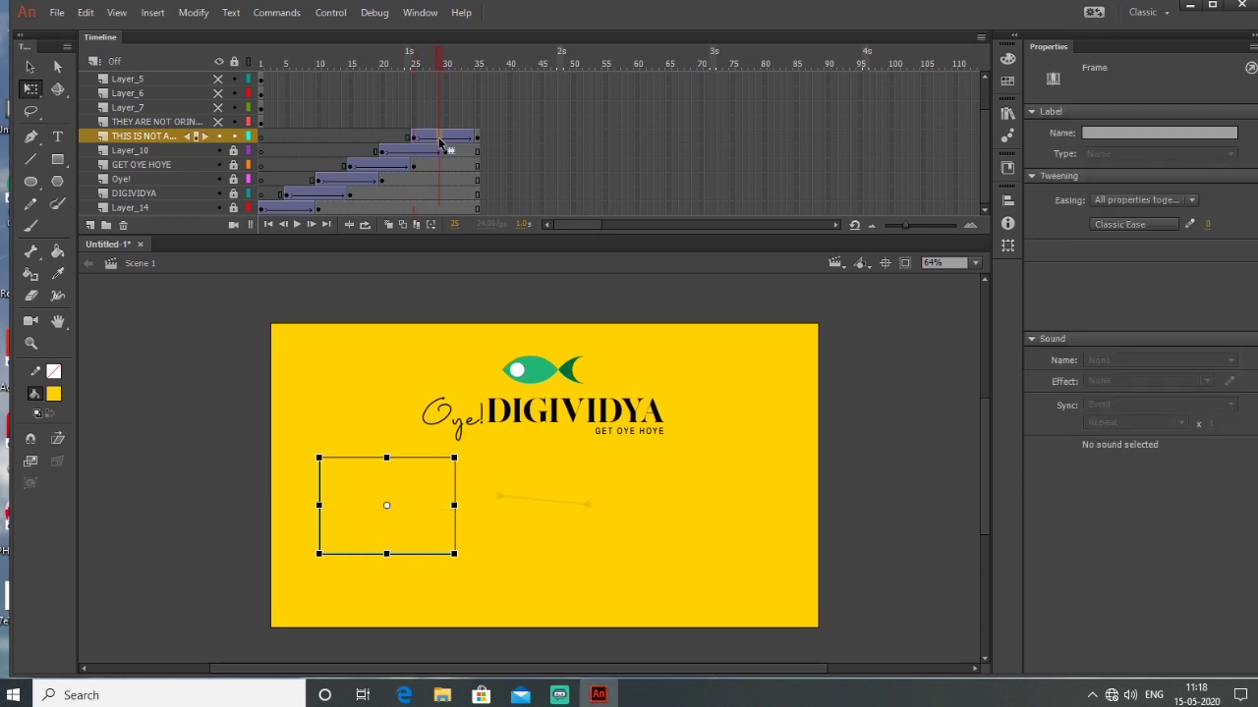
{"action": "left_click", "coordinate": [1151, 226]}
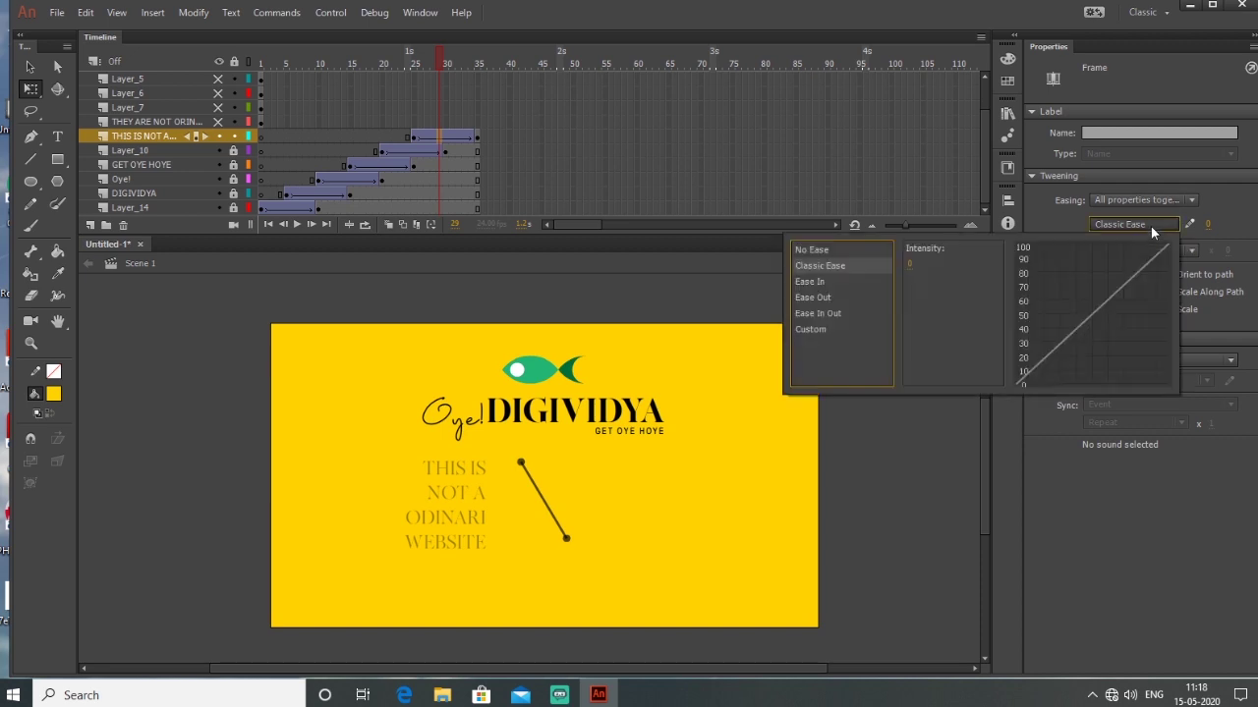
{"action": "left_click", "coordinate": [826, 281]}
{"action": "double_click", "coordinate": [932, 282]}
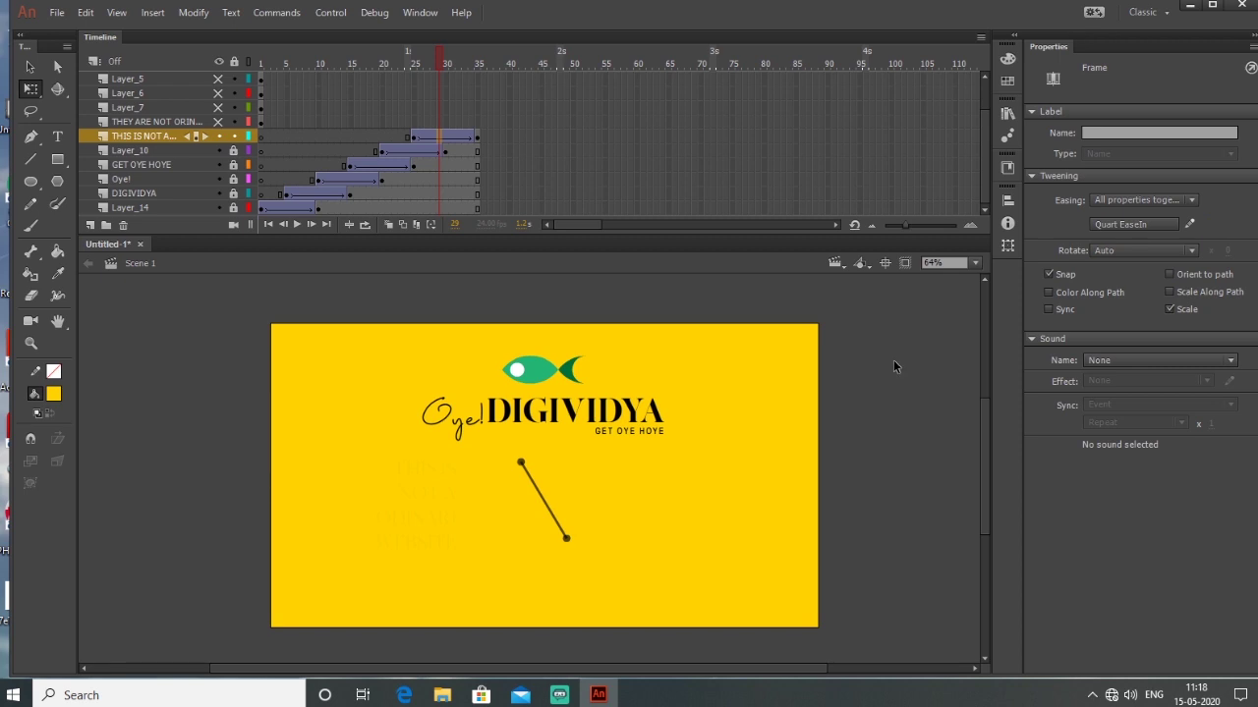
{"action": "key", "text": "Return"}
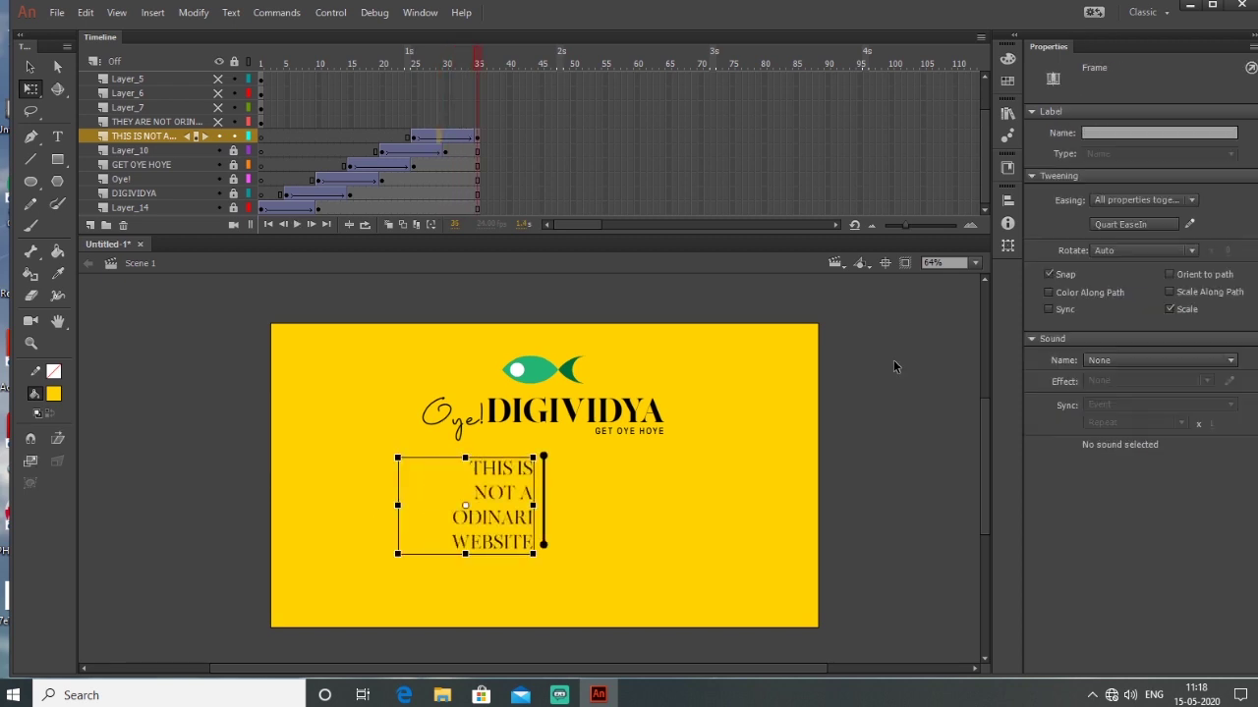
{"action": "left_click", "coordinate": [233, 136]}
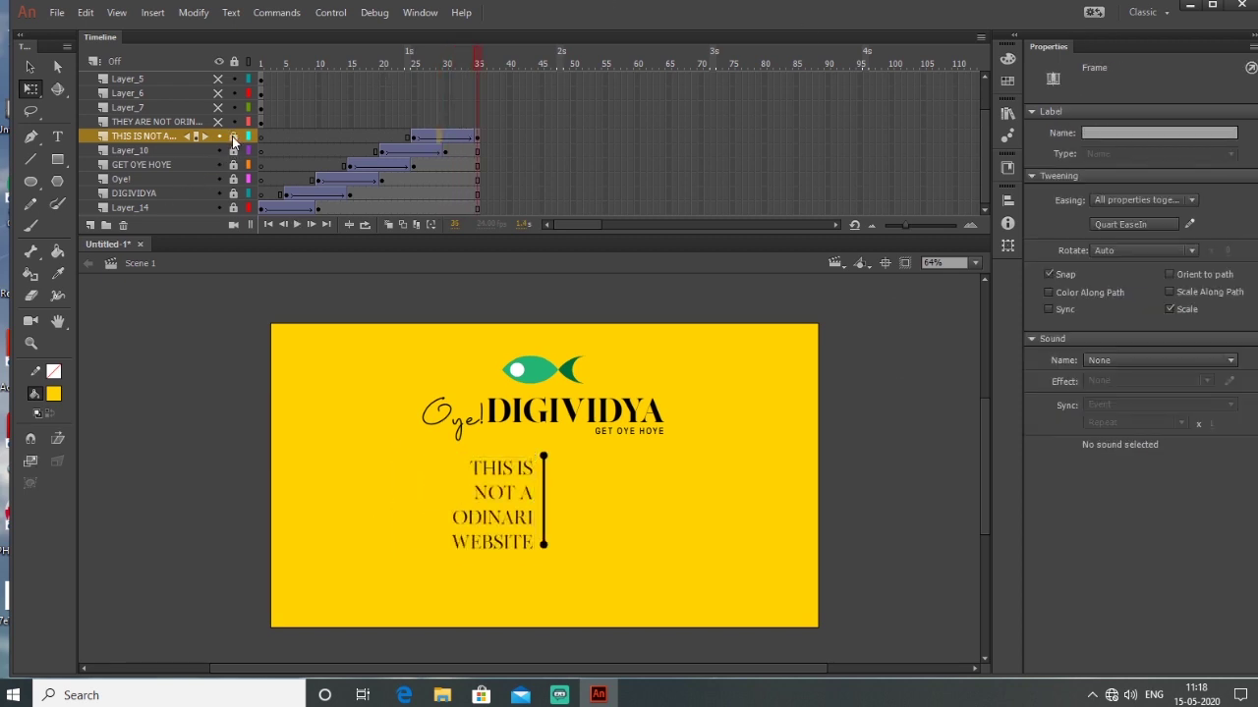
Move the first keyframe of the THEY ARE NOT ORINADY PEOPLE layer to frame 30 and insert another keyframe at frame 40
{"action": "left_click", "coordinate": [172, 123]}
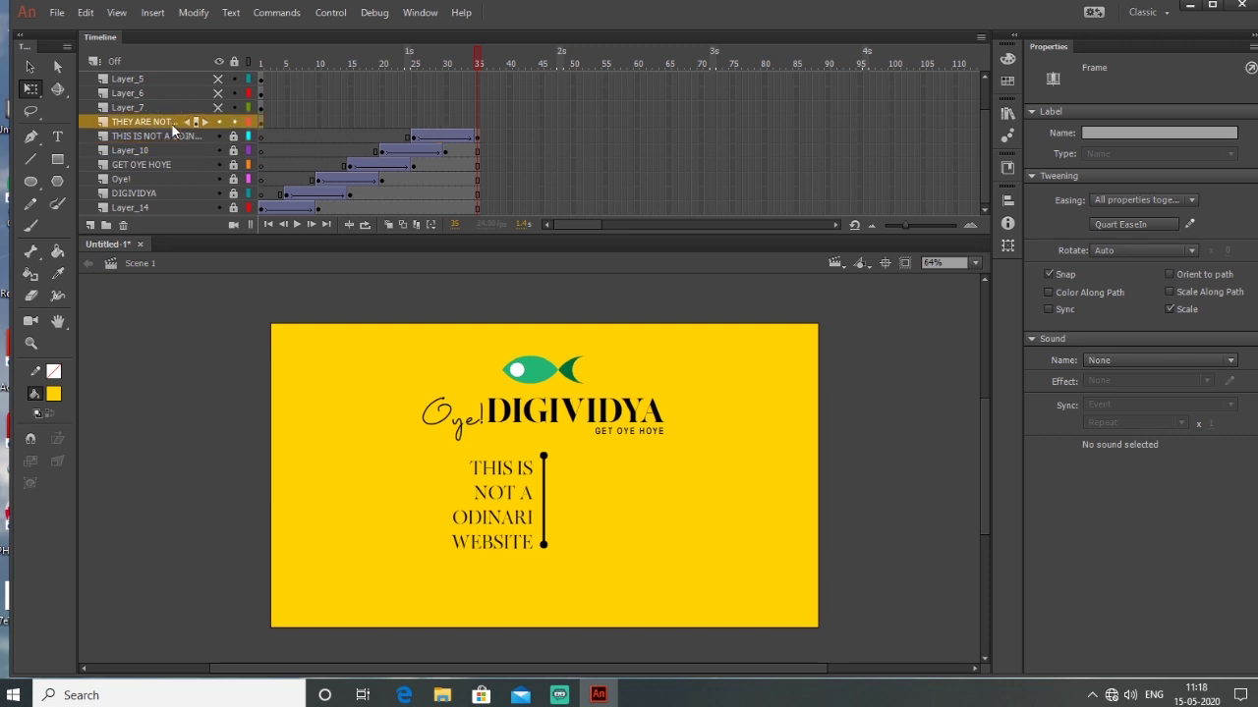
{"action": "left_click", "coordinate": [261, 122]}
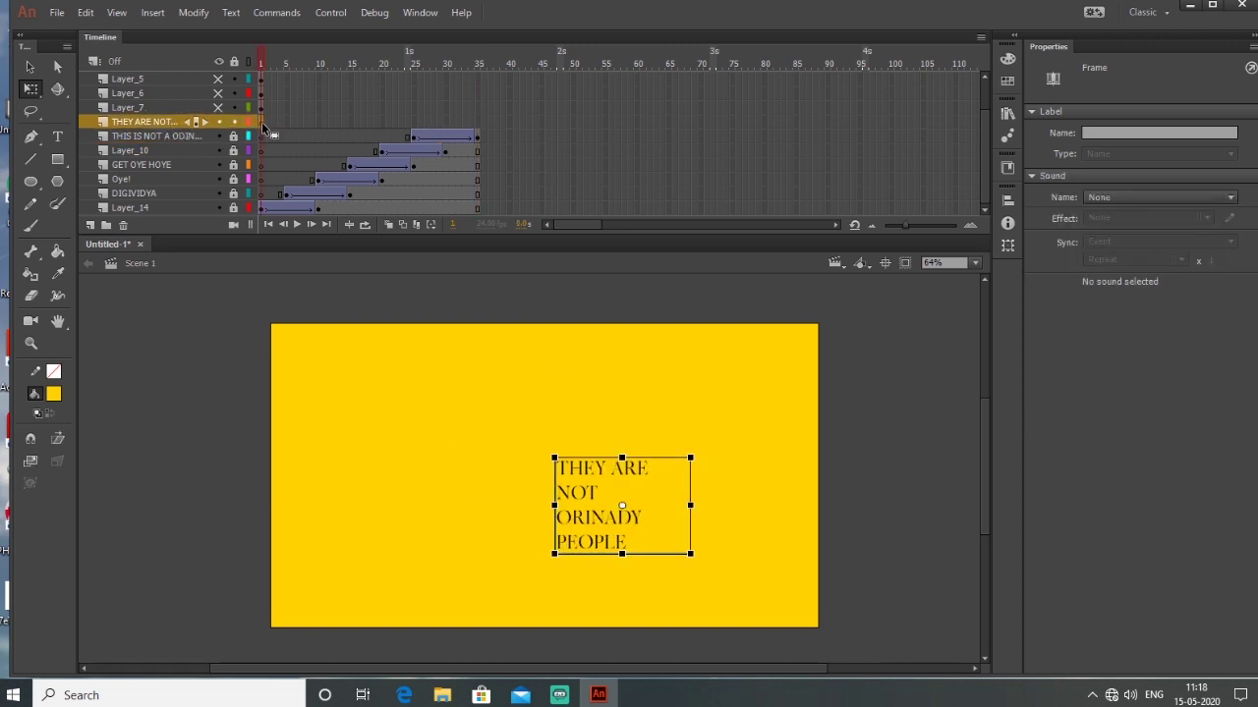
{"action": "left_click_drag", "start_coordinate": [261, 121], "coordinate": [443, 126]}
{"action": "left_click", "coordinate": [513, 125]}
{"action": "left_click", "coordinate": [510, 125]}
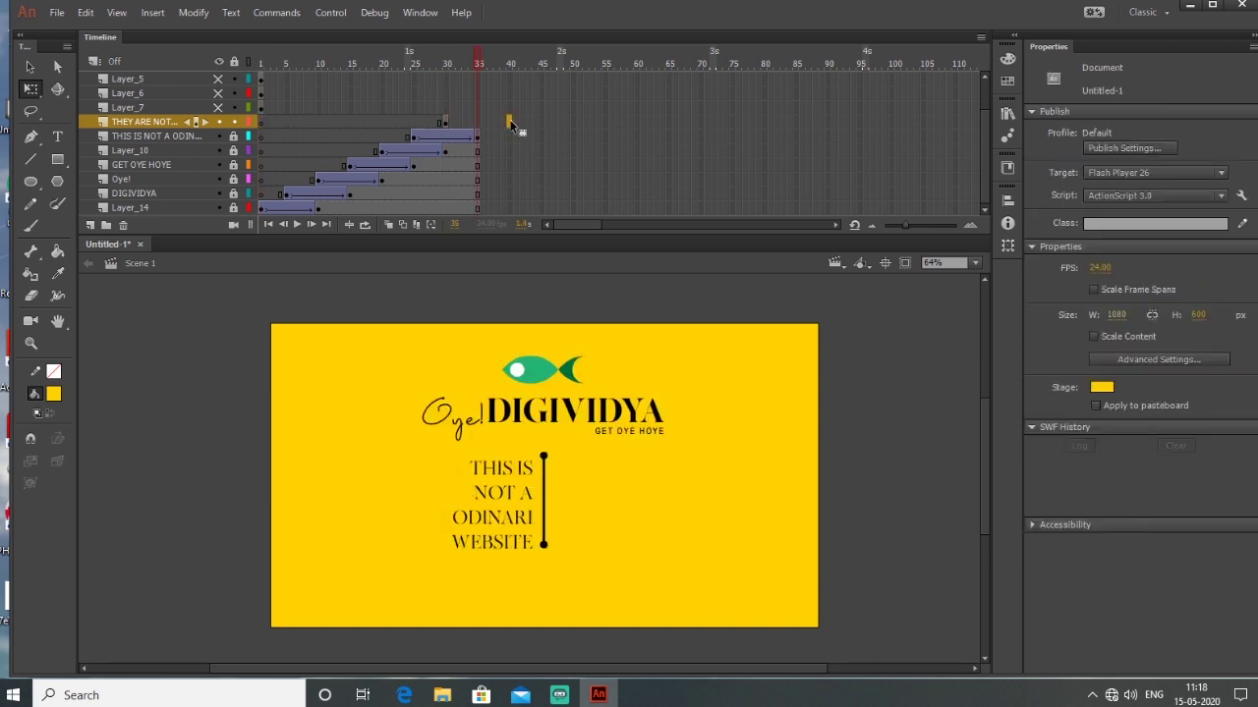
{"action": "right_click", "coordinate": [511, 125]}
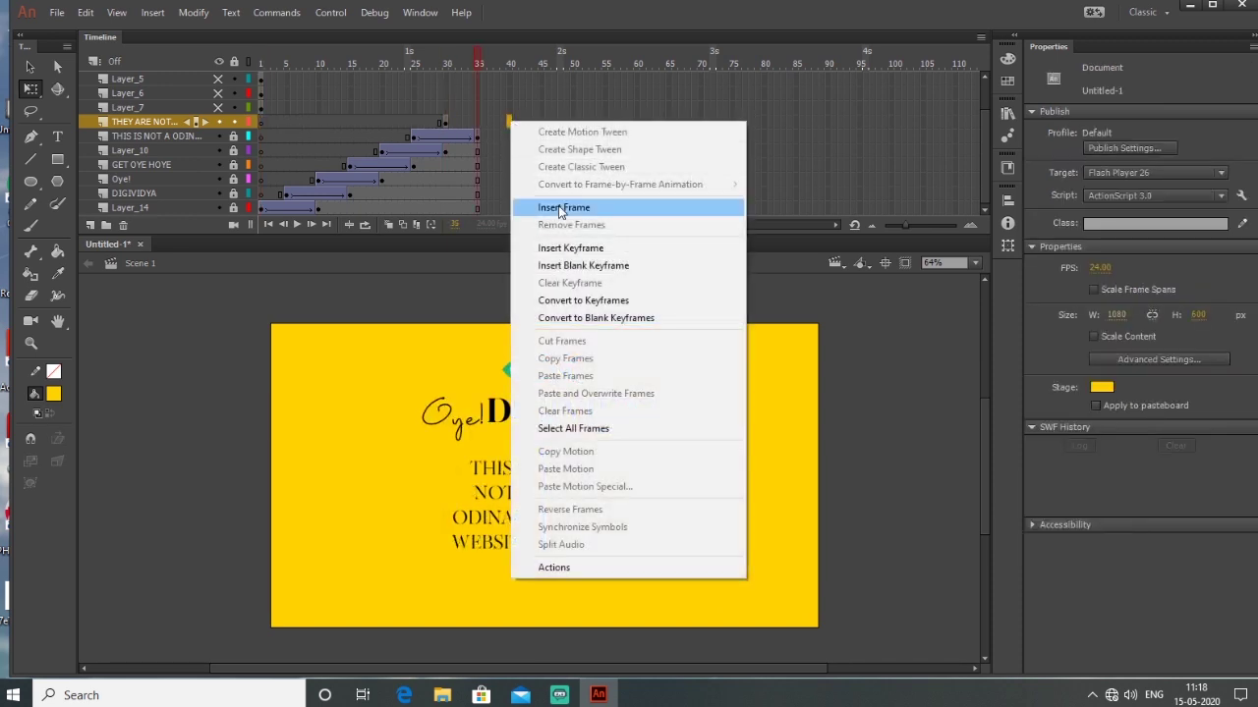
{"action": "left_click", "coordinate": [562, 247]}
Extend all the layers below to frame 40 and create a classic tween between frames 30 and 40 on THEY ARE NOT ORINADY PEOPLE
{"action": "left_click_drag", "start_coordinate": [511, 135], "coordinate": [511, 211]}
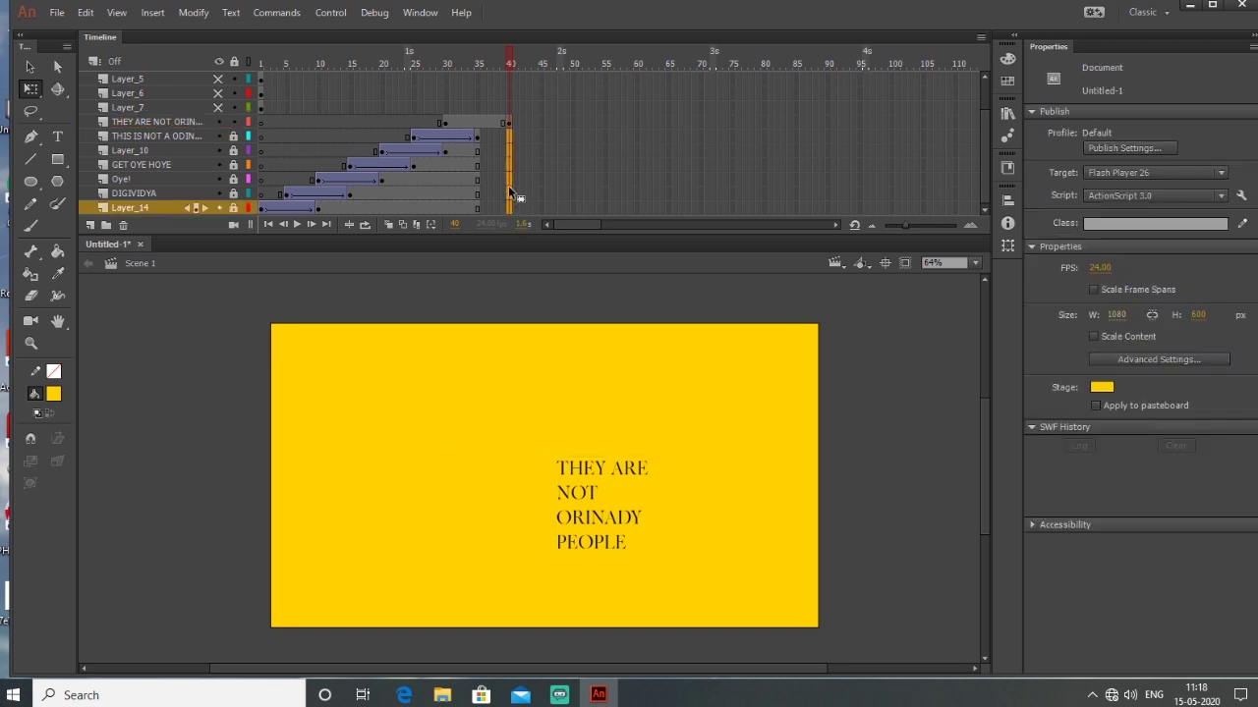
{"action": "right_click", "coordinate": [508, 186]}
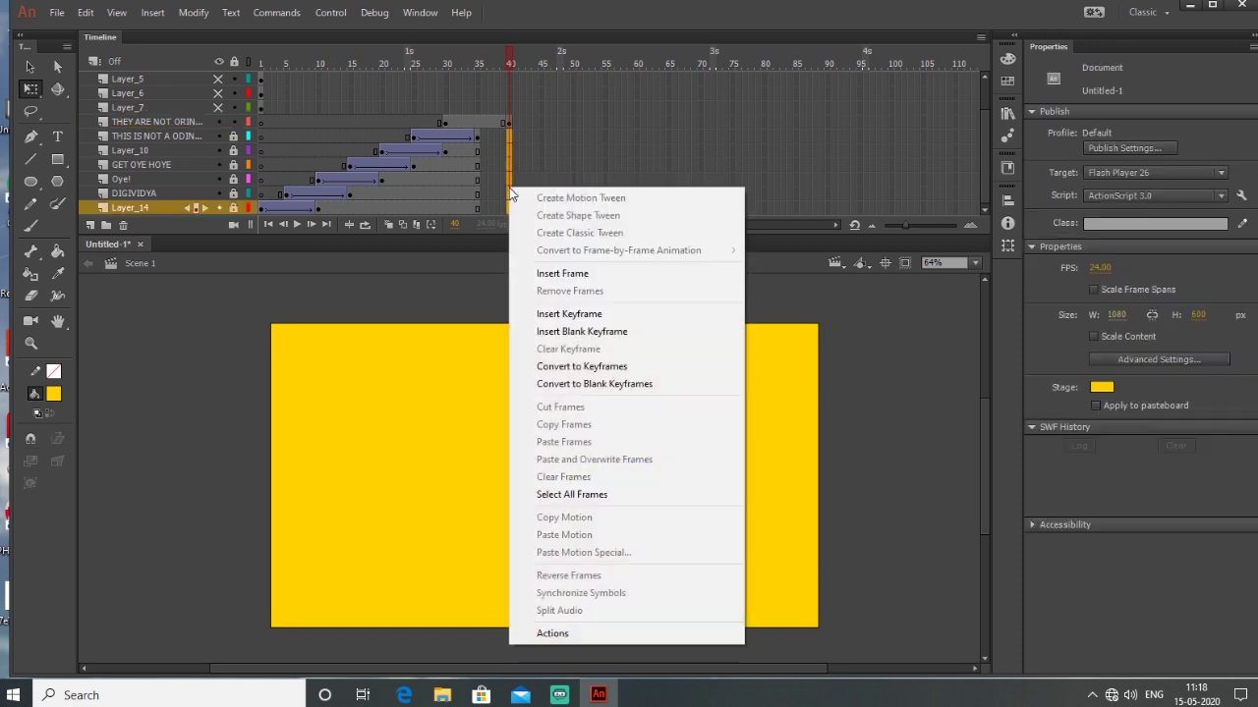
{"action": "left_click", "coordinate": [570, 274]}
{"action": "right_click", "coordinate": [472, 125]}
{"action": "left_click", "coordinate": [568, 169]}
At frame 30, shift the THEY ARE NOT ORINADY PEOPLE text right to about X 828 and set its alpha to 0%
{"action": "left_click", "coordinate": [447, 121]}
{"action": "left_click_drag", "start_coordinate": [585, 519], "coordinate": [651, 519]}
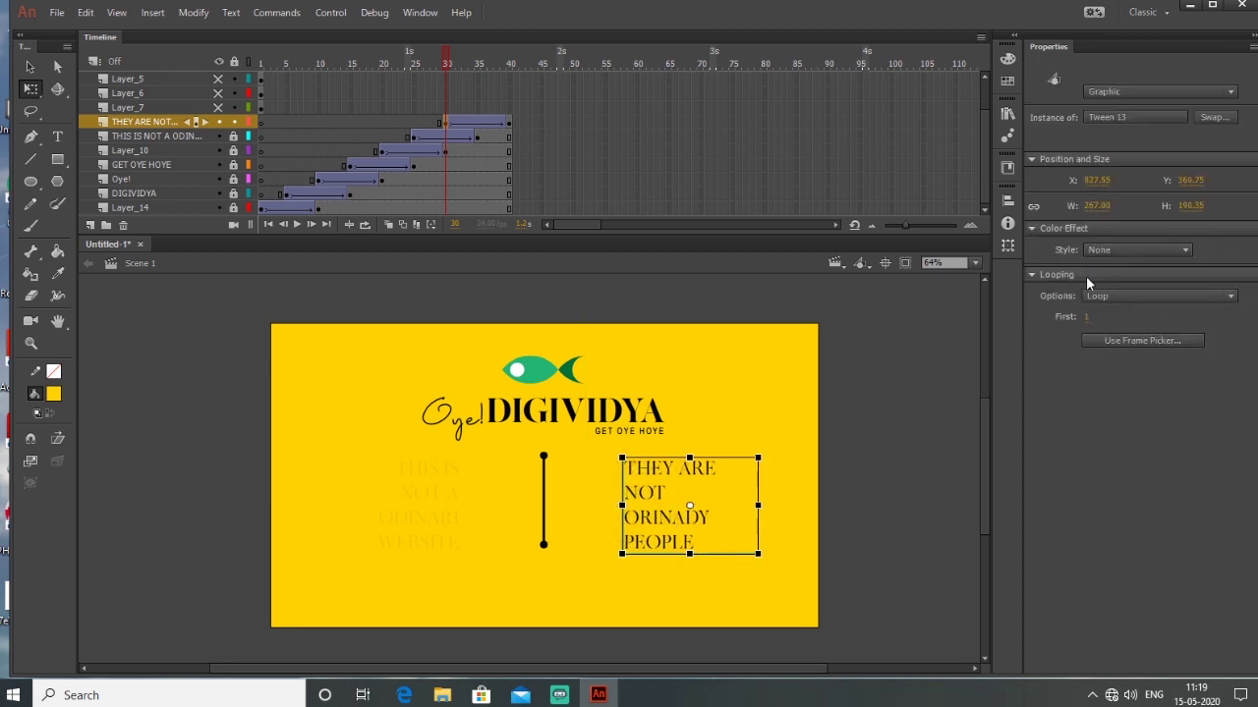
{"action": "left_click", "coordinate": [1108, 247]}
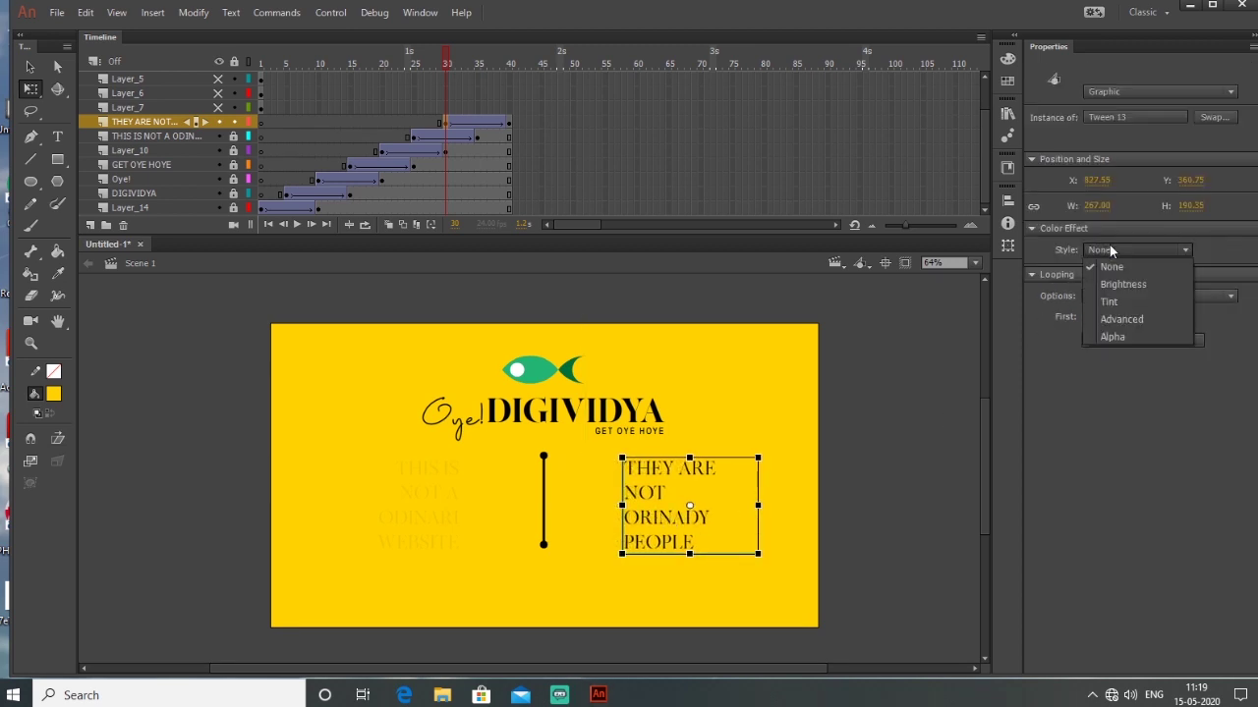
{"action": "left_click", "coordinate": [1121, 338]}
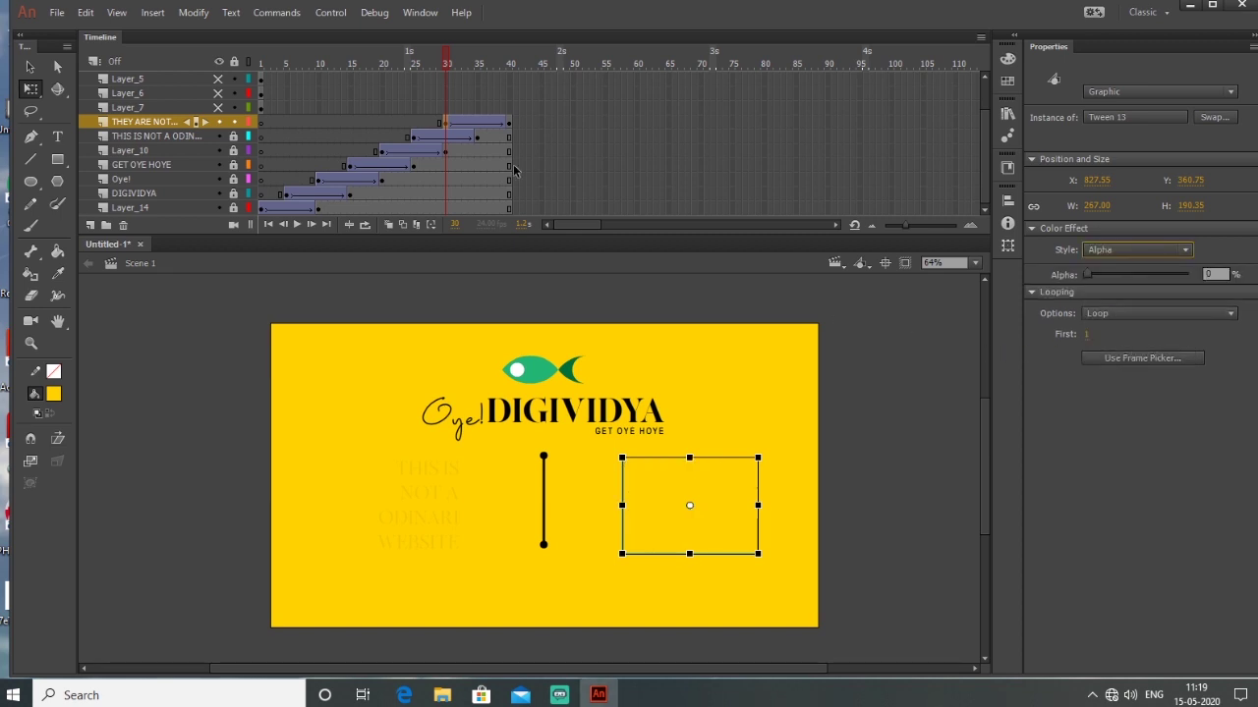
Set the THEY ARE NOT ORINADY PEOPLE tween's easing to Quart Ease In and play the animation
{"action": "left_click", "coordinate": [479, 123]}
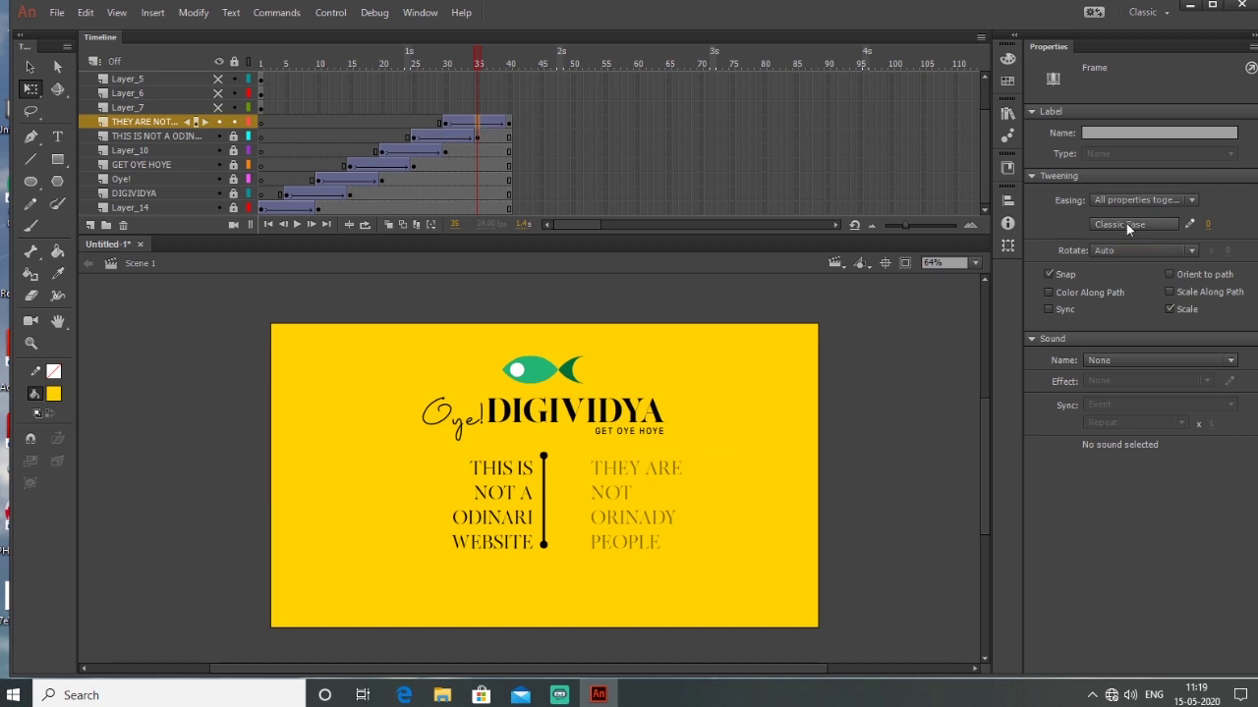
{"action": "left_click", "coordinate": [1126, 223]}
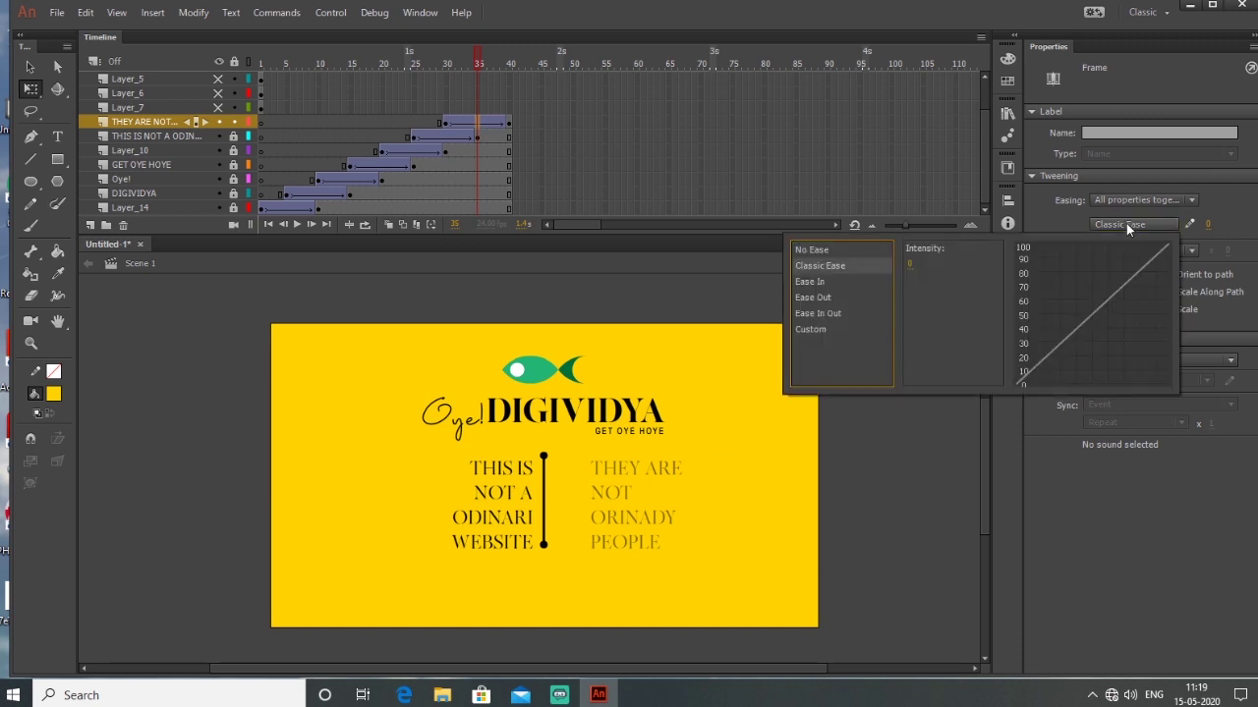
{"action": "left_click", "coordinate": [819, 283]}
{"action": "double_click", "coordinate": [926, 283]}
{"action": "key", "text": "Return"}
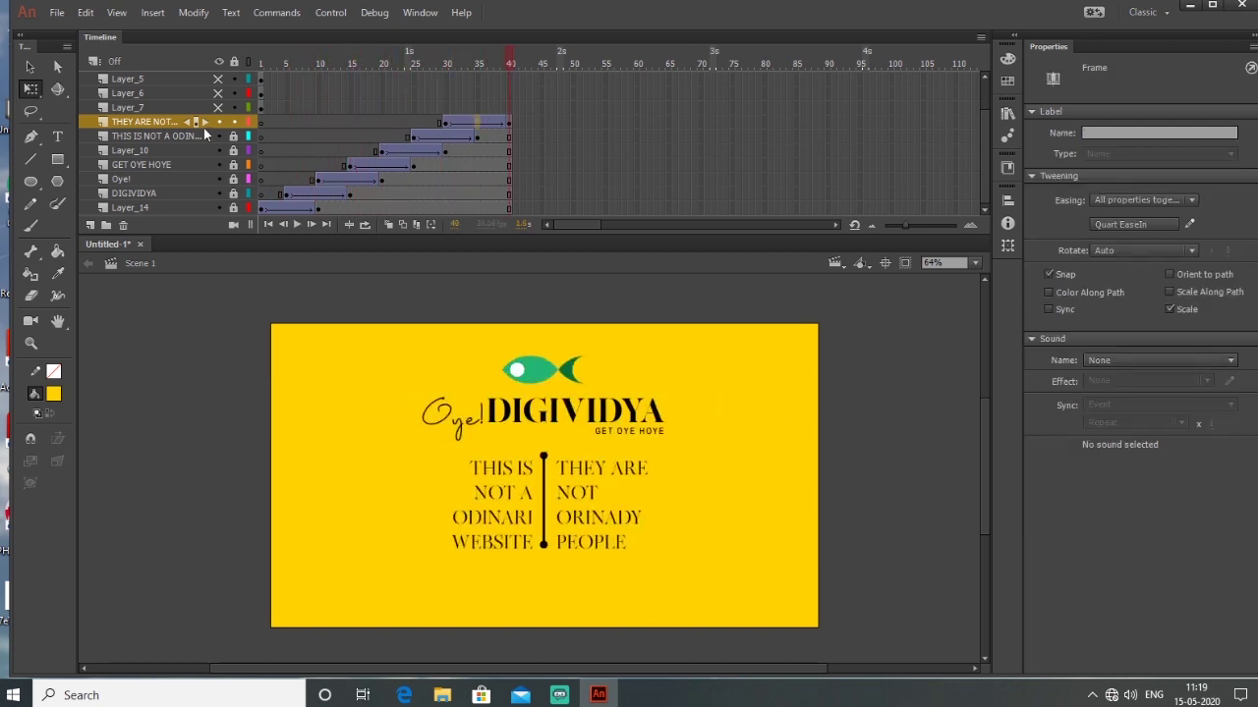
Lock the THEY ARE NOT ORINADY PEOPLE layer, show Layer_7, move its first keyframe to frame 35 and insert a keyframe at frame 45
{"action": "left_click", "coordinate": [234, 122]}
{"action": "left_click", "coordinate": [218, 107]}
{"action": "left_click", "coordinate": [261, 108]}
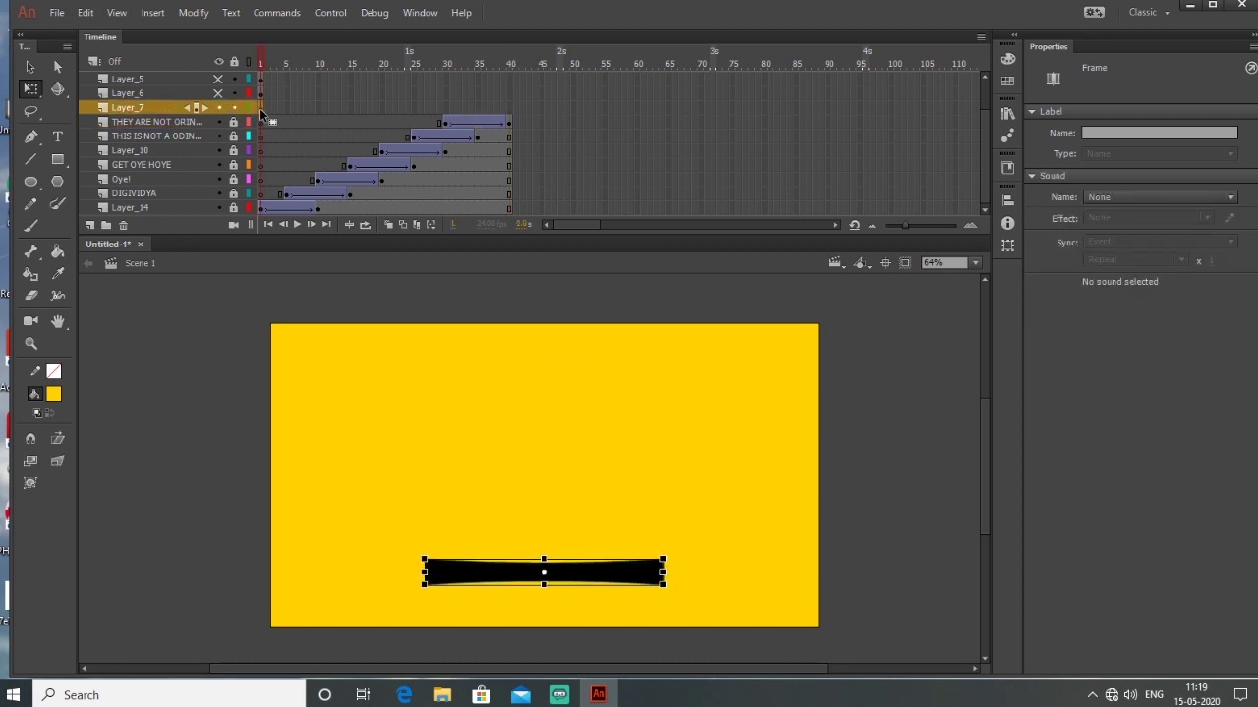
{"action": "left_click_drag", "start_coordinate": [261, 107], "coordinate": [478, 108]}
{"action": "left_click", "coordinate": [541, 108]}
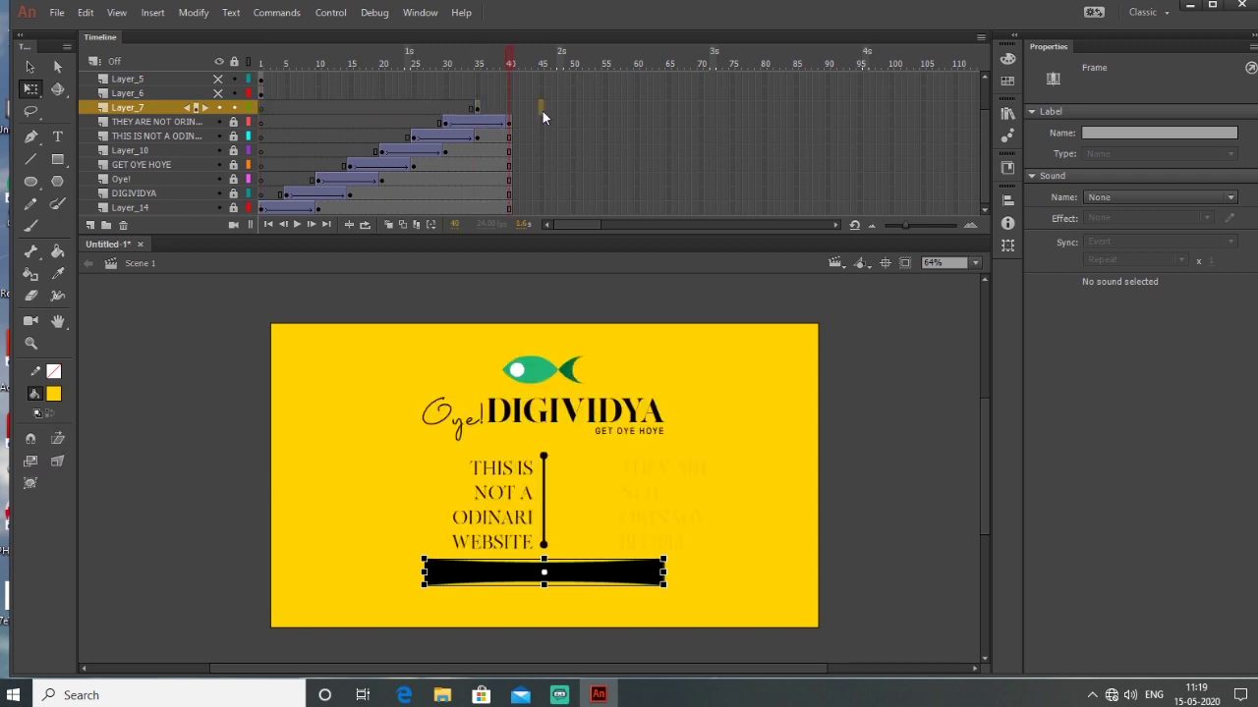
{"action": "right_click", "coordinate": [542, 106]}
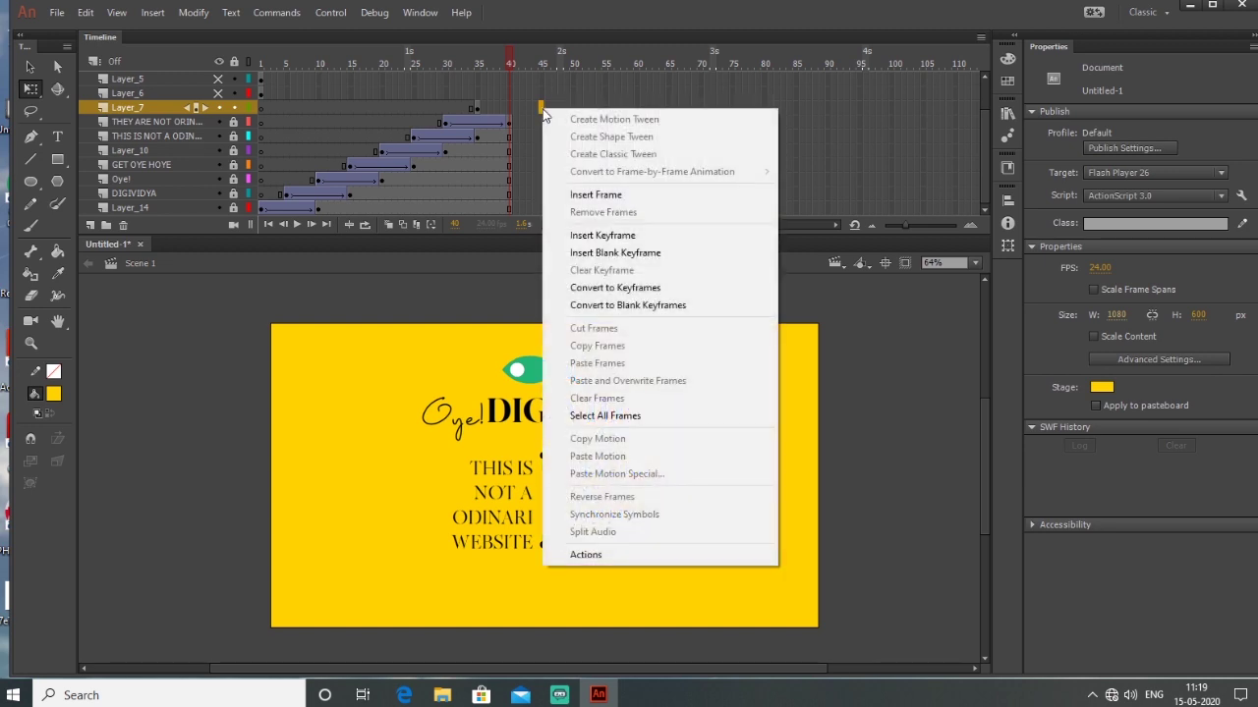
{"action": "left_click", "coordinate": [629, 241]}
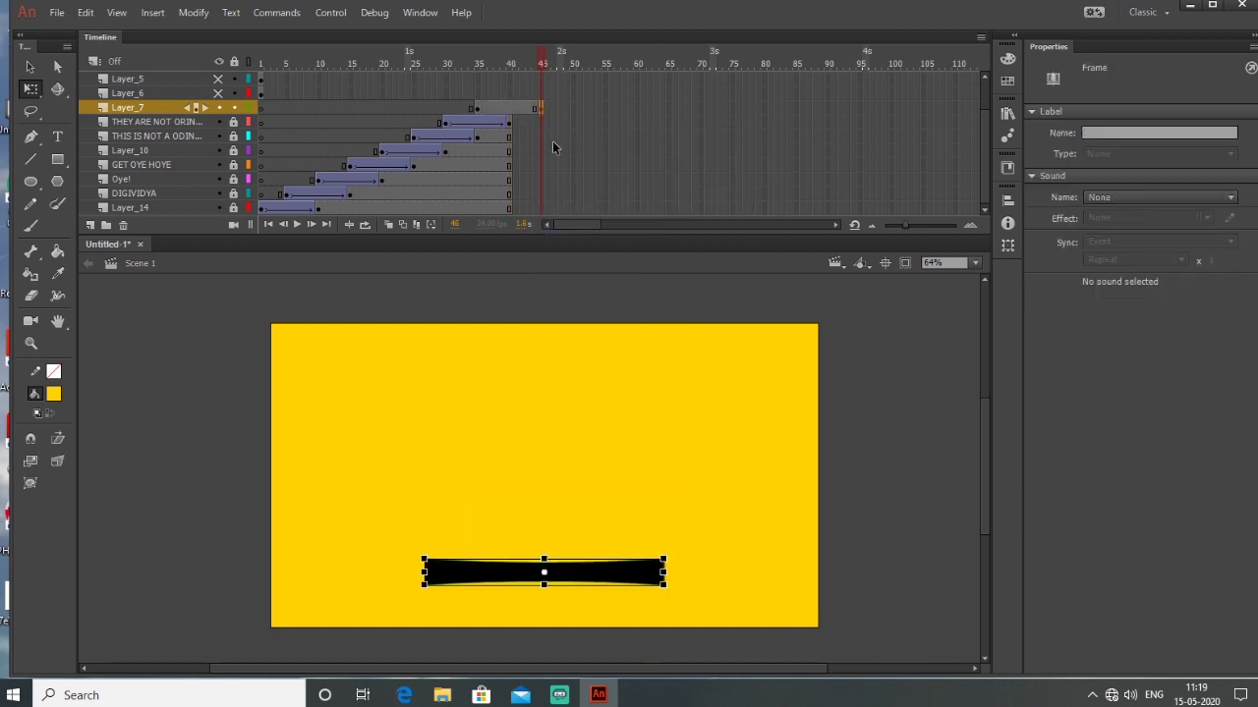
Extend all the layers below Layer_7 to frame 45 and create a classic tween between its keyframes at frames 35 and 45
{"action": "left_click_drag", "start_coordinate": [543, 128], "coordinate": [547, 193]}
{"action": "left_click", "coordinate": [542, 208], "text": "shift"}
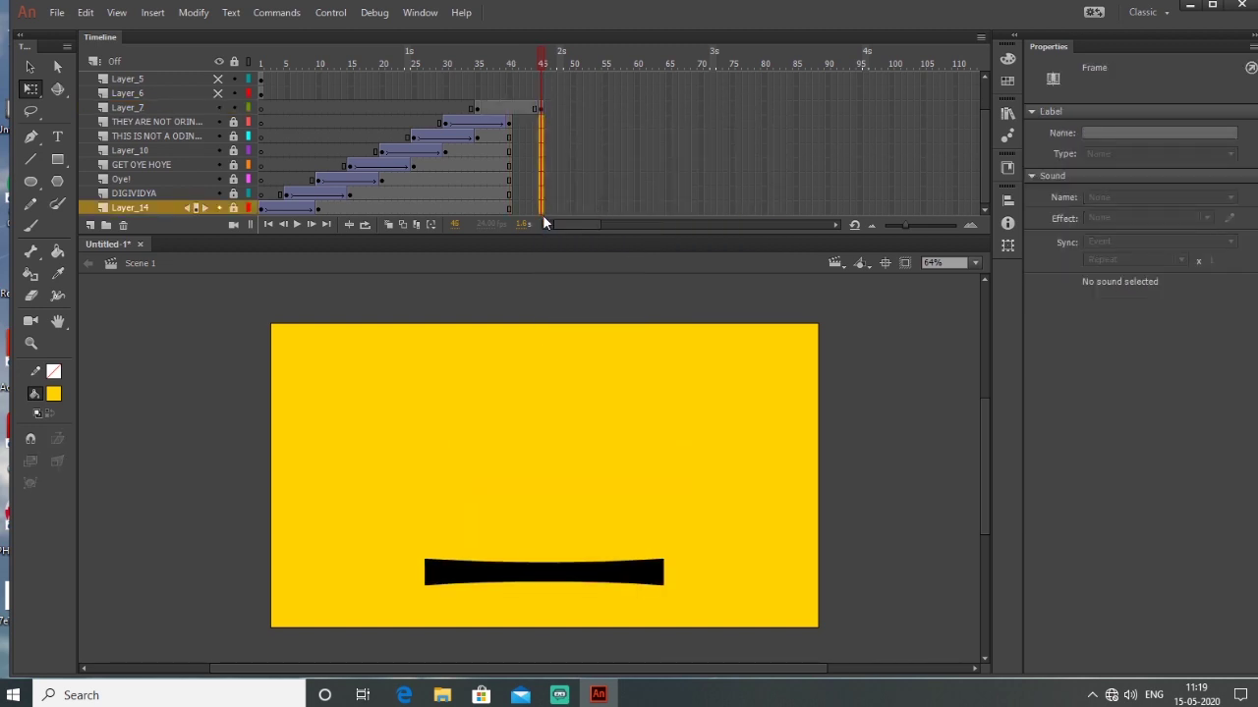
{"action": "right_click", "coordinate": [539, 192]}
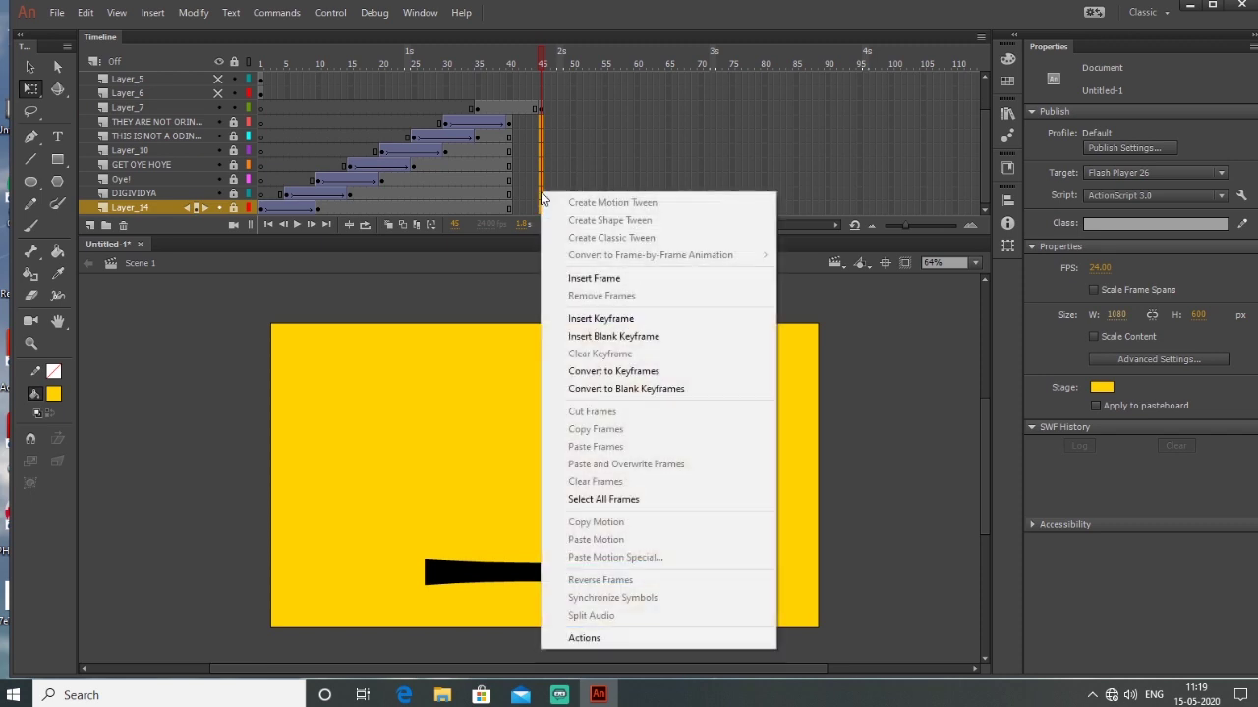
{"action": "left_click", "coordinate": [590, 278]}
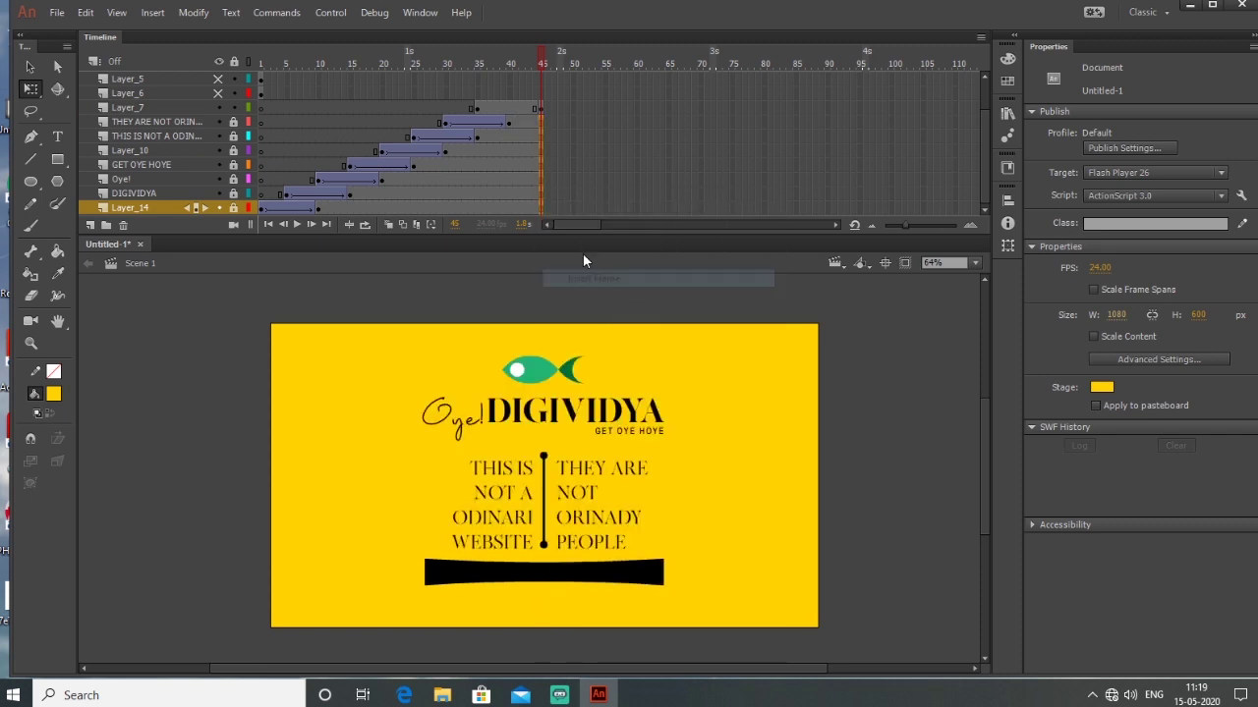
{"action": "left_click", "coordinate": [515, 108]}
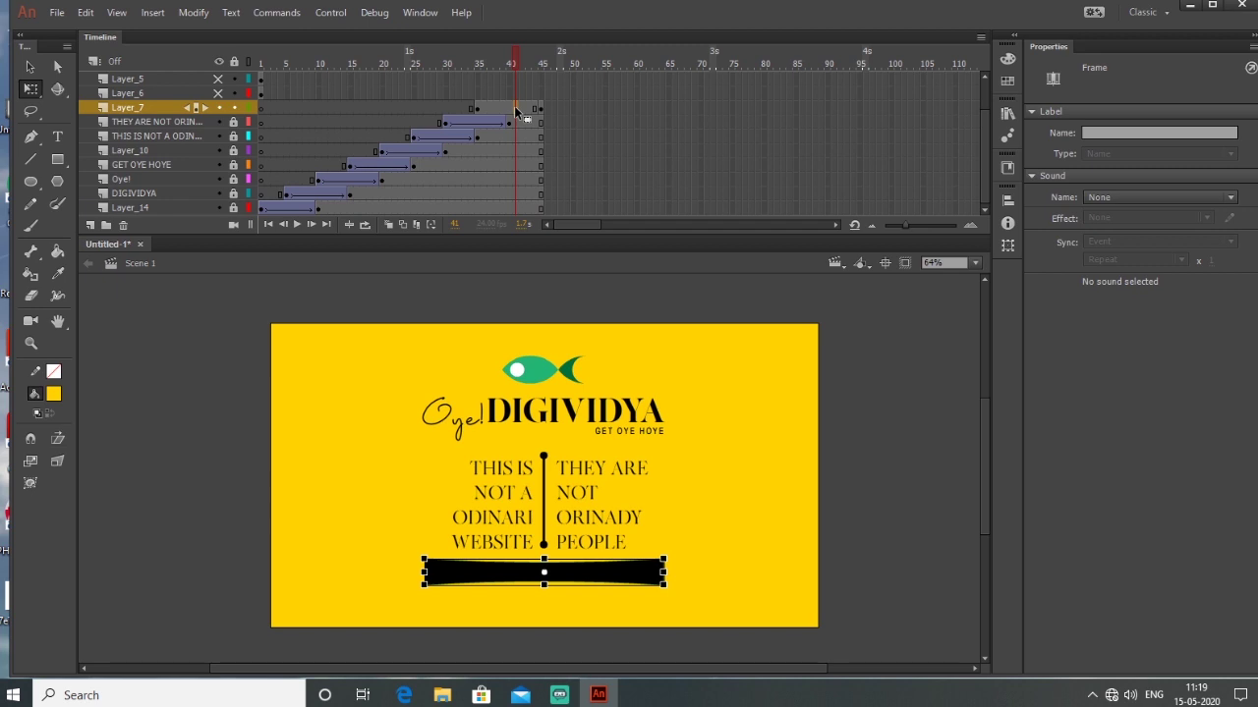
{"action": "right_click", "coordinate": [514, 106]}
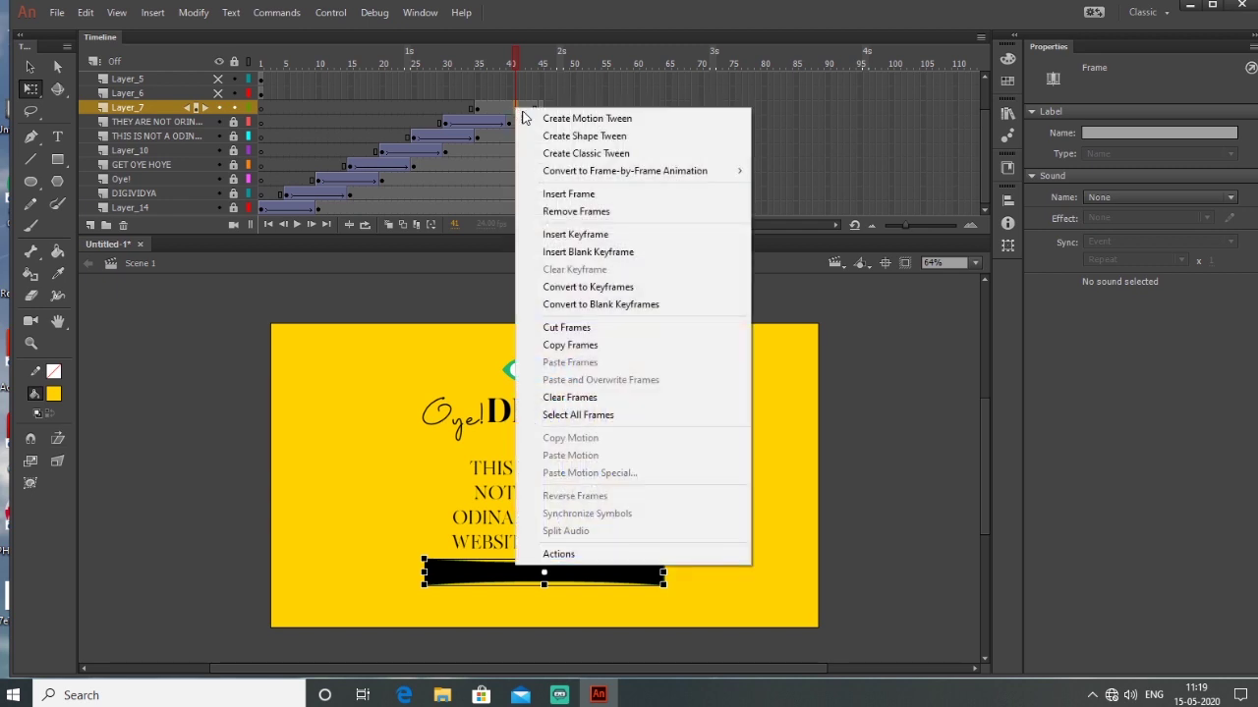
{"action": "left_click", "coordinate": [597, 155]}
At frame 35, scale the black banner up proportionally around its center to about 862 px wide and set its alpha to 0%
{"action": "left_click", "coordinate": [477, 110]}
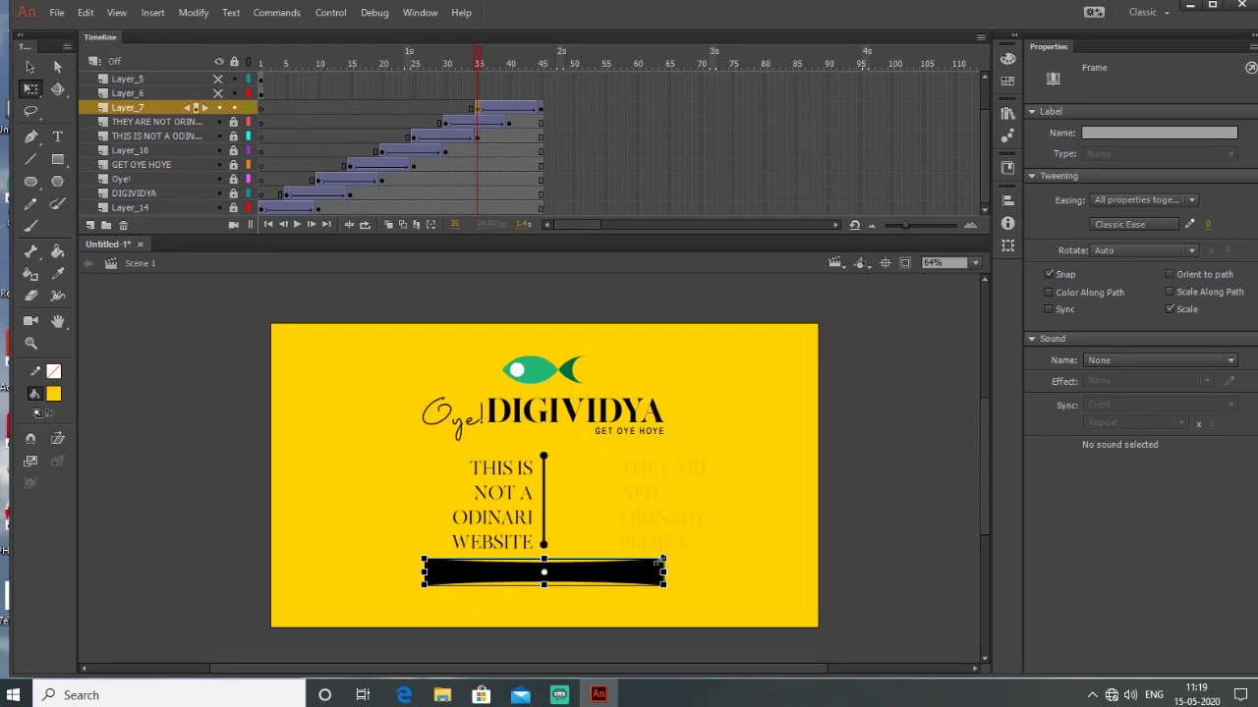
{"action": "left_click", "coordinate": [31, 89]}
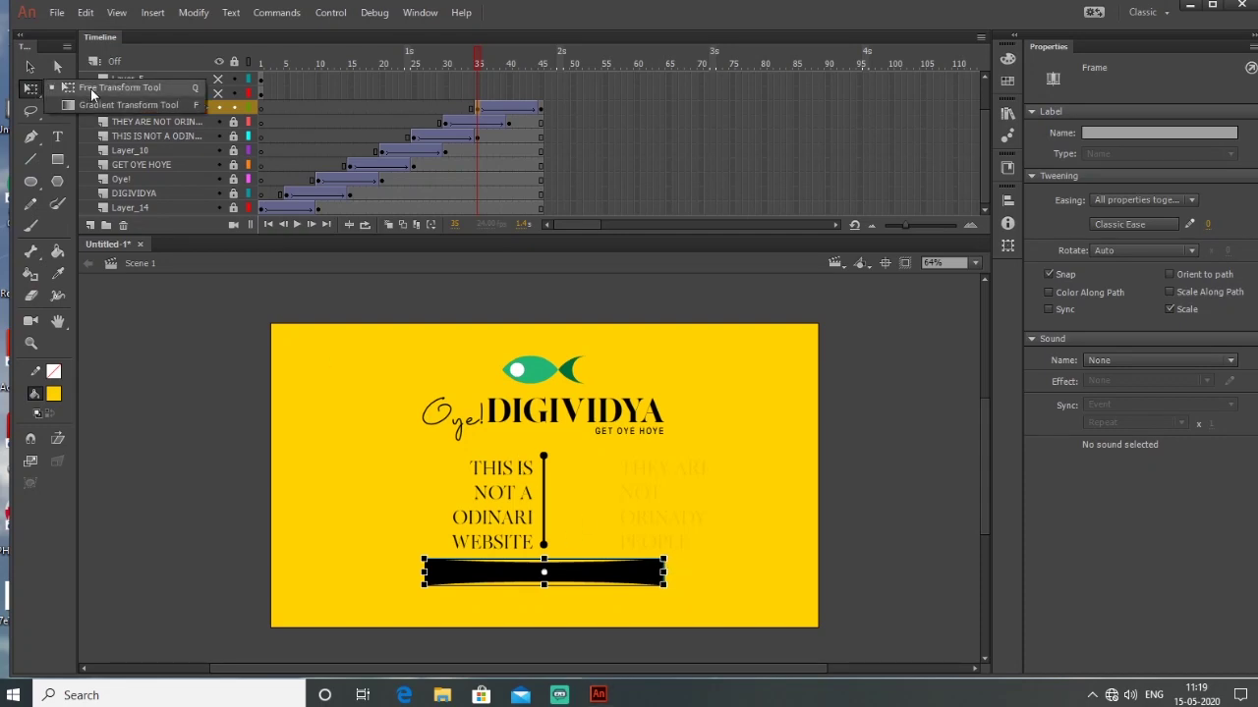
{"action": "left_click", "coordinate": [99, 88]}
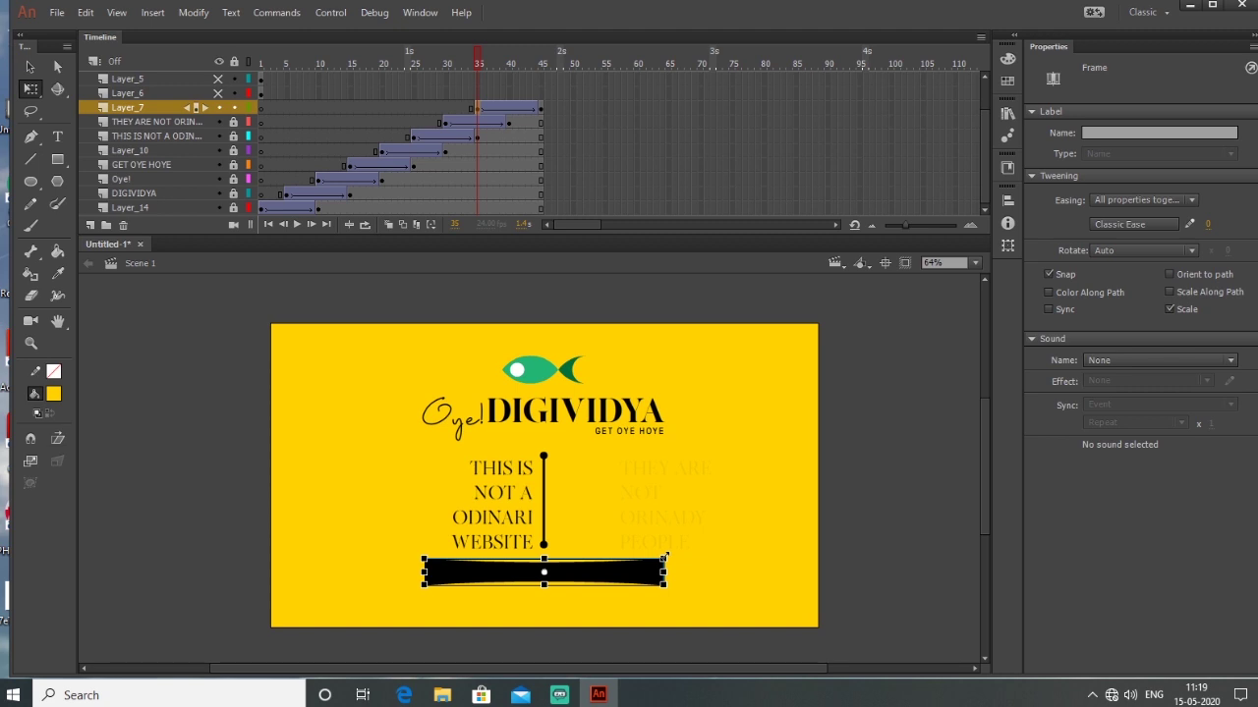
{"action": "left_click_drag", "start_coordinate": [674, 556], "coordinate": [763, 475]}
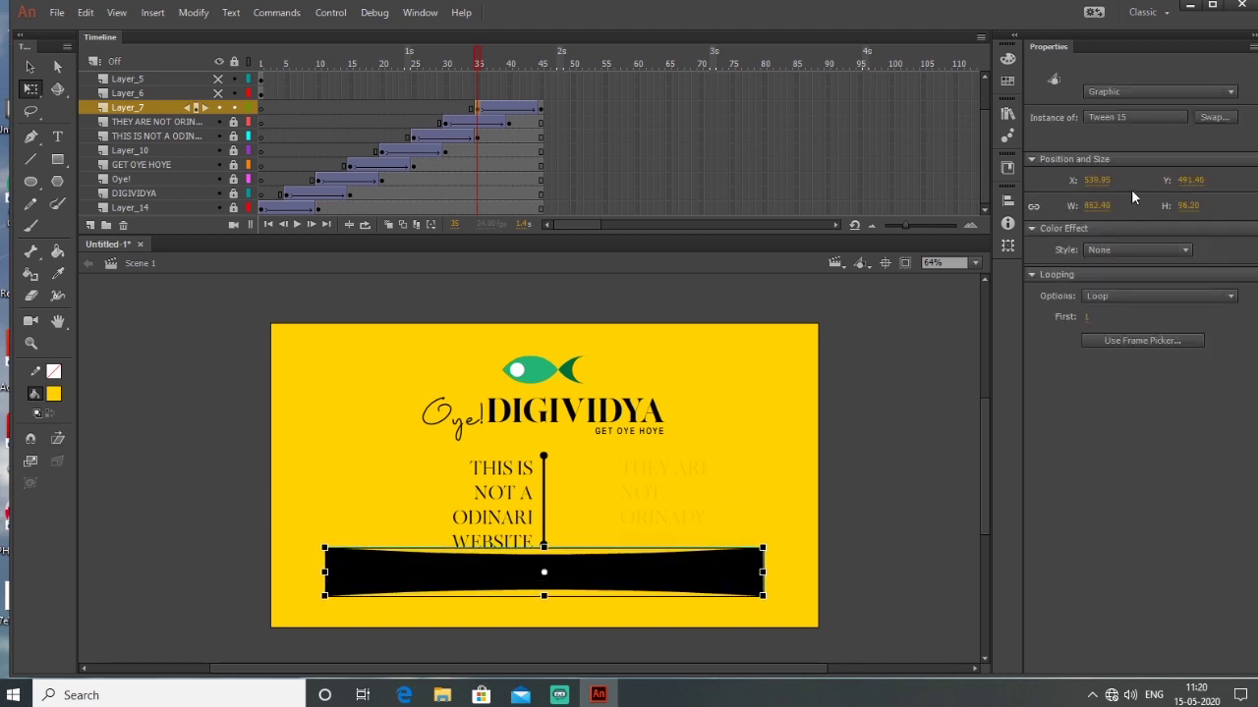
{"action": "left_click", "coordinate": [1108, 245]}
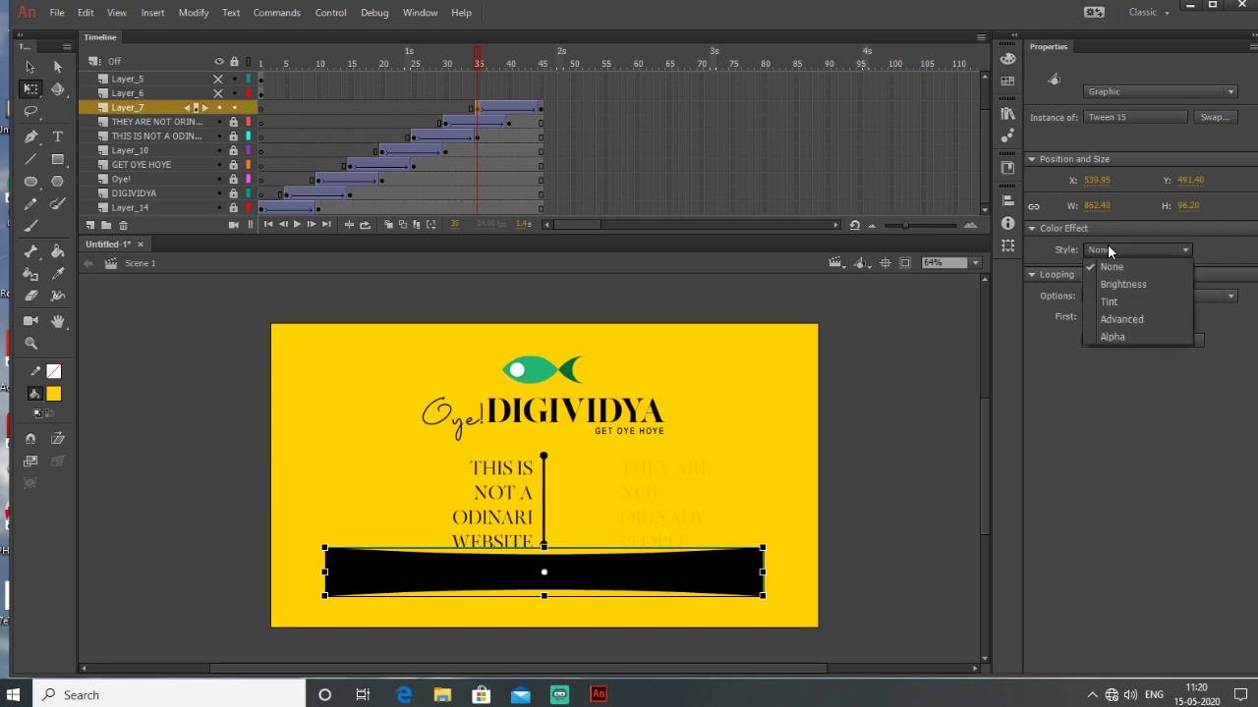
{"action": "left_click", "coordinate": [1118, 336]}
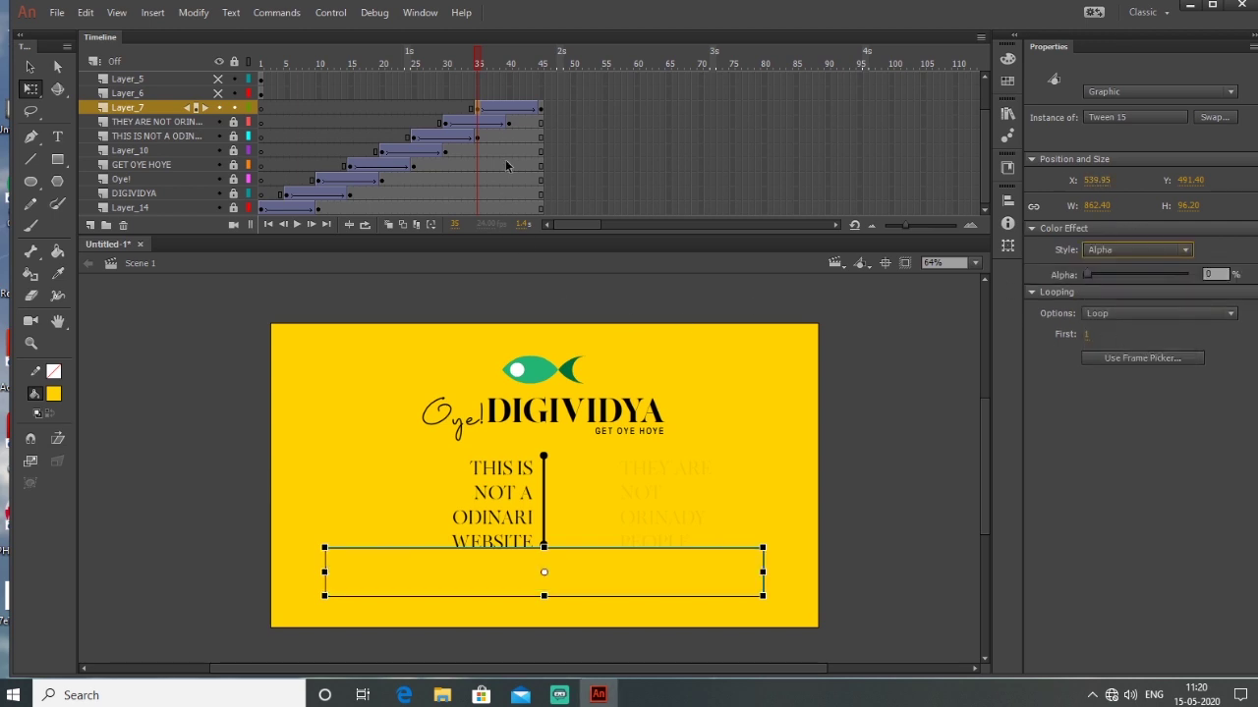
Set the Layer_7 tween's easing to Quart Ease In and play the animation
{"action": "left_click", "coordinate": [494, 109]}
{"action": "left_click", "coordinate": [495, 109]}
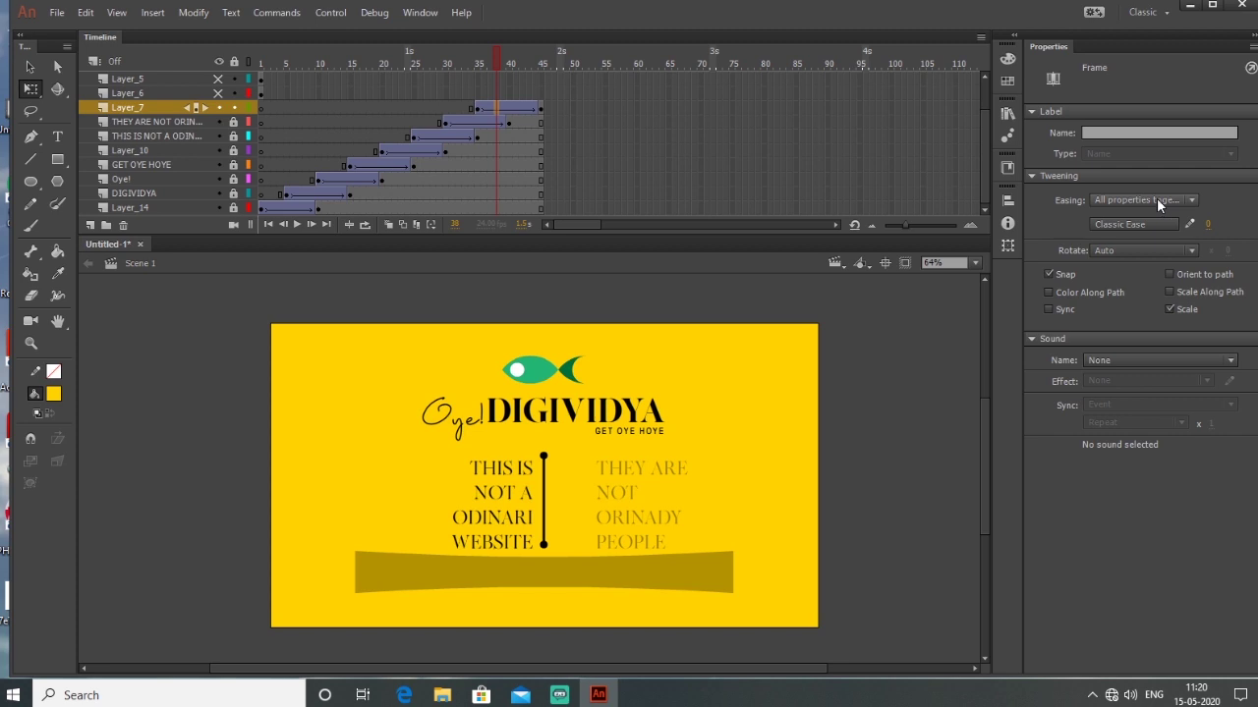
{"action": "left_click", "coordinate": [1135, 226]}
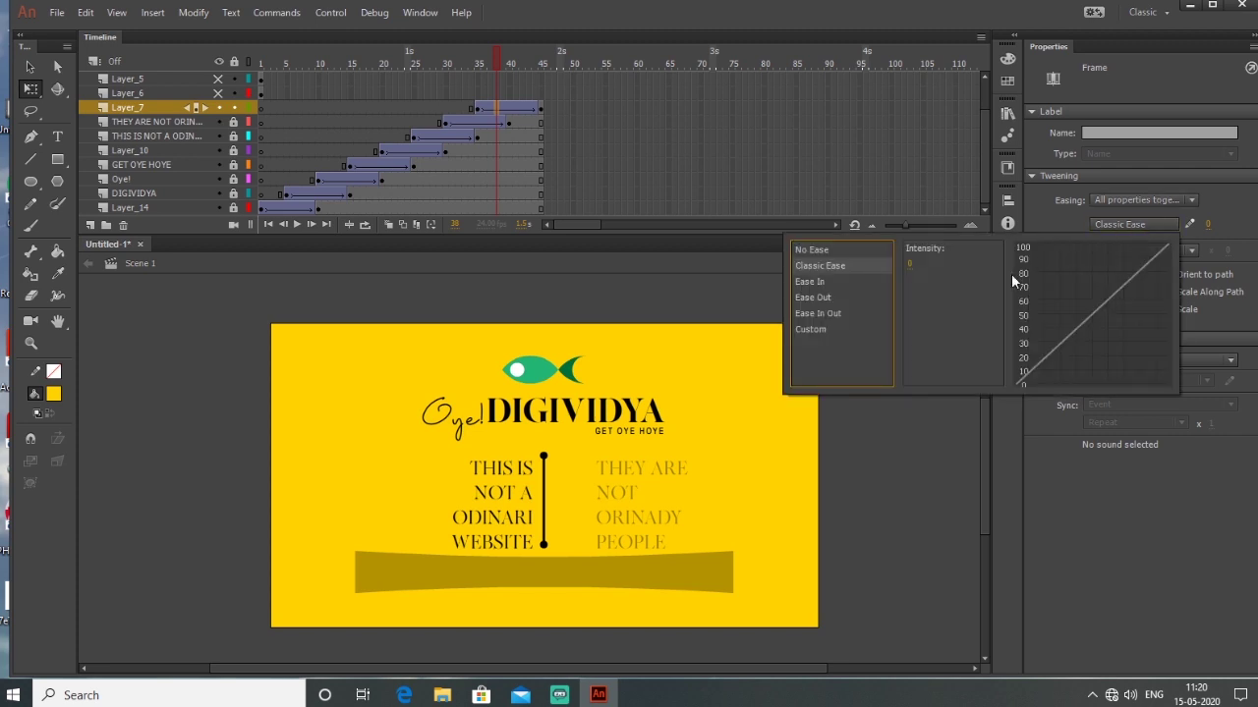
{"action": "left_click", "coordinate": [818, 282]}
{"action": "left_click", "coordinate": [918, 282]}
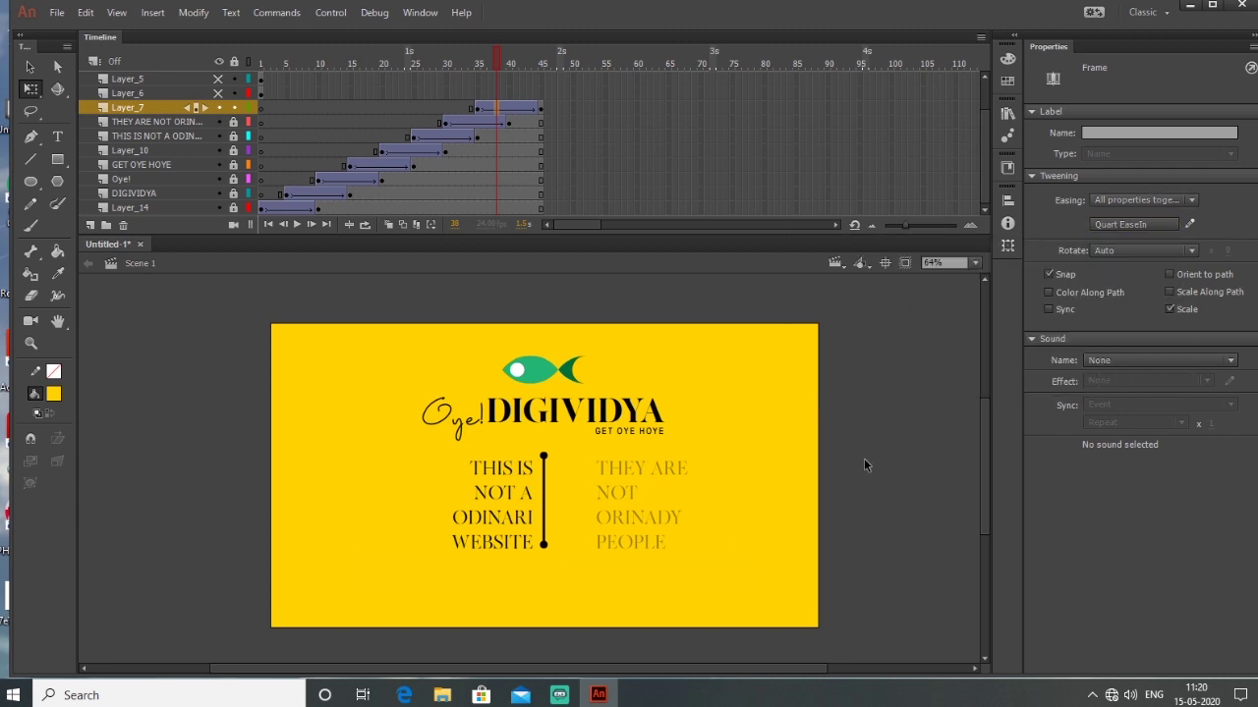
{"action": "key", "text": "Return"}
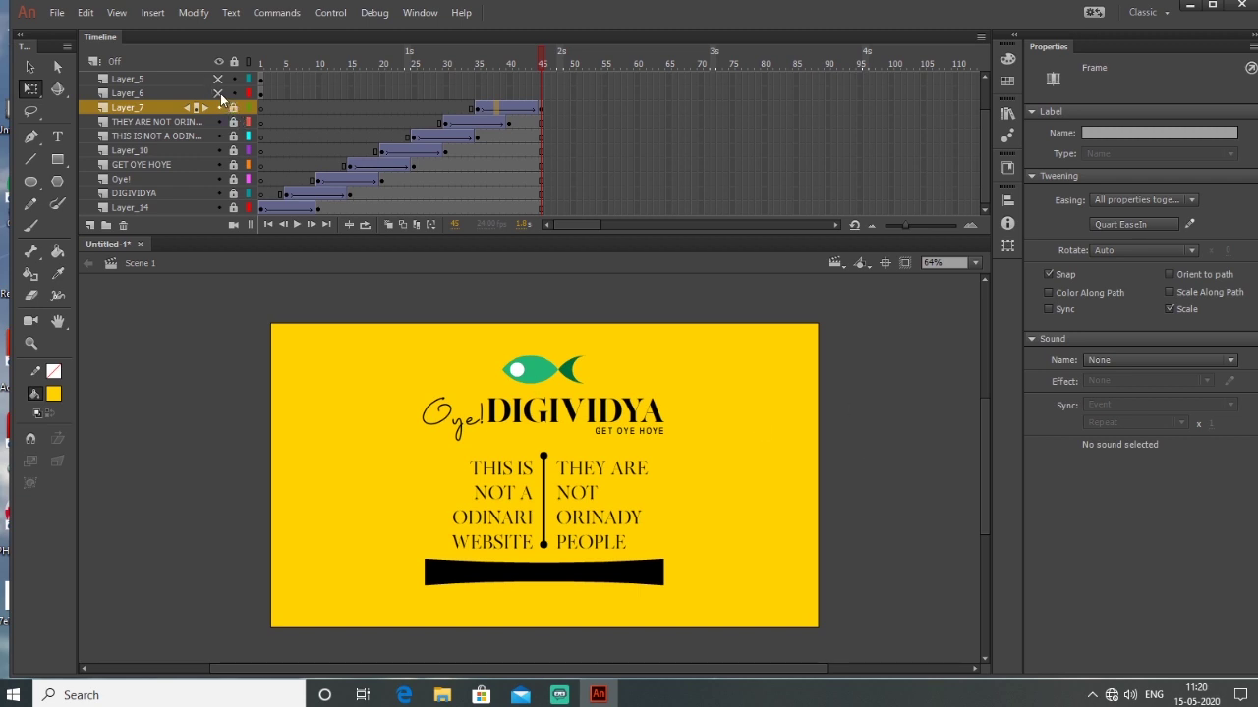
Lock Layer_7, show Layer_6, move its first keyframe to frame 40 and insert a keyframe at frame 50
{"action": "left_click", "coordinate": [260, 93]}
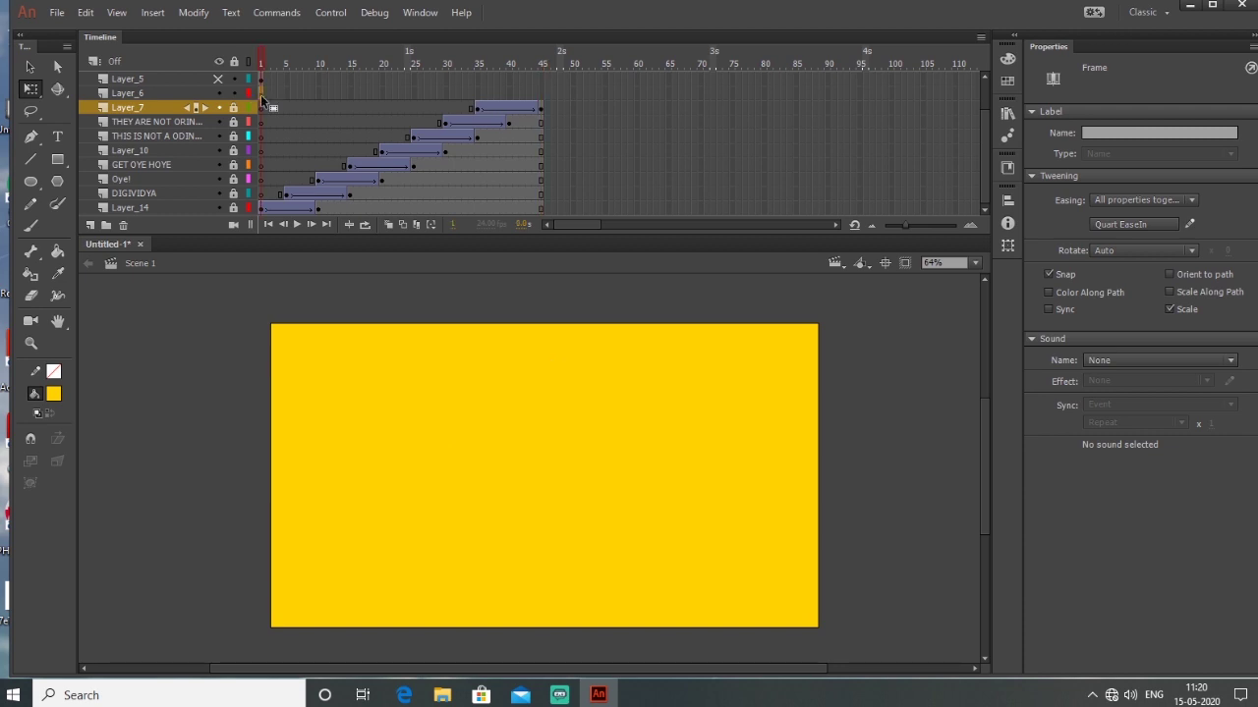
{"action": "left_click_drag", "start_coordinate": [261, 95], "coordinate": [508, 93]}
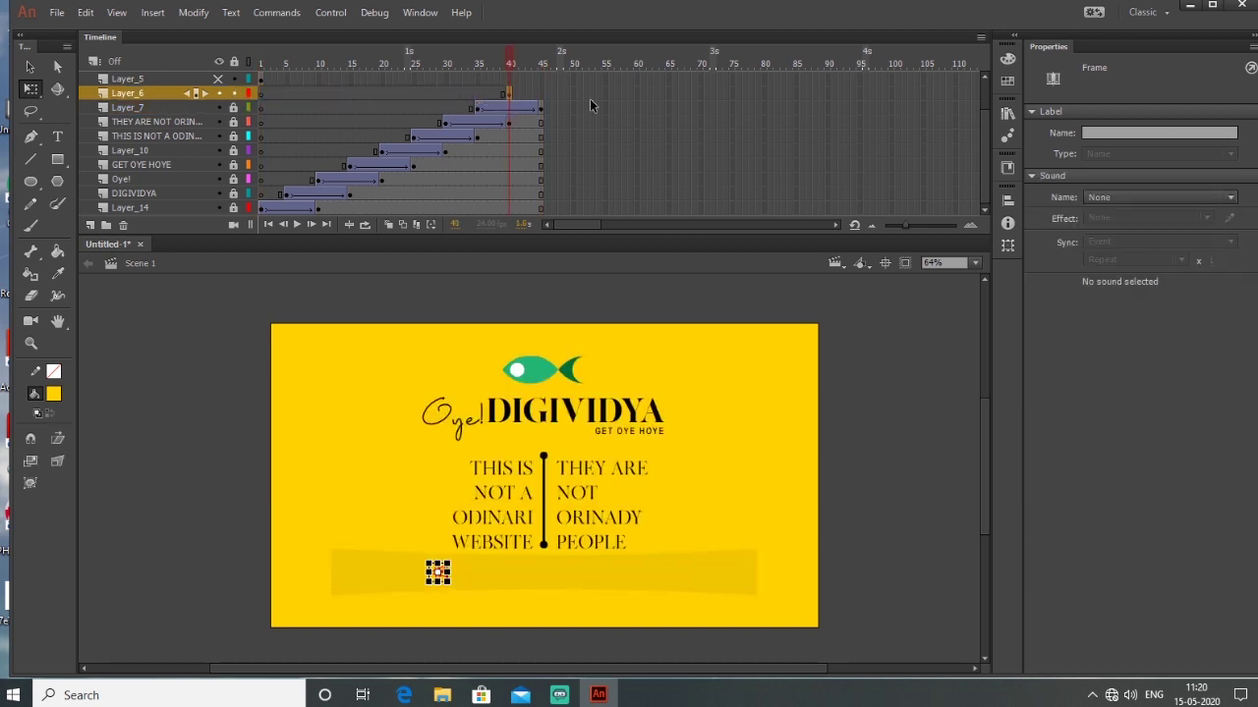
{"action": "left_click", "coordinate": [573, 92]}
{"action": "right_click", "coordinate": [574, 92]}
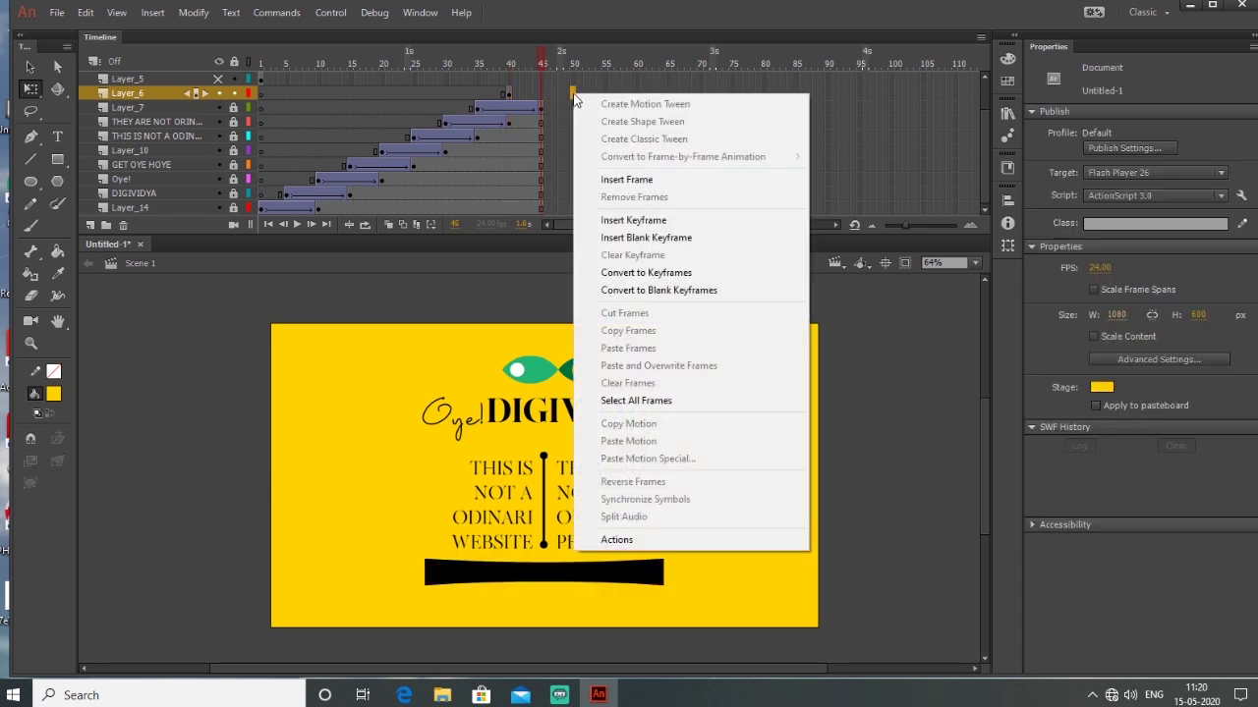
{"action": "left_click", "coordinate": [653, 222]}
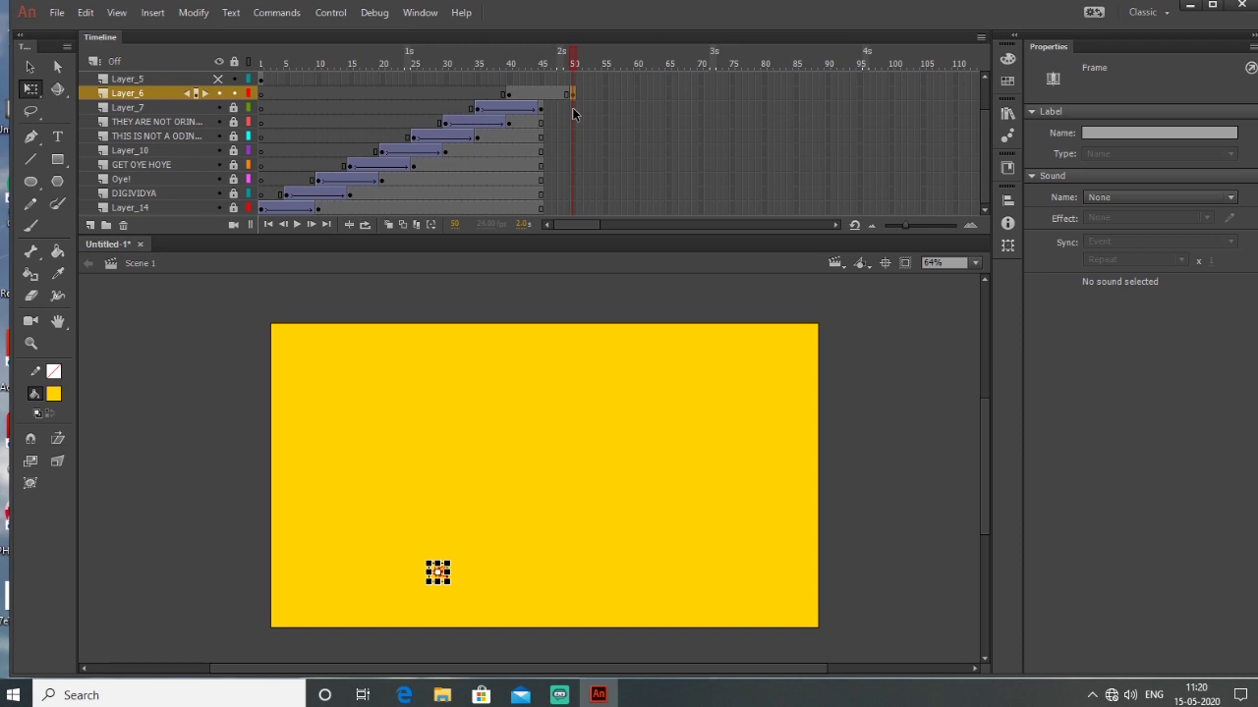
Extend all the layers below Layer_6 to frame 50 and create a classic tween between its keyframes at frames 40 and 50
{"action": "left_click_drag", "start_coordinate": [573, 113], "coordinate": [575, 152]}
{"action": "left_click_drag", "start_coordinate": [570, 207], "coordinate": [570, 216]}
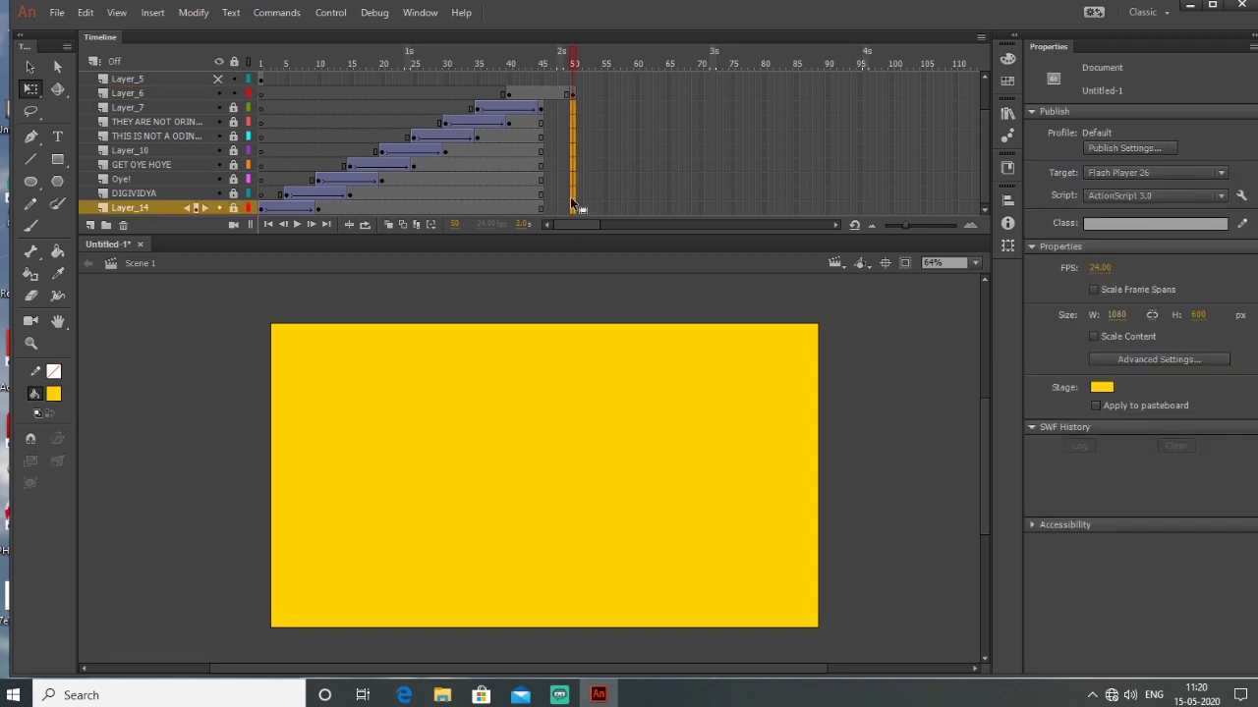
{"action": "right_click", "coordinate": [572, 182]}
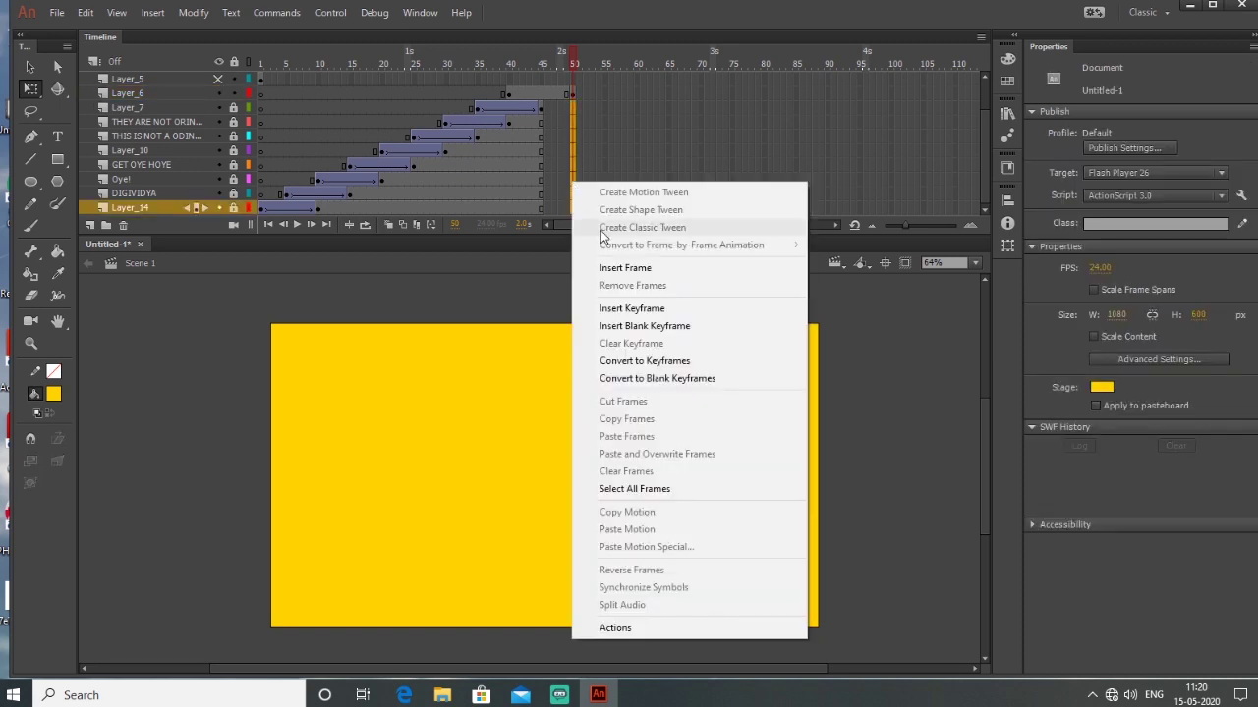
{"action": "left_click", "coordinate": [620, 269]}
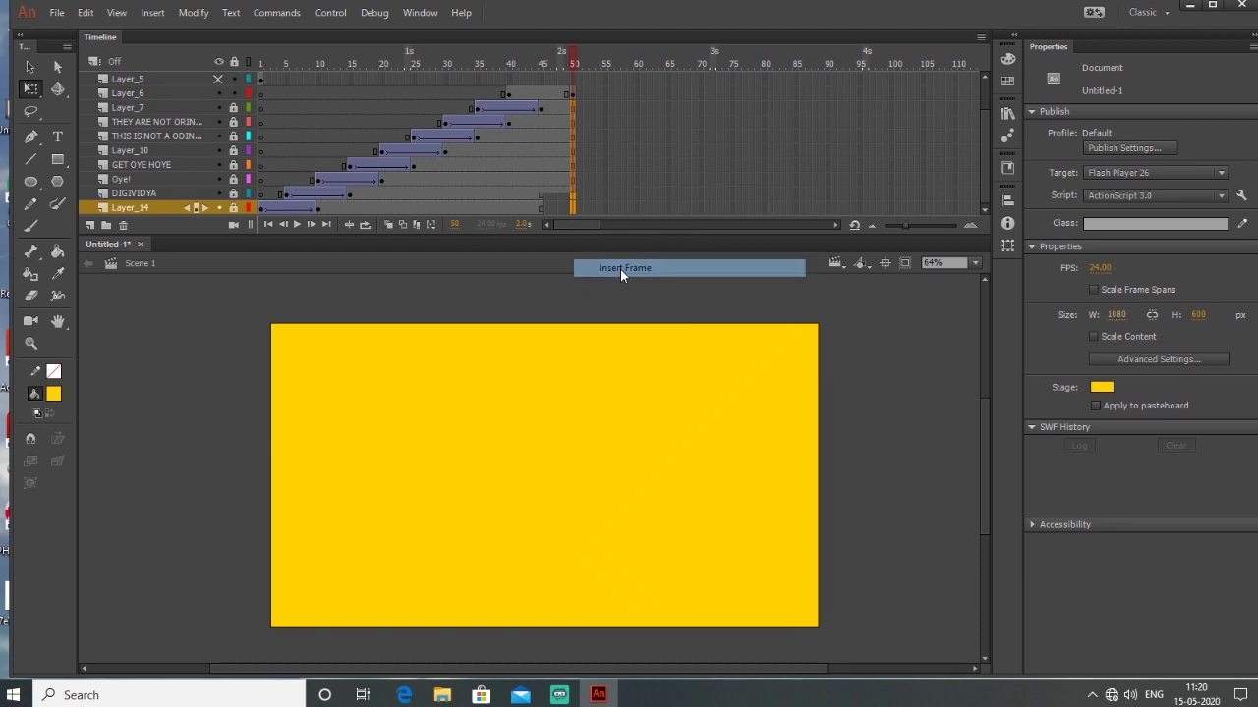
{"action": "left_click", "coordinate": [536, 93]}
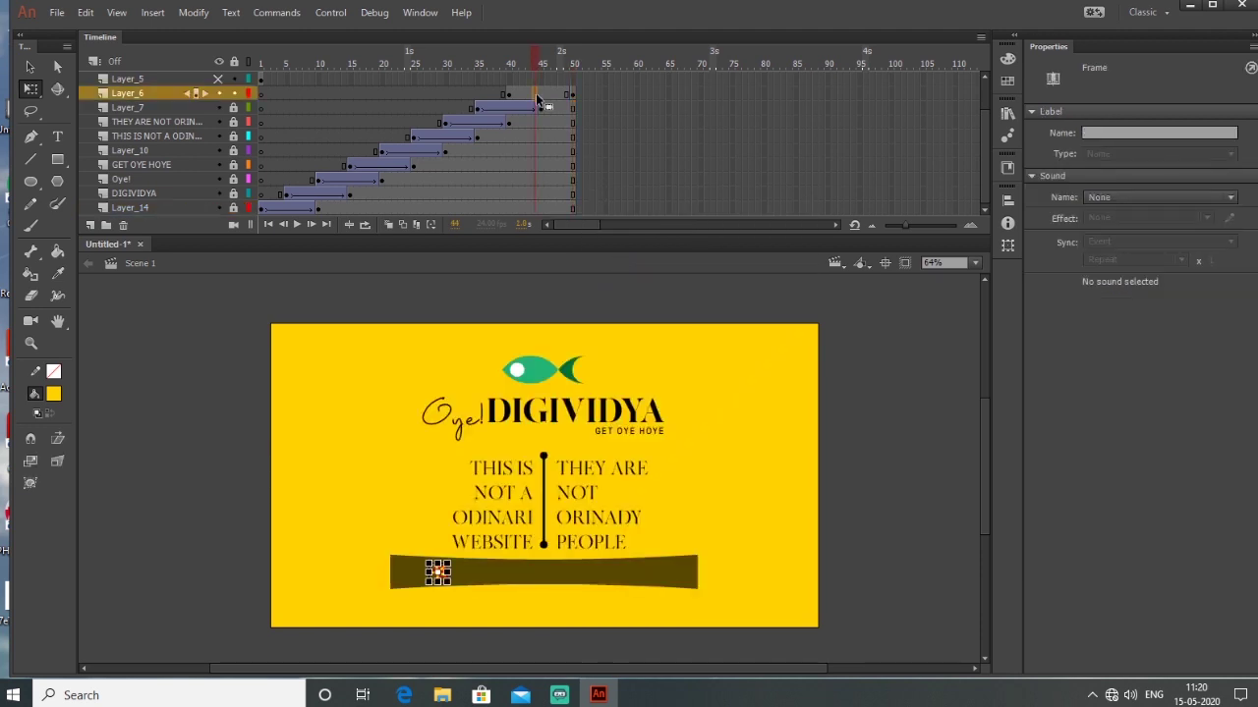
{"action": "right_click", "coordinate": [536, 95]}
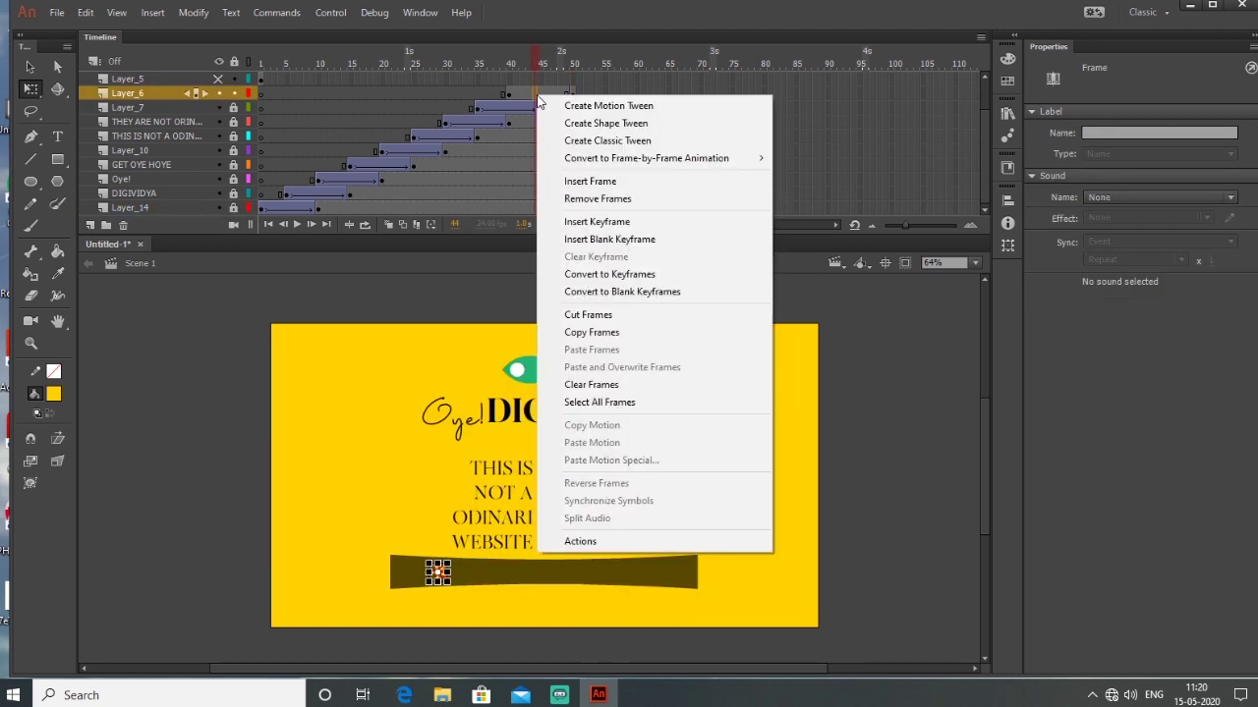
{"action": "left_click", "coordinate": [633, 141]}
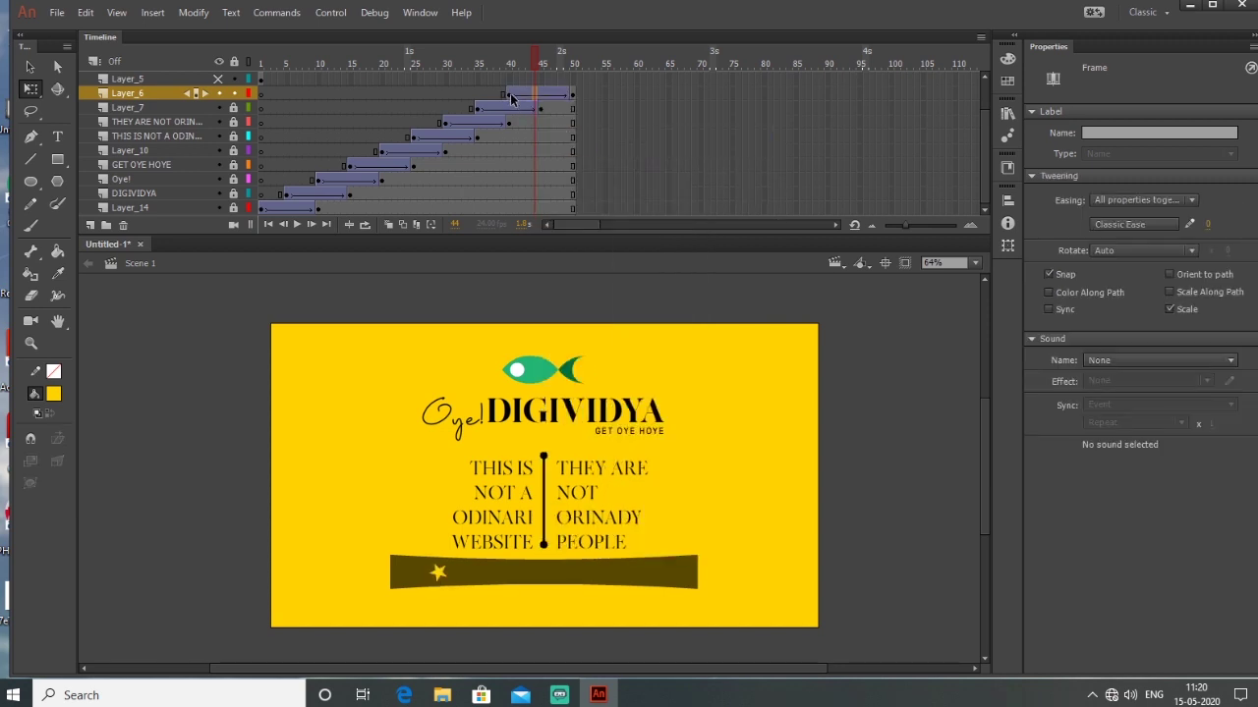
At frame 40, rotate the Layer_6 star and apply an Alpha color effect to it, then scrub through the tween to frame 50
{"action": "left_click", "coordinate": [509, 94]}
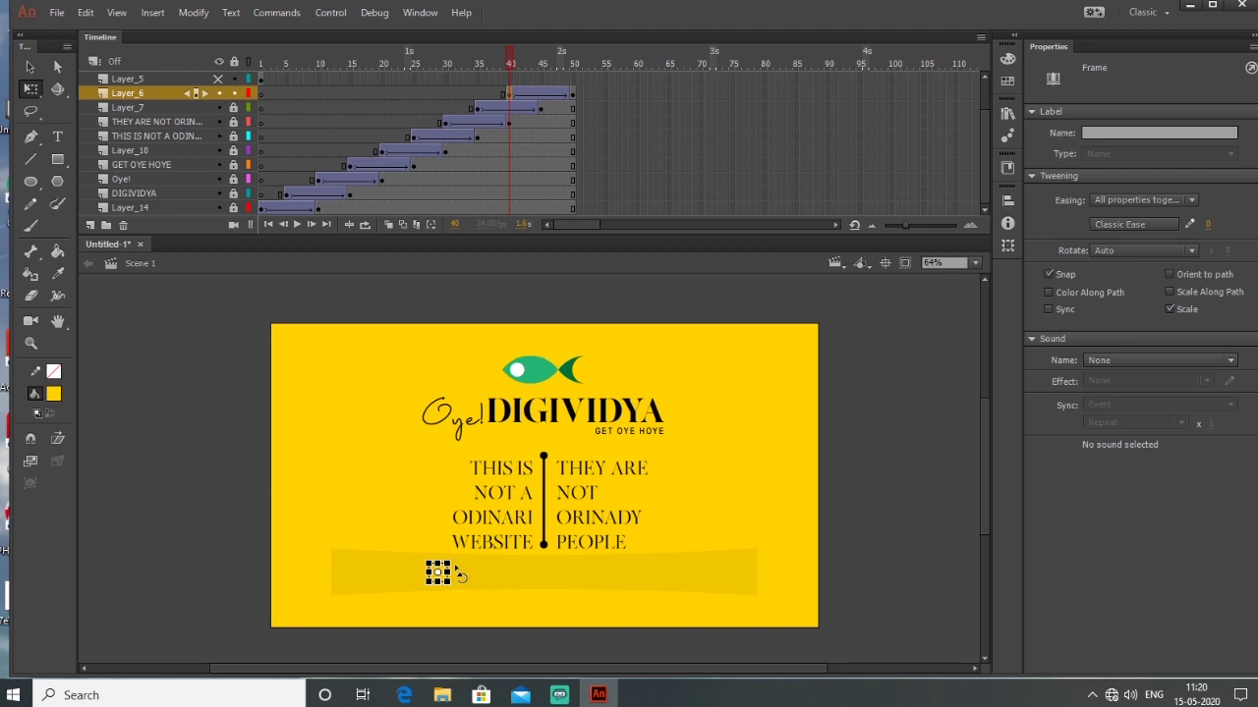
{"action": "left_click", "coordinate": [437, 573]}
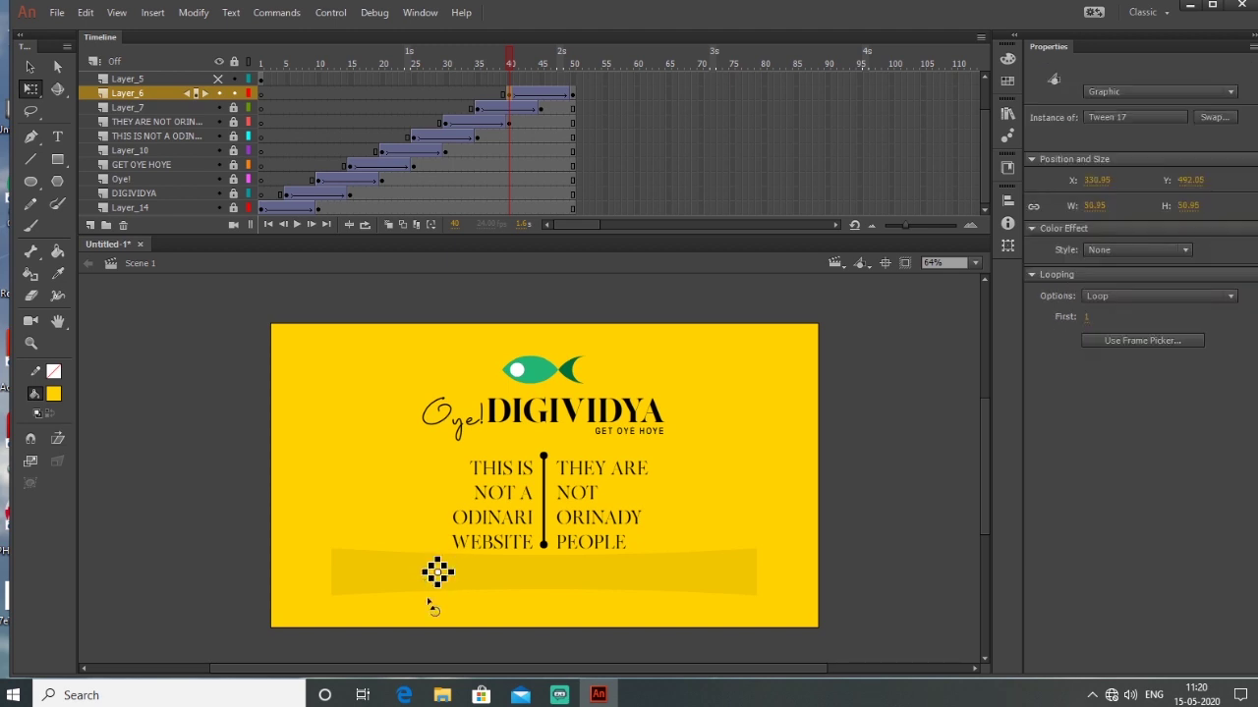
{"action": "left_click", "coordinate": [1143, 252]}
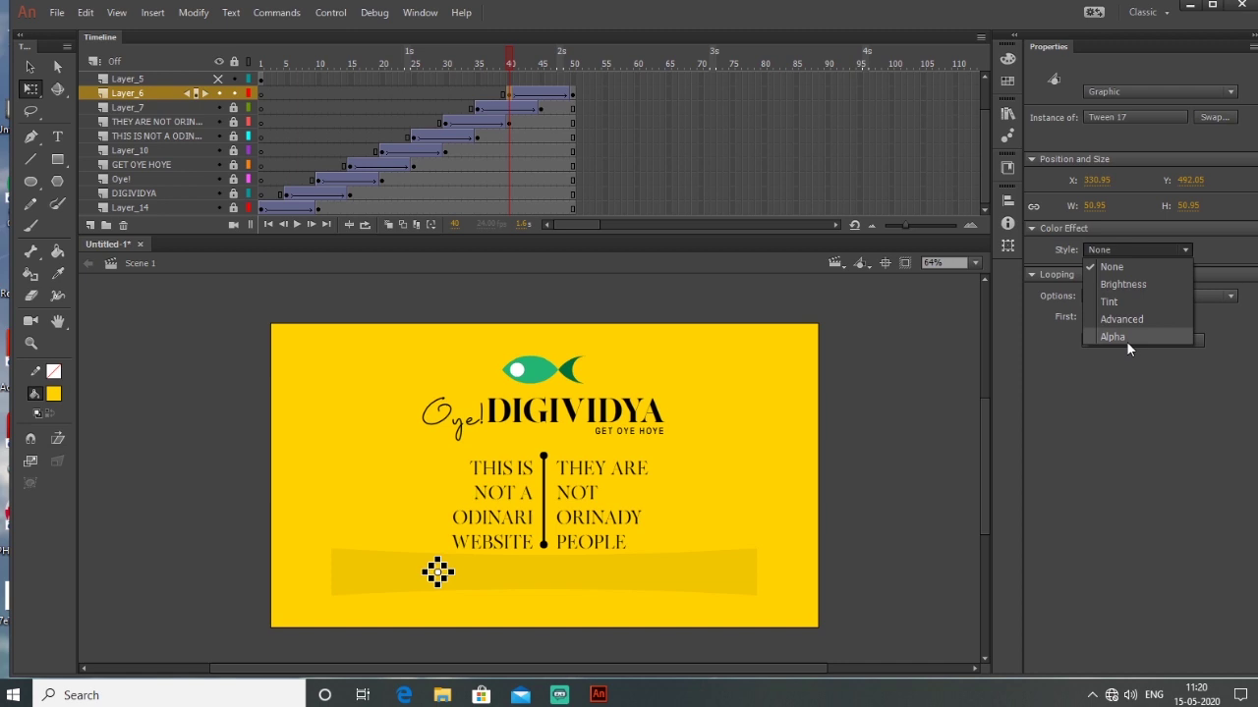
{"action": "left_click", "coordinate": [1116, 341]}
{"action": "left_click_drag", "start_coordinate": [510, 60], "coordinate": [575, 79]}
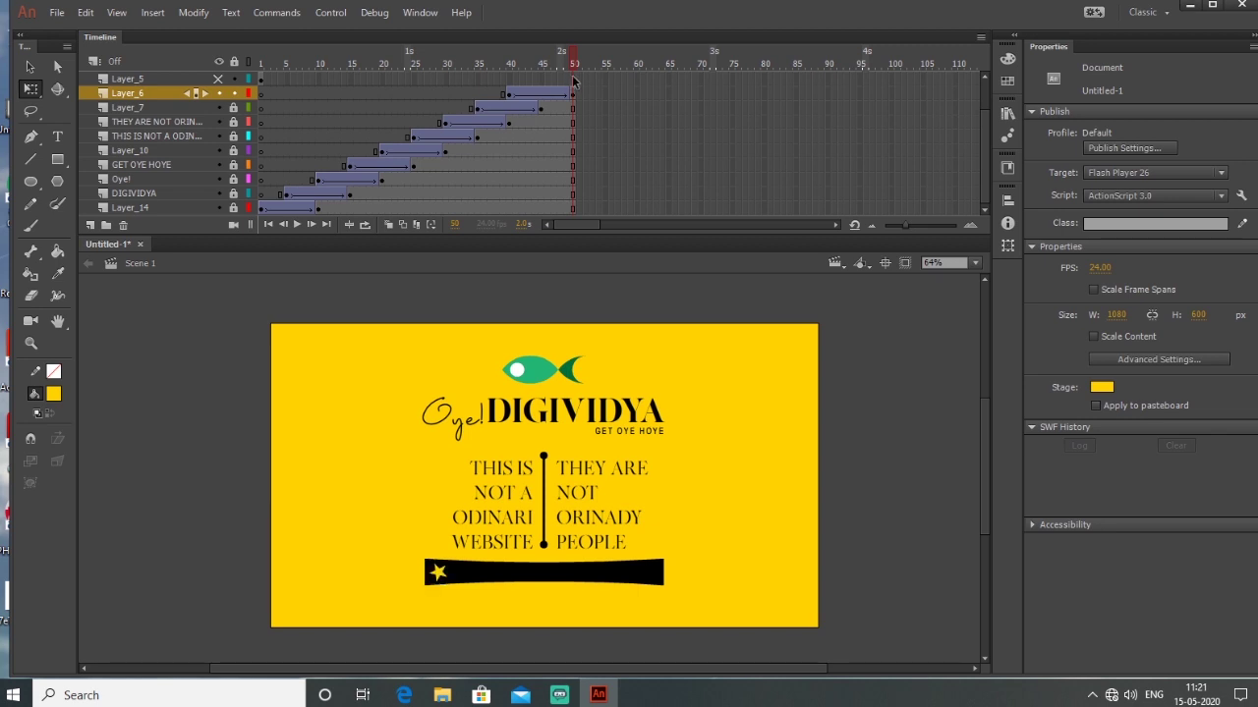
Show Layer_5, move its first keyframe to frame 40 and build a classic tween from it to a new keyframe at frame 50
{"action": "left_click", "coordinate": [219, 79]}
{"action": "left_click", "coordinate": [261, 80]}
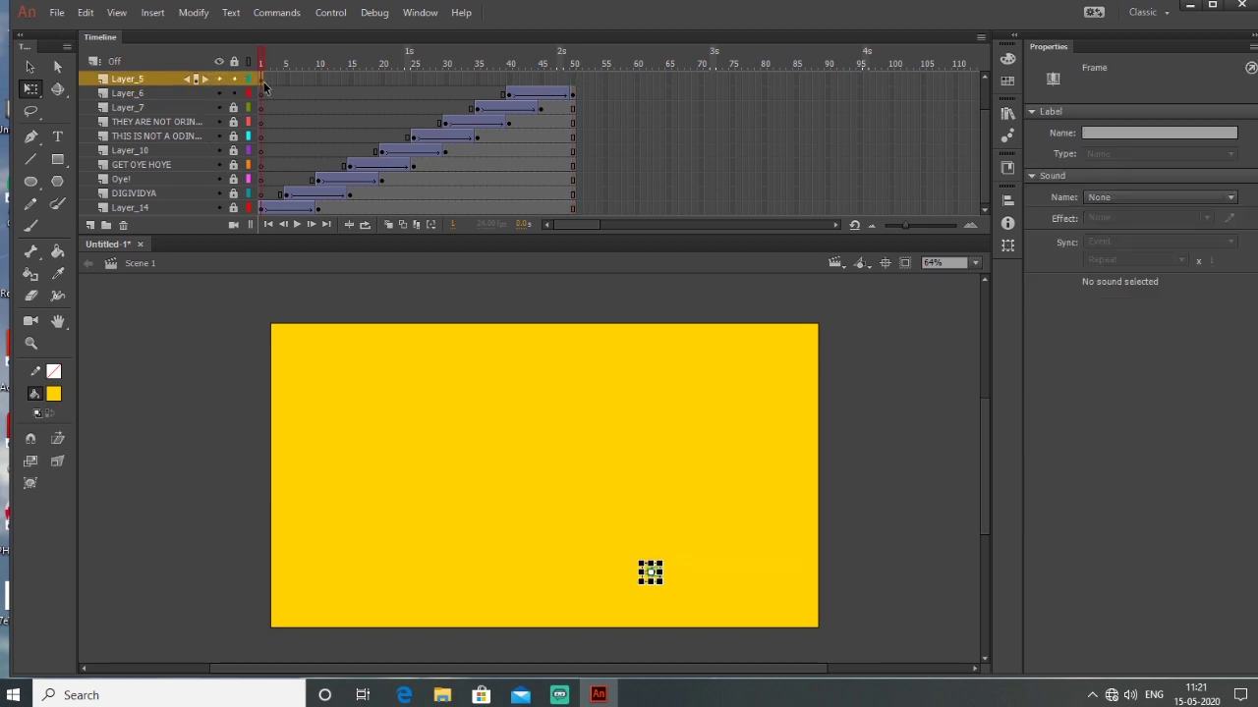
{"action": "left_click_drag", "start_coordinate": [459, 76], "coordinate": [510, 77]}
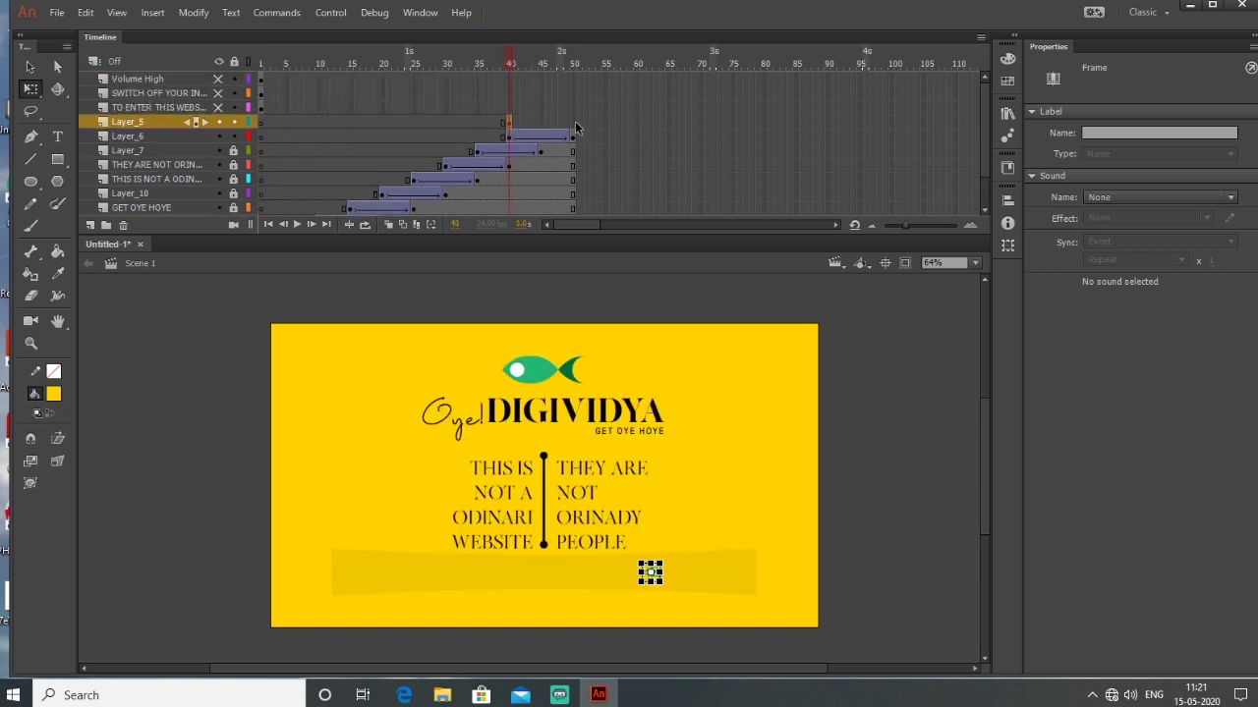
{"action": "left_click", "coordinate": [574, 123]}
{"action": "left_click", "coordinate": [574, 124]}
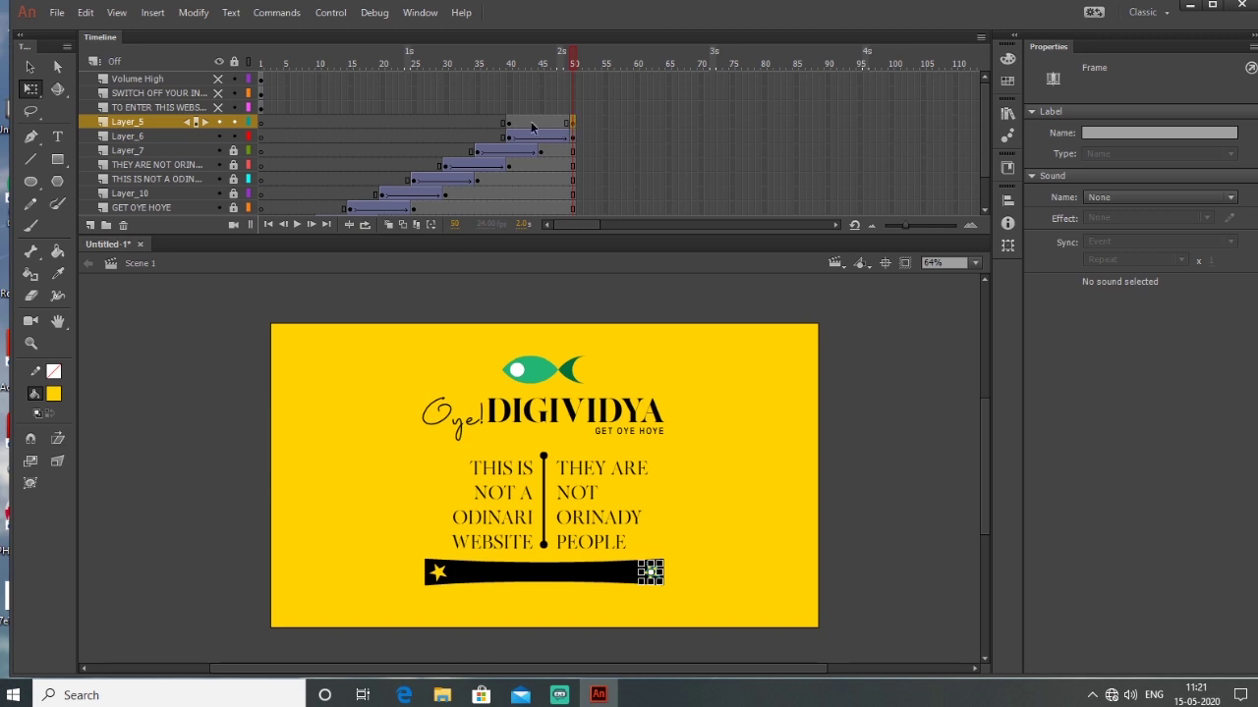
{"action": "right_click", "coordinate": [532, 126]}
{"action": "left_click", "coordinate": [619, 166]}
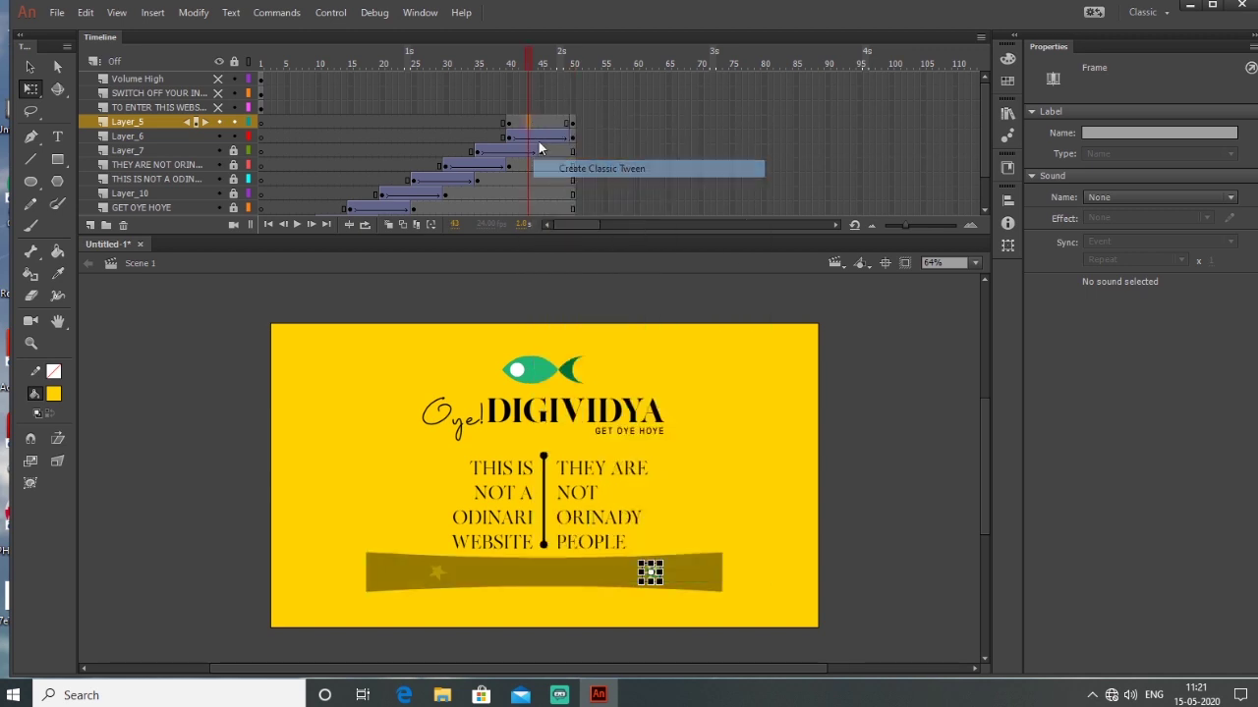
At frame 40, rotate the Layer_5 star slightly and apply an Alpha color effect to it
{"action": "left_click", "coordinate": [509, 126]}
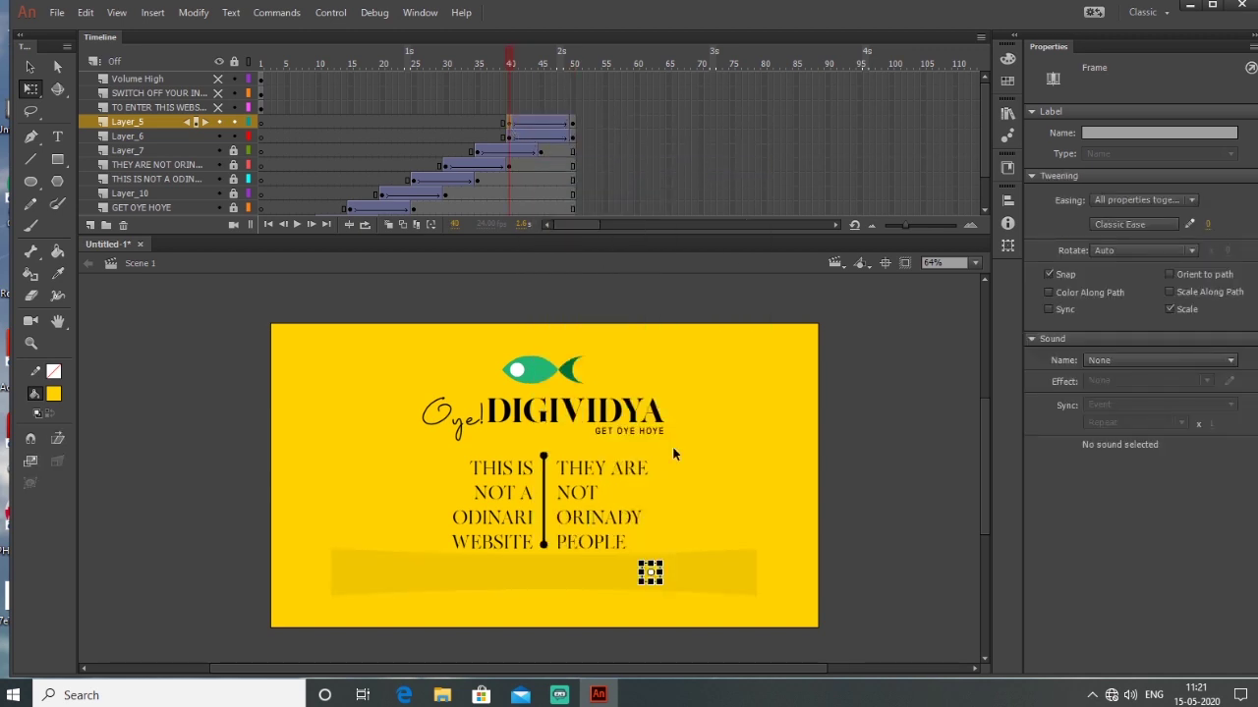
{"action": "left_click", "coordinate": [652, 572]}
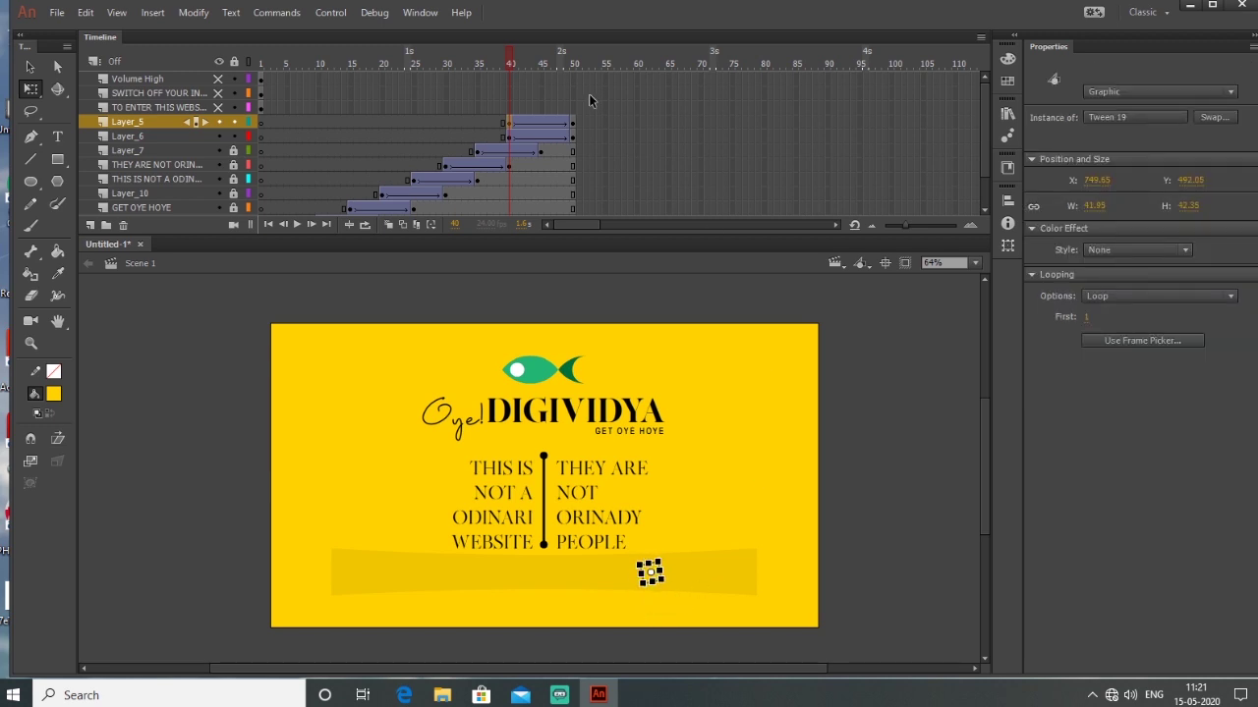
{"action": "left_click", "coordinate": [1135, 249]}
{"action": "left_click", "coordinate": [1121, 335]}
Set the Layer_5 tween's easing to Quart Ease In and play the animation
{"action": "left_click", "coordinate": [541, 128]}
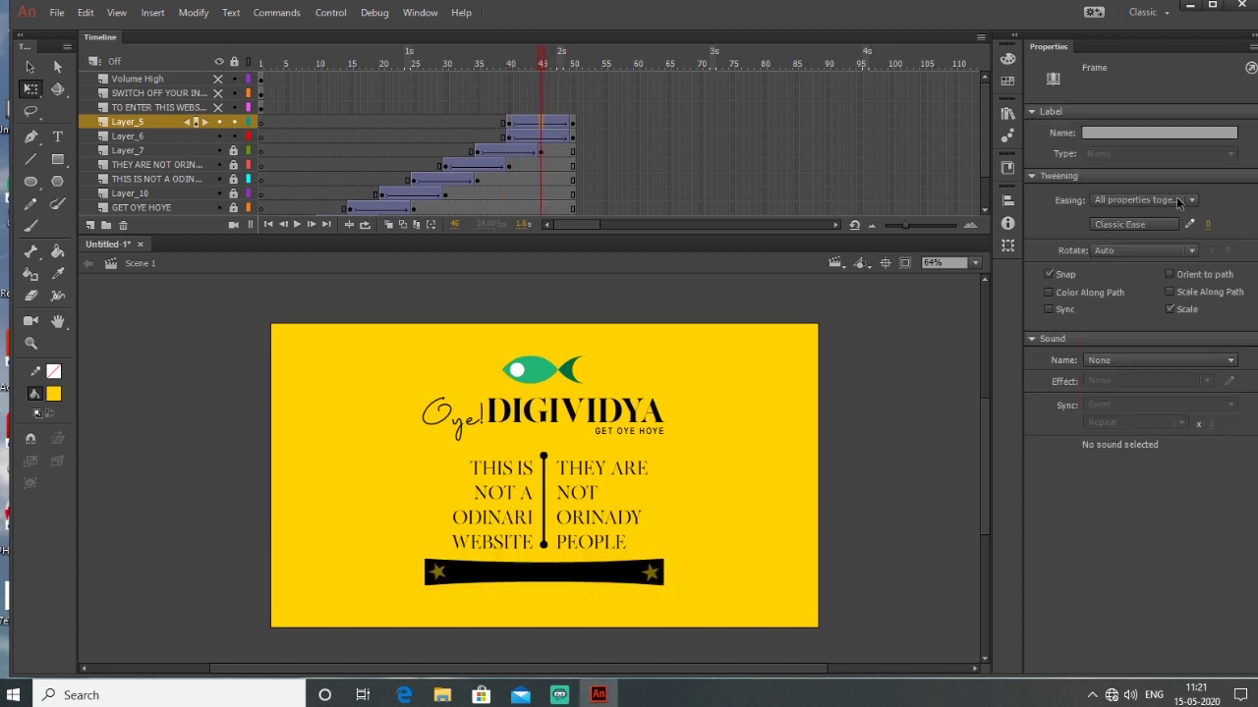
{"action": "left_click", "coordinate": [1124, 227]}
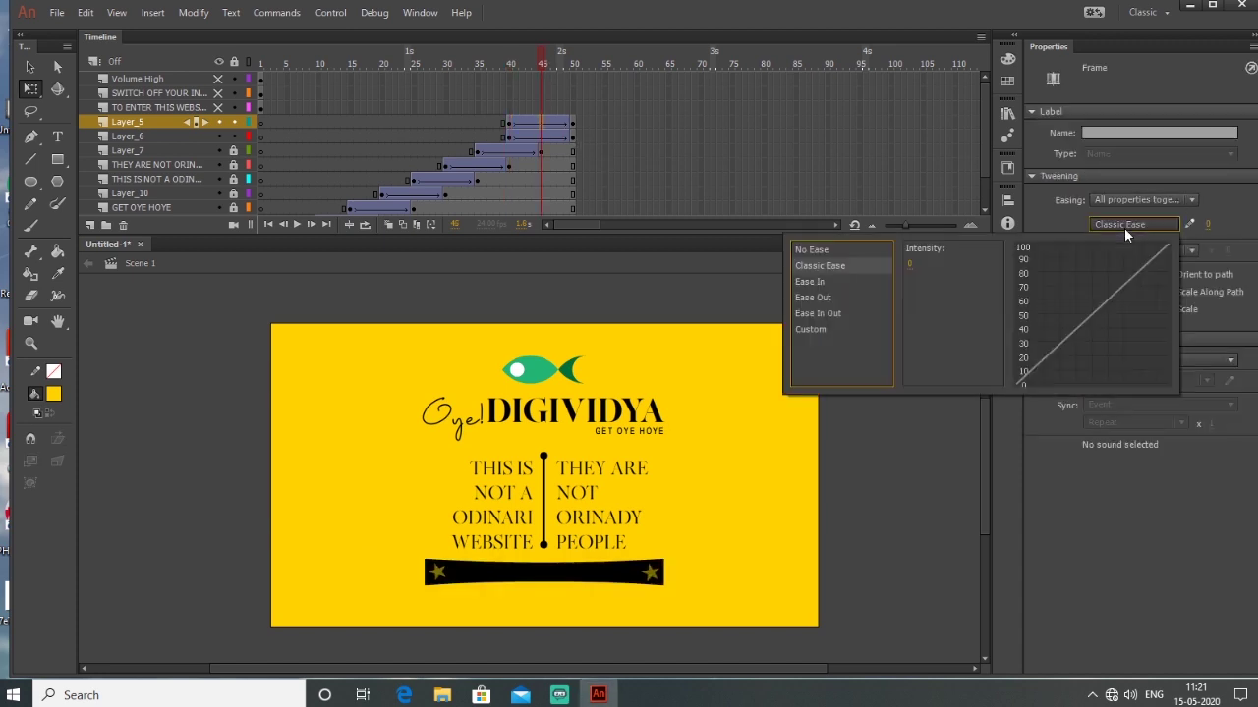
{"action": "left_click", "coordinate": [837, 283]}
{"action": "double_click", "coordinate": [931, 285]}
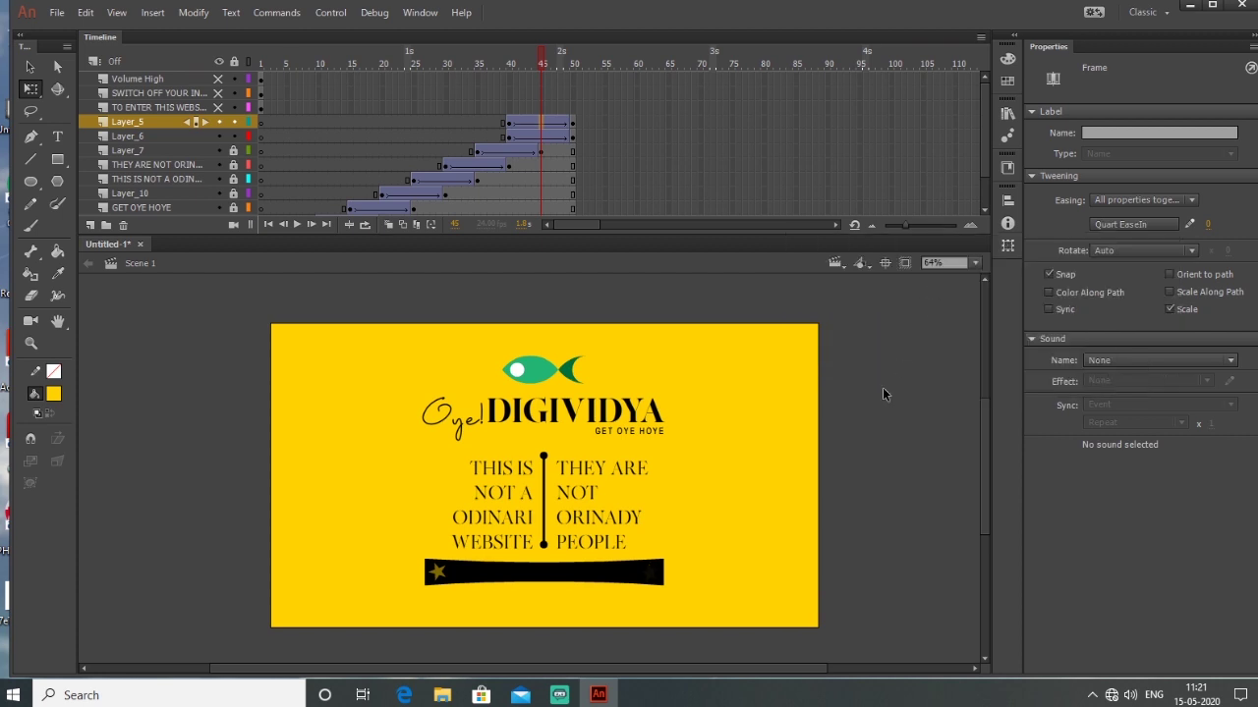
{"action": "key", "text": "Return"}
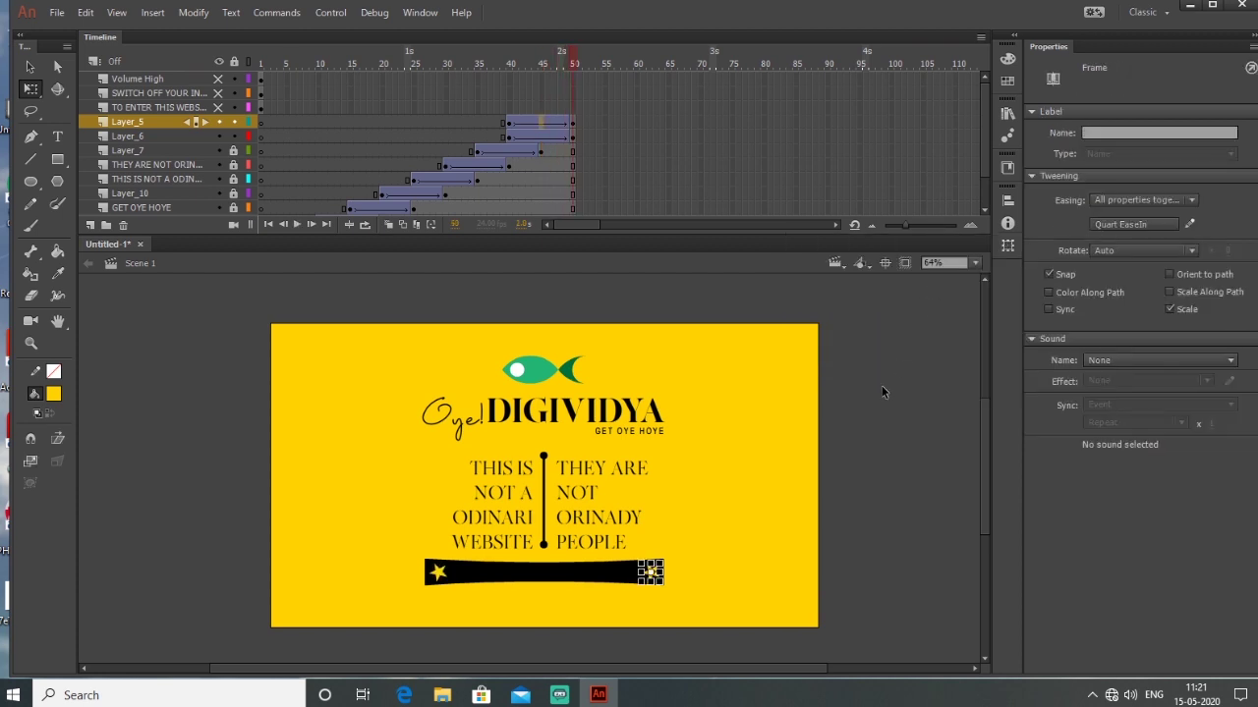
{"action": "key", "text": "Return"}
Show the TO ENTER THIS WEBSITE layer, move its first keyframe to frame 45 and insert a keyframe at frame 55
{"action": "left_click", "coordinate": [179, 109]}
{"action": "left_click", "coordinate": [262, 110]}
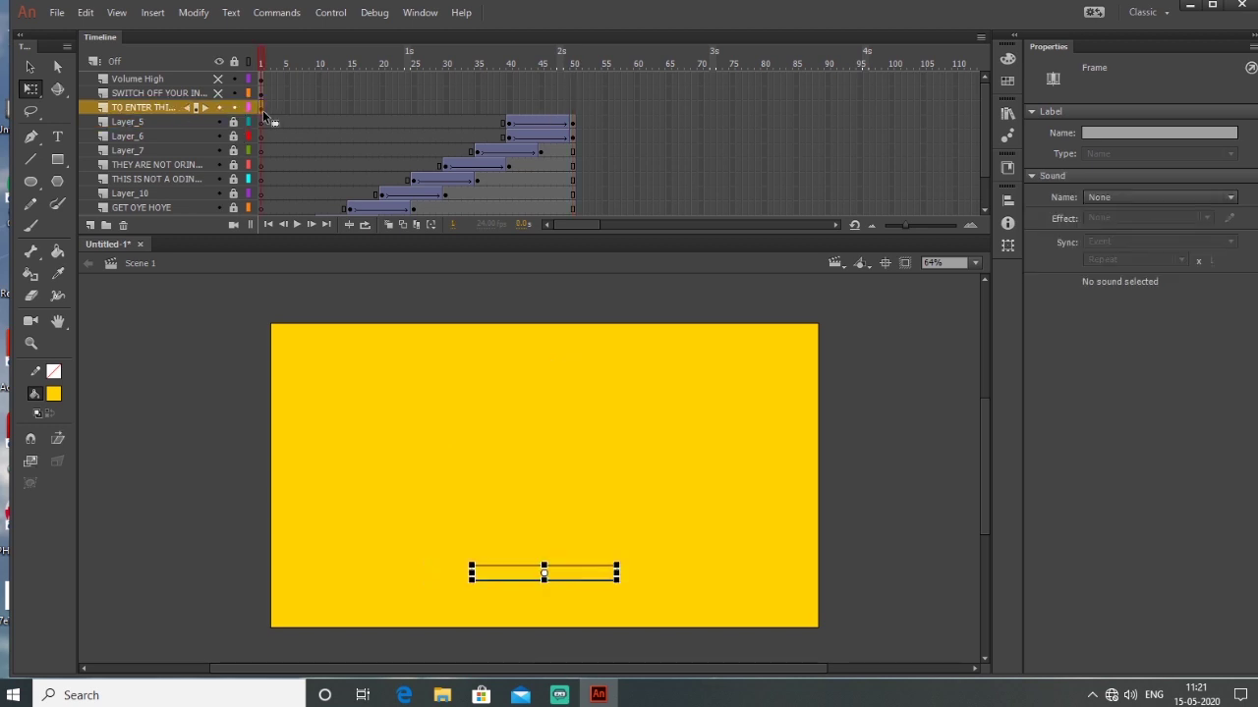
{"action": "left_click_drag", "start_coordinate": [294, 111], "coordinate": [539, 108]}
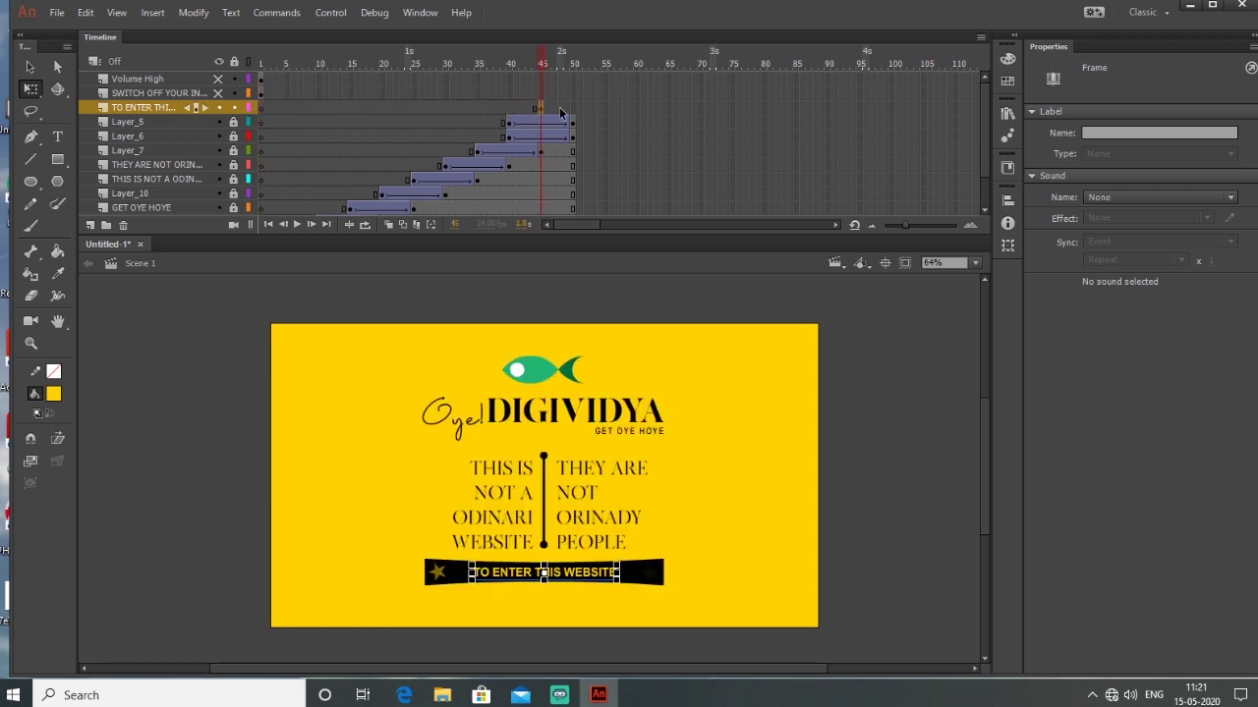
{"action": "left_click", "coordinate": [604, 110]}
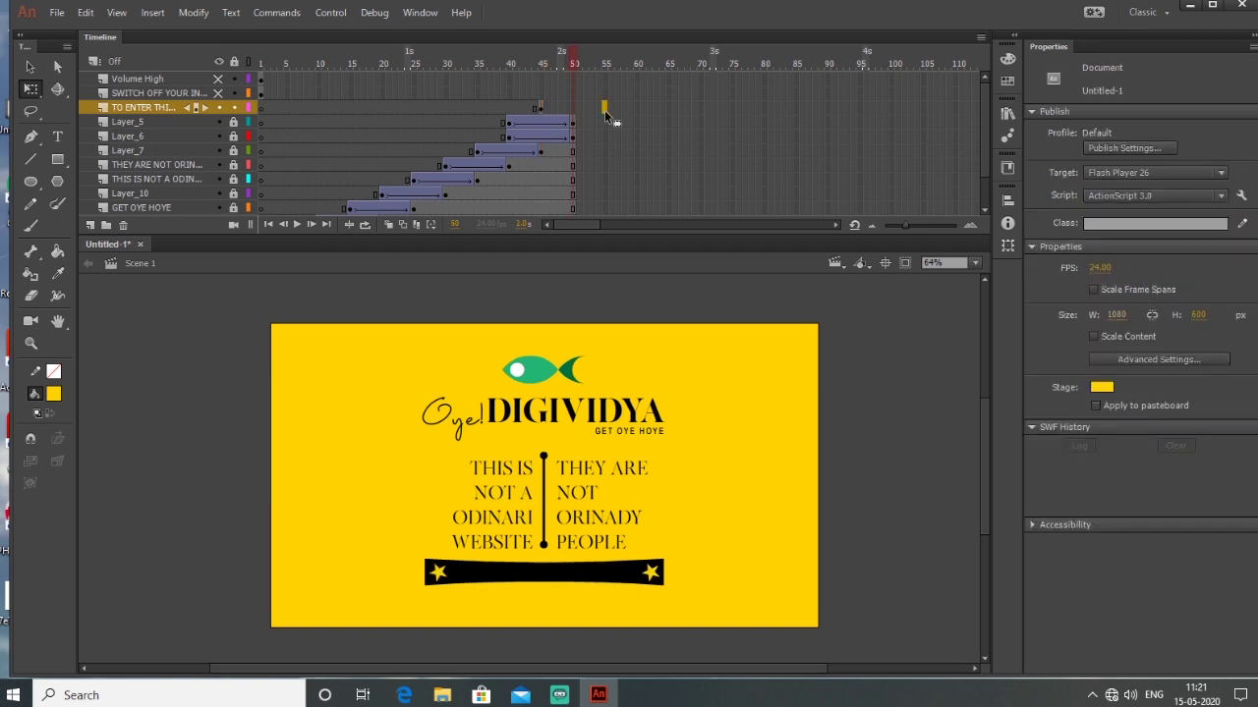
{"action": "right_click", "coordinate": [604, 110]}
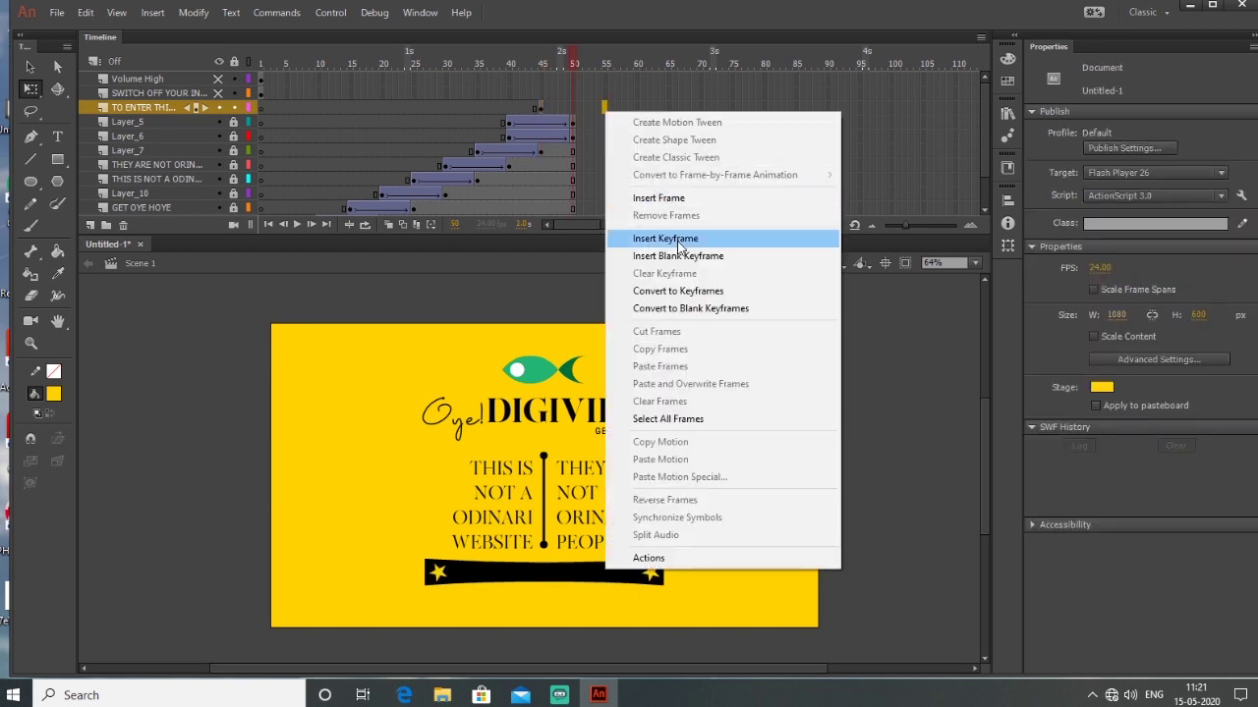
{"action": "left_click", "coordinate": [648, 239]}
Extend all layers below TO ENTER THIS WEBSITE to frame 55 and create a classic tween between that layer's keyframes at frames 45 and 55
{"action": "left_click_drag", "start_coordinate": [606, 122], "coordinate": [605, 154]}
{"action": "left_click_drag", "start_coordinate": [606, 216], "coordinate": [605, 236]}
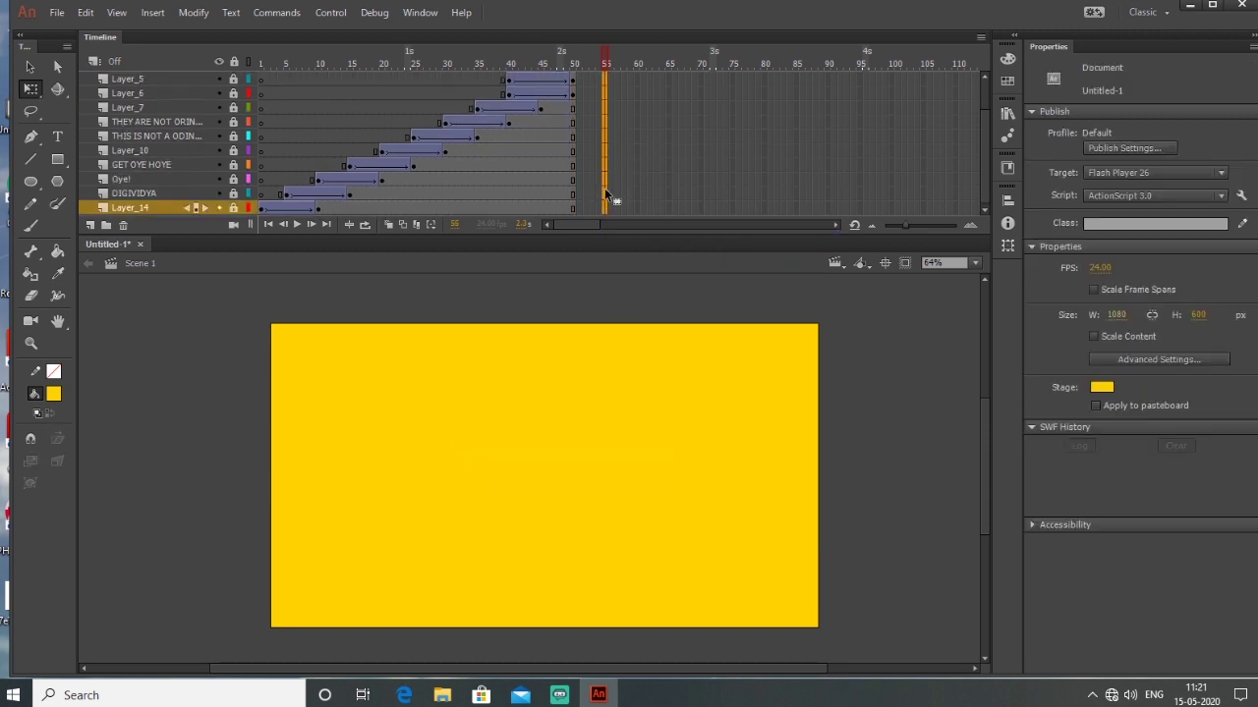
{"action": "right_click", "coordinate": [606, 193]}
{"action": "left_click", "coordinate": [650, 274]}
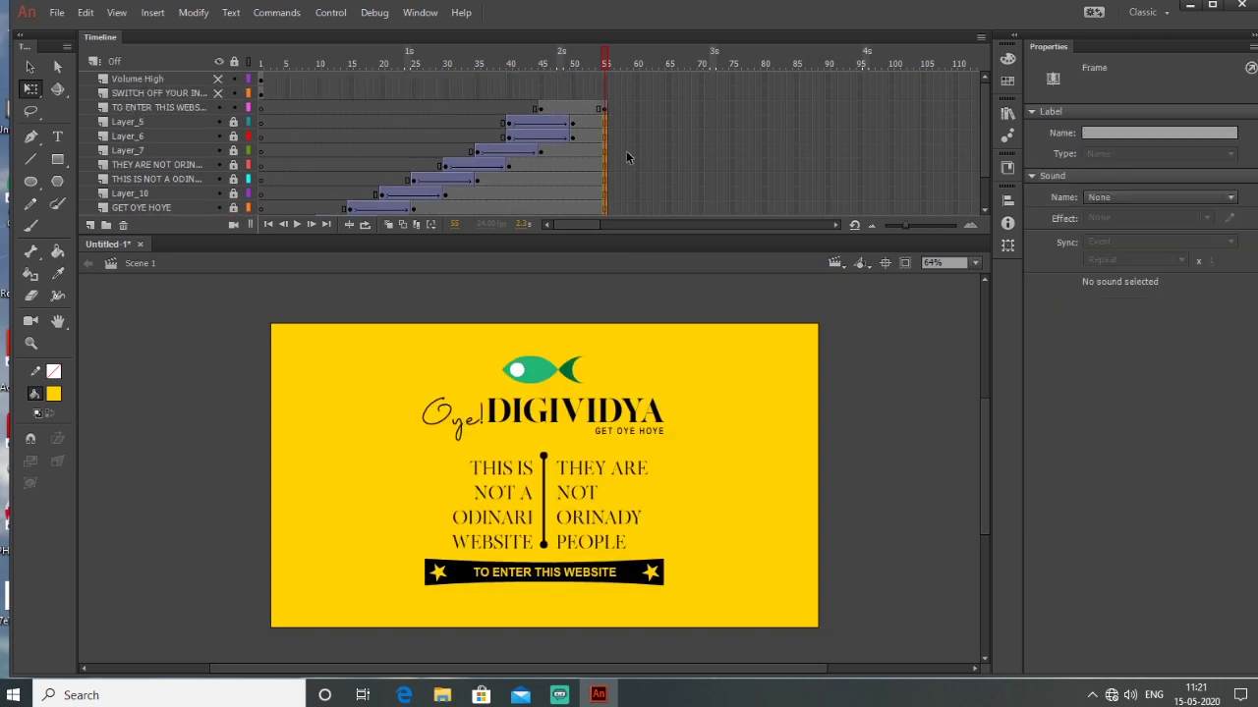
{"action": "right_click", "coordinate": [553, 111]}
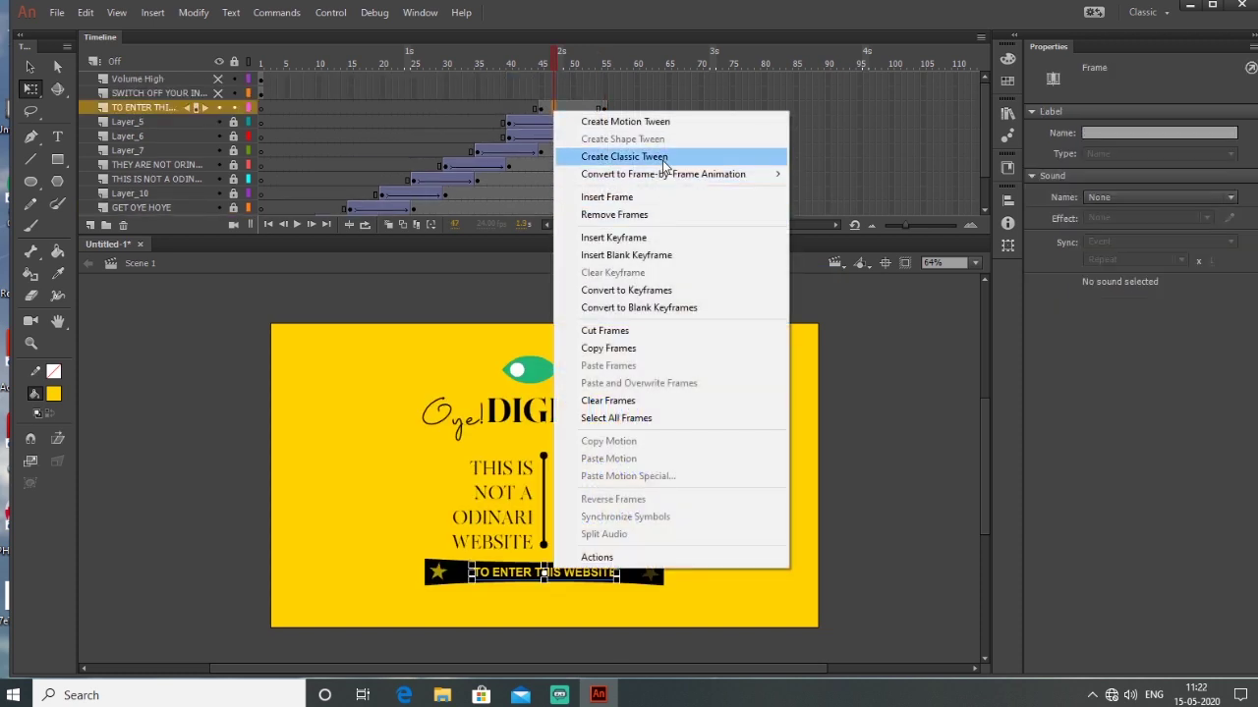
{"action": "left_click", "coordinate": [662, 157]}
At frame 45, enlarge the TO ENTER THIS WEBSITE text to about 727 by 75 px and give it an Alpha color effect of 0%
{"action": "left_click", "coordinate": [541, 111]}
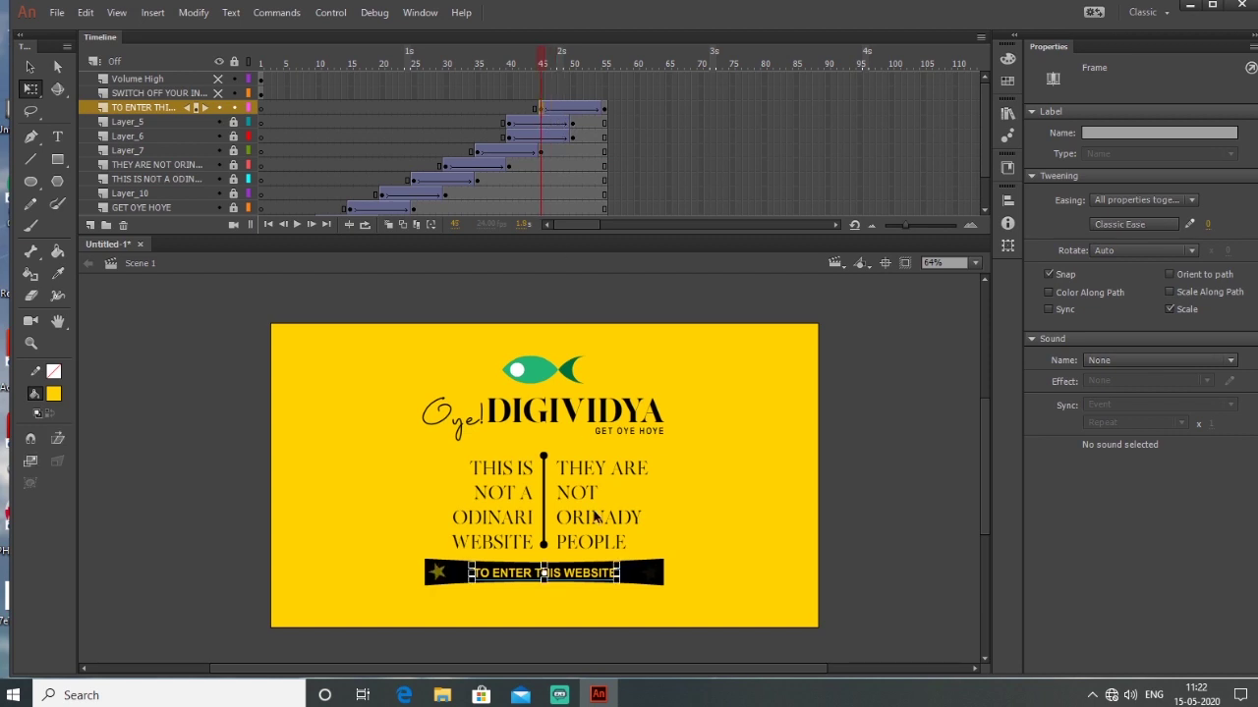
{"action": "left_click_drag", "start_coordinate": [621, 562], "coordinate": [731, 496]}
{"action": "left_click", "coordinate": [1136, 250]}
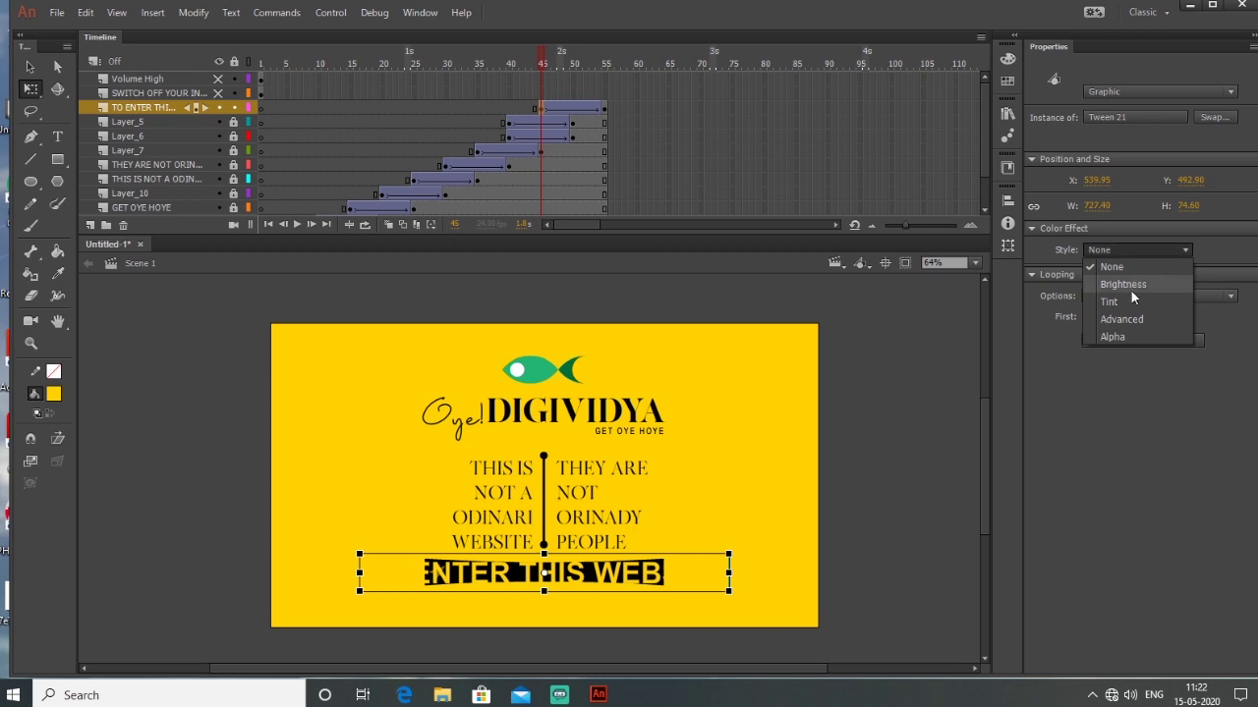
{"action": "left_click", "coordinate": [1137, 339]}
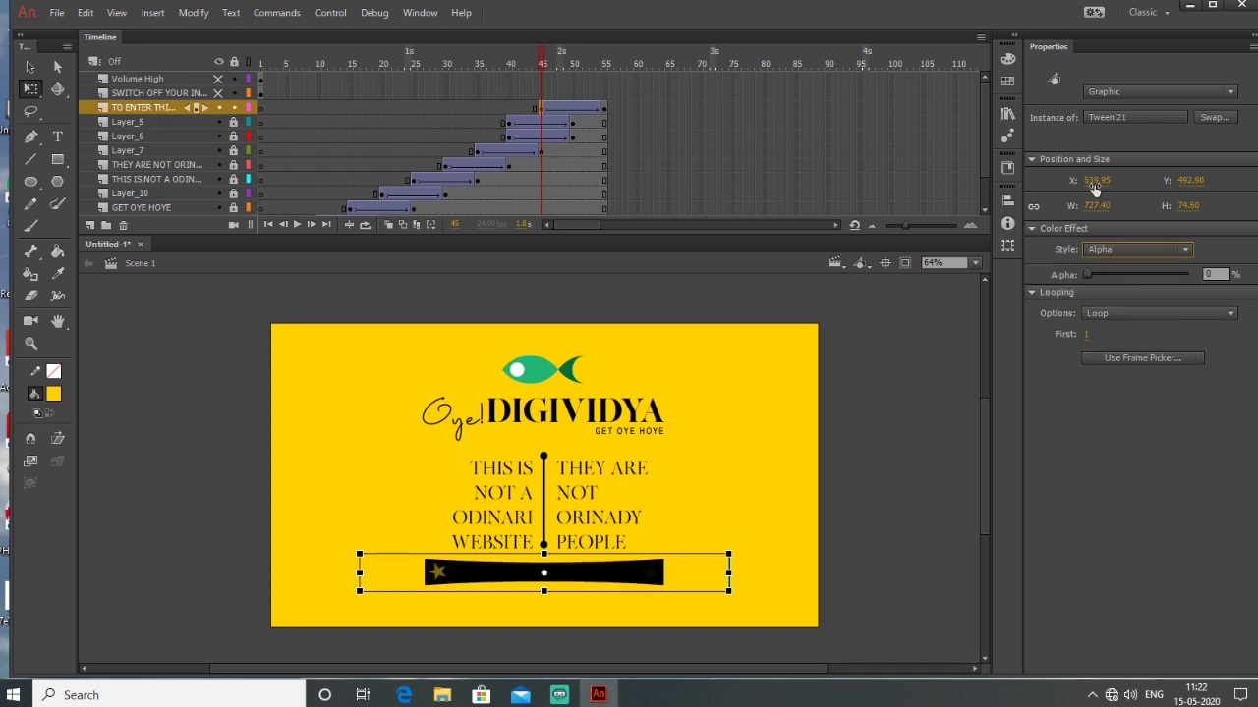
Set the TO ENTER THIS WEBSITE tween's easing to Quart Ease In and play the animation
{"action": "left_click", "coordinate": [577, 109]}
{"action": "left_click", "coordinate": [576, 108]}
{"action": "left_click", "coordinate": [1135, 224]}
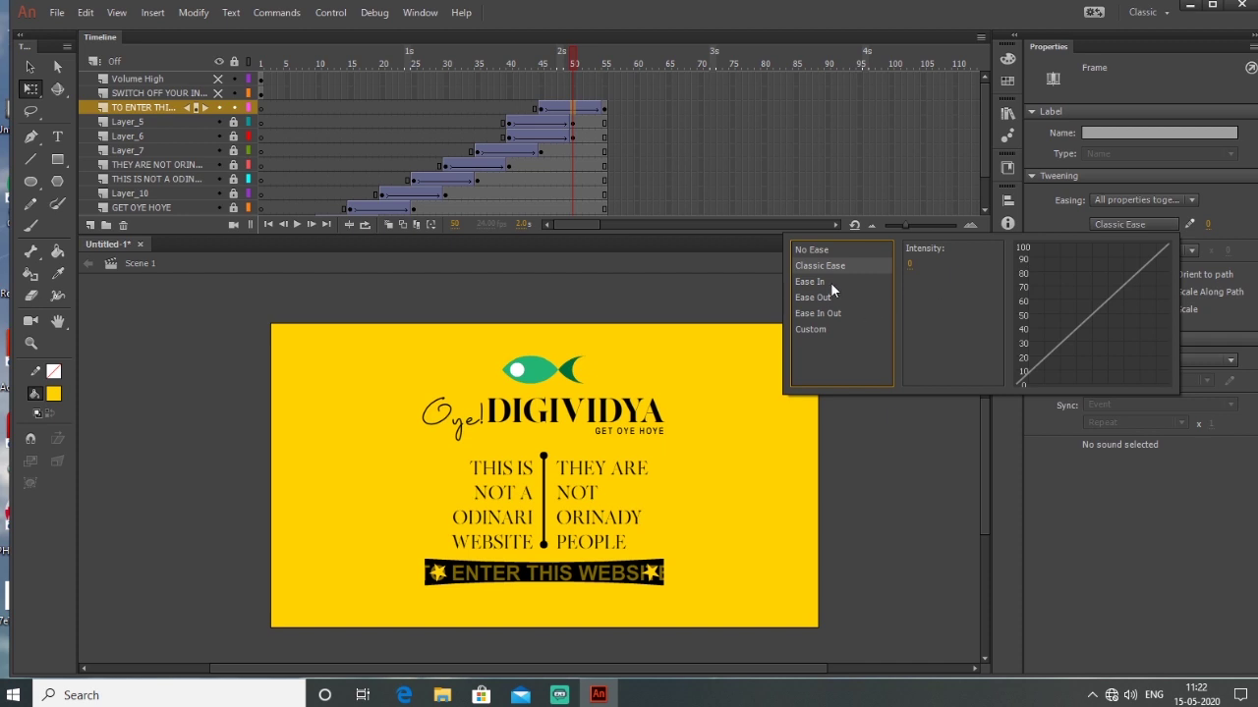
{"action": "left_click", "coordinate": [830, 282]}
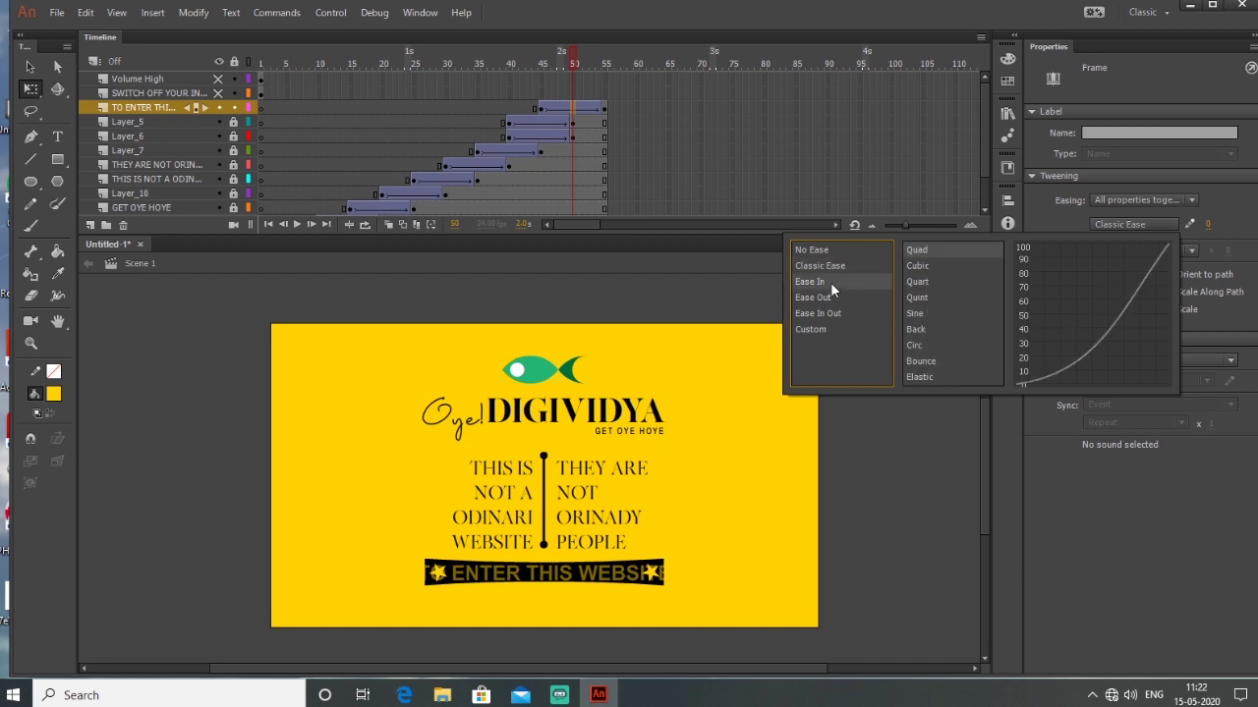
{"action": "double_click", "coordinate": [928, 283]}
{"action": "key", "text": "Return"}
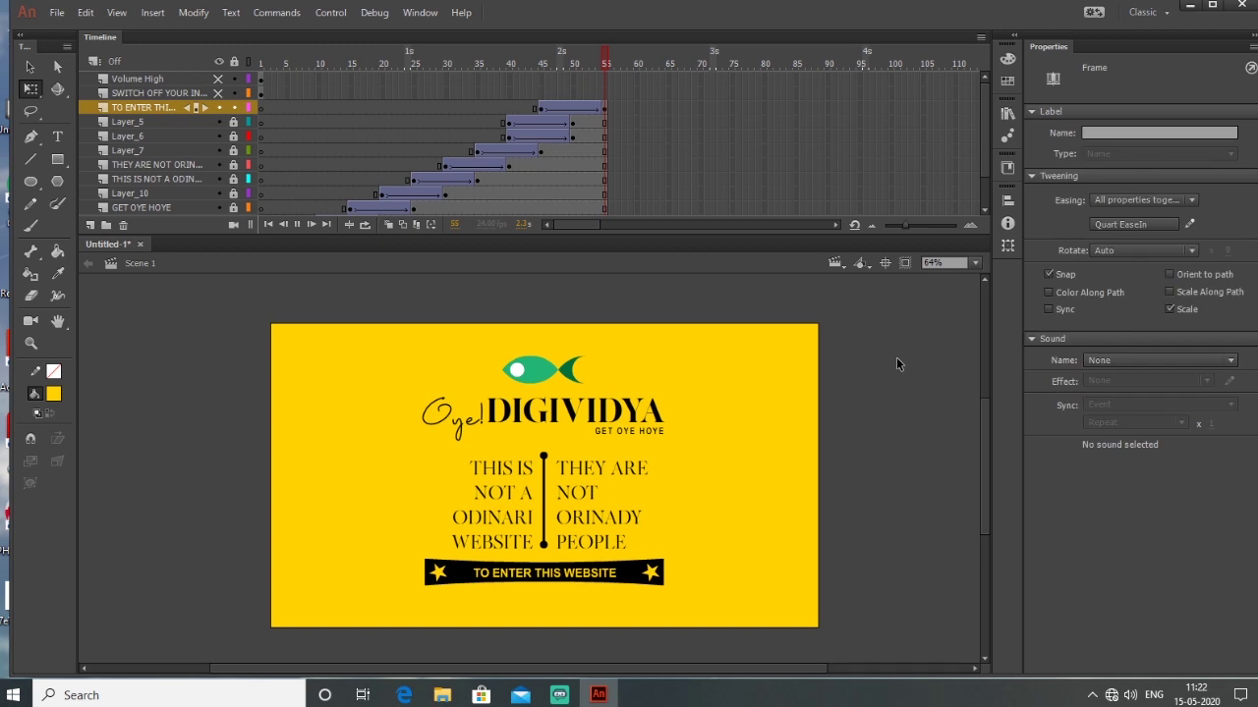
Lock TO ENTER THIS WEBSITE, move the SWITCH OFF YOUR INTERNATE layer's first keyframe to frame 50 and insert a keyframe at frame 60
{"action": "left_click", "coordinate": [234, 109]}
{"action": "left_click", "coordinate": [261, 93]}
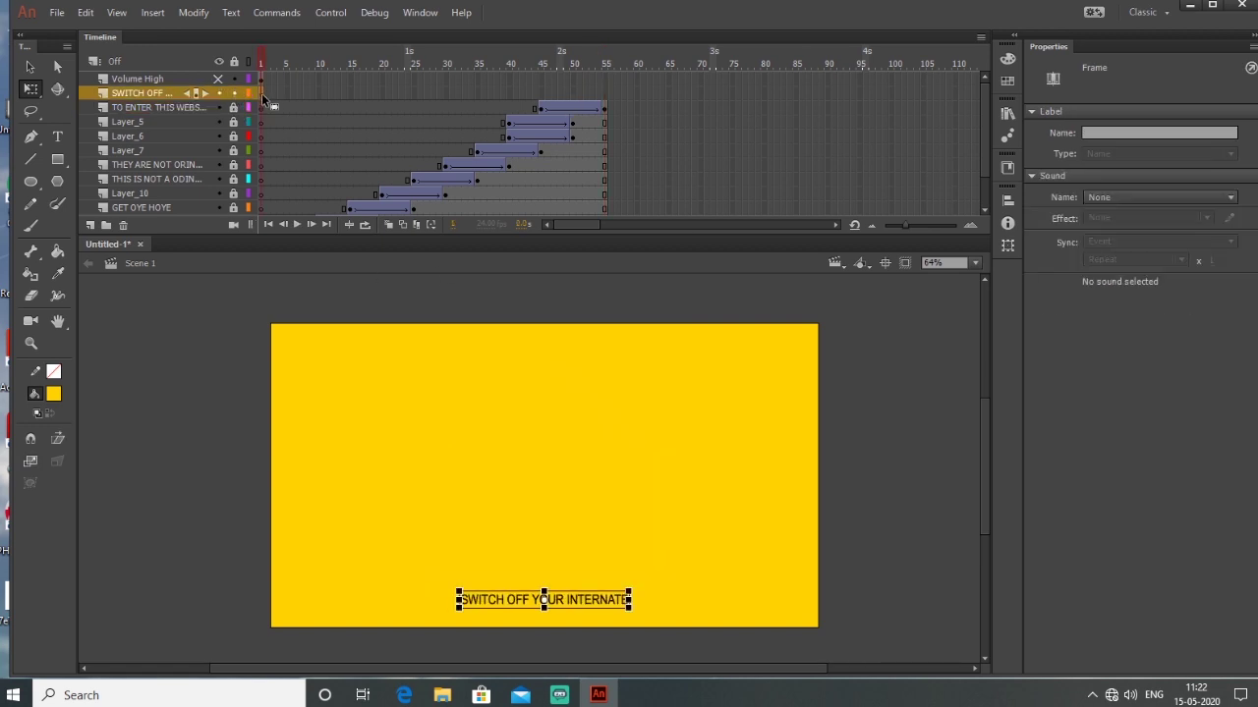
{"action": "left_click", "coordinate": [574, 94]}
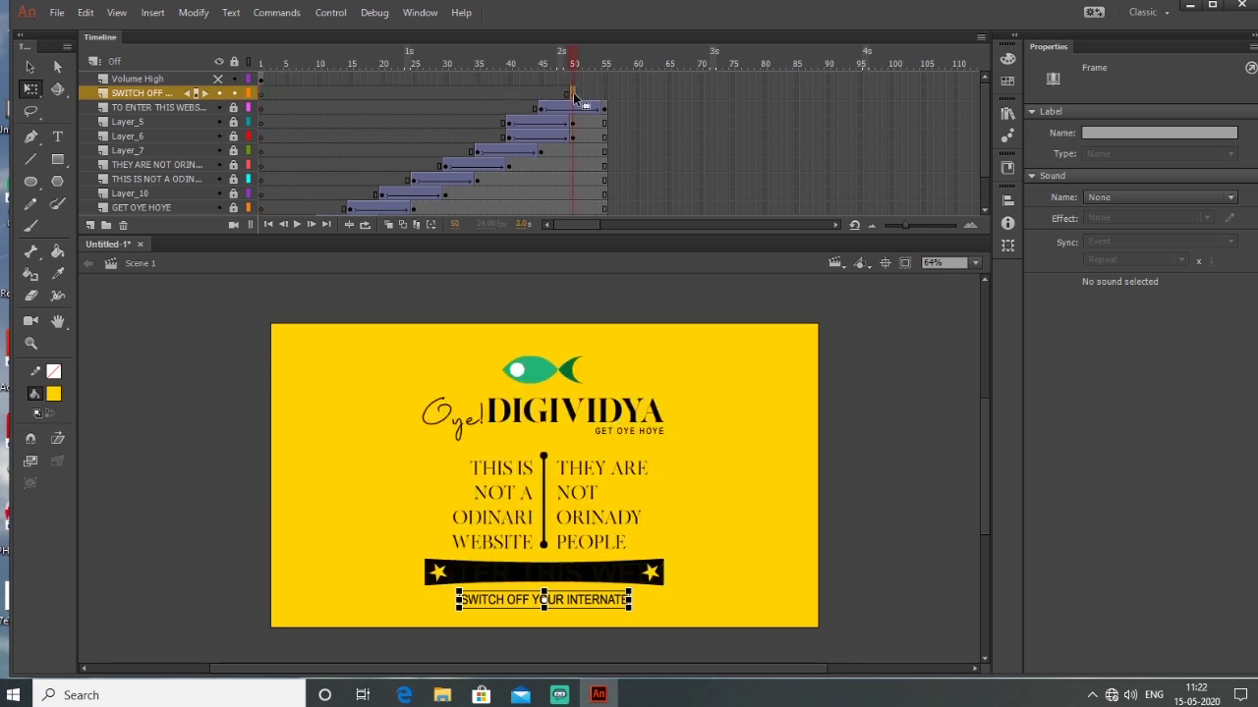
{"action": "left_click", "coordinate": [635, 92]}
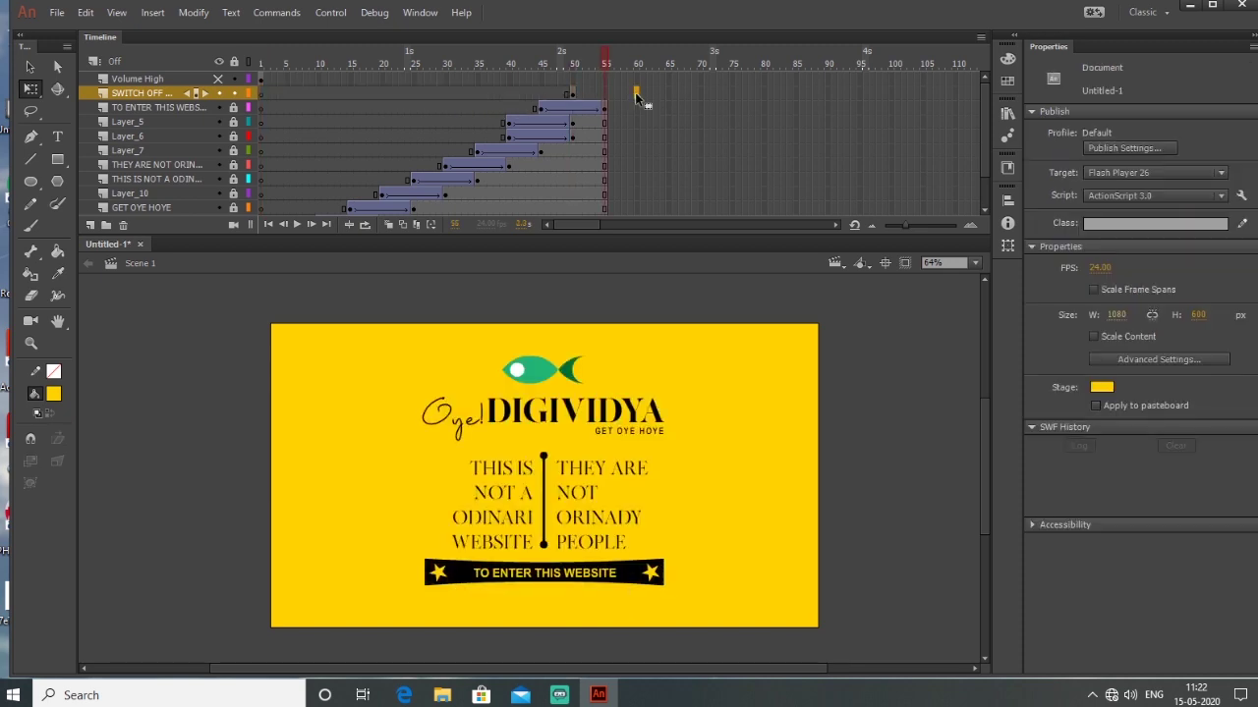
{"action": "right_click", "coordinate": [635, 94]}
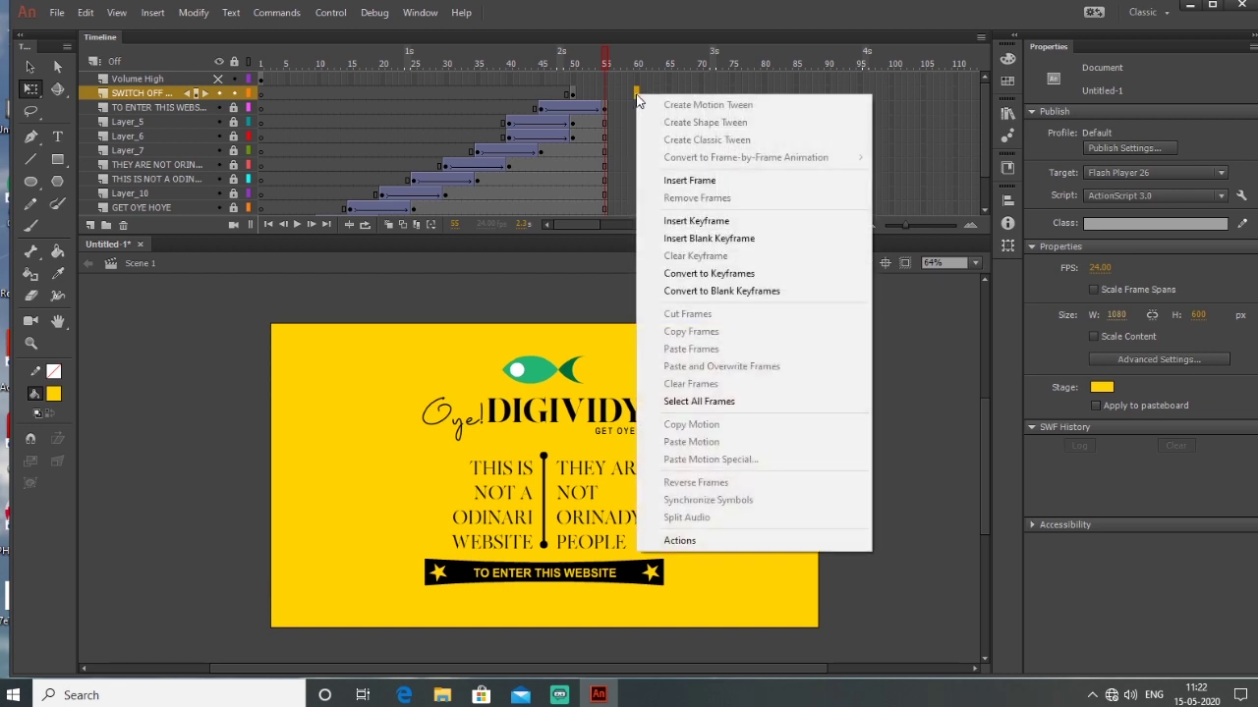
{"action": "left_click", "coordinate": [720, 224]}
Extend all layers below SWITCH OFF YOUR INTERNATE to frame 60 and create a classic tween between that layer's keyframes at frames 50 and 60
{"action": "left_click", "coordinate": [636, 208]}
{"action": "scroll", "coordinate": [636, 208], "scroll_direction": "down", "scroll_amount": 1}
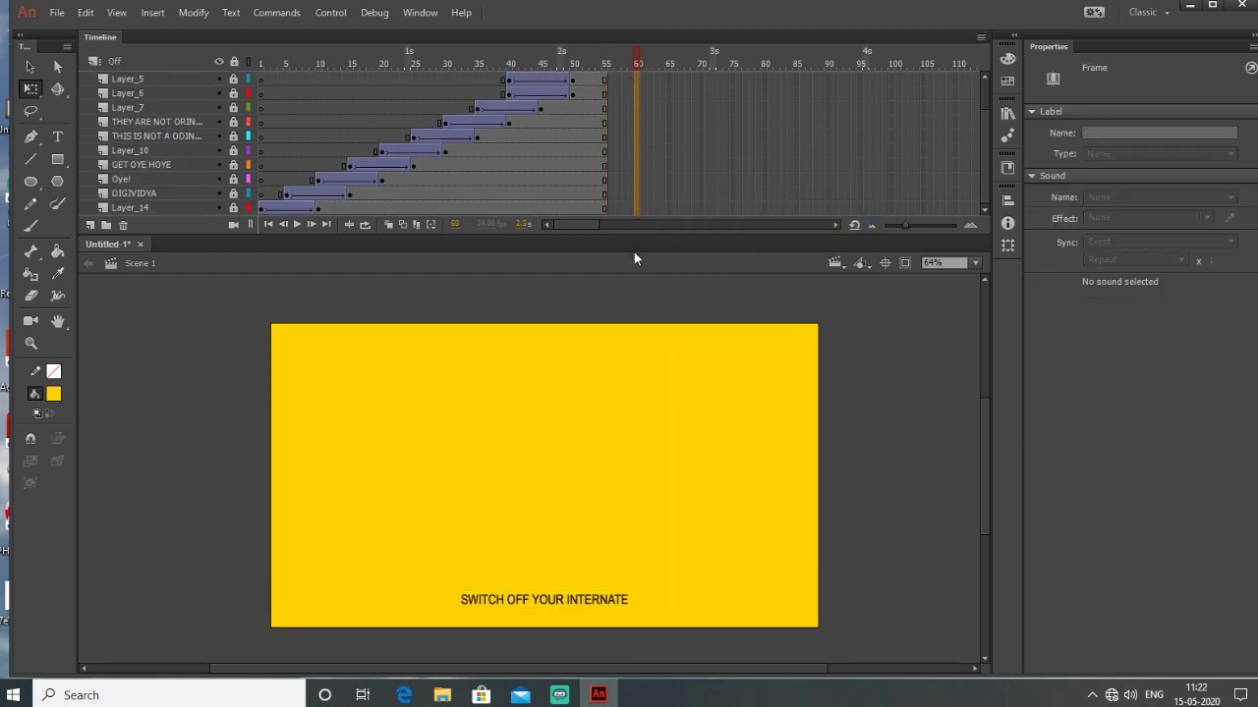
{"action": "left_click_drag", "start_coordinate": [635, 208], "coordinate": [637, 141]}
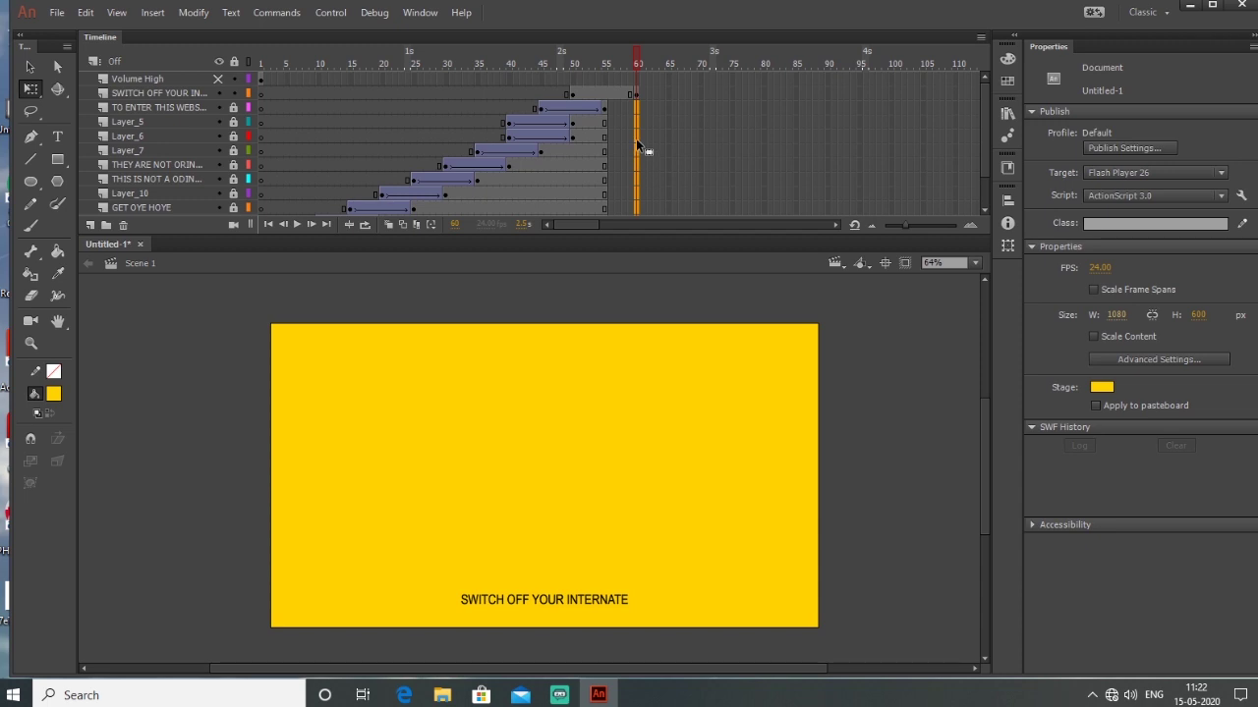
{"action": "right_click", "coordinate": [635, 138]}
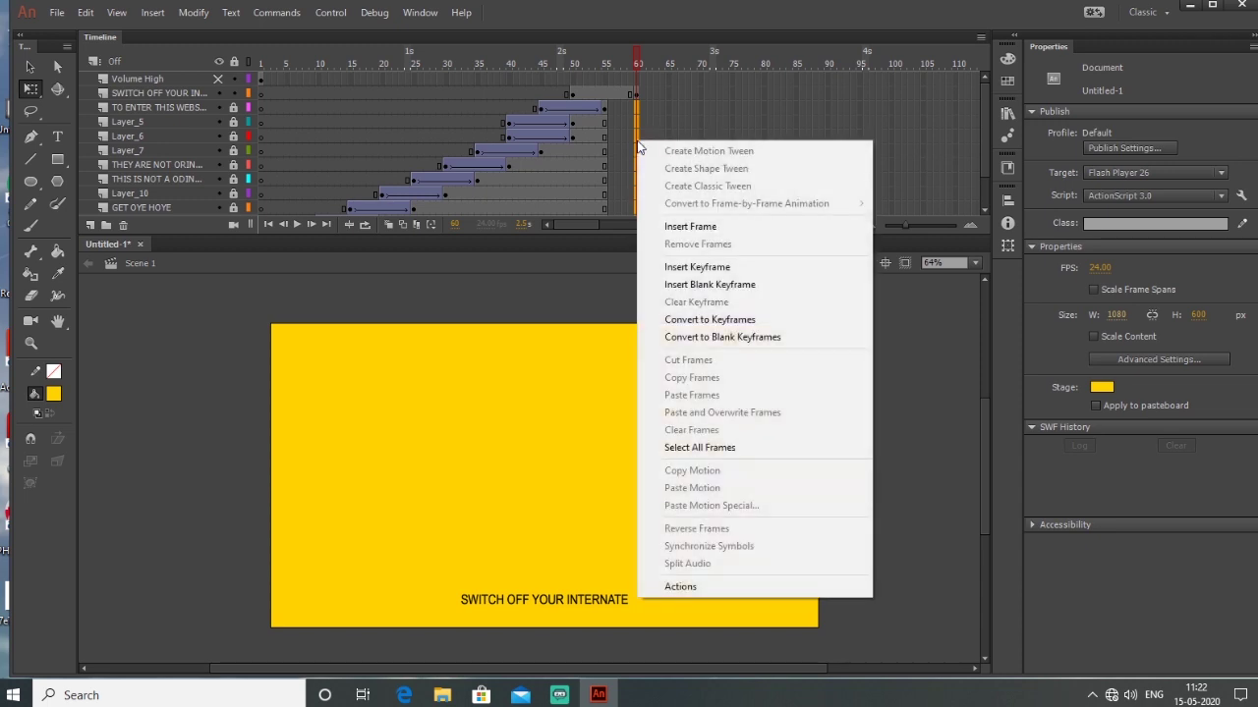
{"action": "left_click", "coordinate": [690, 228]}
{"action": "right_click", "coordinate": [608, 95]}
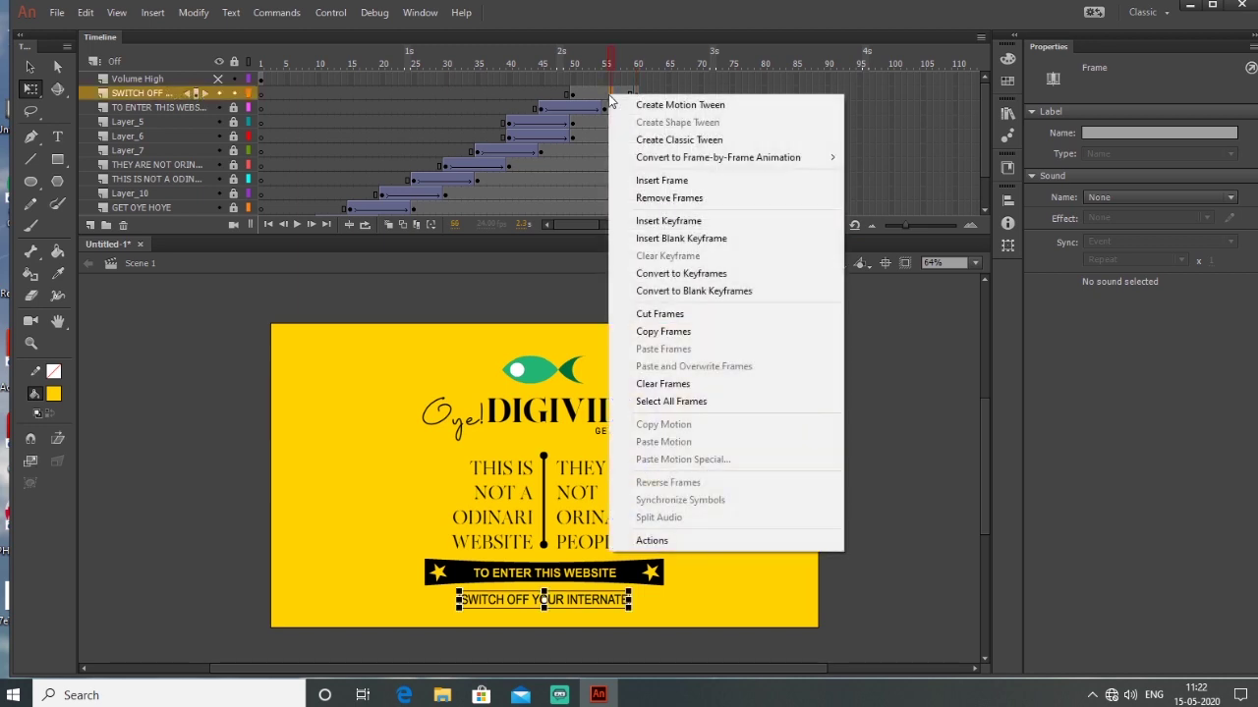
{"action": "left_click", "coordinate": [694, 140]}
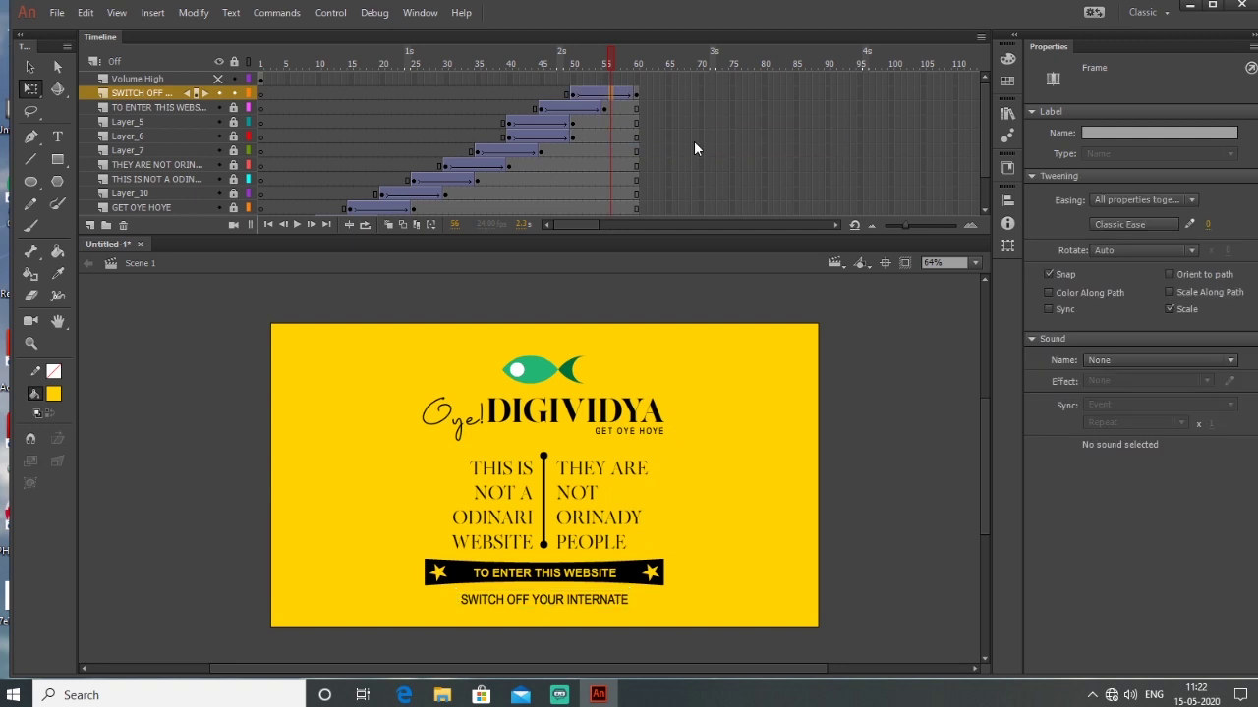
At frame 50, enlarge the SWITCH OFF YOUR INTERNATE text to about 801 by 81 px and give it an Alpha color effect of 0%
{"action": "left_click", "coordinate": [574, 94]}
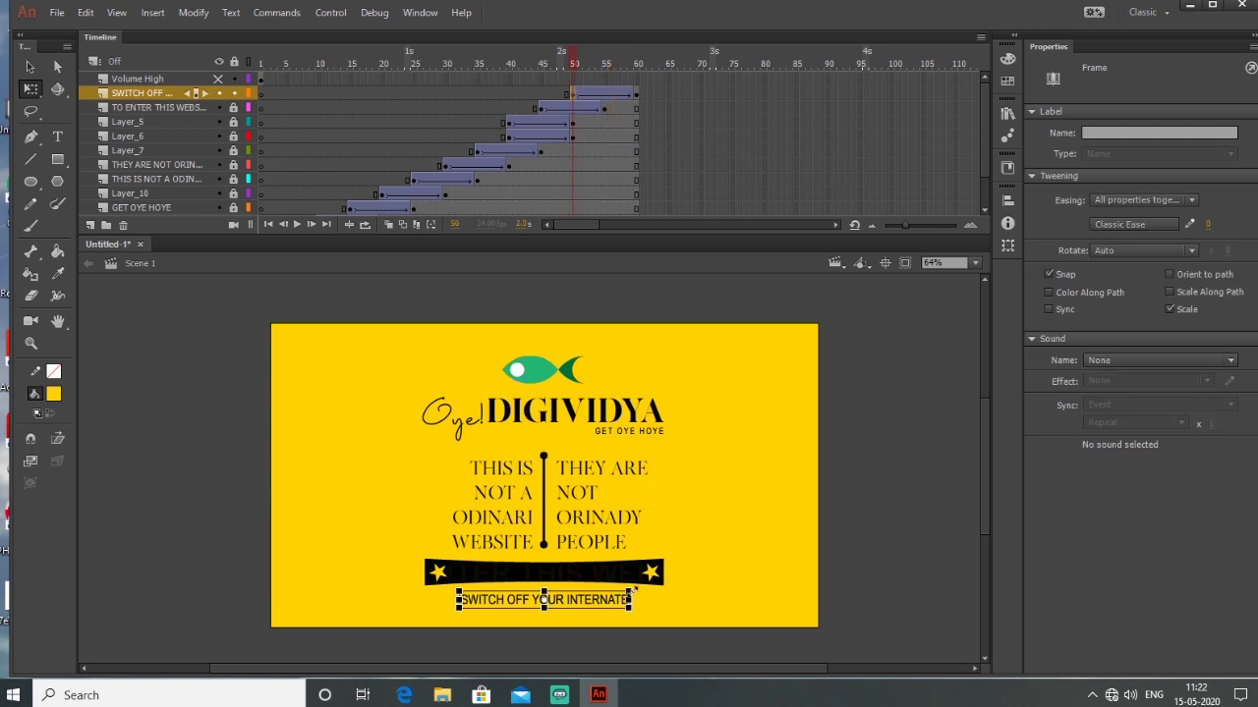
{"action": "left_click_drag", "start_coordinate": [632, 591], "coordinate": [750, 528]}
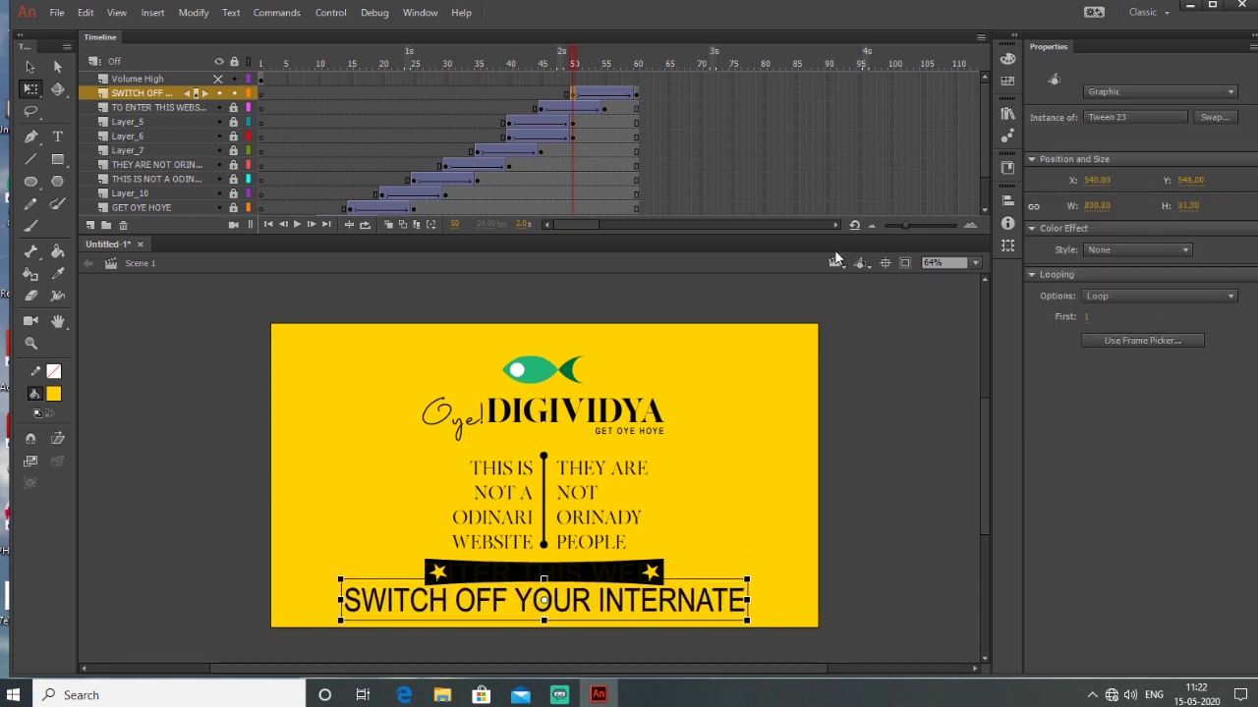
{"action": "left_click", "coordinate": [1141, 250]}
{"action": "left_click", "coordinate": [1122, 336]}
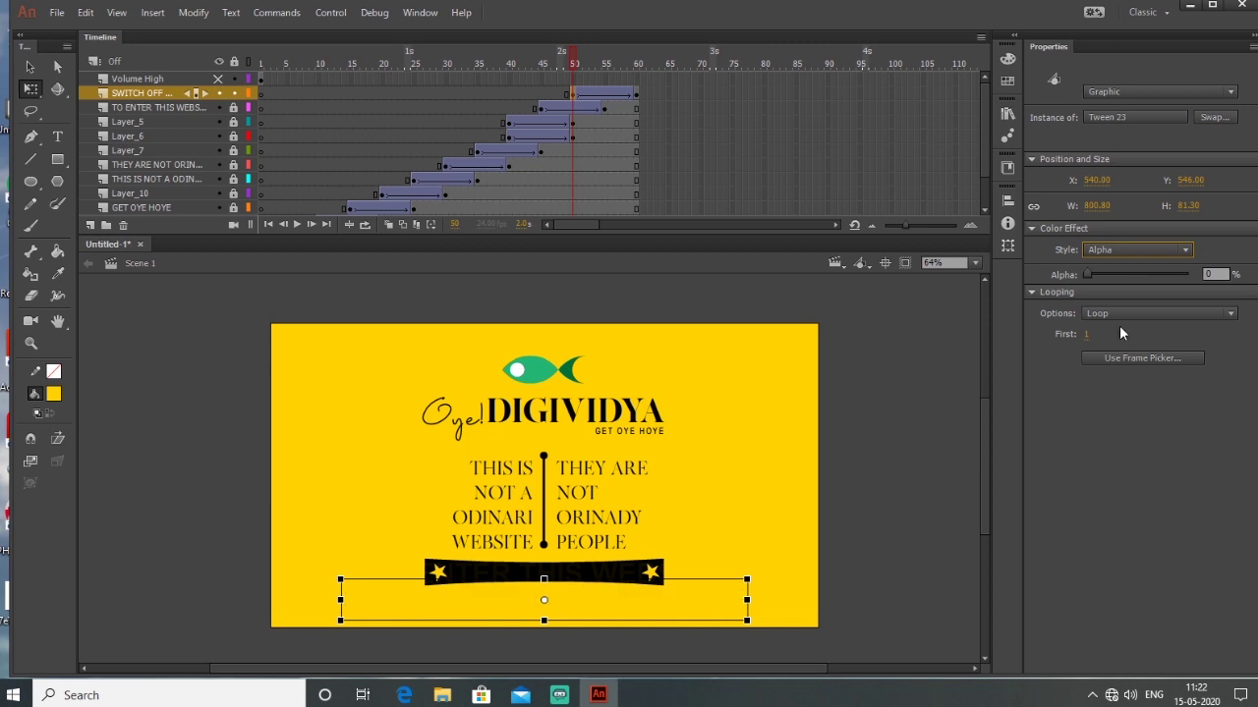
Set the easing of the SWITCH OFF YOUR INTERNATE classic tween to Quart Ease In
{"action": "key", "text": "period"}
{"action": "key", "text": "period"}
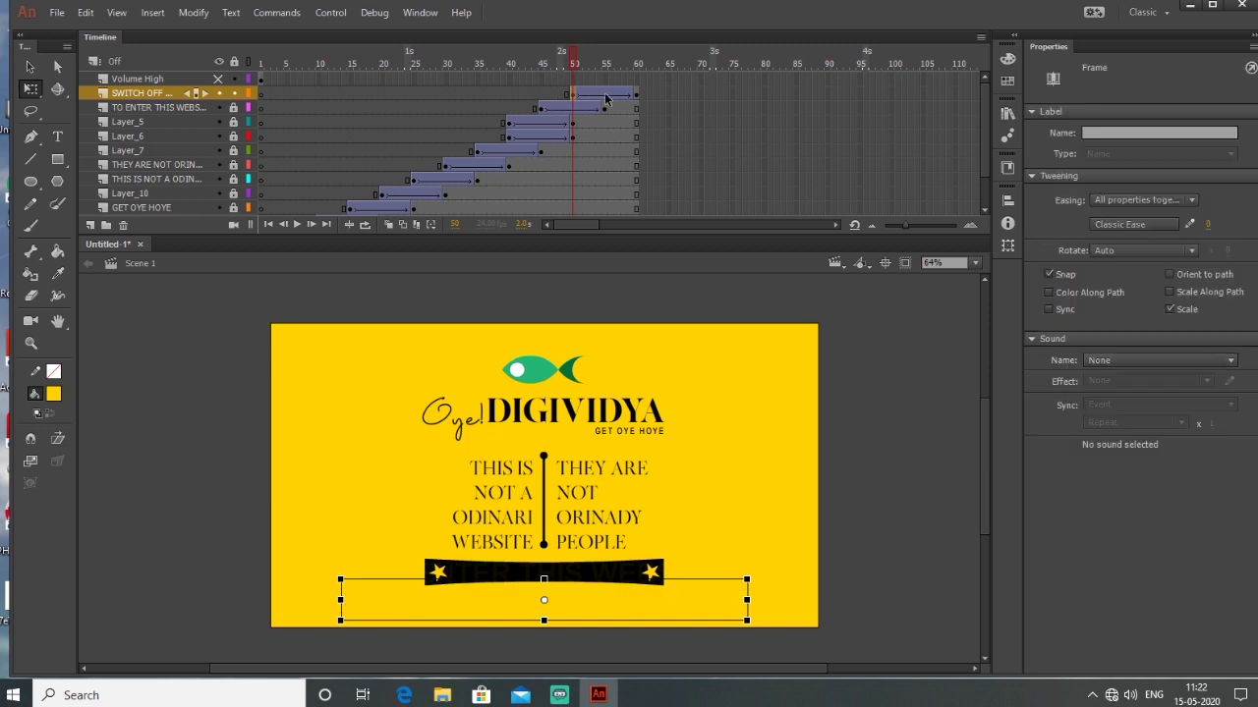
{"action": "left_click", "coordinate": [1110, 223]}
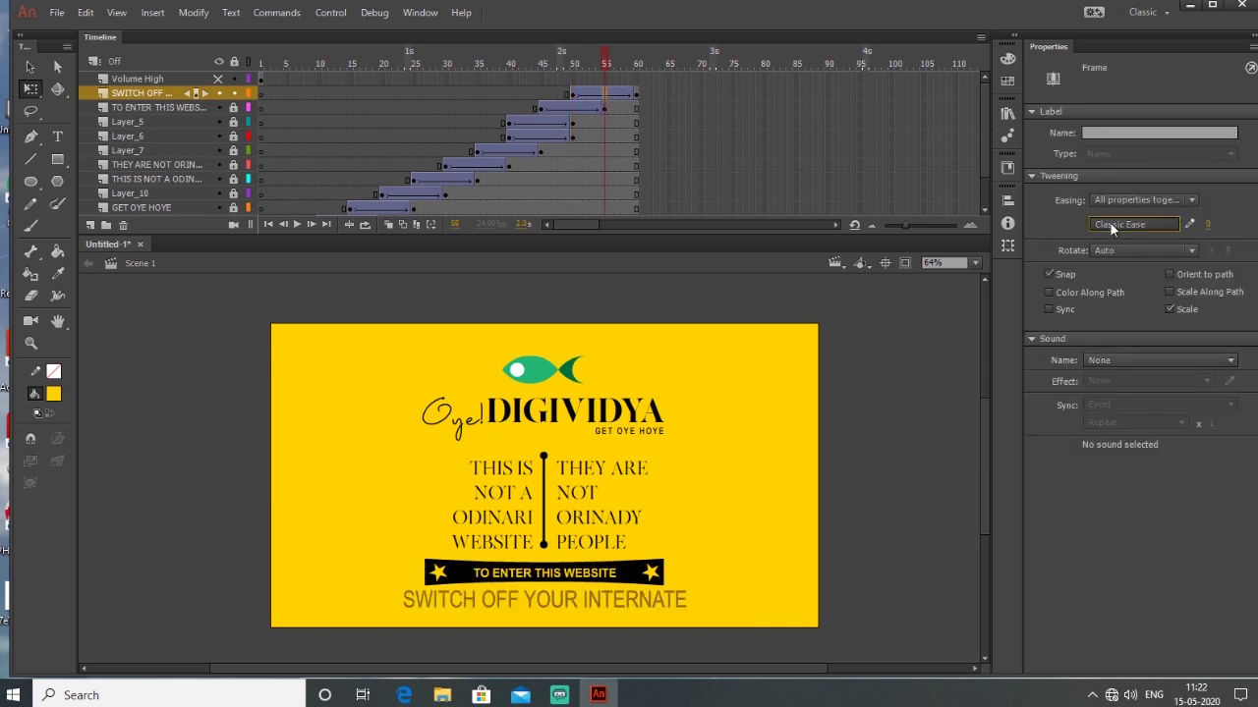
{"action": "left_click", "coordinate": [824, 286]}
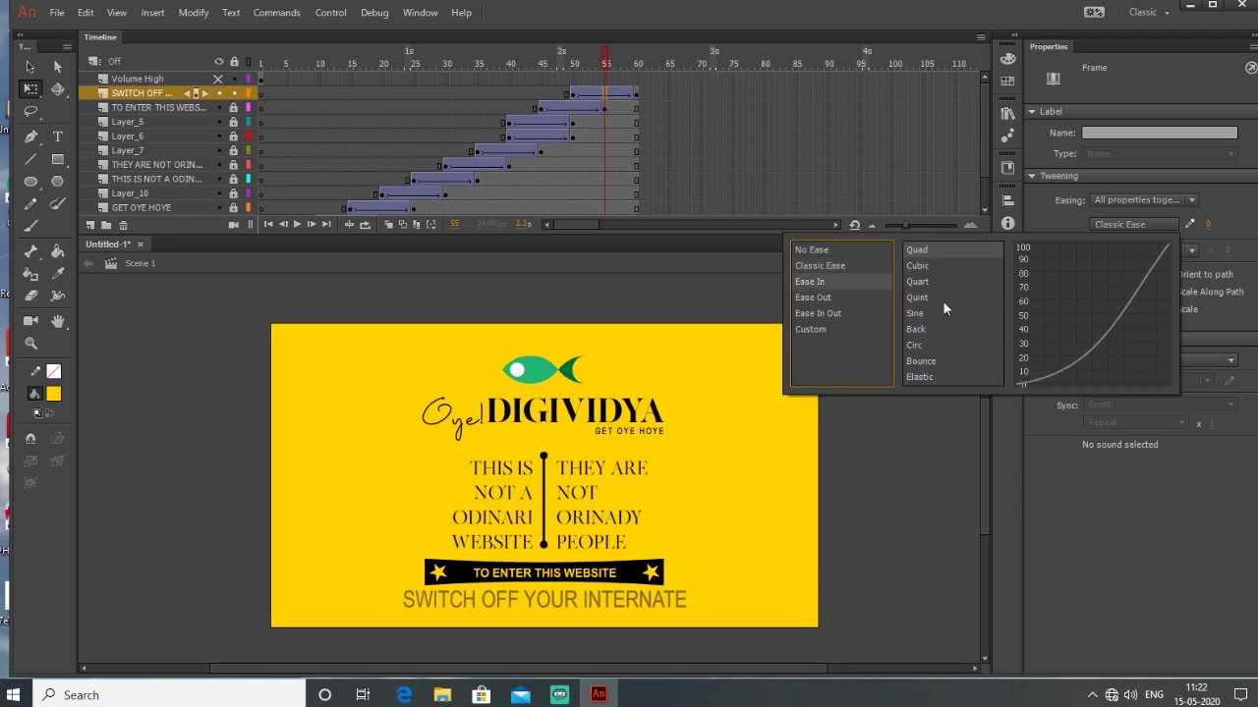
{"action": "double_click", "coordinate": [923, 282]}
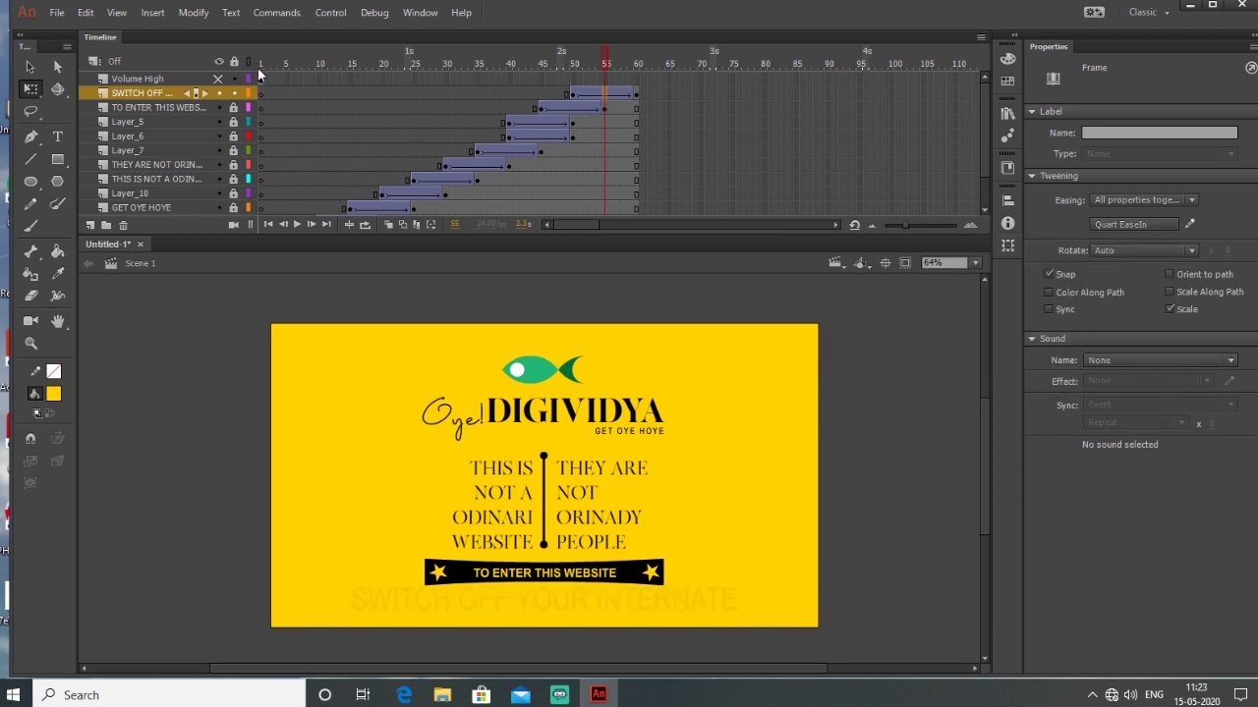
Lock the SWITCH OFF YOUR INTERNATE layer, make the Volume High layer visible and extend it to frame 60
{"action": "left_click", "coordinate": [219, 80]}
{"action": "left_click", "coordinate": [180, 79]}
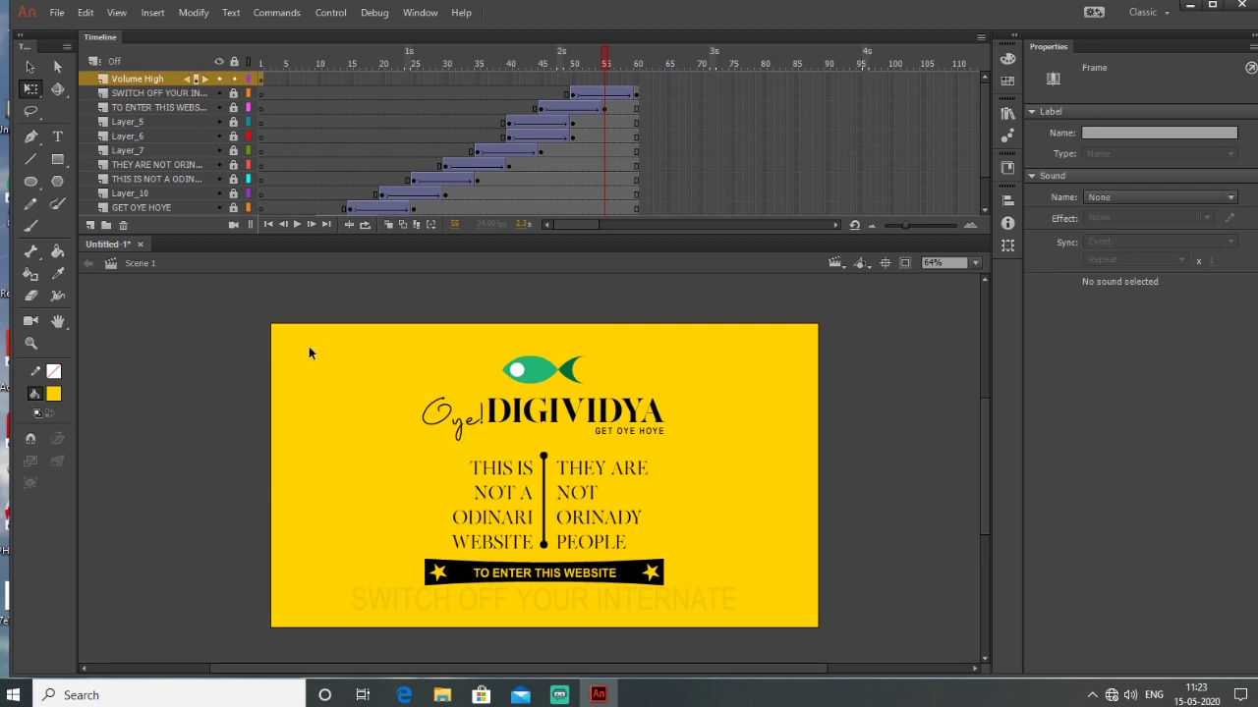
{"action": "right_click", "coordinate": [637, 79]}
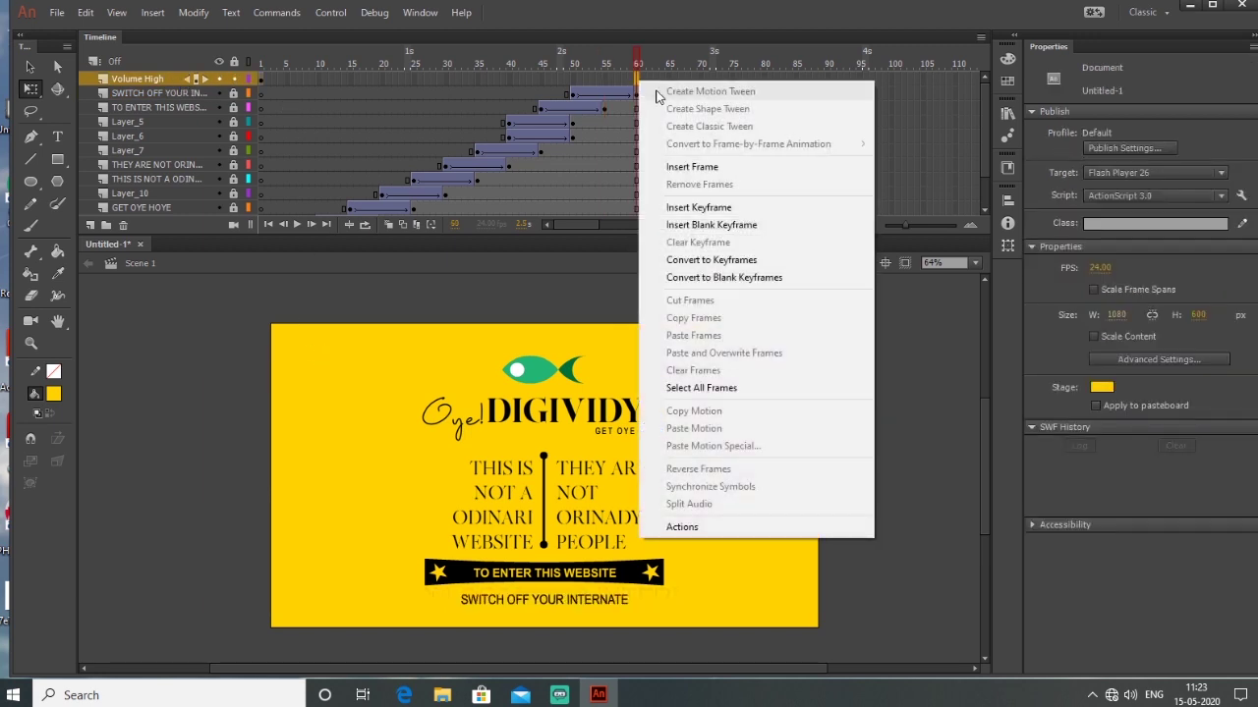
{"action": "left_click", "coordinate": [718, 169]}
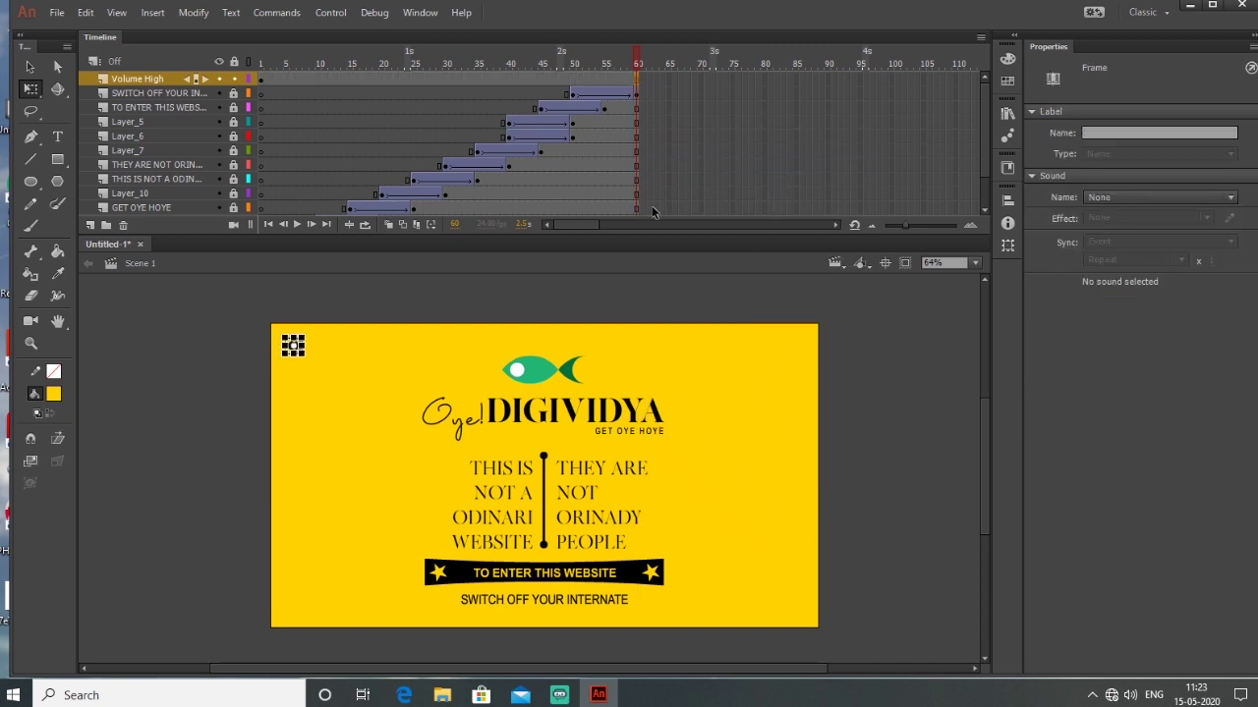
Extend all layers from Volume High down to Layer_14 to frame 130 by inserting frames
{"action": "left_click_drag", "start_coordinate": [589, 234], "coordinate": [599, 323]}
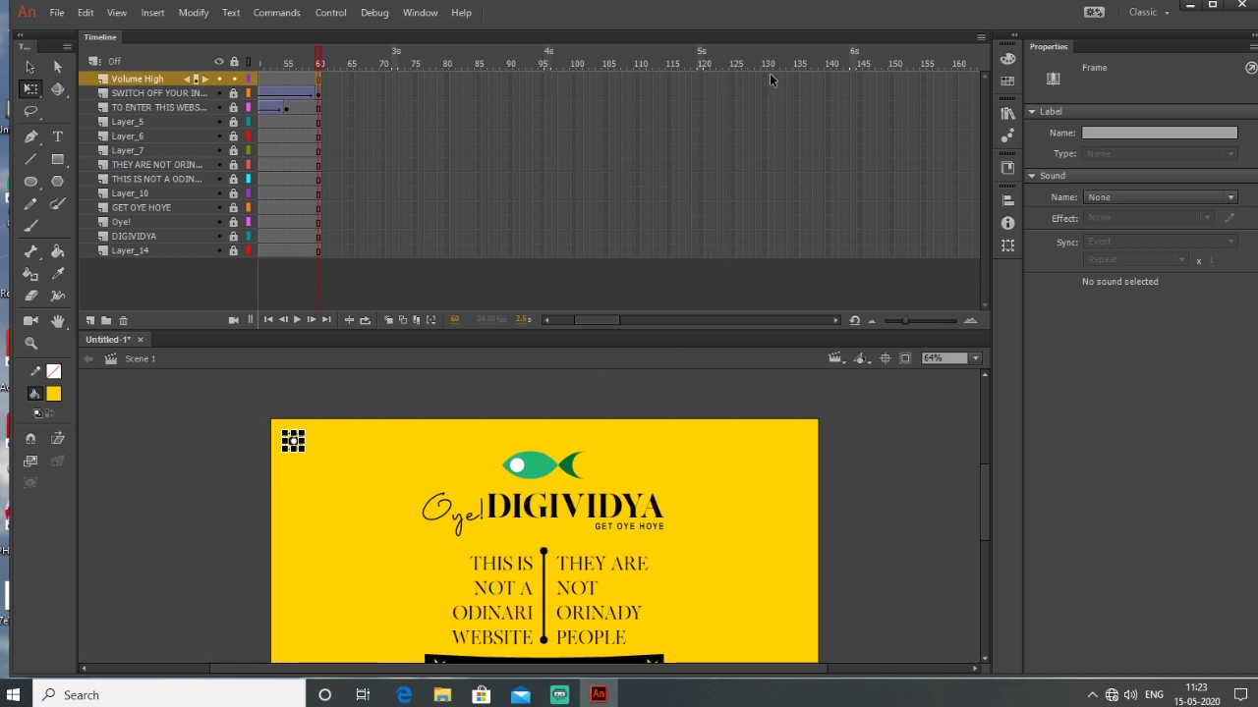
{"action": "left_click_drag", "start_coordinate": [765, 73], "coordinate": [763, 266]}
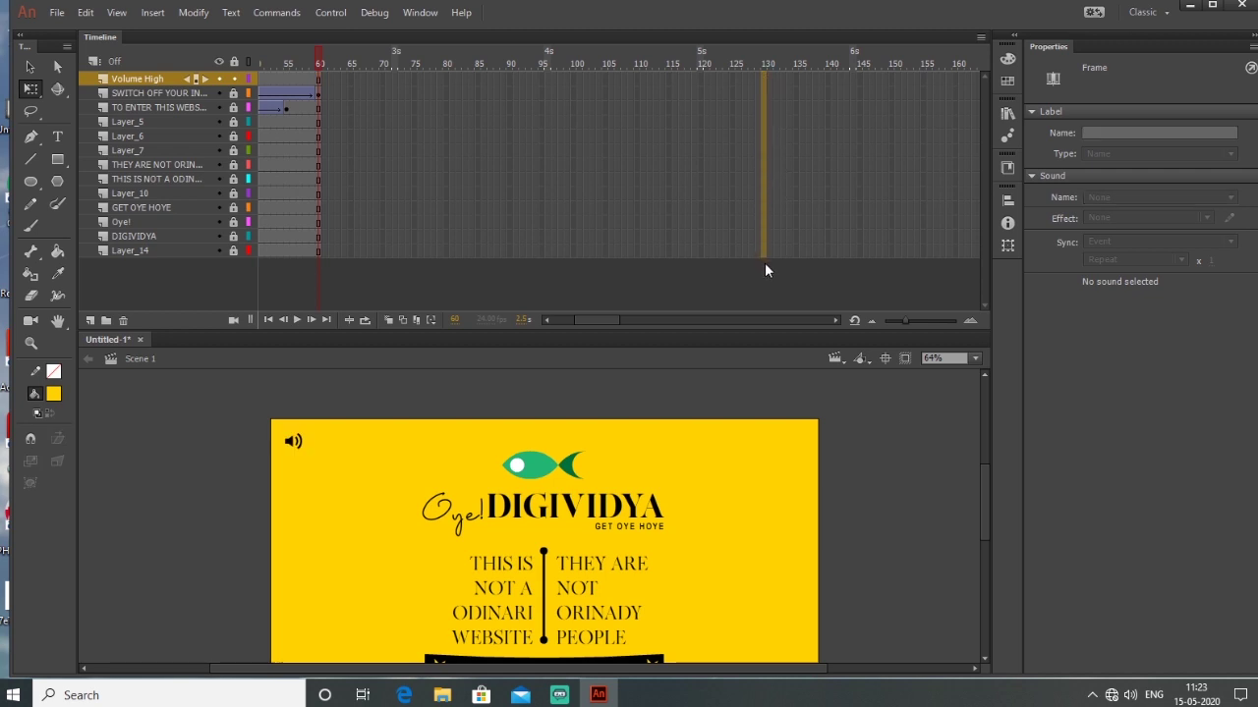
{"action": "left_click", "coordinate": [764, 262]}
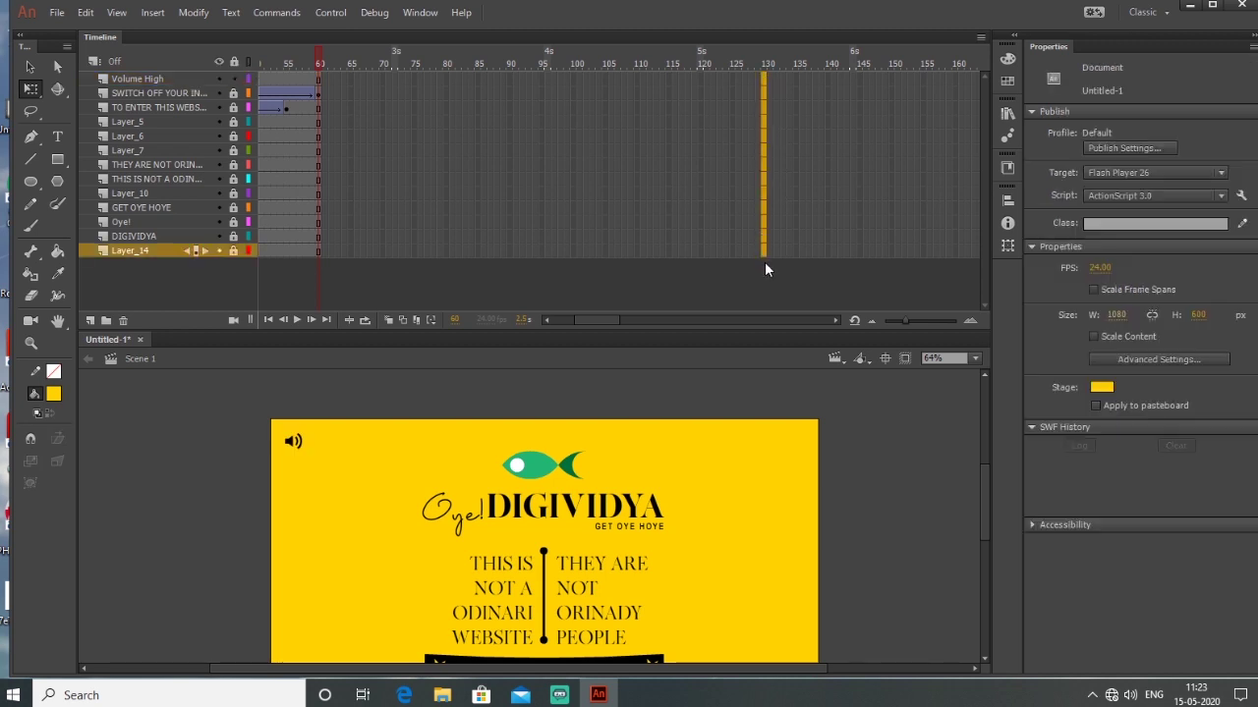
{"action": "right_click", "coordinate": [763, 88]}
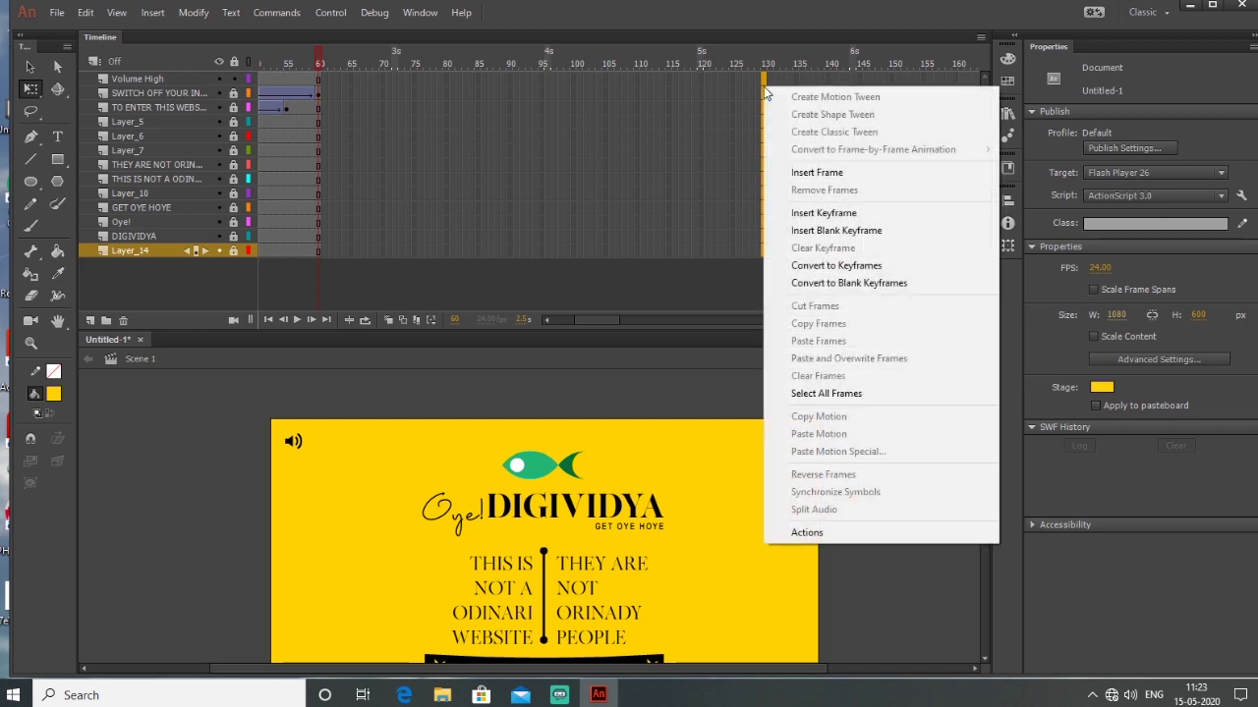
{"action": "left_click", "coordinate": [807, 179]}
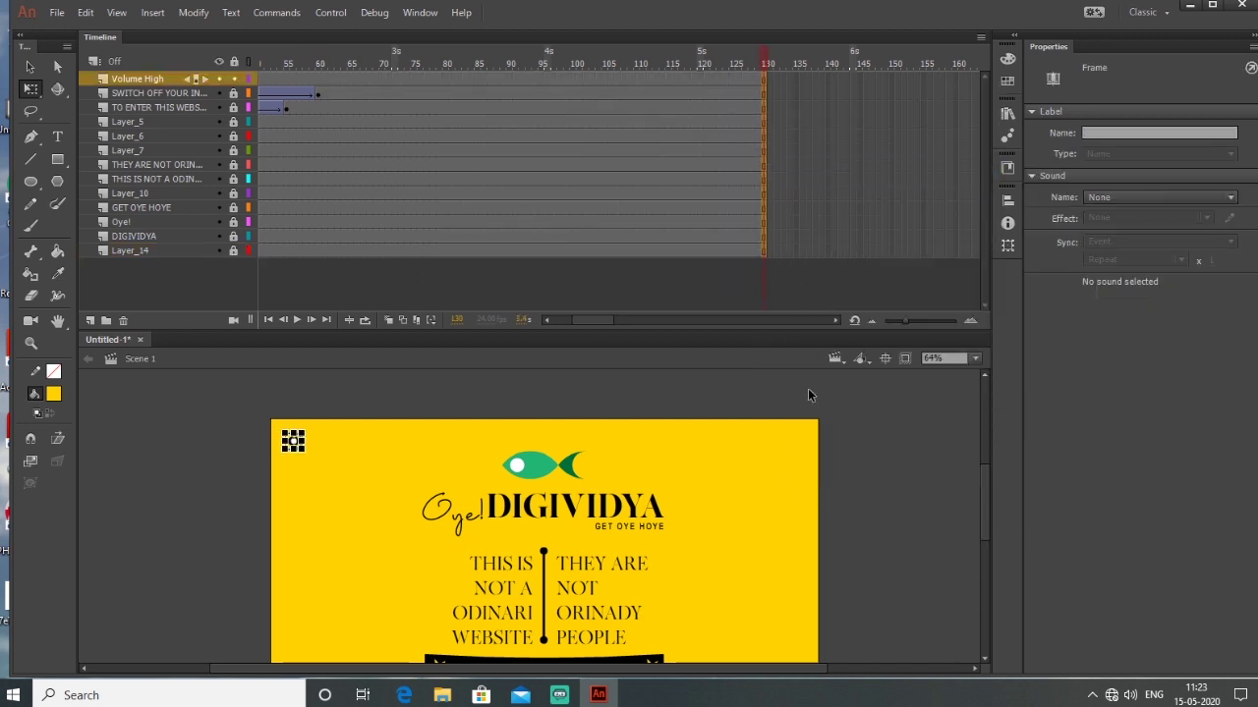
{"action": "left_click", "coordinate": [712, 411]}
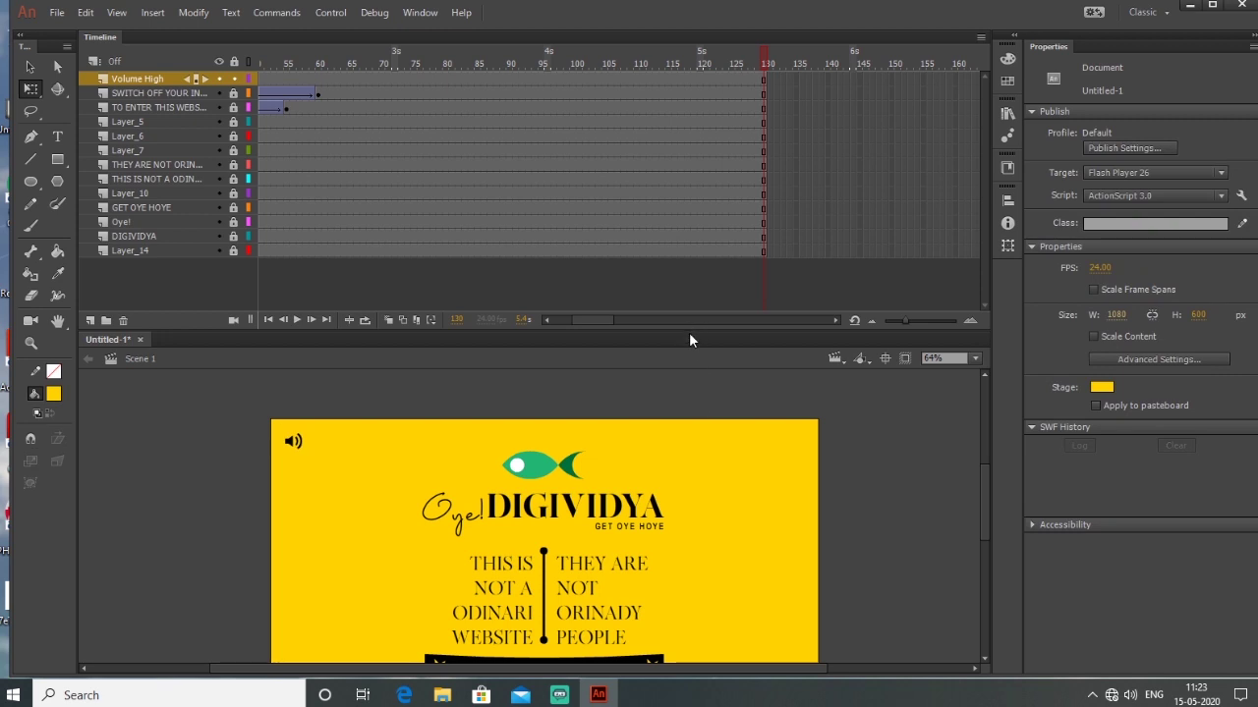
Test the movie to preview the complete intro animation
{"action": "left_click_drag", "start_coordinate": [689, 332], "coordinate": [701, 218]}
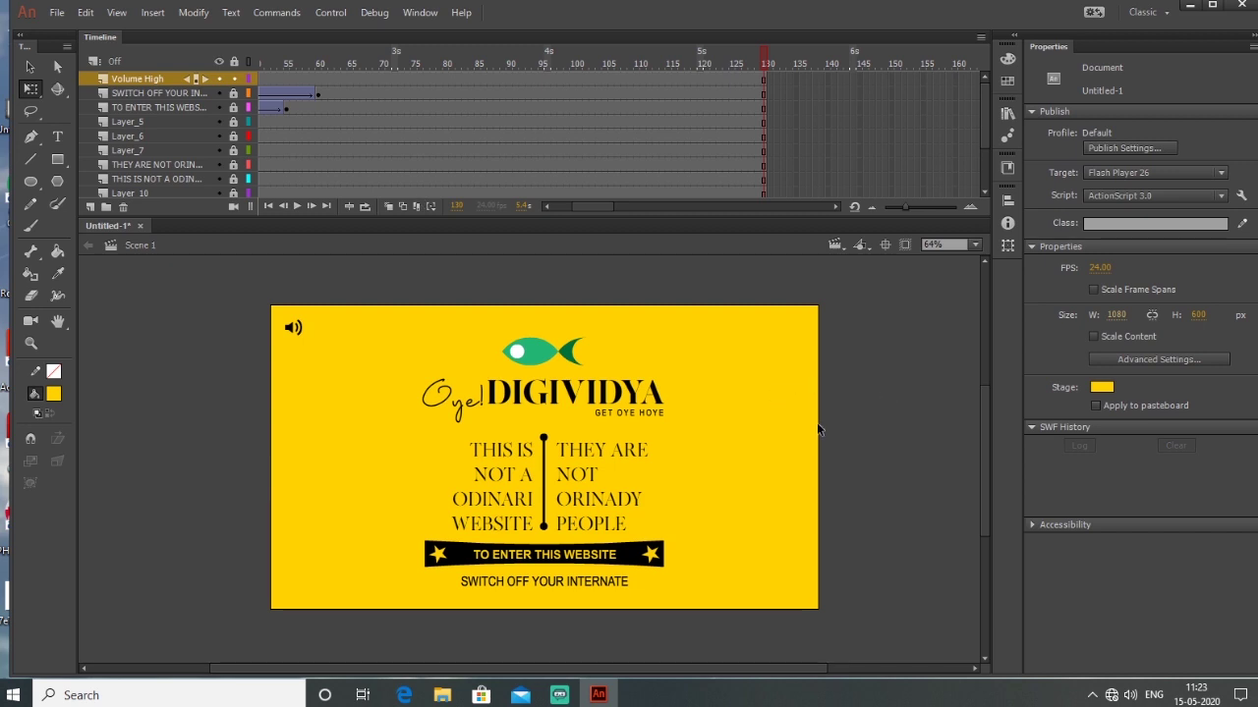
{"action": "left_click", "coordinate": [331, 16]}
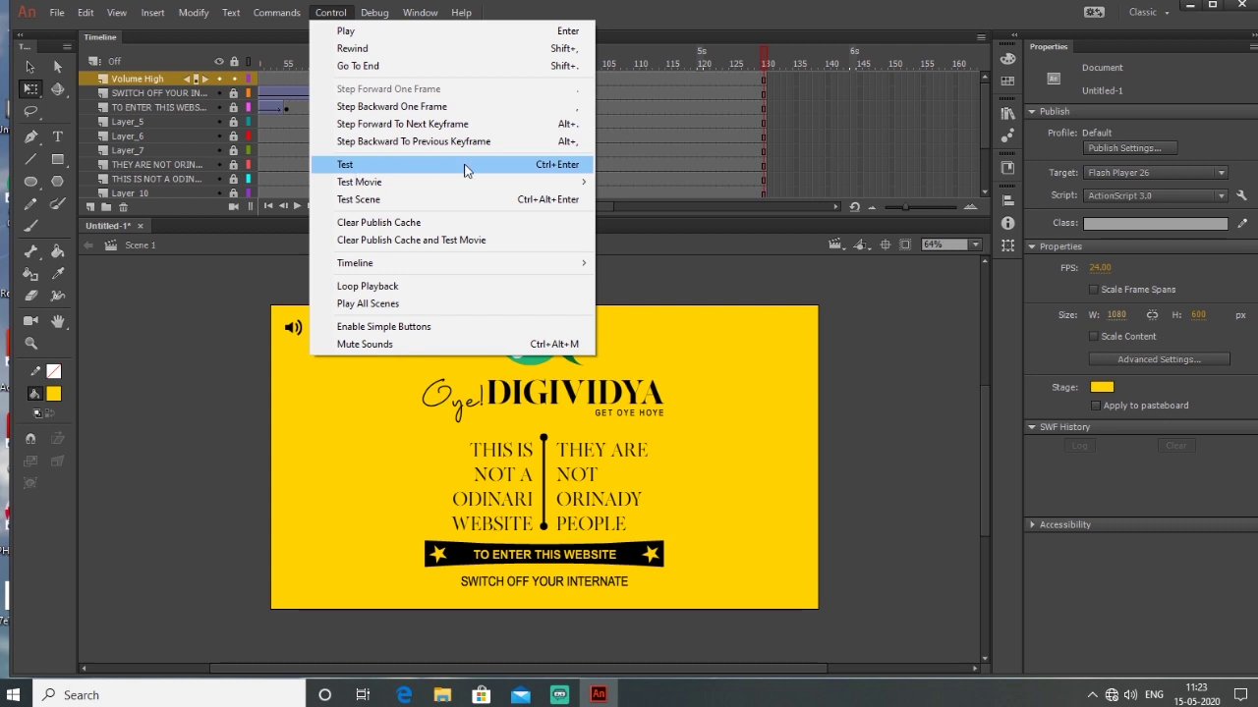
{"action": "left_click", "coordinate": [526, 171]}
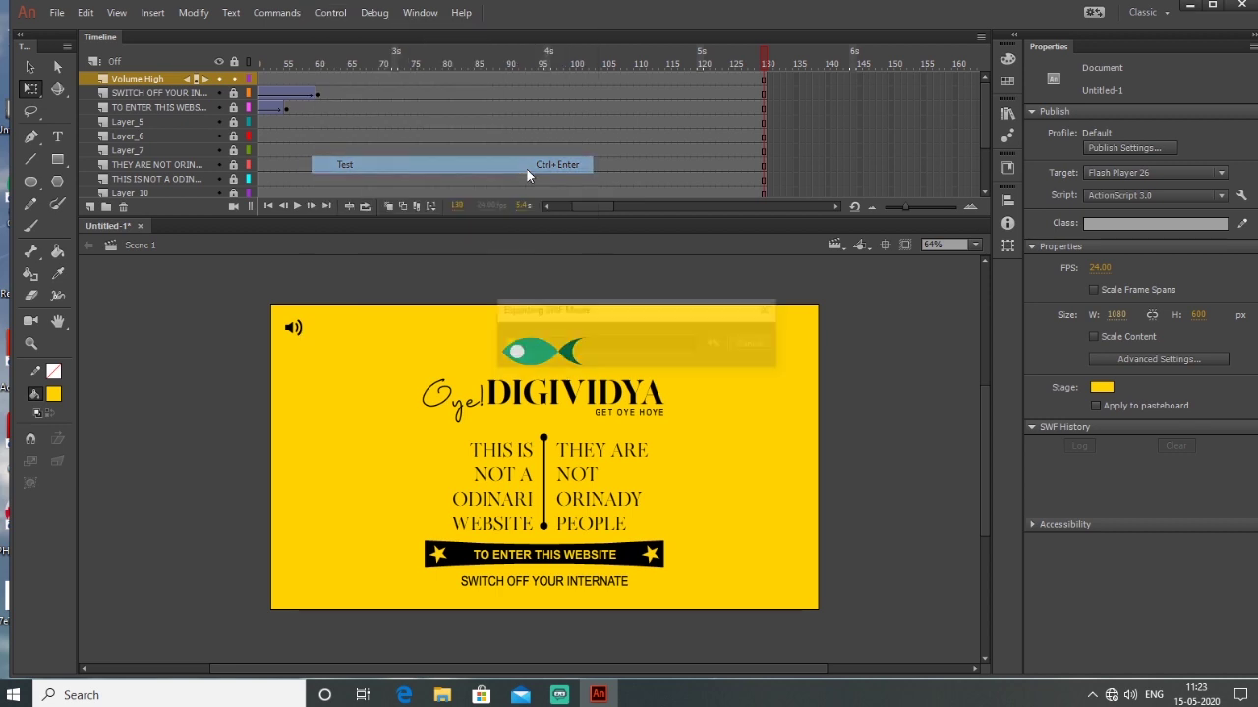